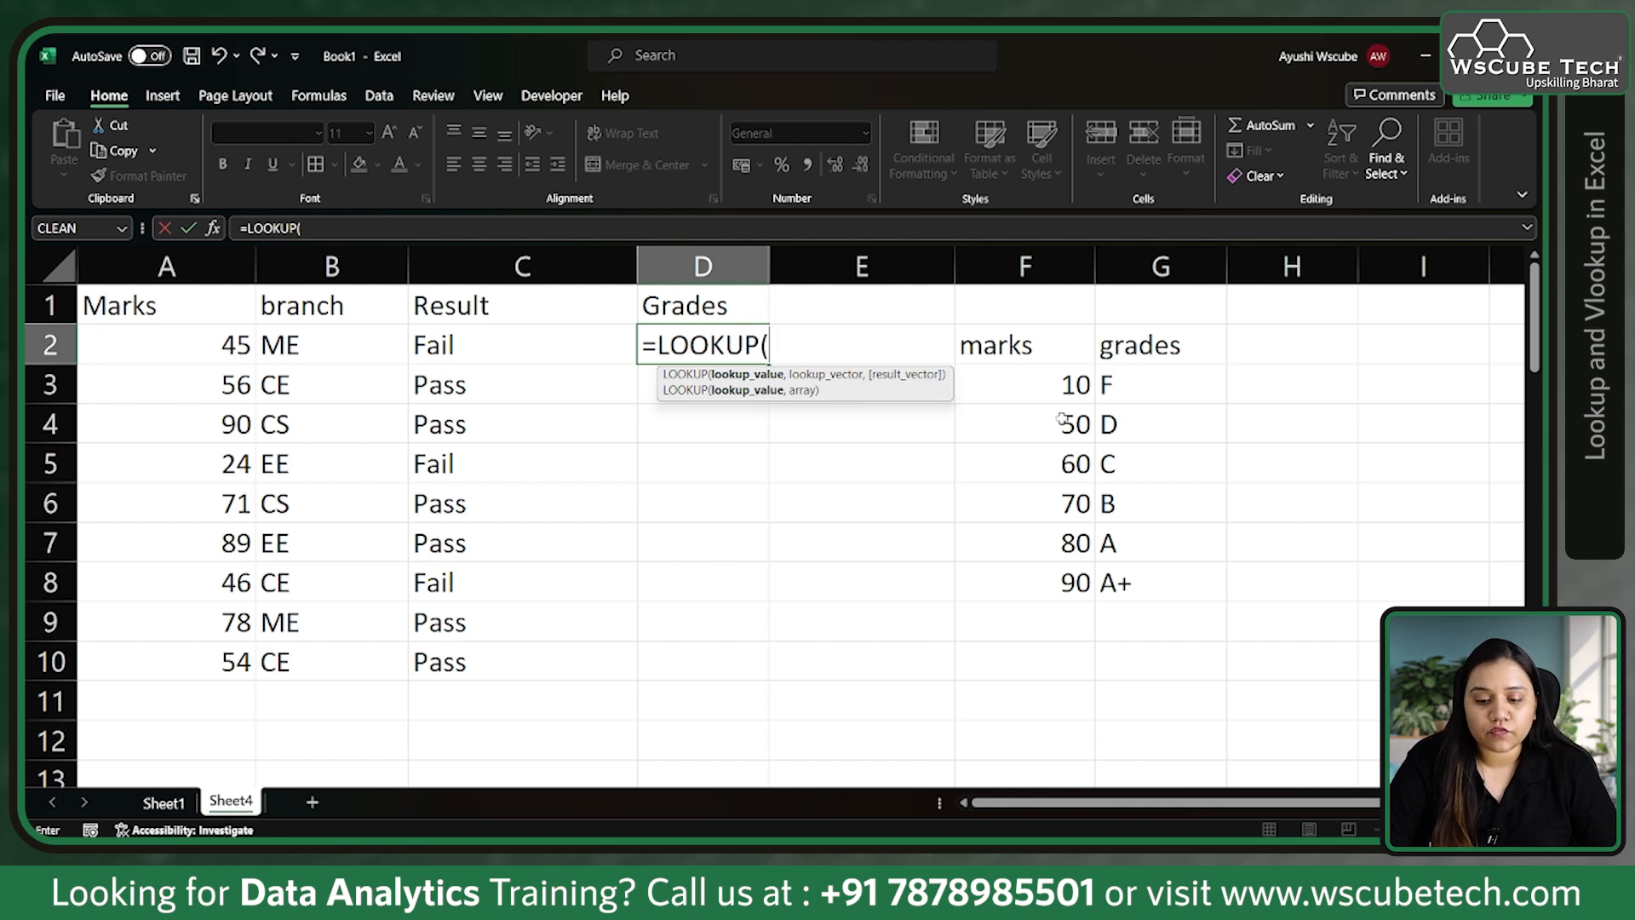
{"action": "left_click", "coordinate": [1078, 393]}
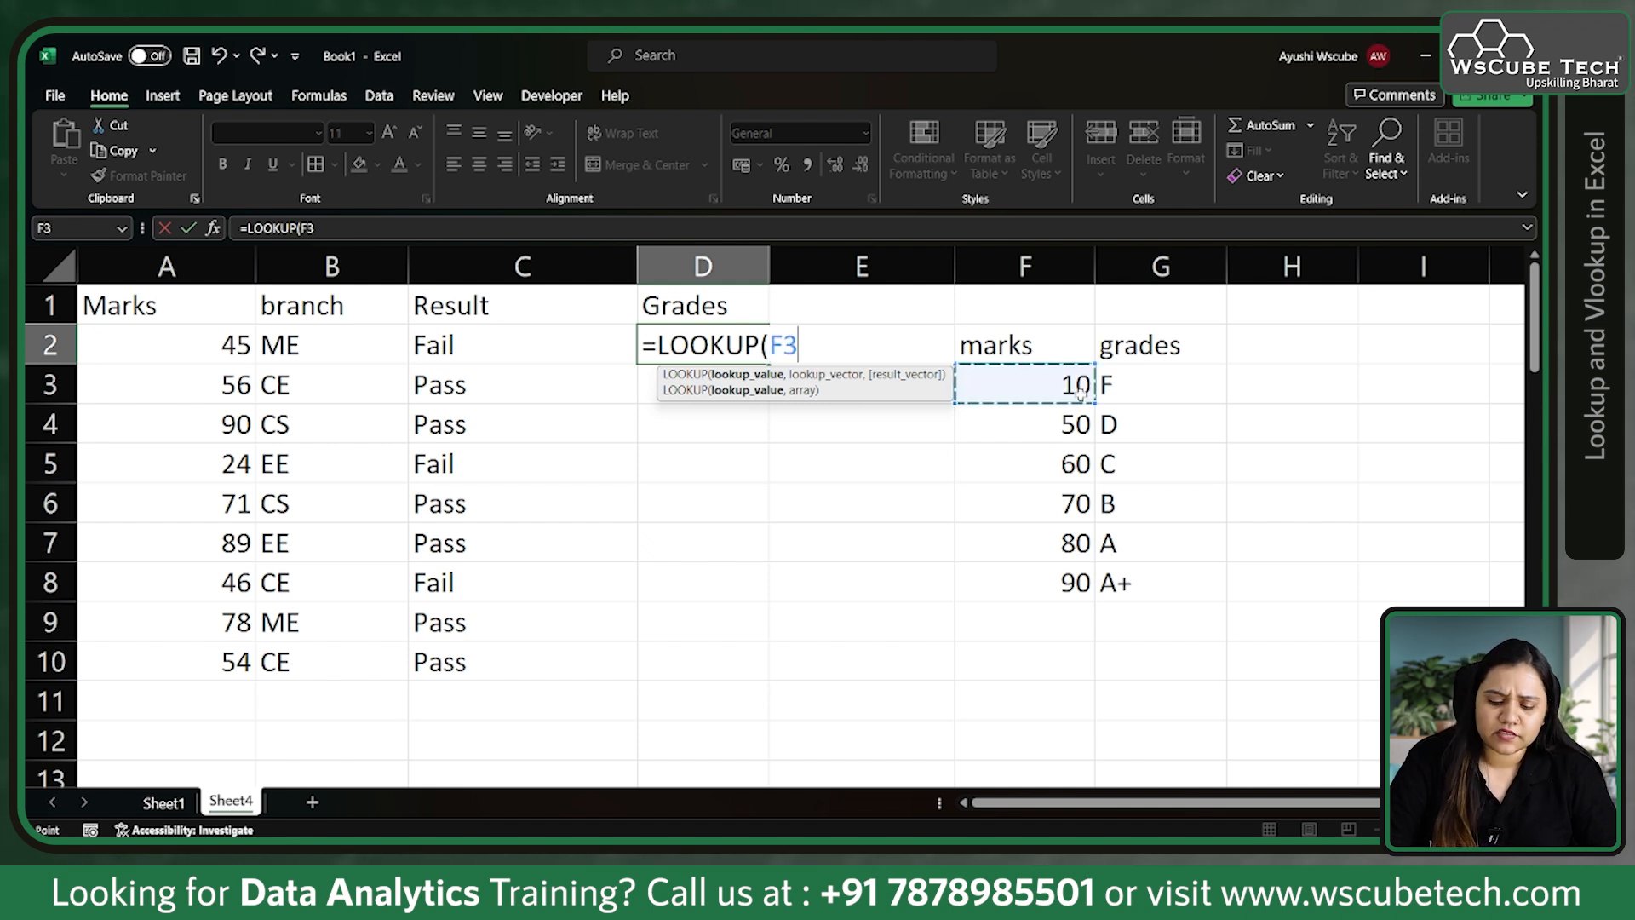
{"action": "key", "text": "BackSpace"}
{"action": "key", "text": "BackSpace"}
{"action": "key", "text": "BackSpace"}
{"action": "key", "text": "BackSpace"}
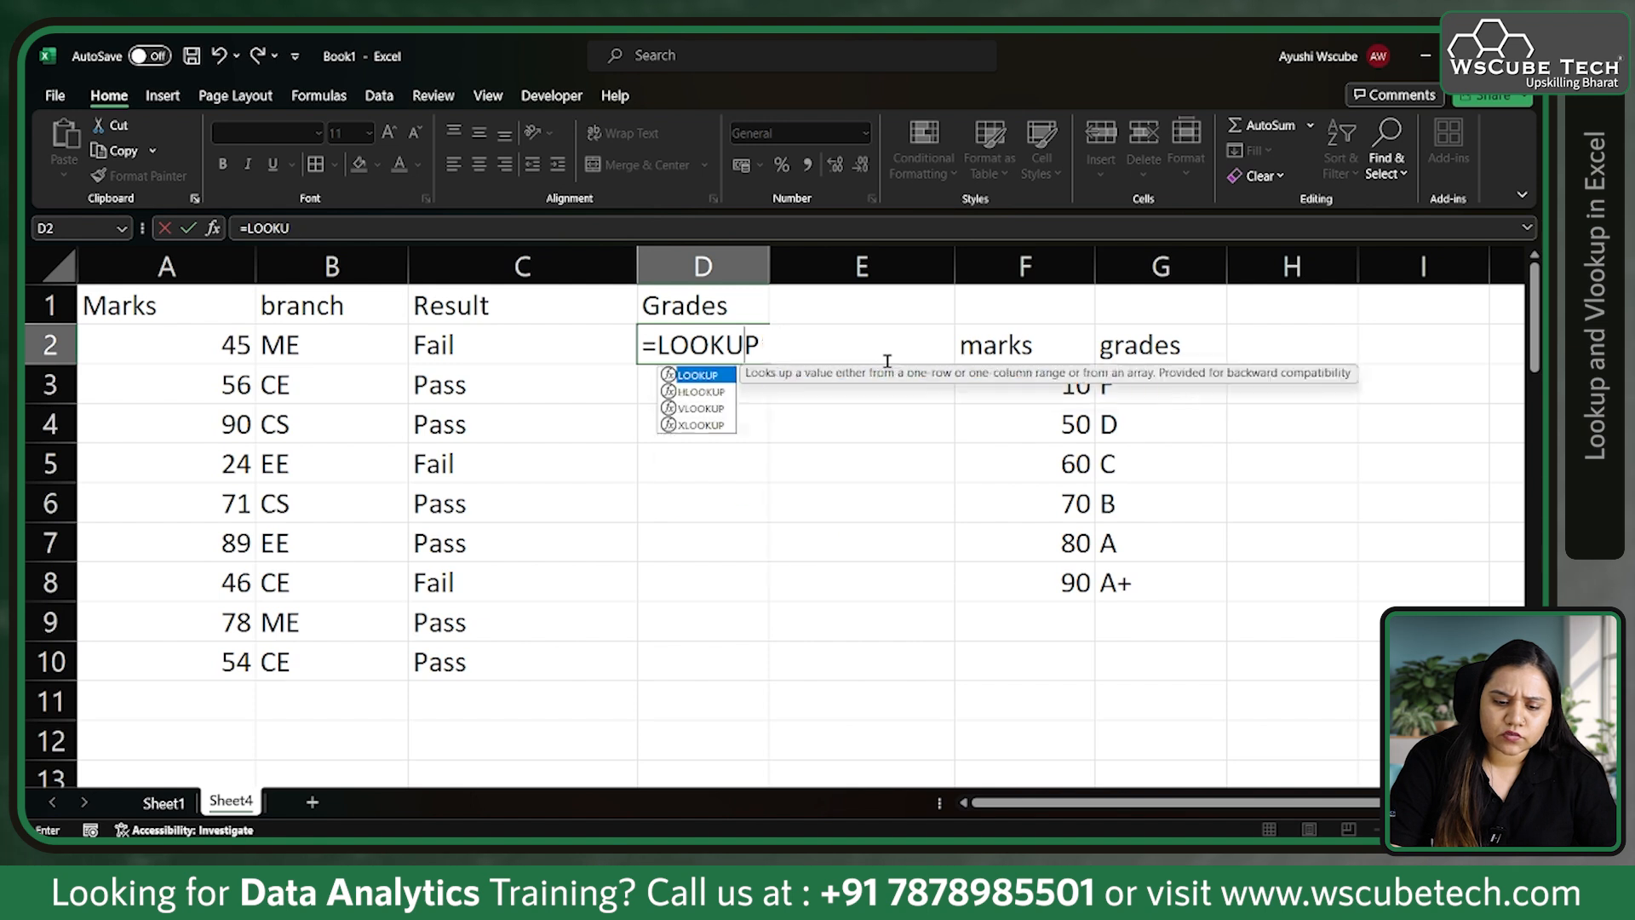
{"action": "key", "text": "BackSpace"}
{"action": "key", "text": "BackSpace"}
{"action": "key", "text": "BackSpace"}
{"action": "key", "text": "BackSpace"}
{"action": "key", "text": "BackSpace"}
{"action": "key", "text": "BackSpace"}
{"action": "key", "text": "BackSpace"}
{"action": "key", "text": "Return"}
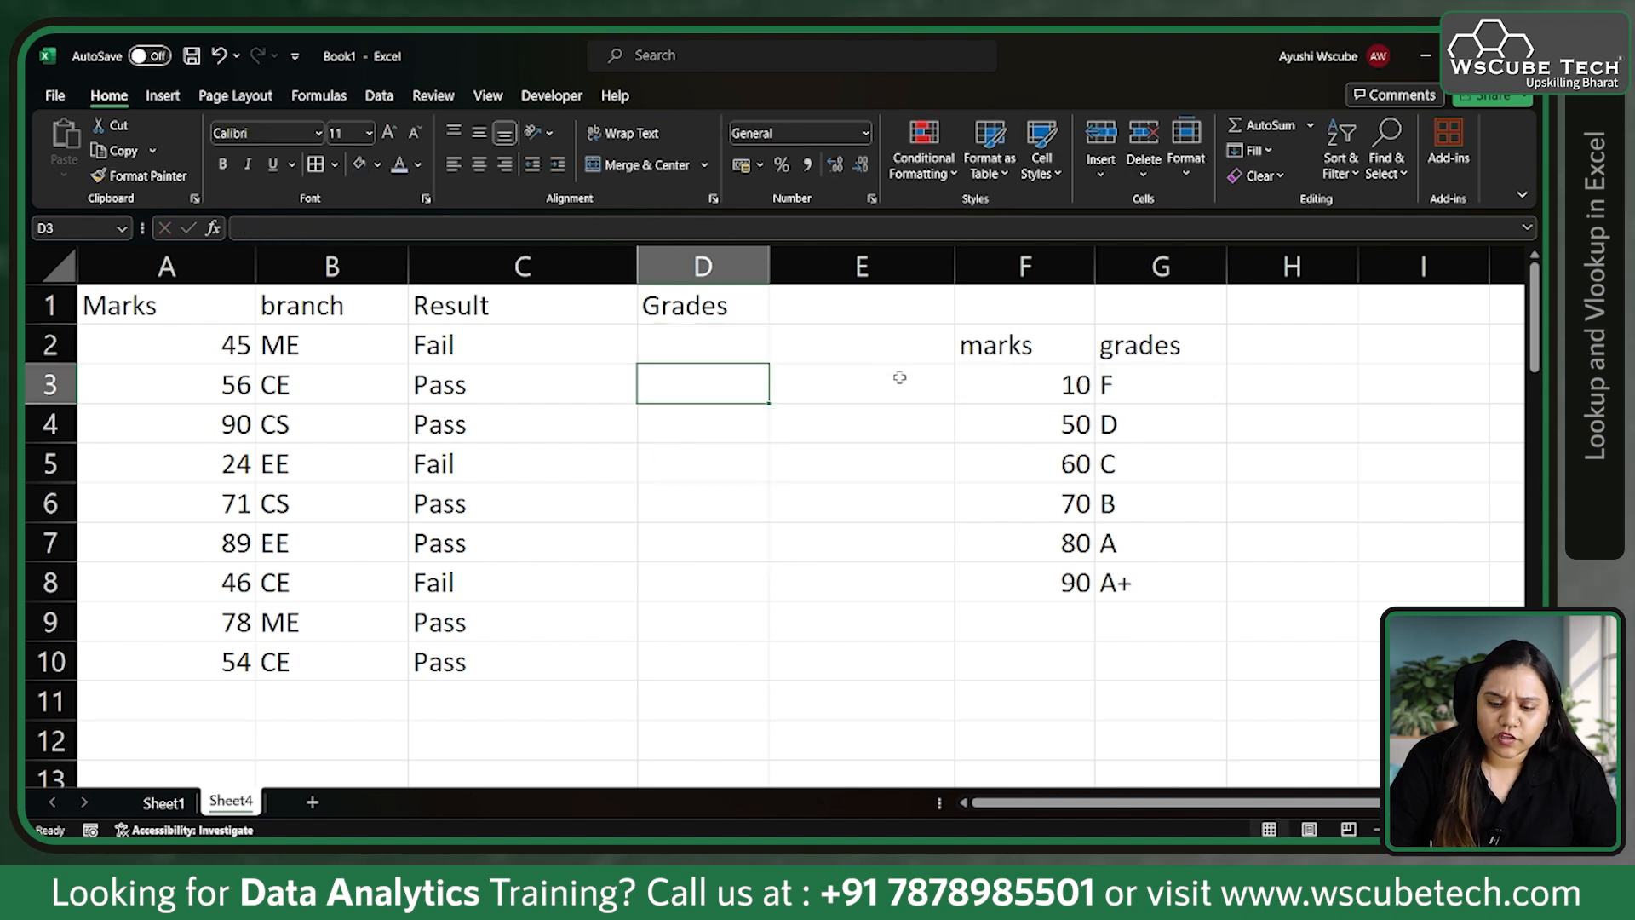
Set the marks threshold for grade F in cell F3 to 0
{"action": "left_click", "coordinate": [1048, 378]}
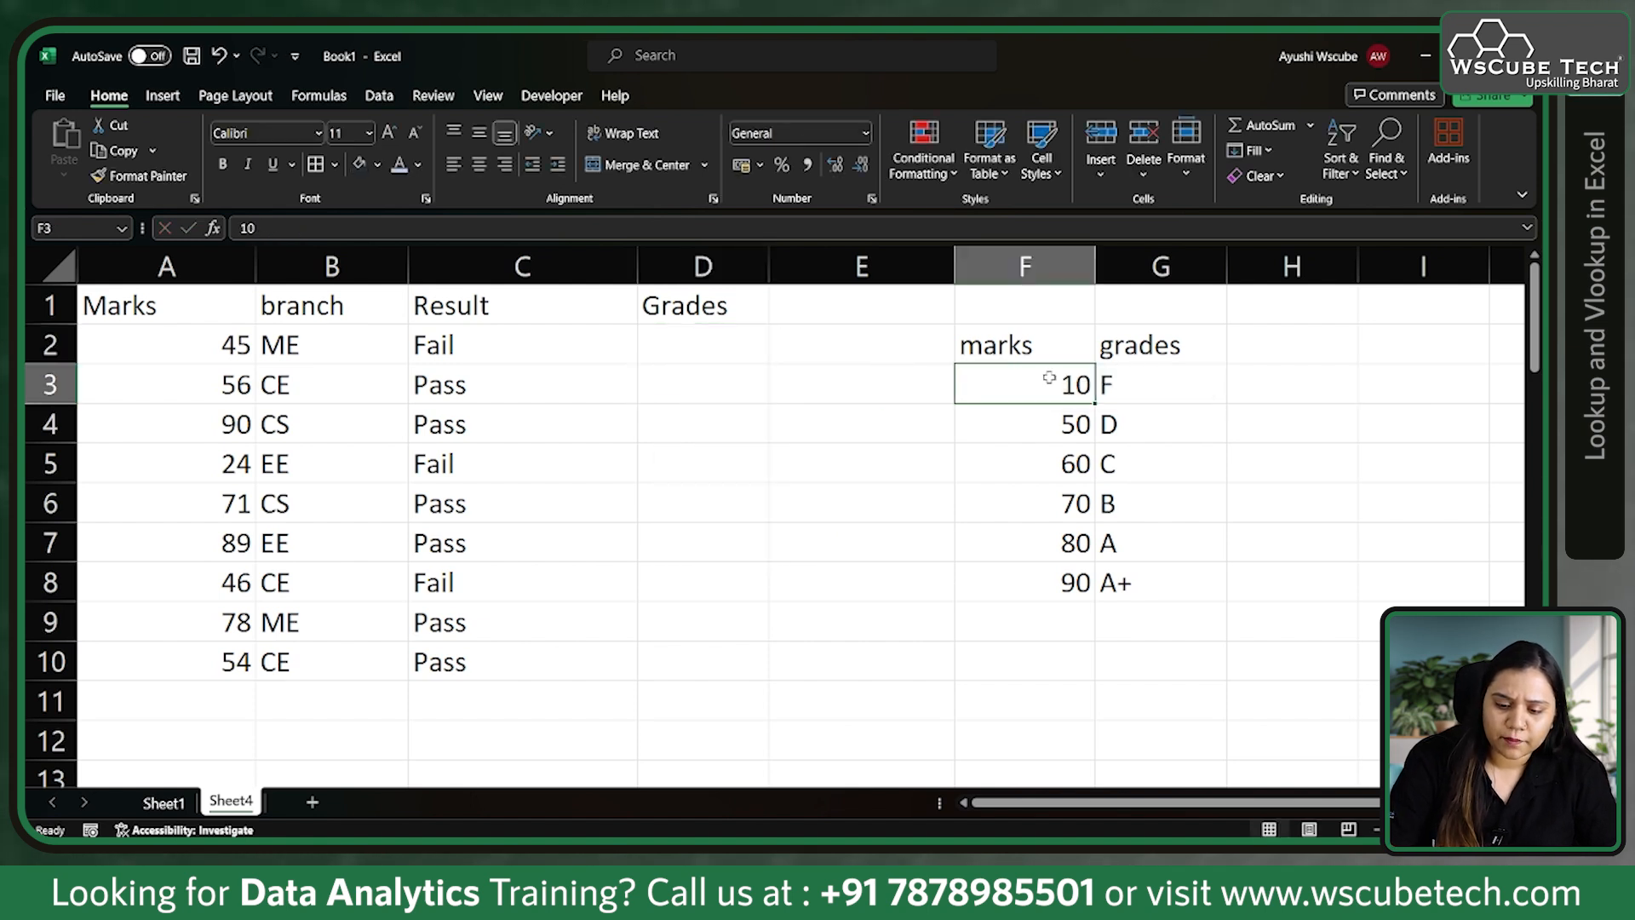
{"action": "key", "text": "BackSpace"}
{"action": "type", "text": "0"}
{"action": "double_click", "coordinate": [1053, 430]}
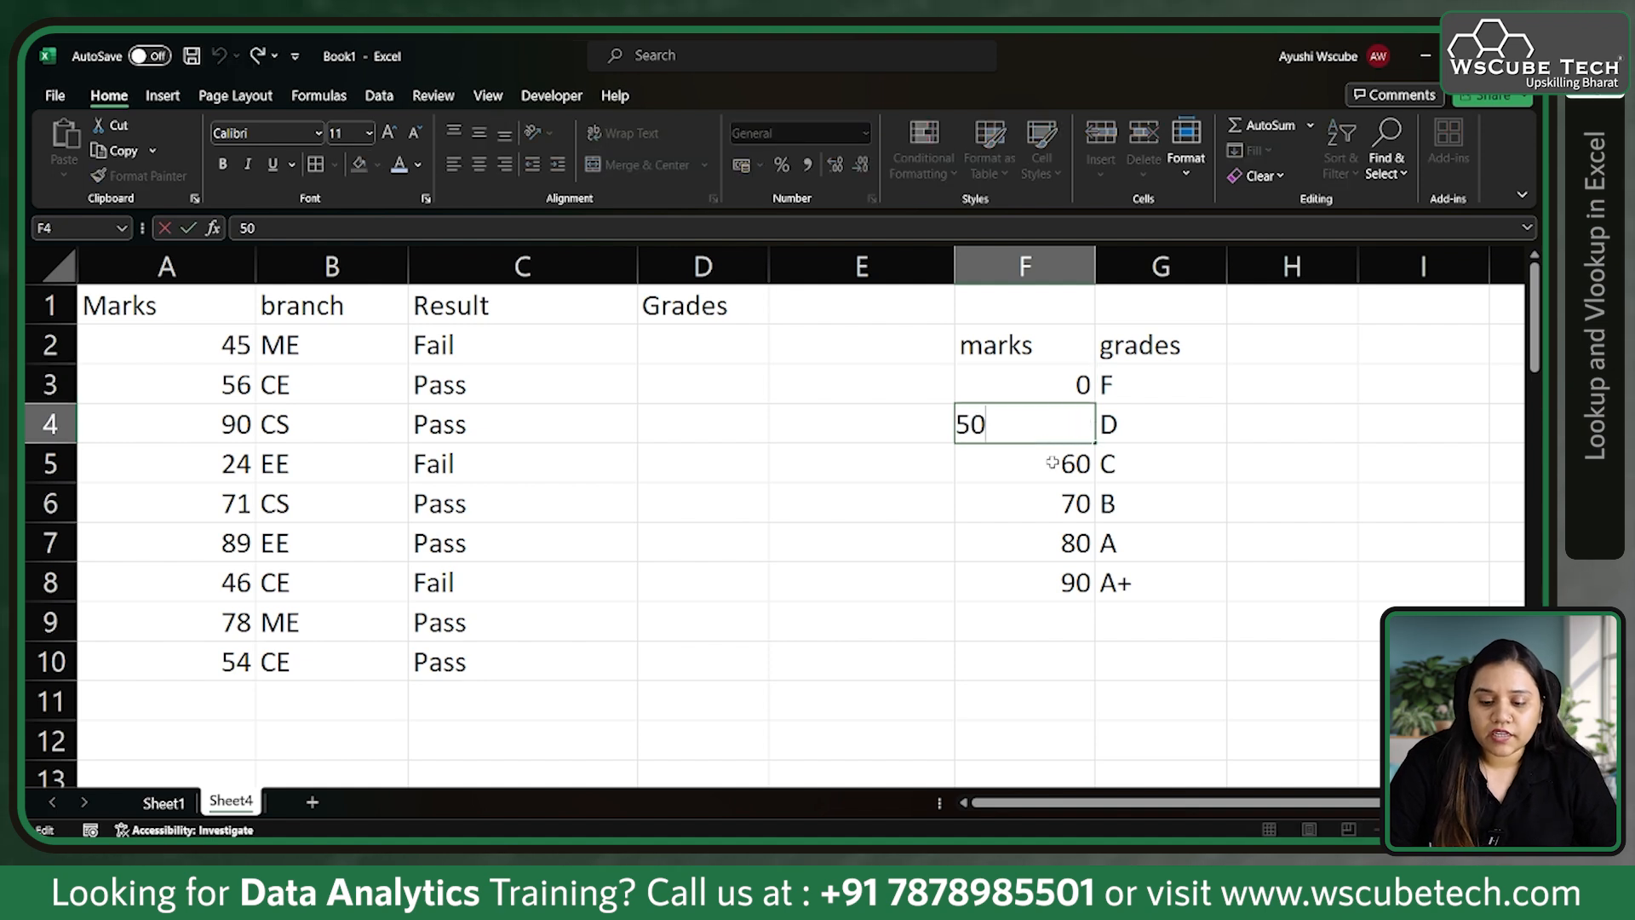
{"action": "left_click", "coordinate": [1052, 462]}
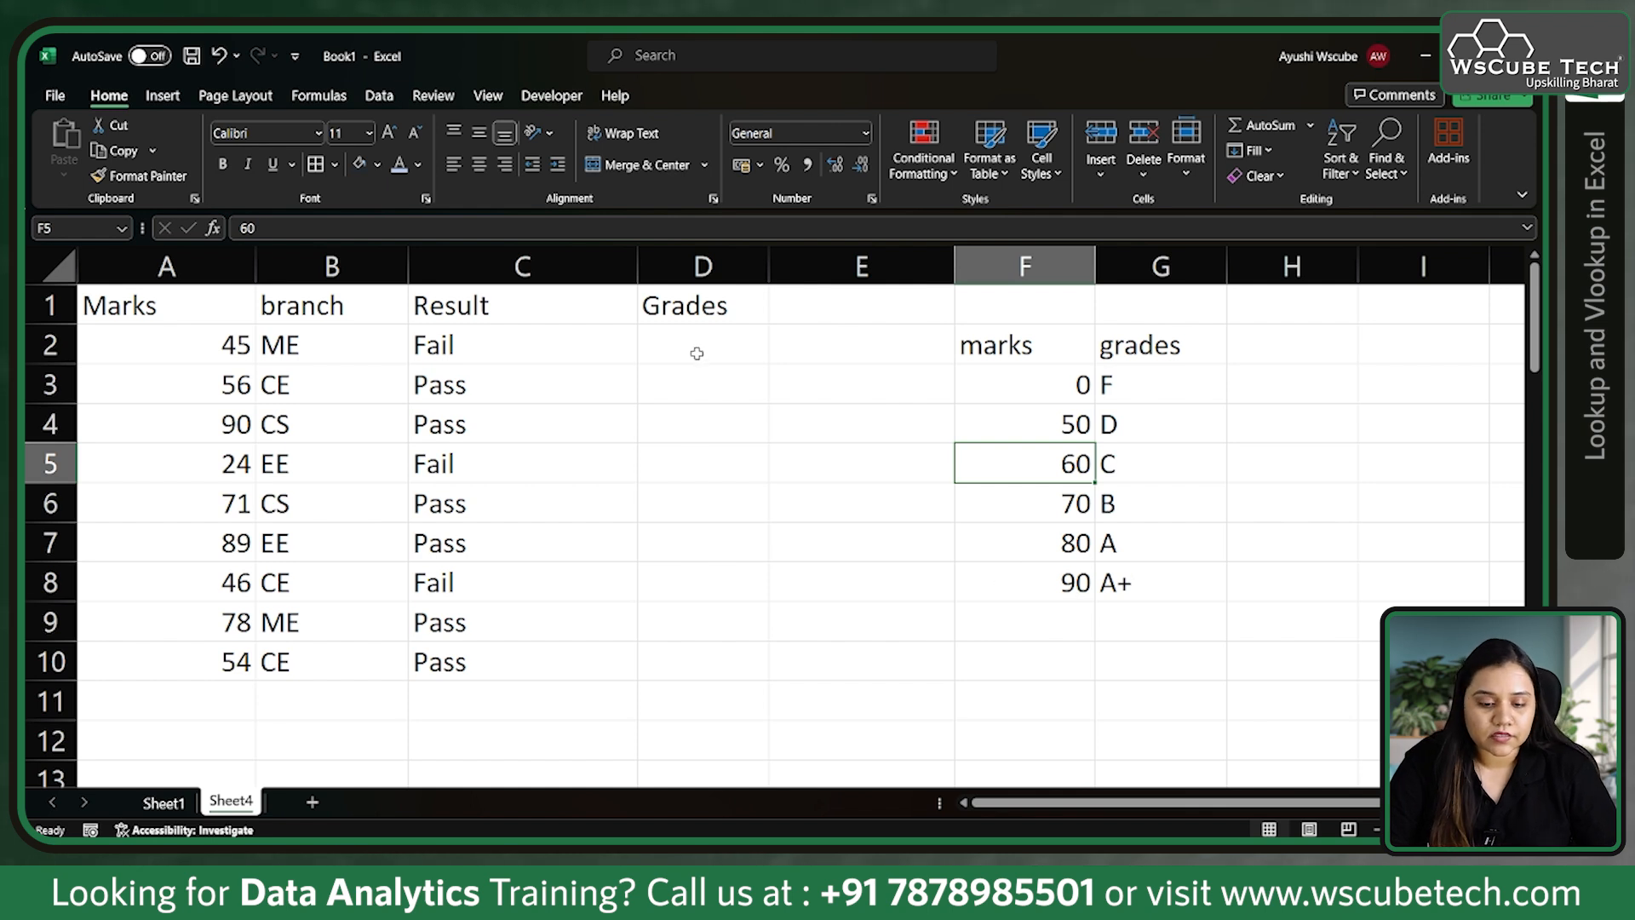
Enter =LOOKUP(A2,F3:F8,G3:G8) in D2 and fill the formula down the Grades column to D10
{"action": "left_click_drag", "start_coordinate": [703, 336], "coordinate": [678, 650]}
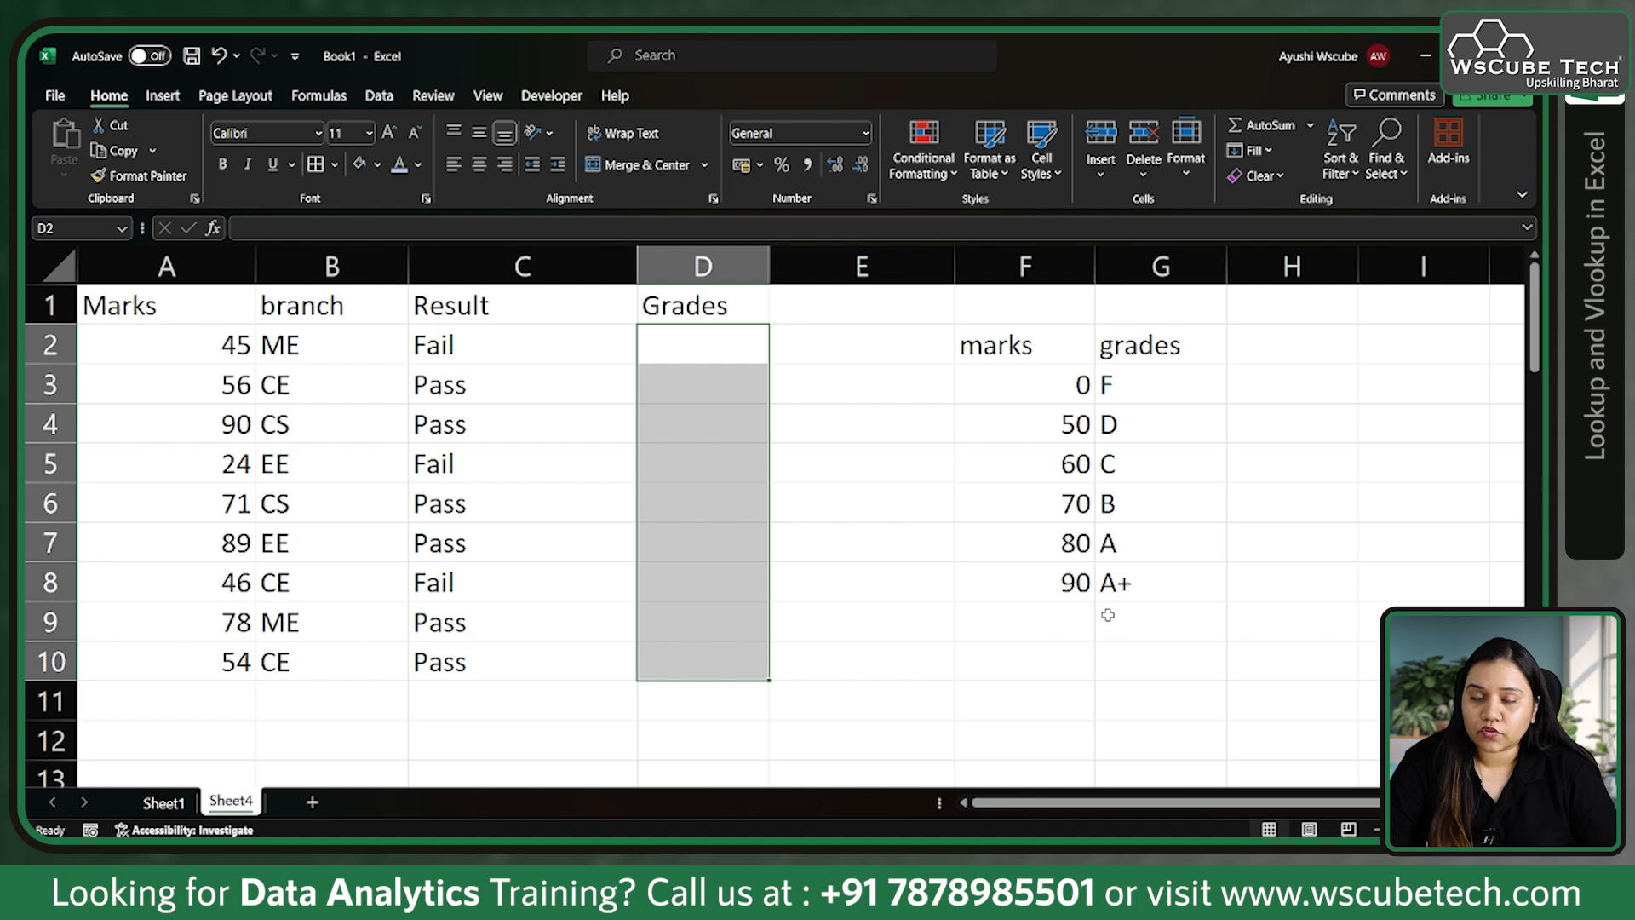
{"action": "left_click", "coordinate": [667, 342]}
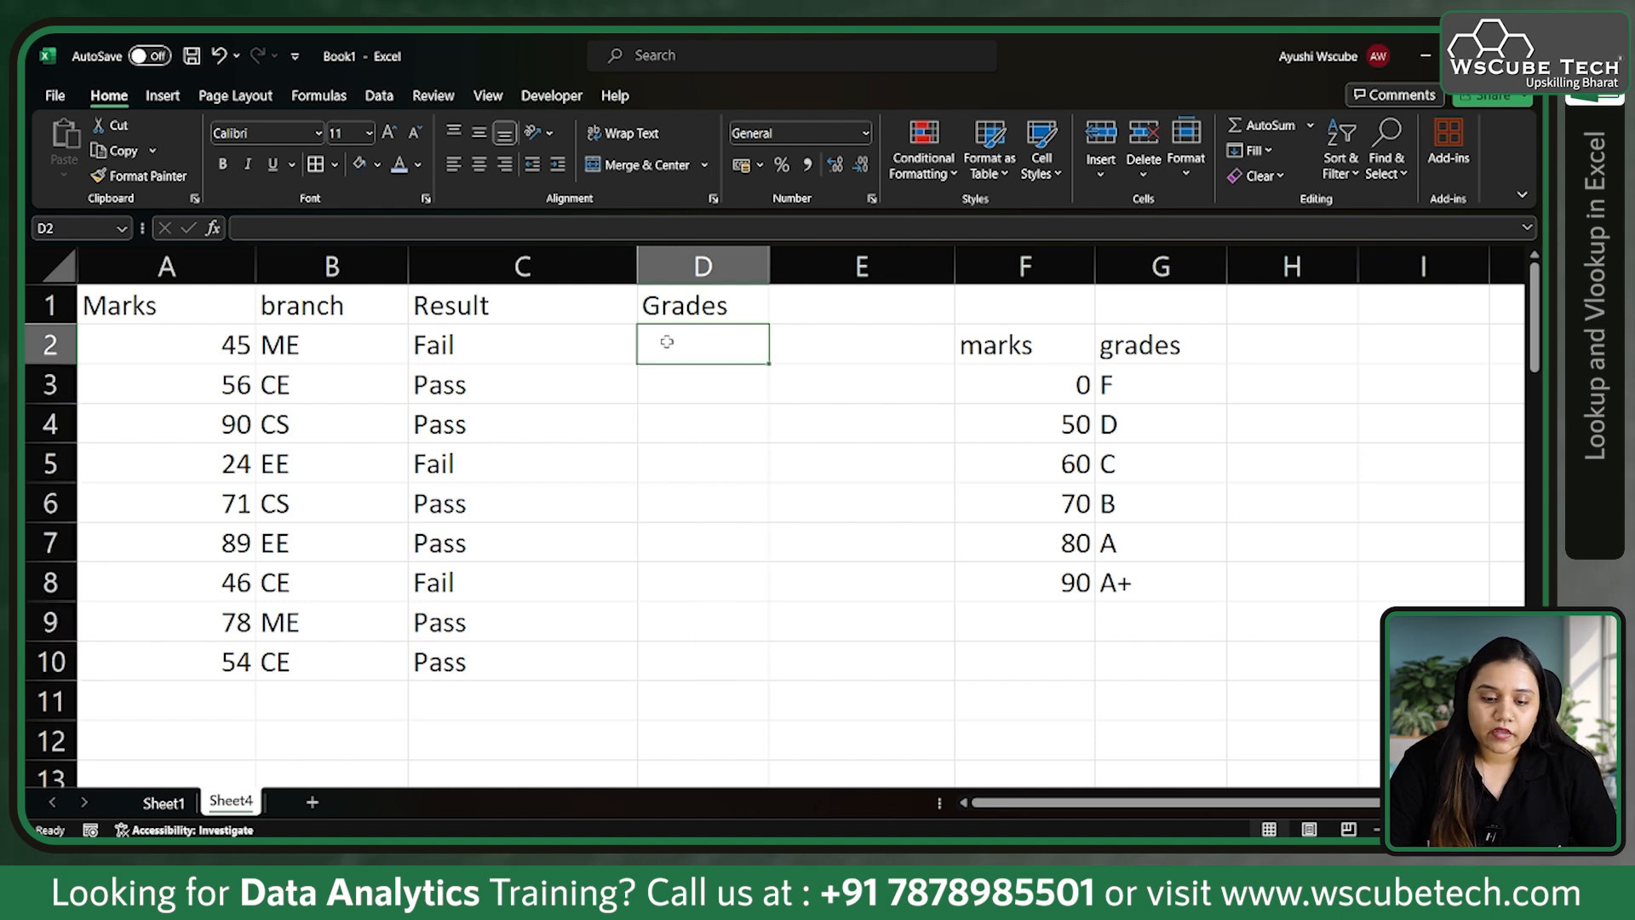
{"action": "type", "text": "=l"}
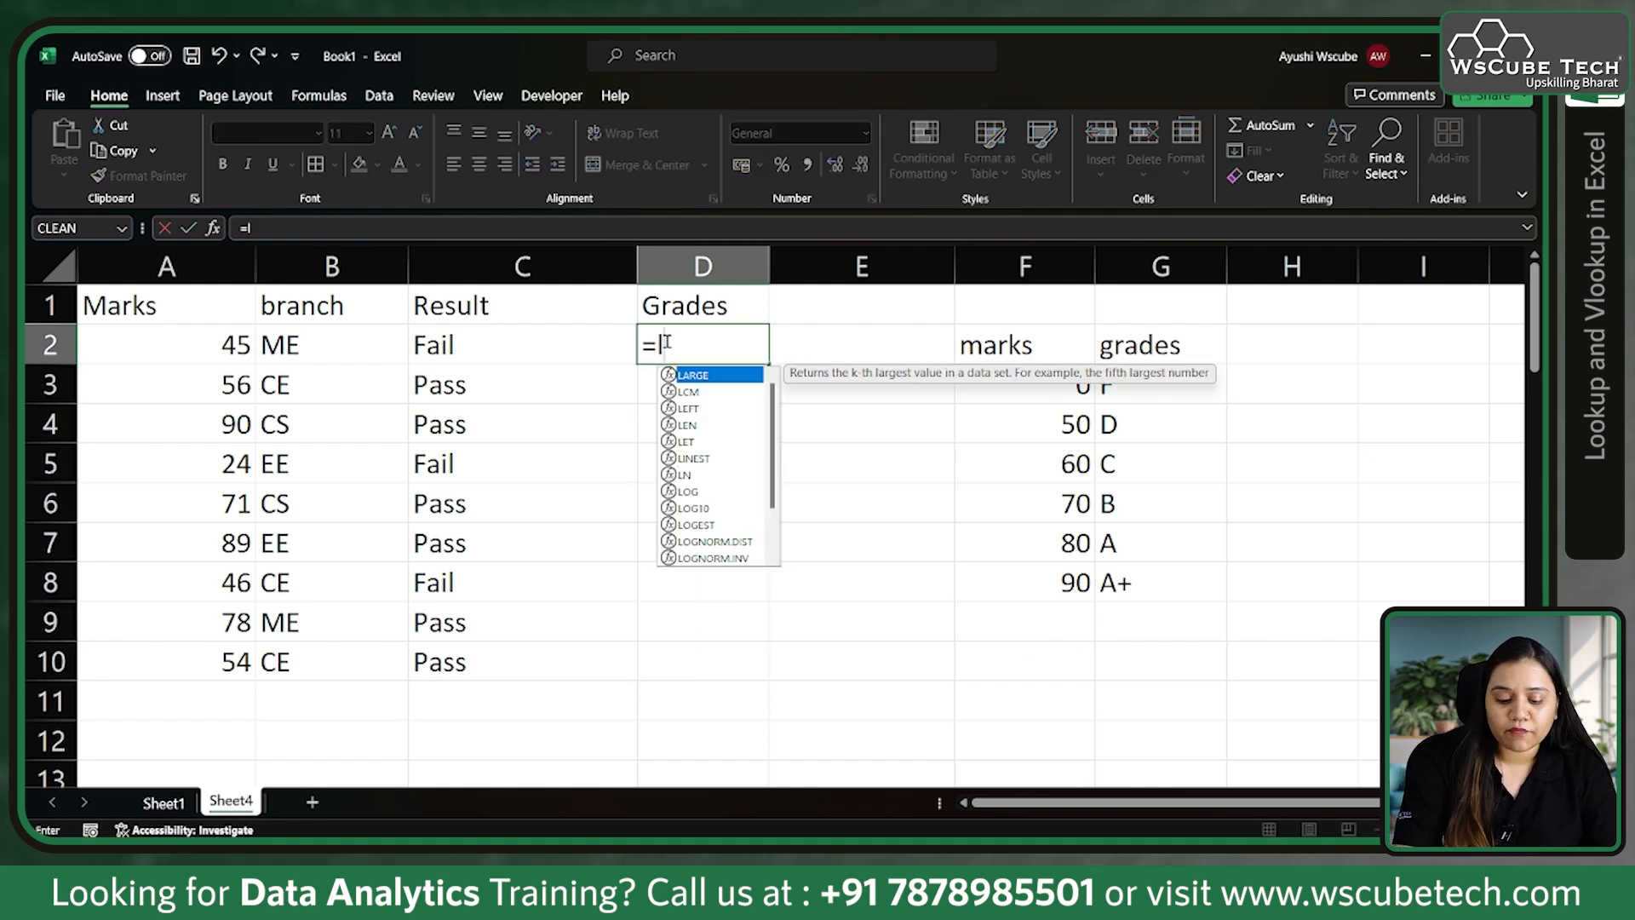
{"action": "type", "text": "oo"}
{"action": "key", "text": "Tab"}
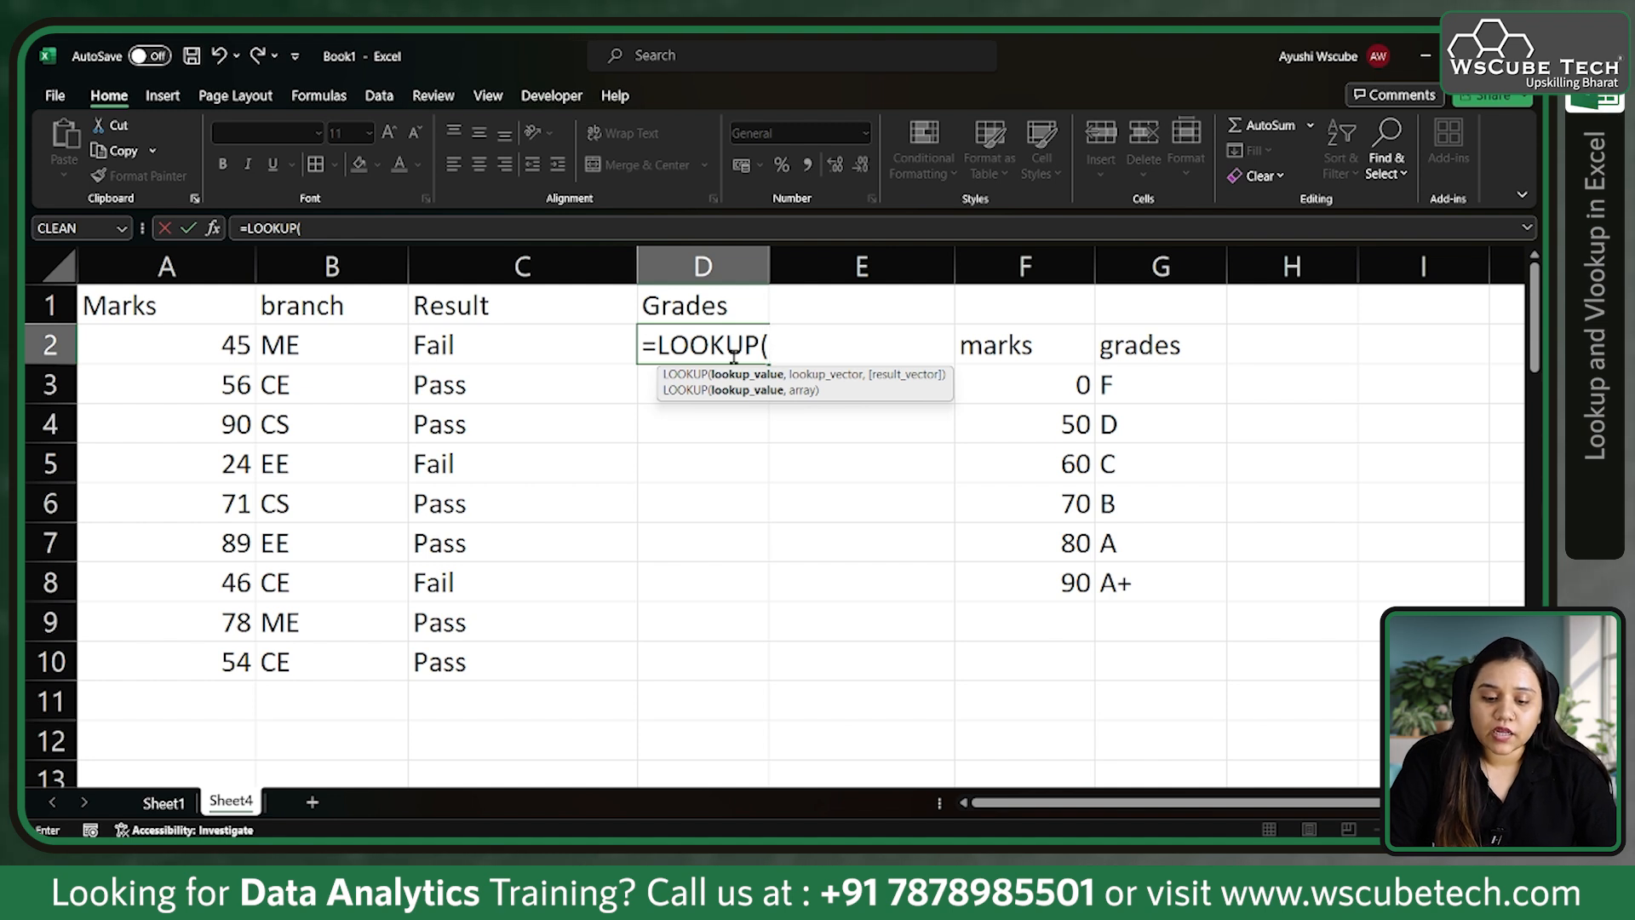
{"action": "left_click", "coordinate": [230, 345]}
{"action": "type", "text": ","}
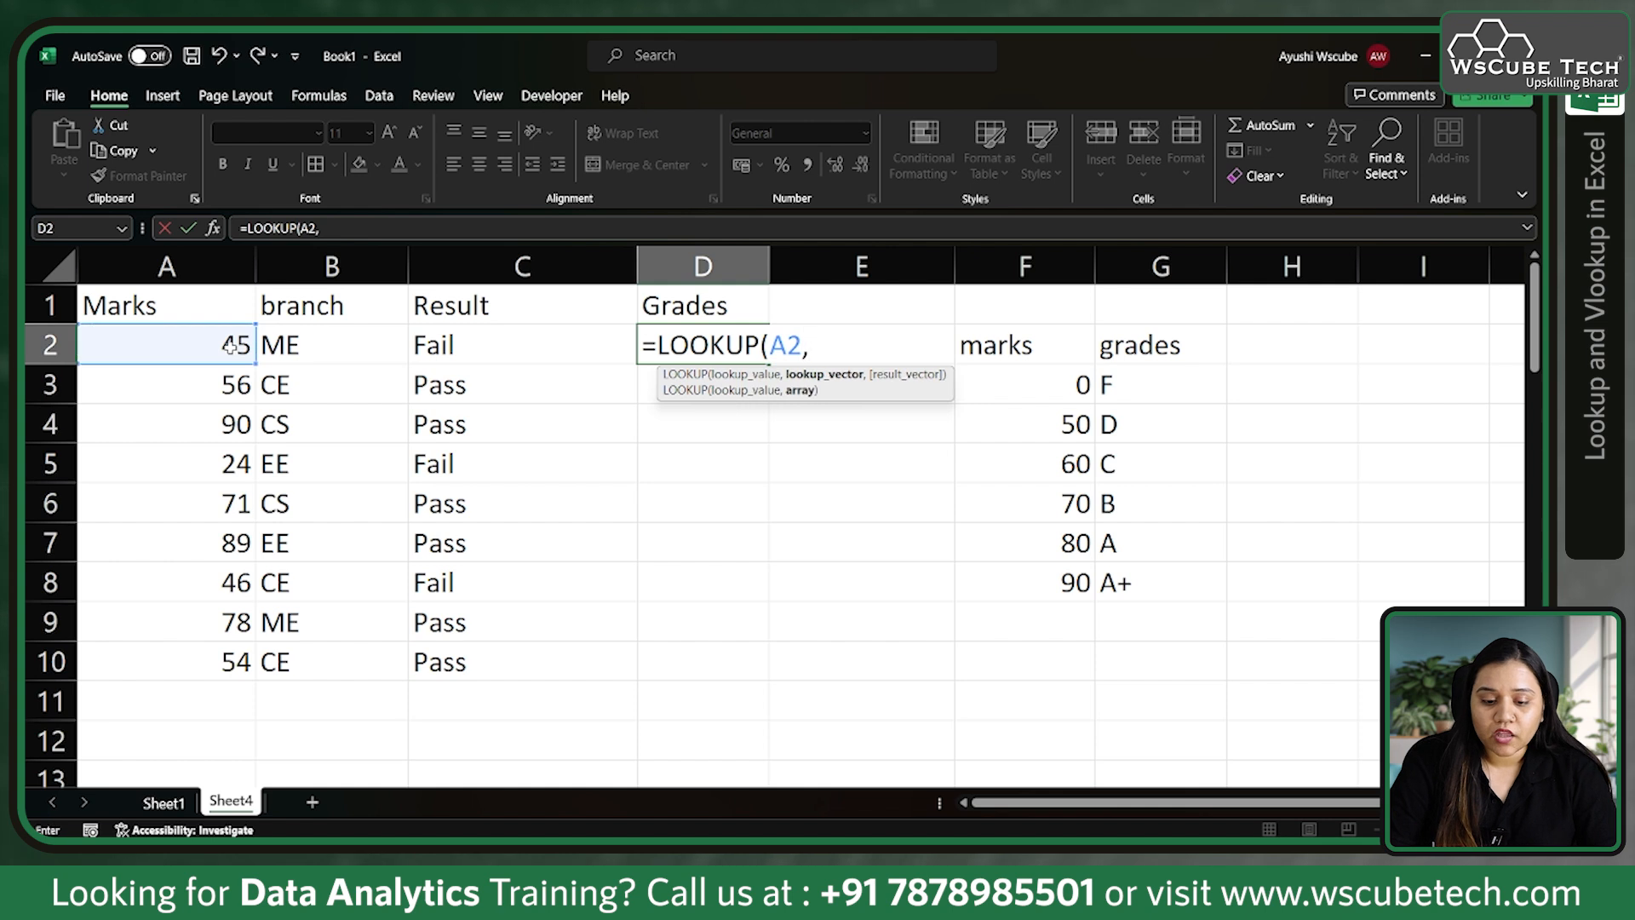
{"action": "left_click_drag", "start_coordinate": [1051, 391], "coordinate": [1050, 574]}
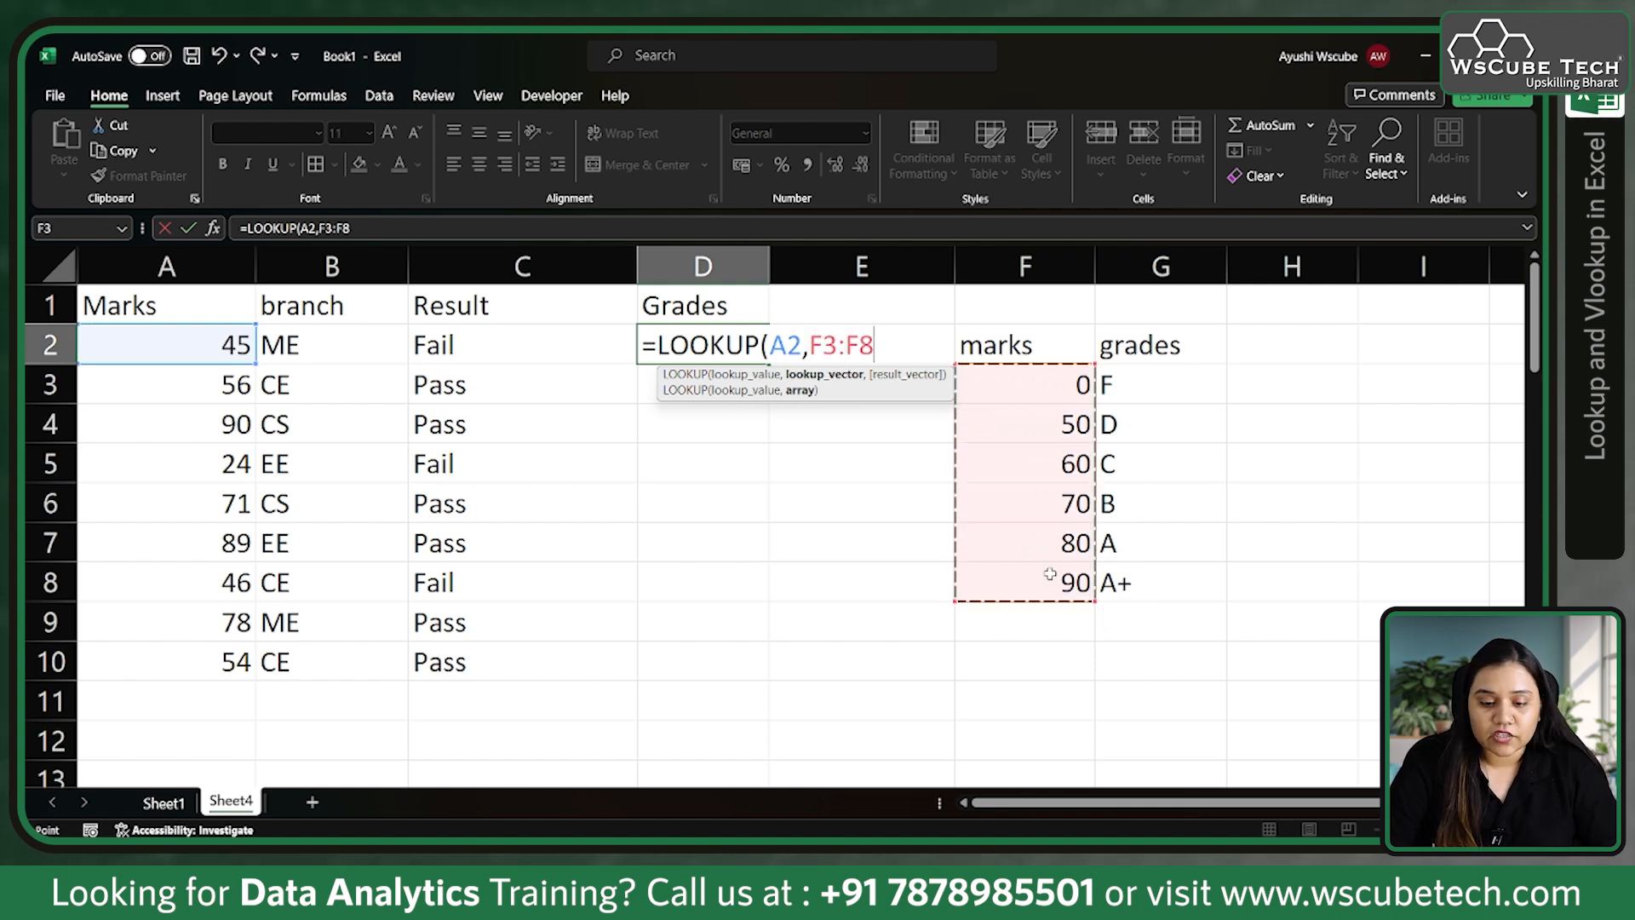
{"action": "type", "text": ","}
{"action": "left_click_drag", "start_coordinate": [1138, 382], "coordinate": [1138, 582]}
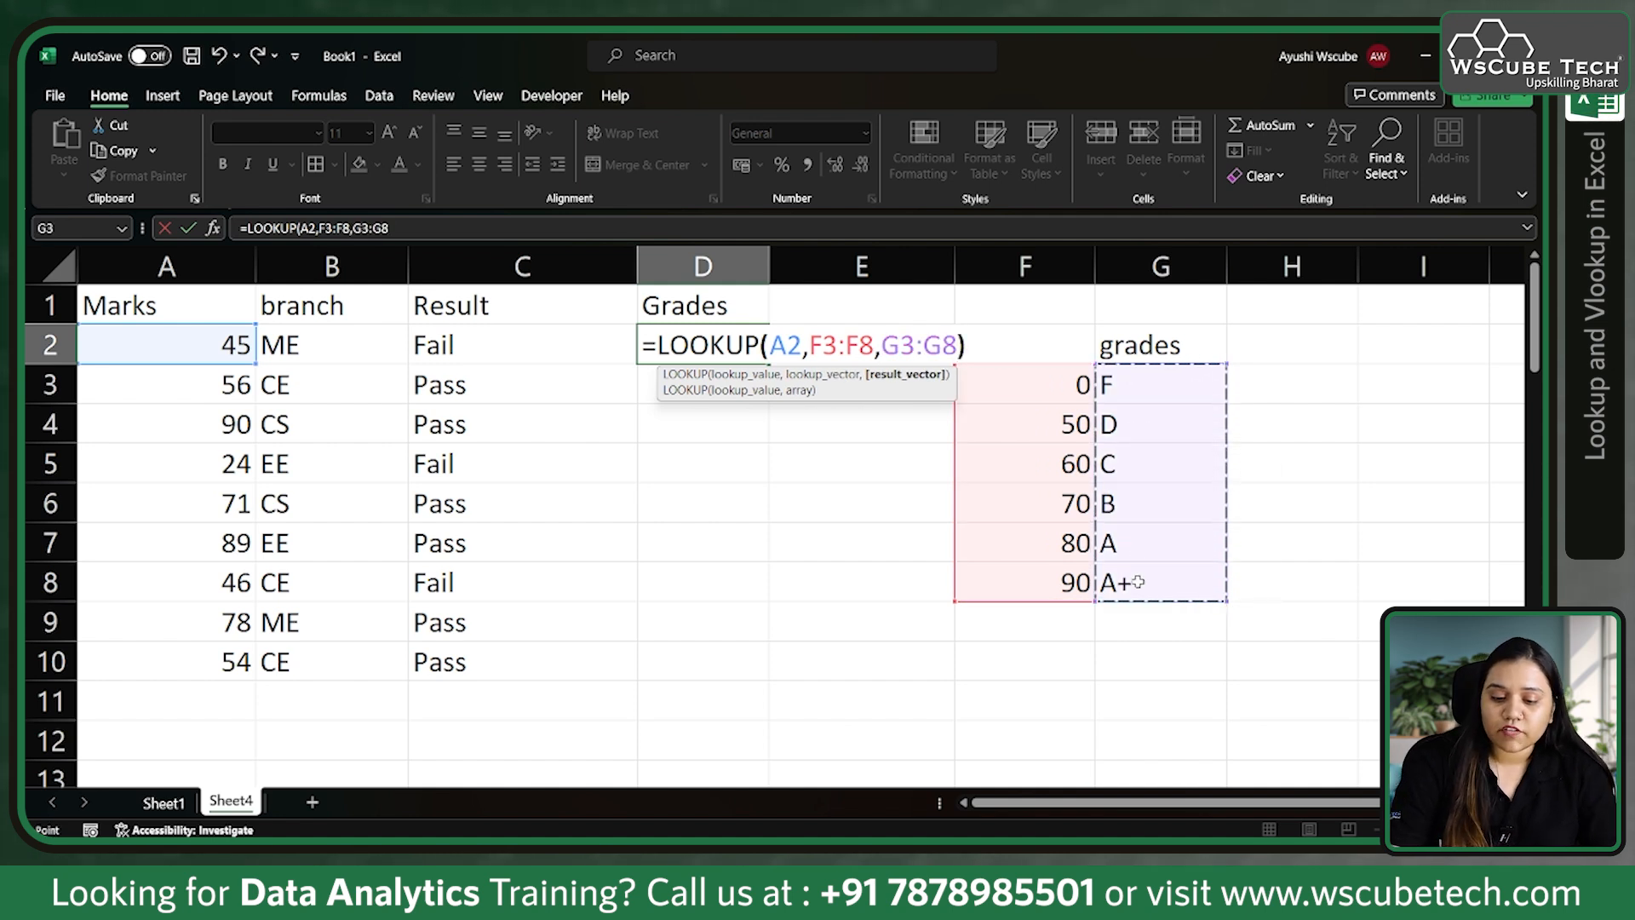
{"action": "type", "text": ")"}
{"action": "key", "text": "Return"}
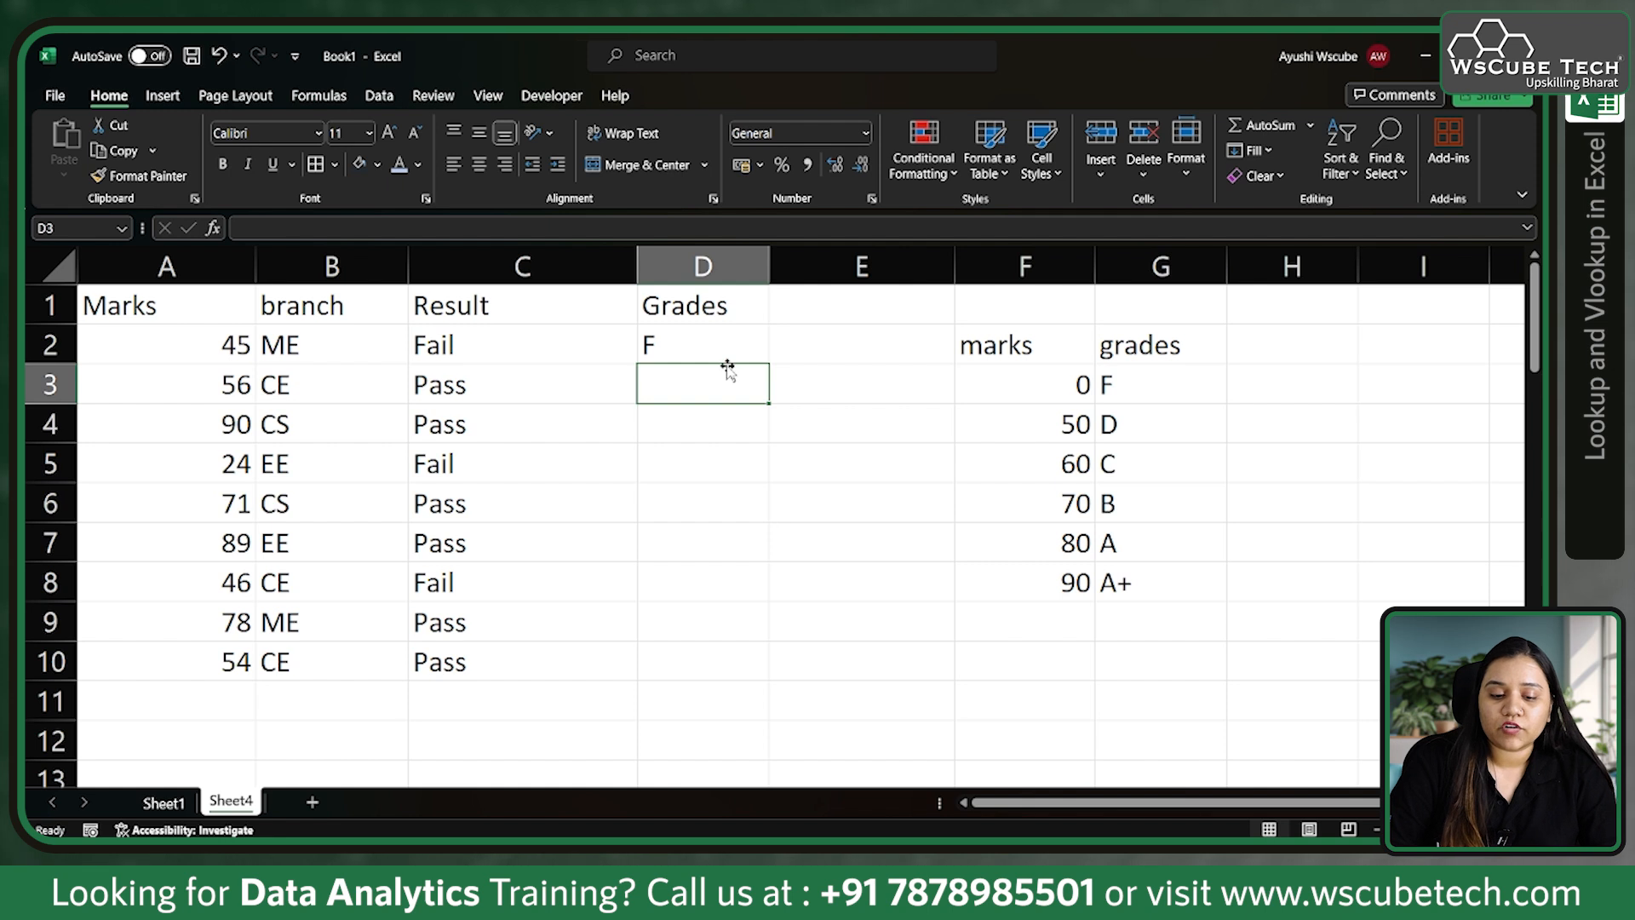
{"action": "left_click", "coordinate": [711, 344]}
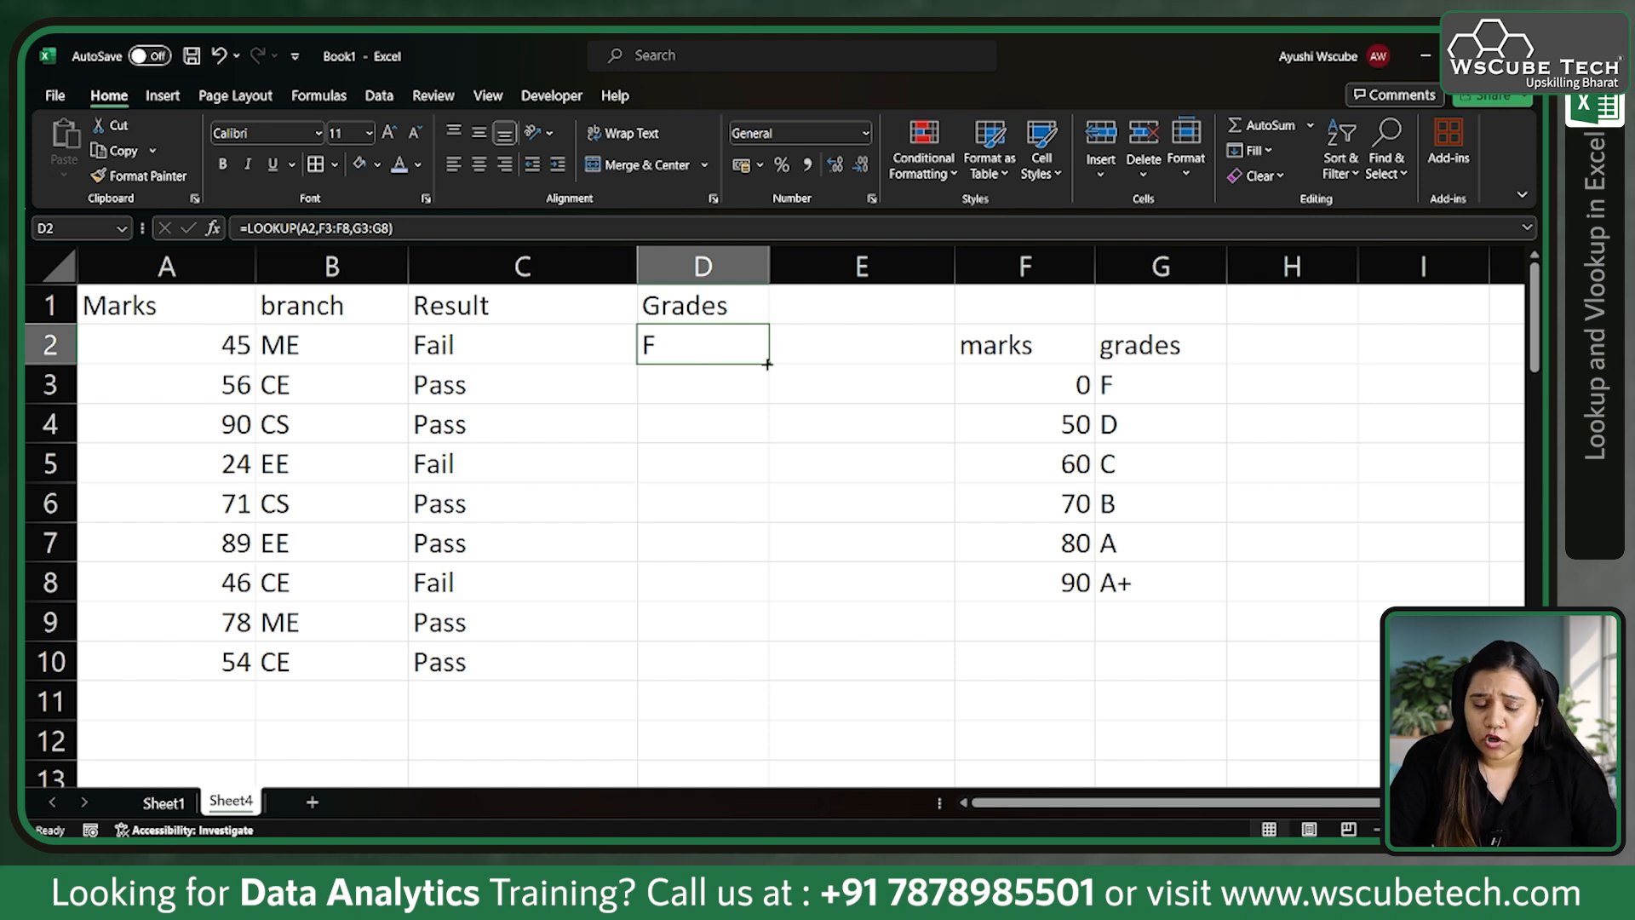
{"action": "left_click_drag", "start_coordinate": [768, 365], "coordinate": [749, 678]}
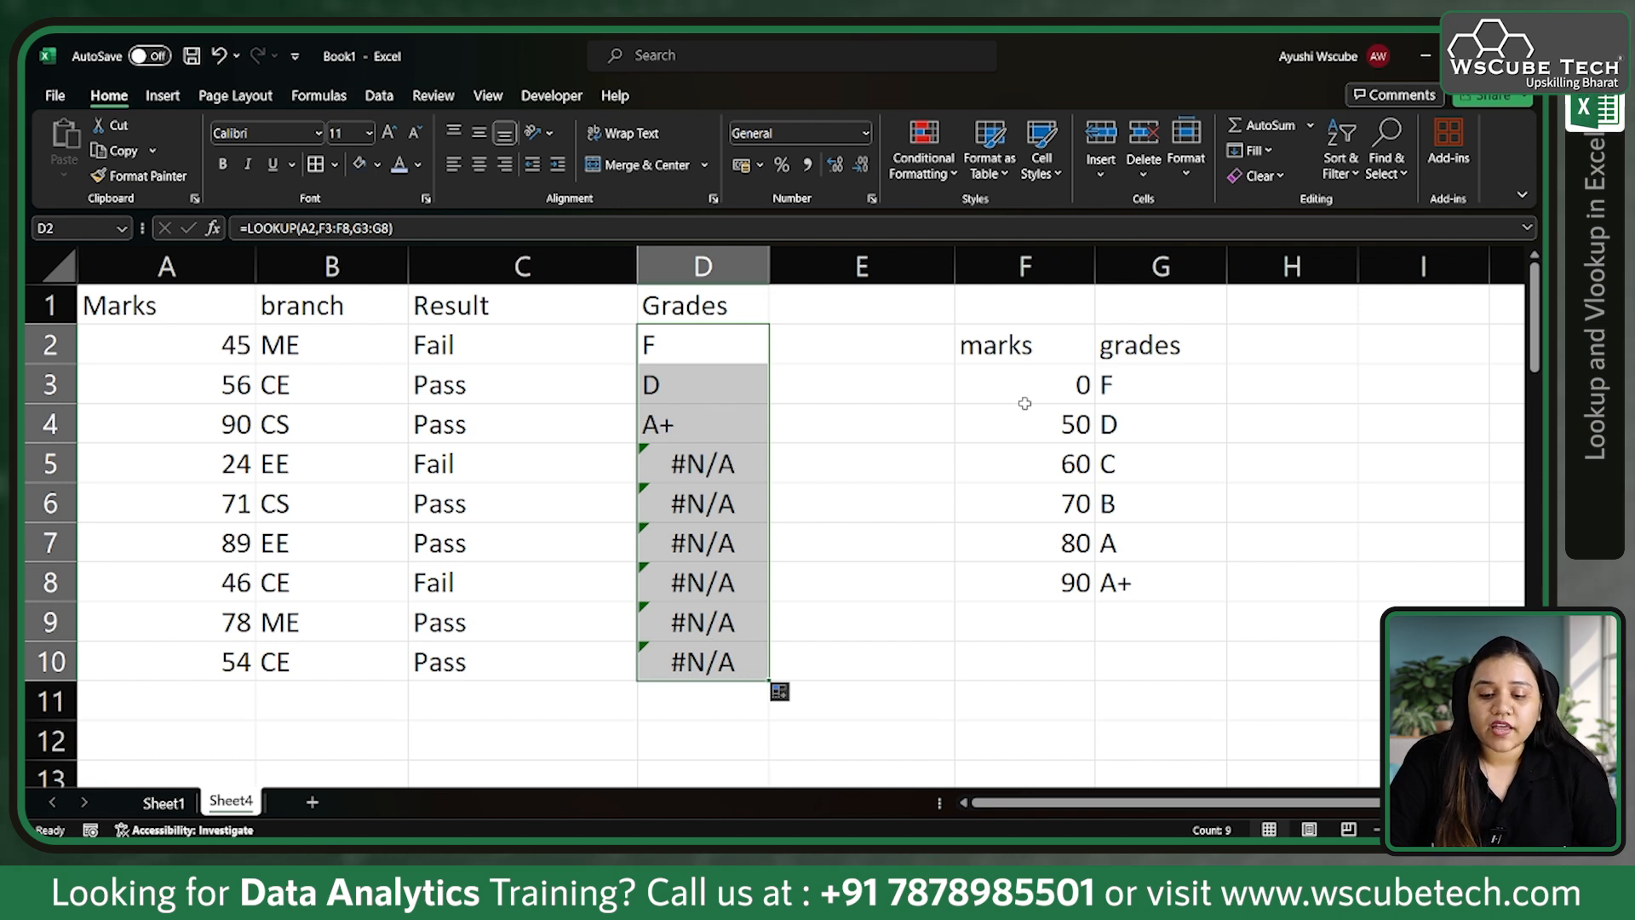
Examine the cell references in the copied Grades formulas against the marks and grades table in F2:G8
{"action": "left_click", "coordinate": [731, 476]}
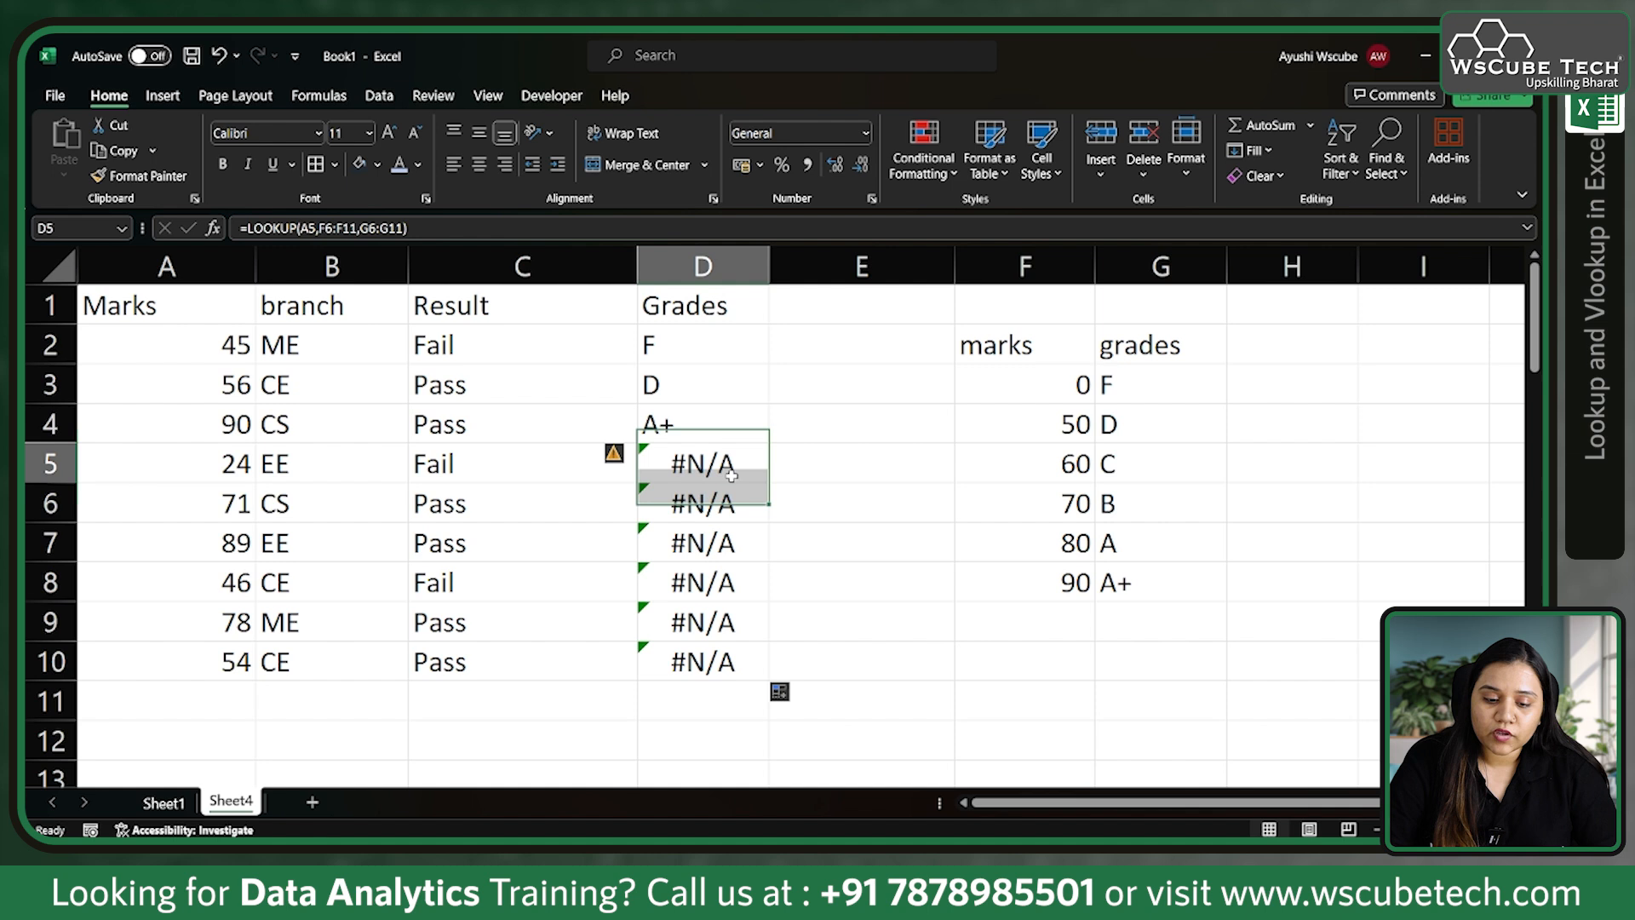
{"action": "left_click", "coordinate": [742, 353]}
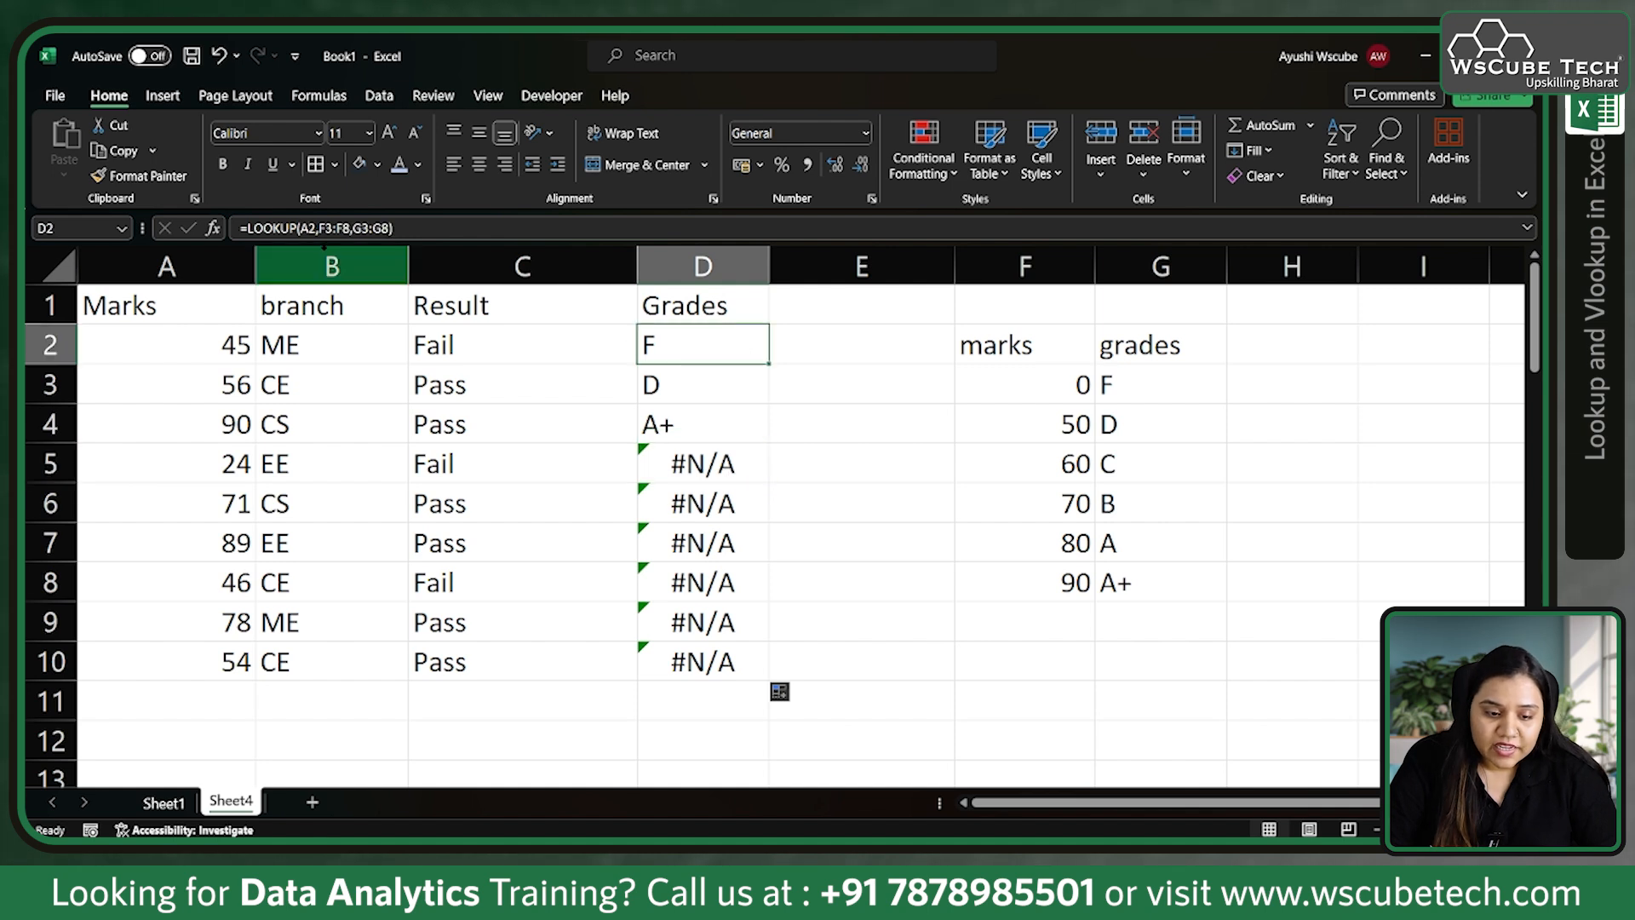
{"action": "left_click", "coordinate": [1009, 388]}
{"action": "left_click", "coordinate": [1027, 586]}
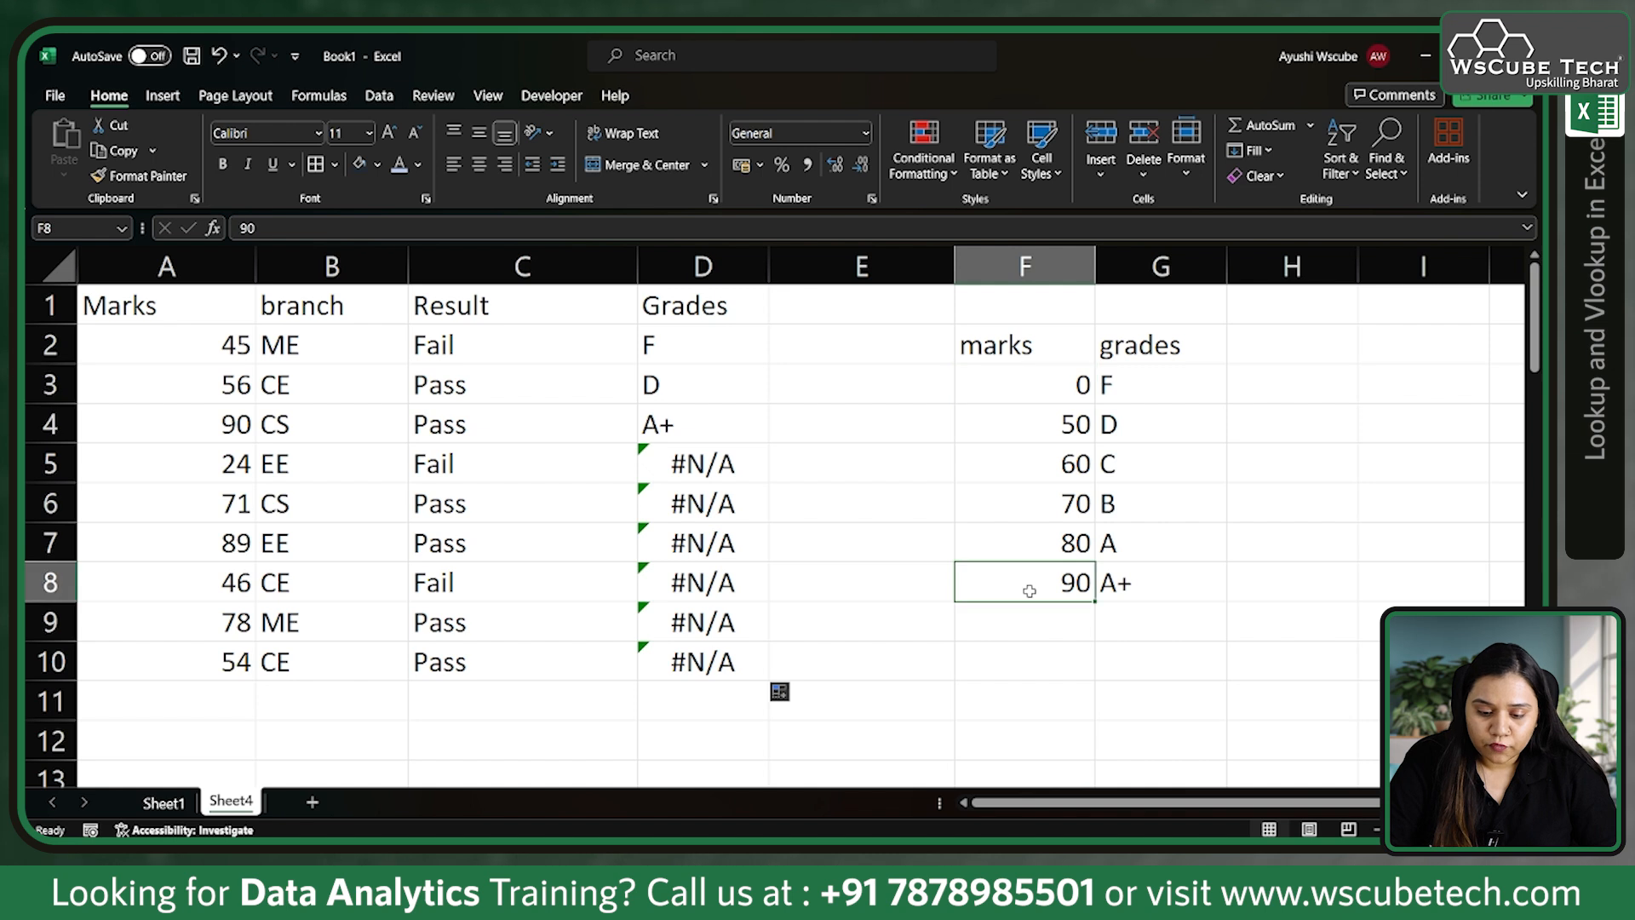
{"action": "left_click", "coordinate": [729, 511]}
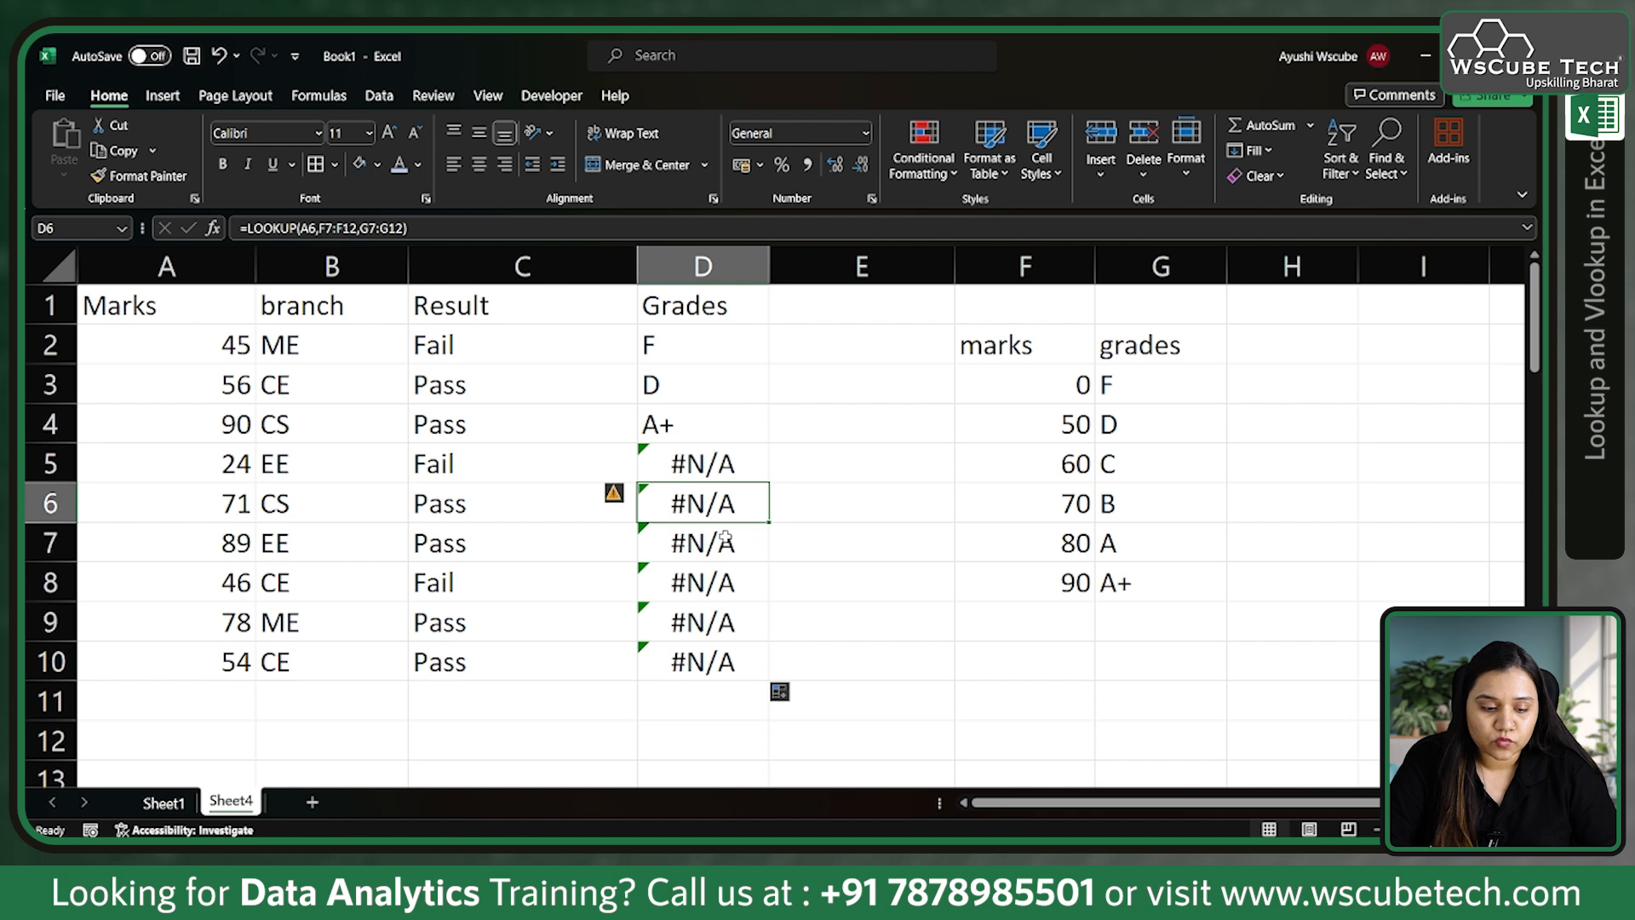
{"action": "left_click_drag", "start_coordinate": [1008, 494], "coordinate": [1007, 729]}
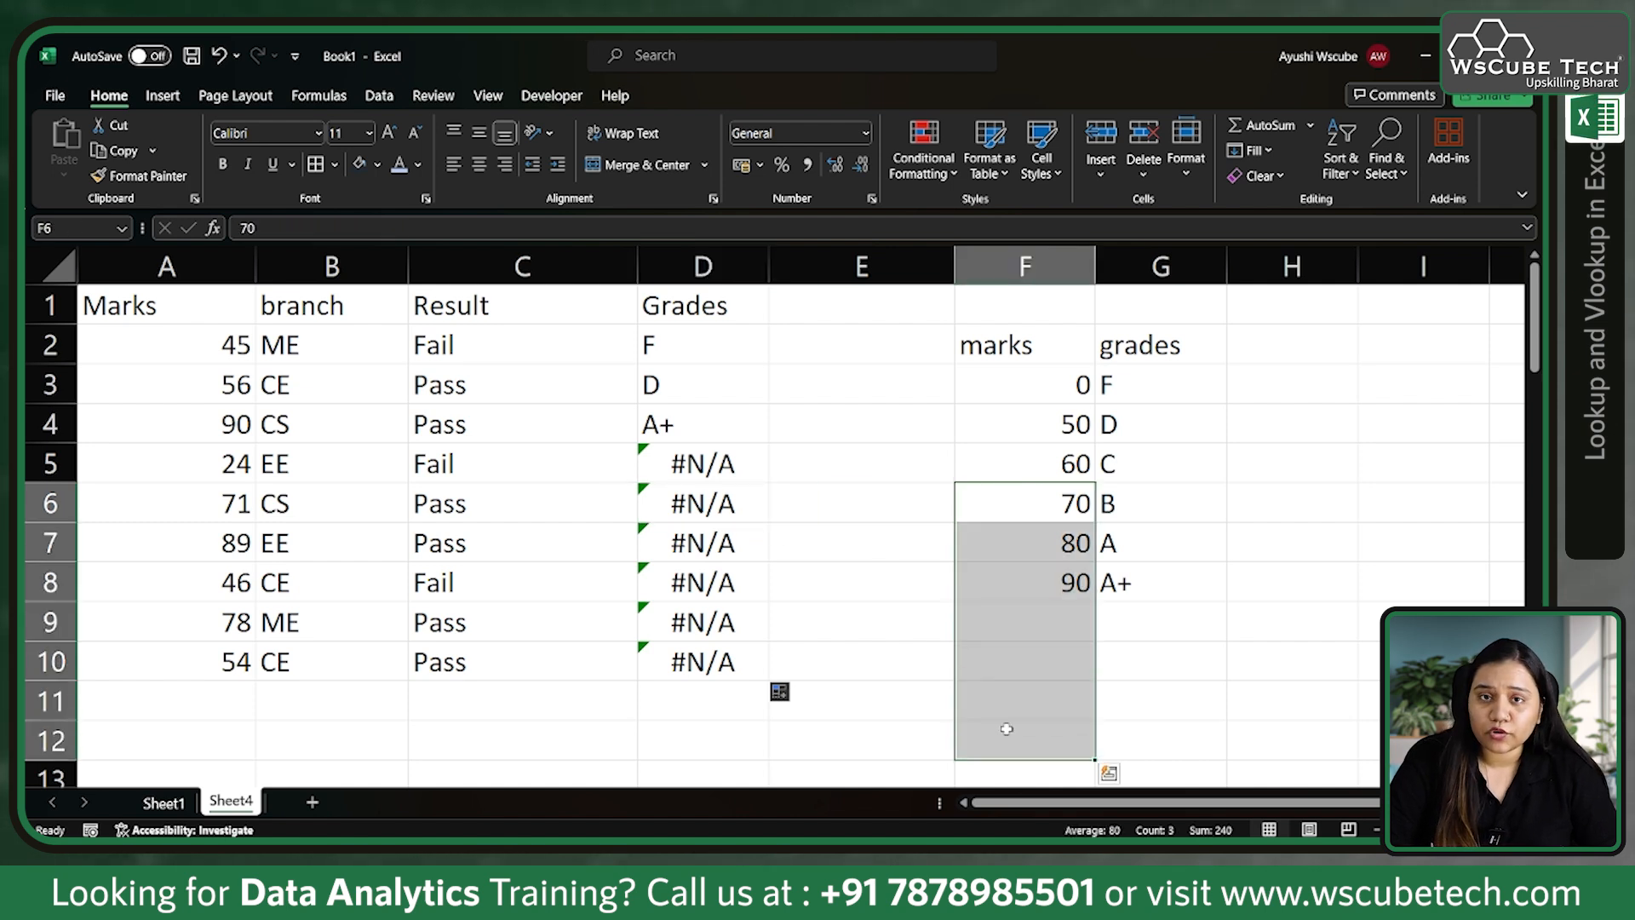
{"action": "left_click_drag", "start_coordinate": [1067, 360], "coordinate": [1180, 584]}
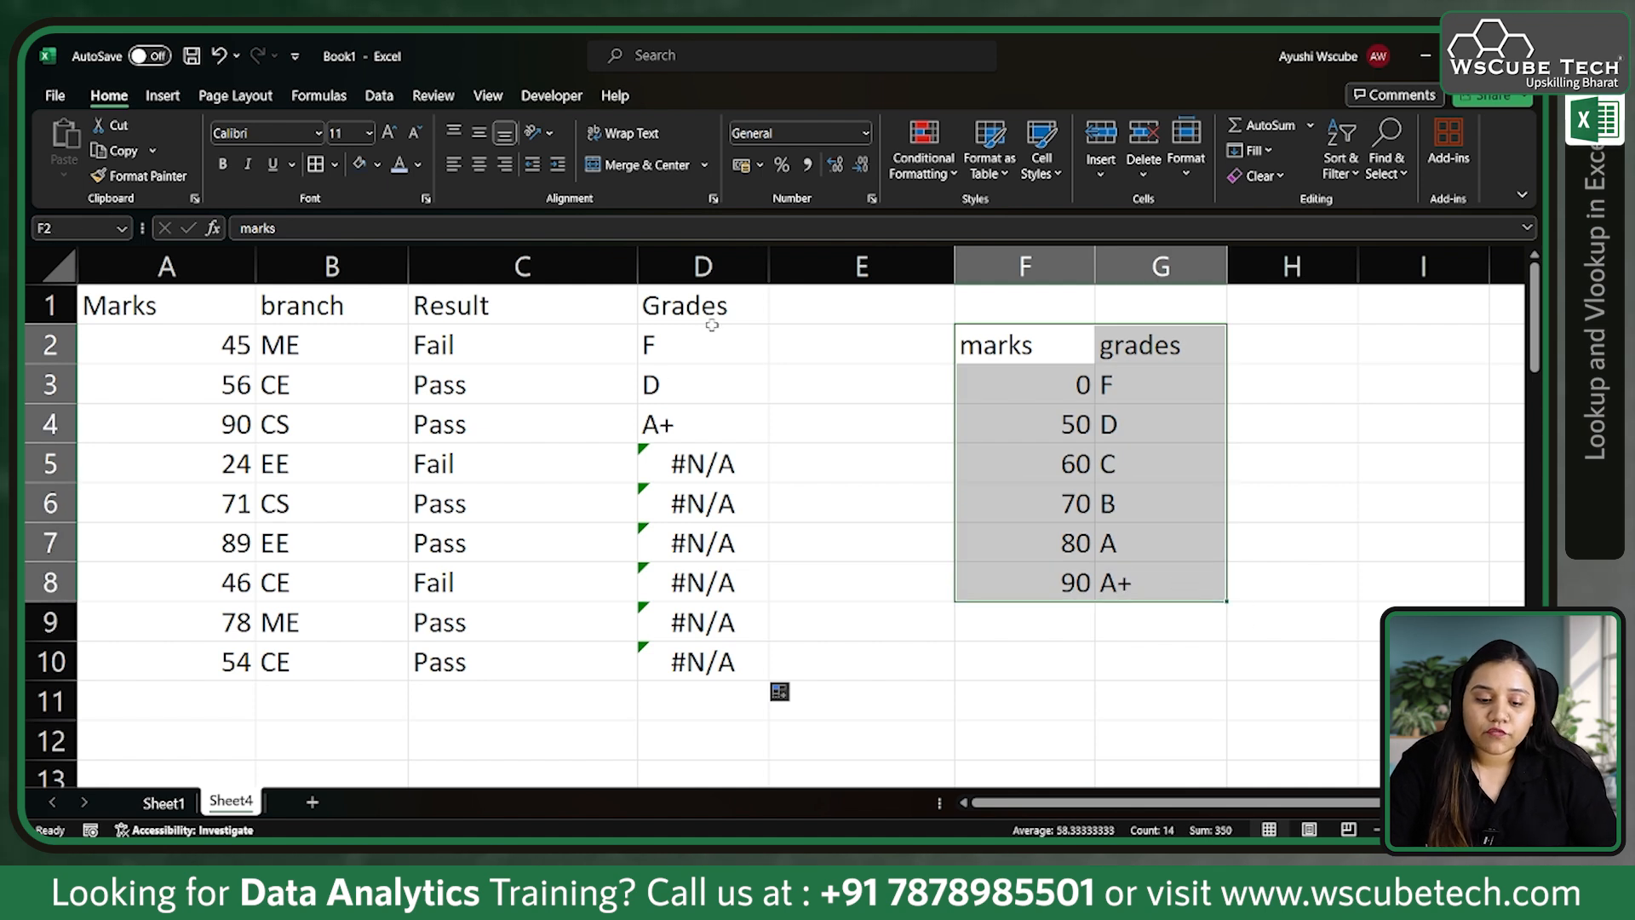
{"action": "left_click_drag", "start_coordinate": [232, 336], "coordinate": [256, 668]}
{"action": "left_click_drag", "start_coordinate": [1029, 341], "coordinate": [1186, 562]}
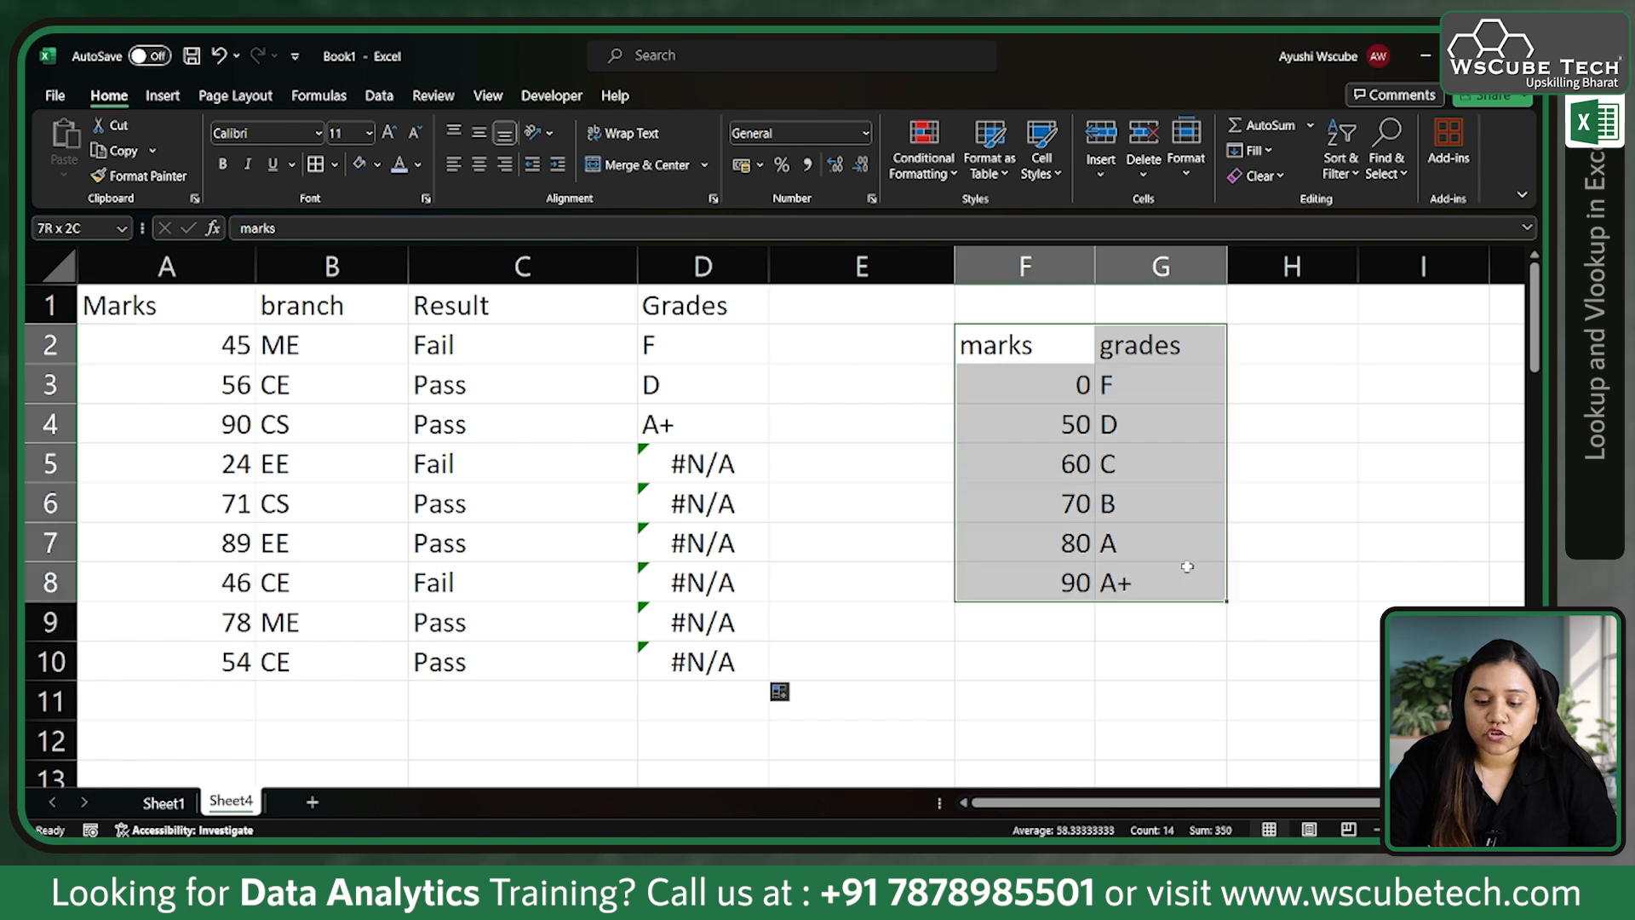
Clear the grade formulas from D2:D10
{"action": "left_click_drag", "start_coordinate": [708, 340], "coordinate": [729, 664]}
{"action": "key", "text": "Delete"}
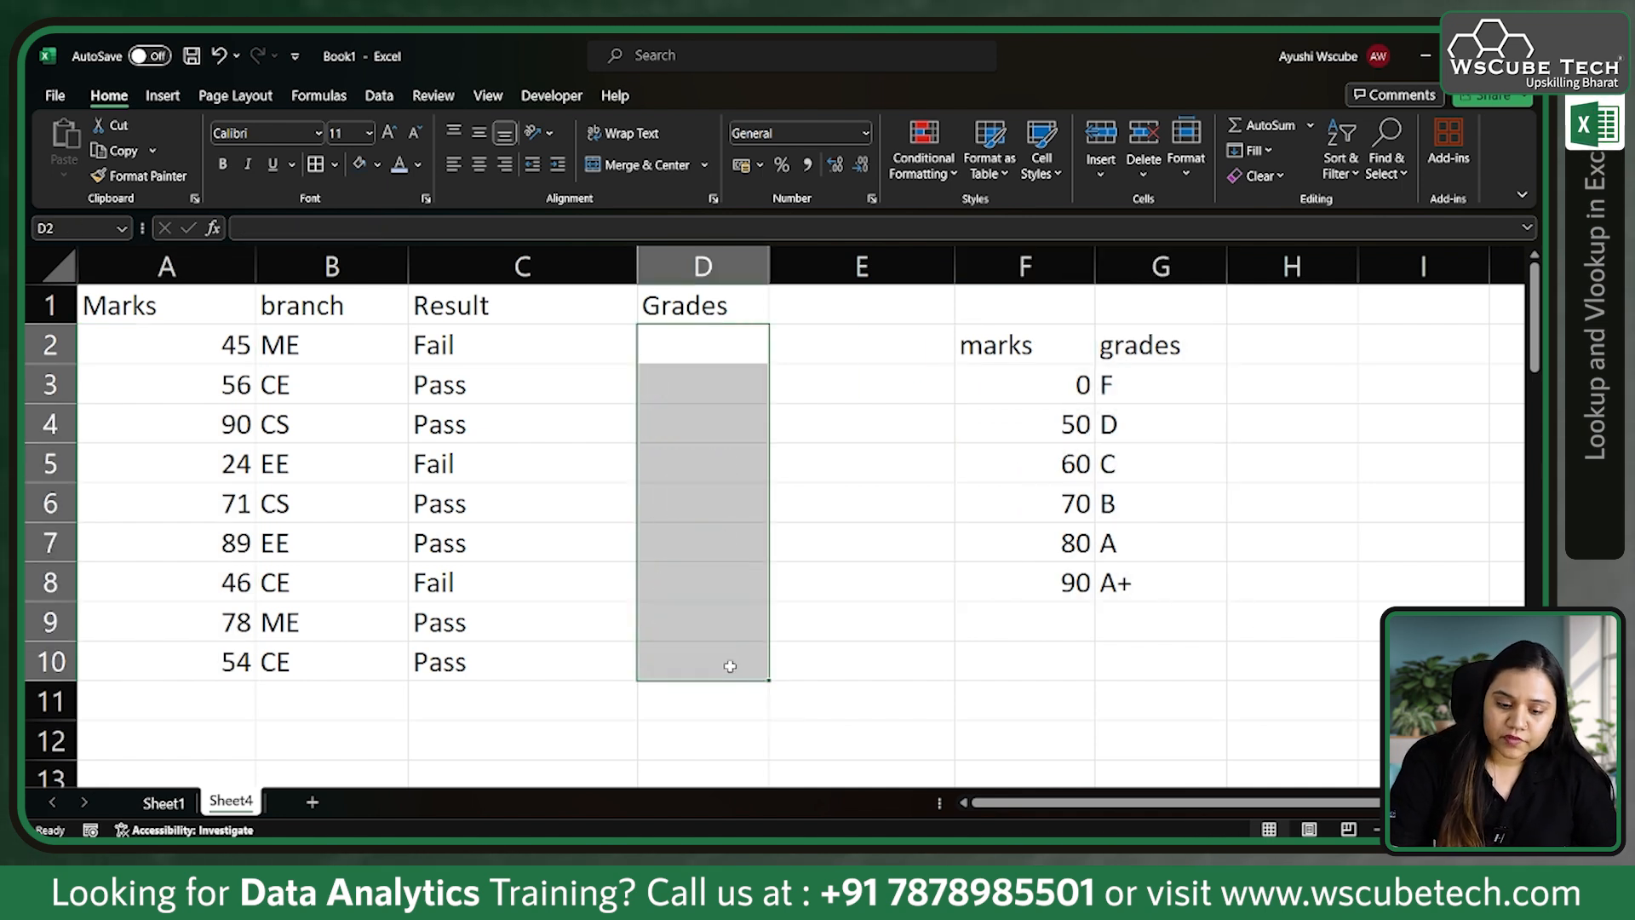
Enter =LOOKUP(A2,$F$3:$F$8,$G$3:$G$8) in D2 with absolute lookup and result ranges, and fill it down to D10
{"action": "left_click", "coordinate": [713, 348]}
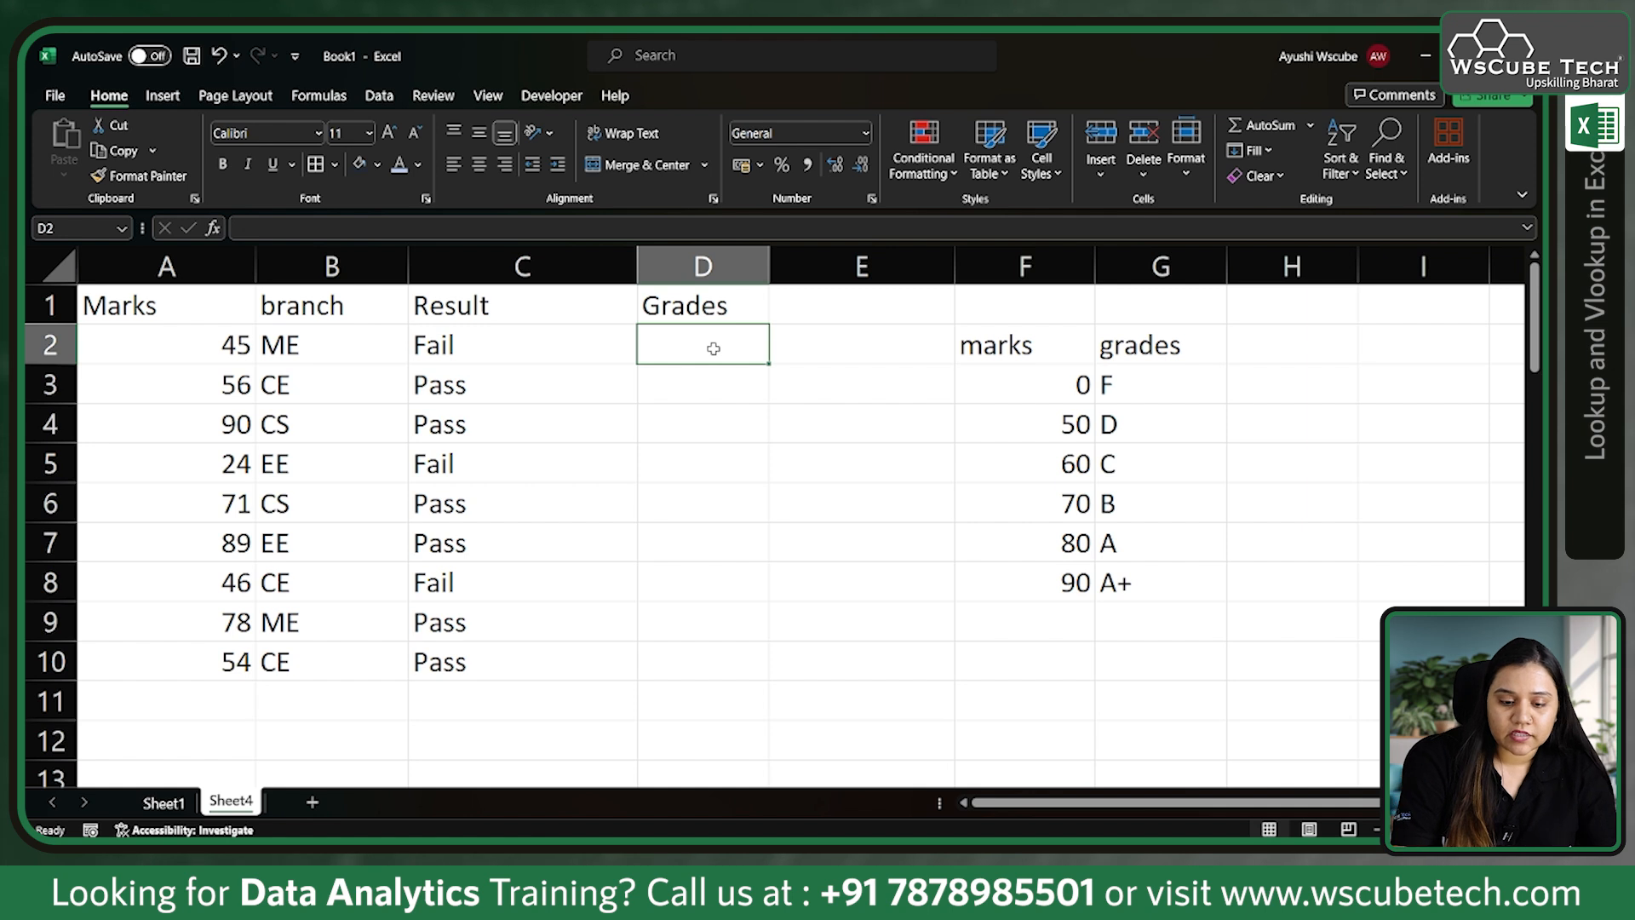
{"action": "type", "text": "=loo"}
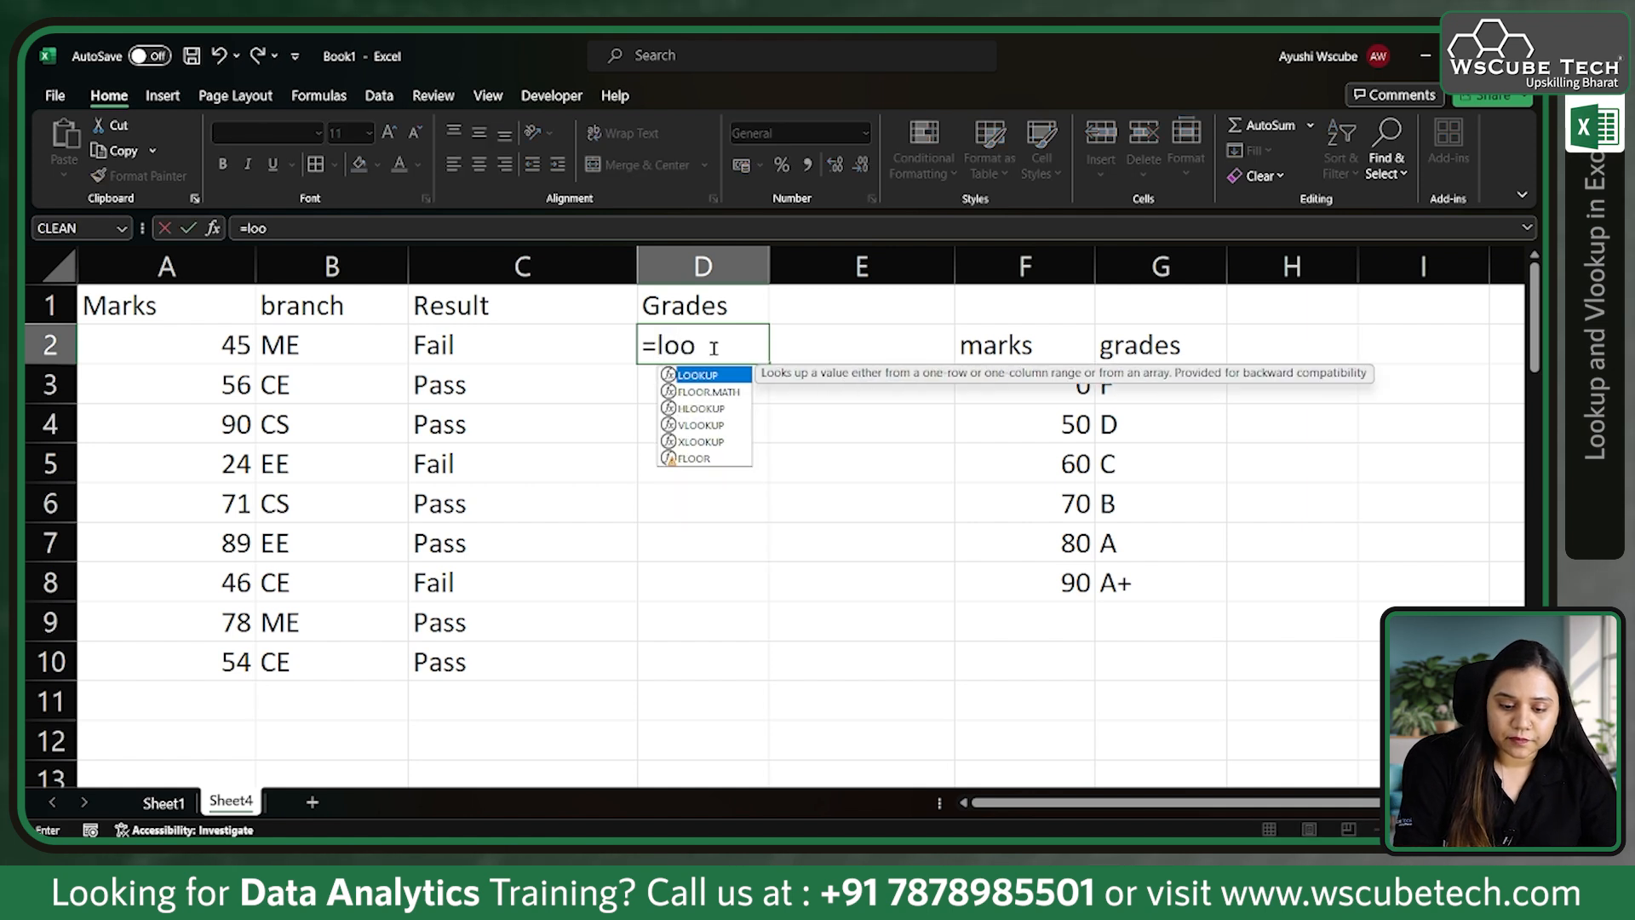
{"action": "key", "text": "Tab"}
{"action": "left_click", "coordinate": [242, 344]}
{"action": "type", "text": ","}
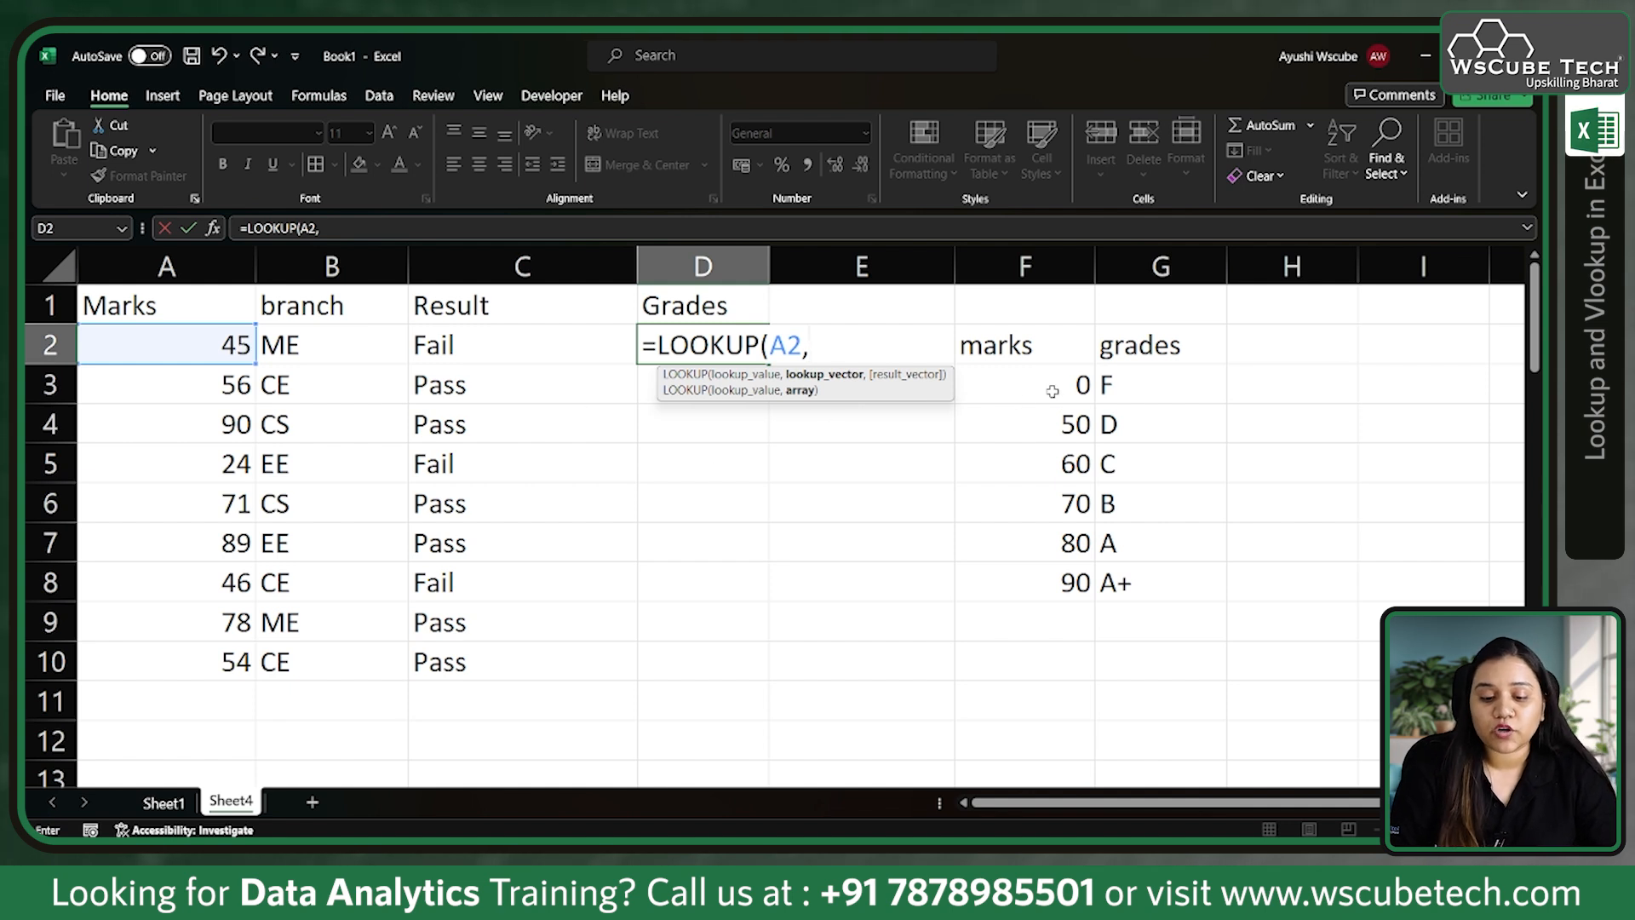
{"action": "left_click_drag", "start_coordinate": [1053, 390], "coordinate": [1074, 574]}
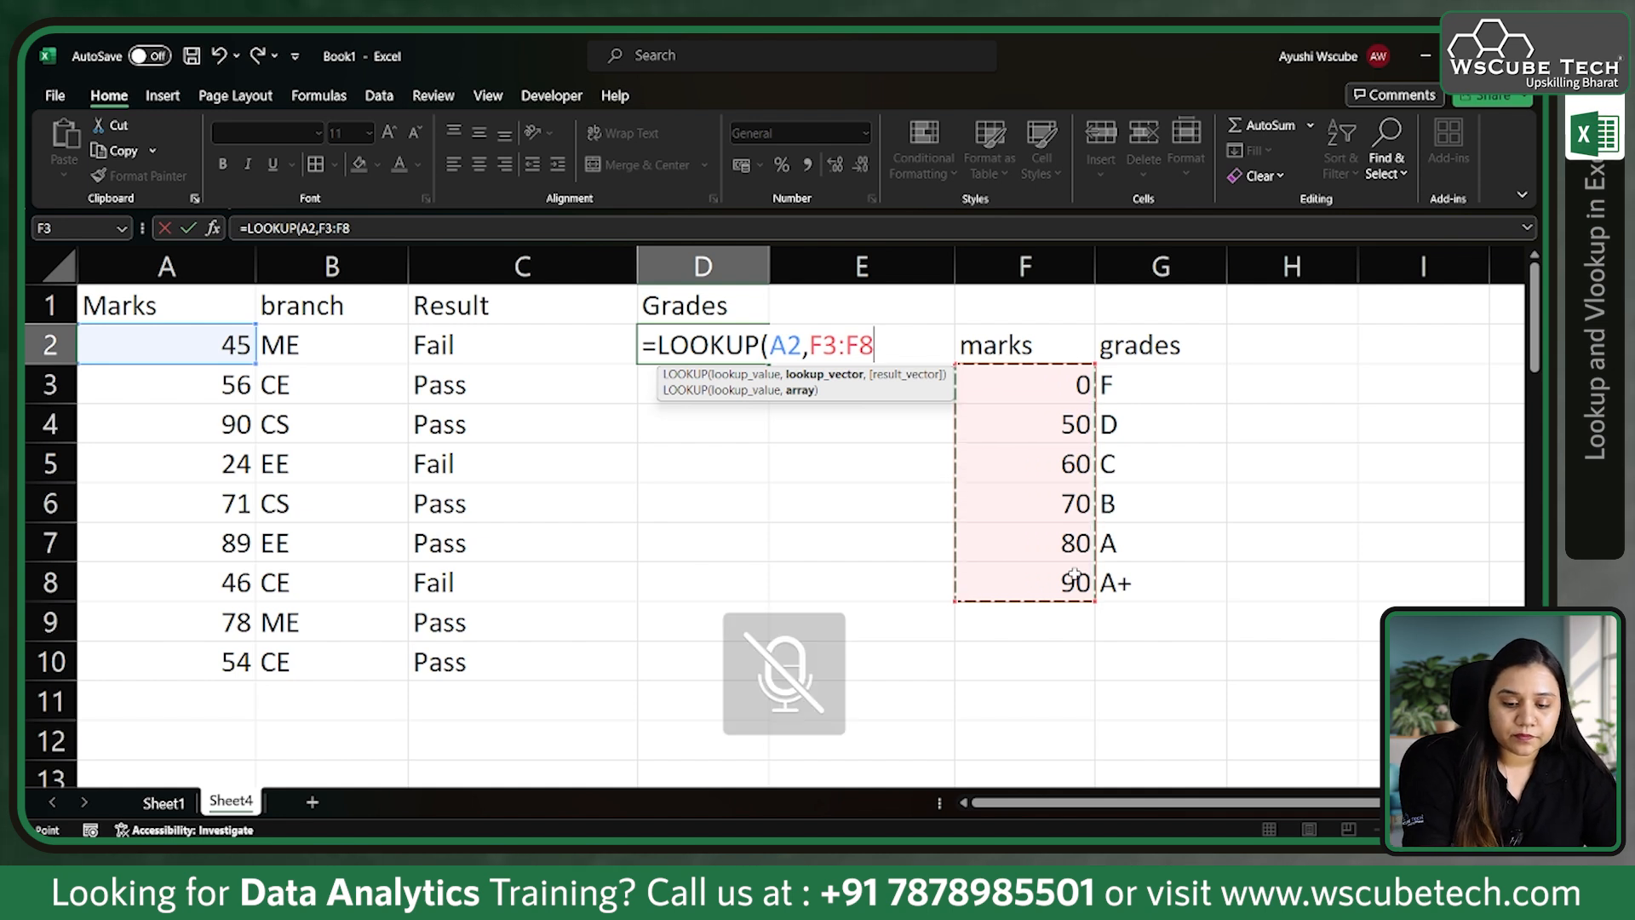
{"action": "key", "text": "F4"}
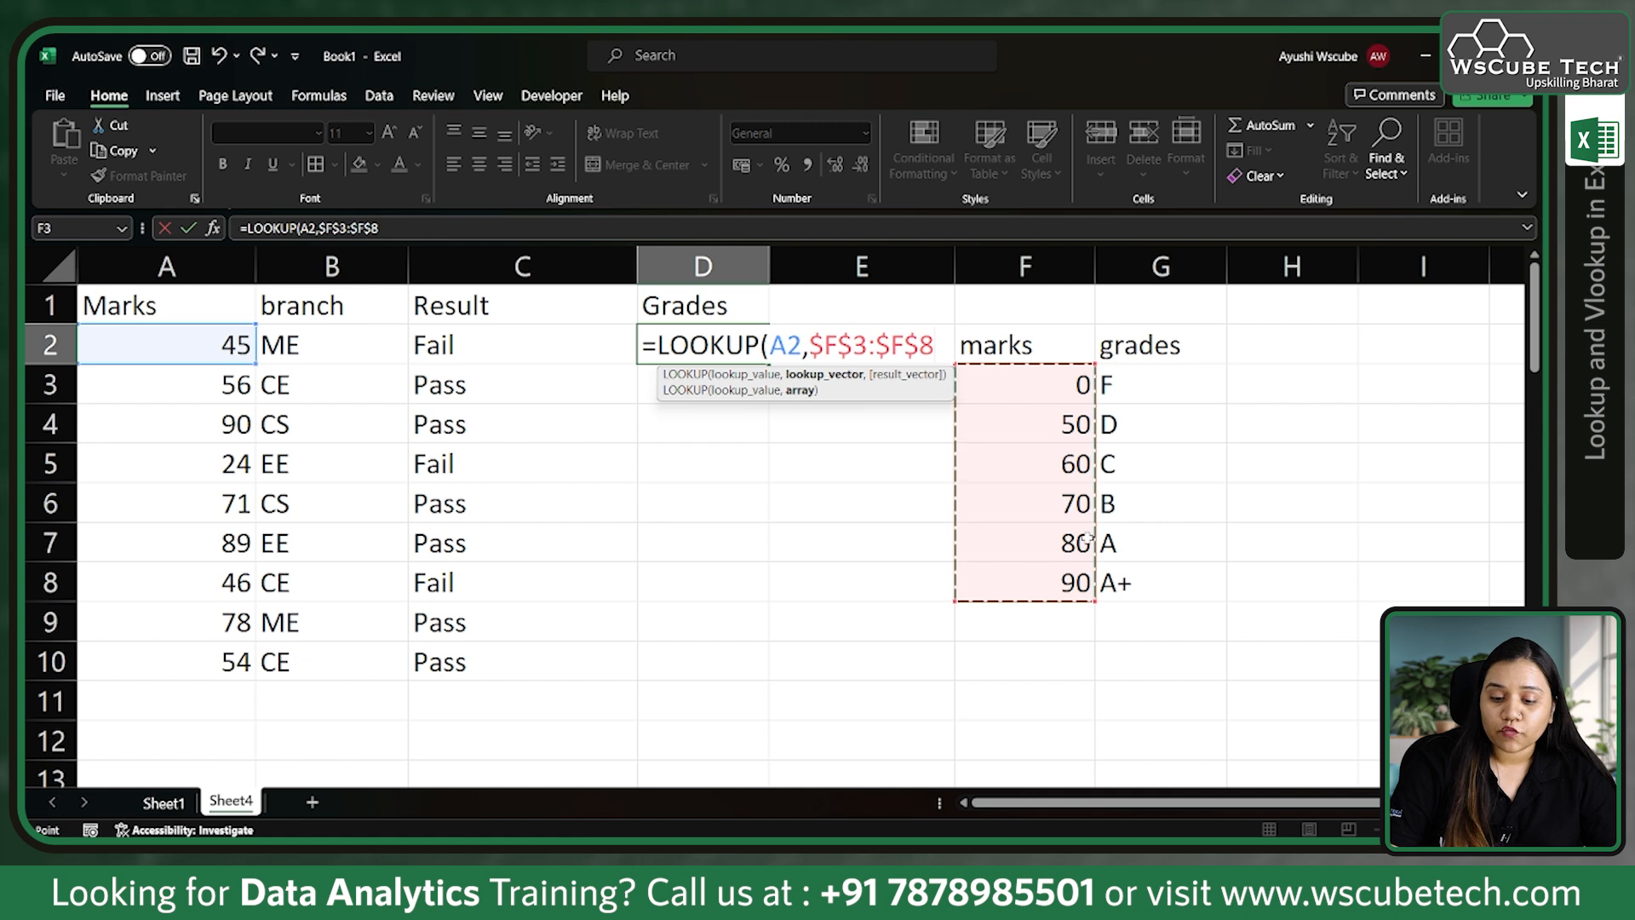
{"action": "type", "text": ","}
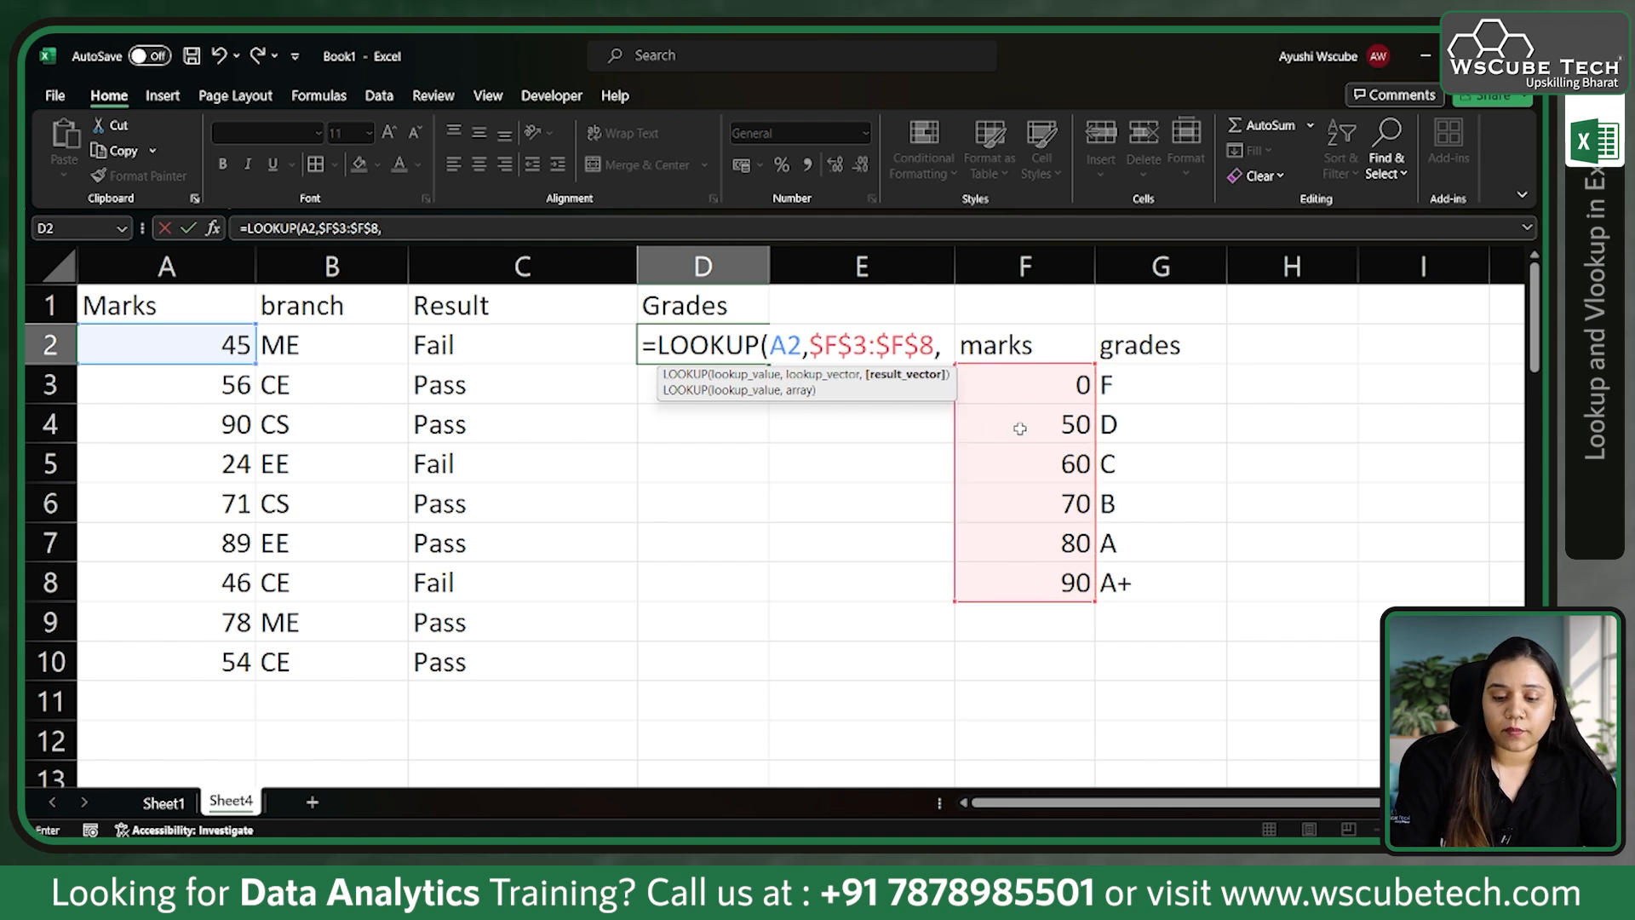
{"action": "left_click_drag", "start_coordinate": [1156, 383], "coordinate": [1153, 569]}
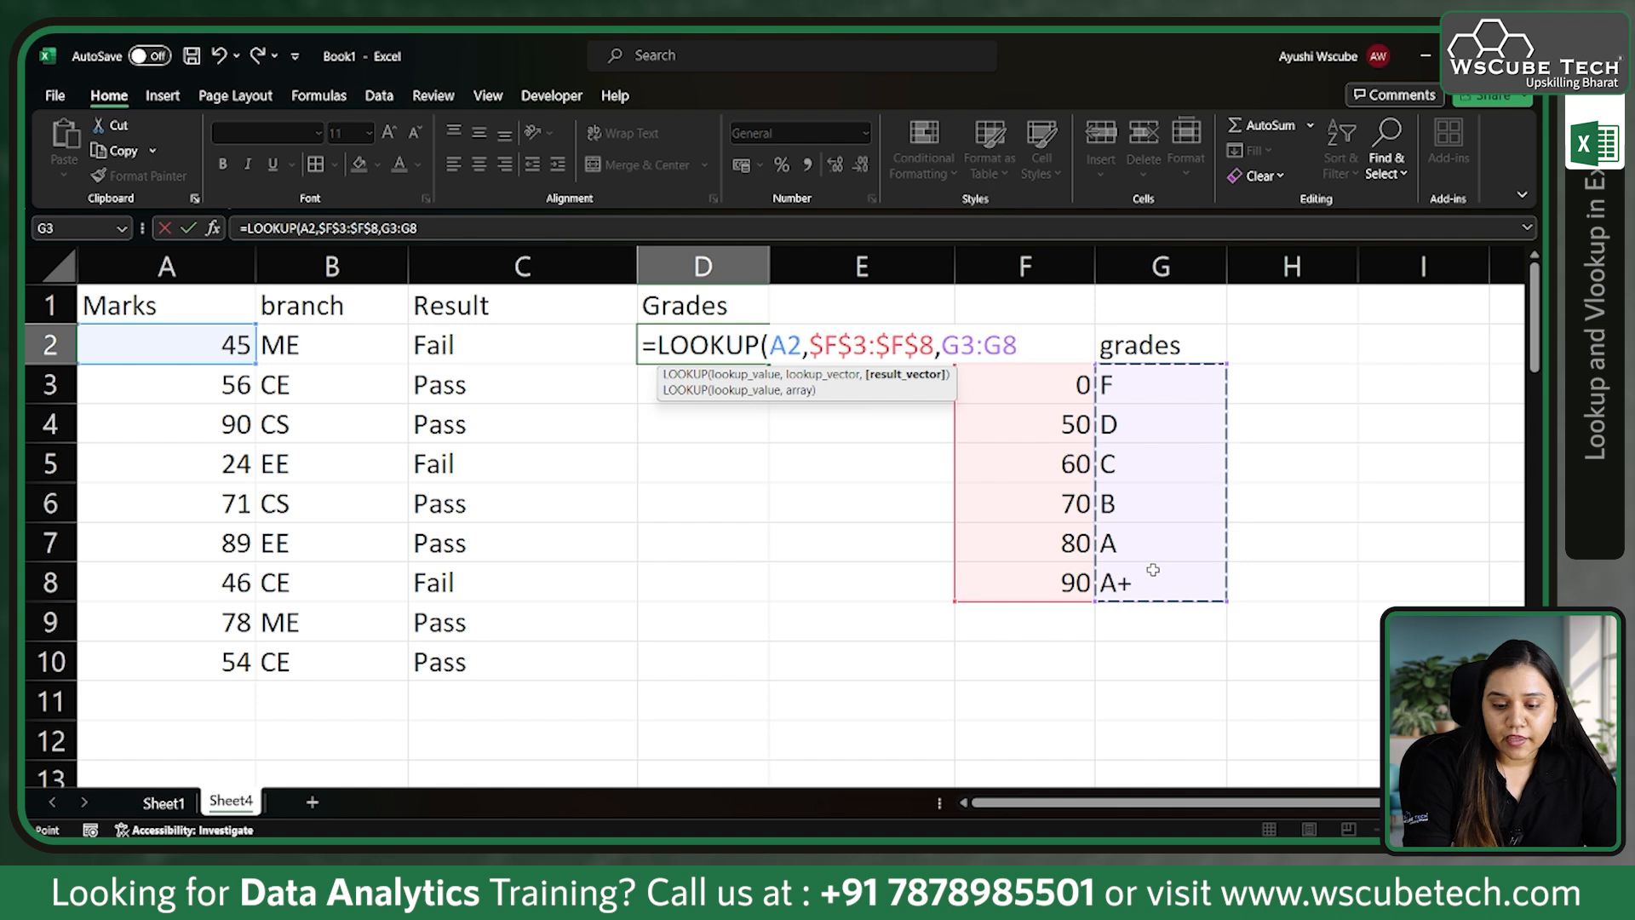
{"action": "key", "text": "F4"}
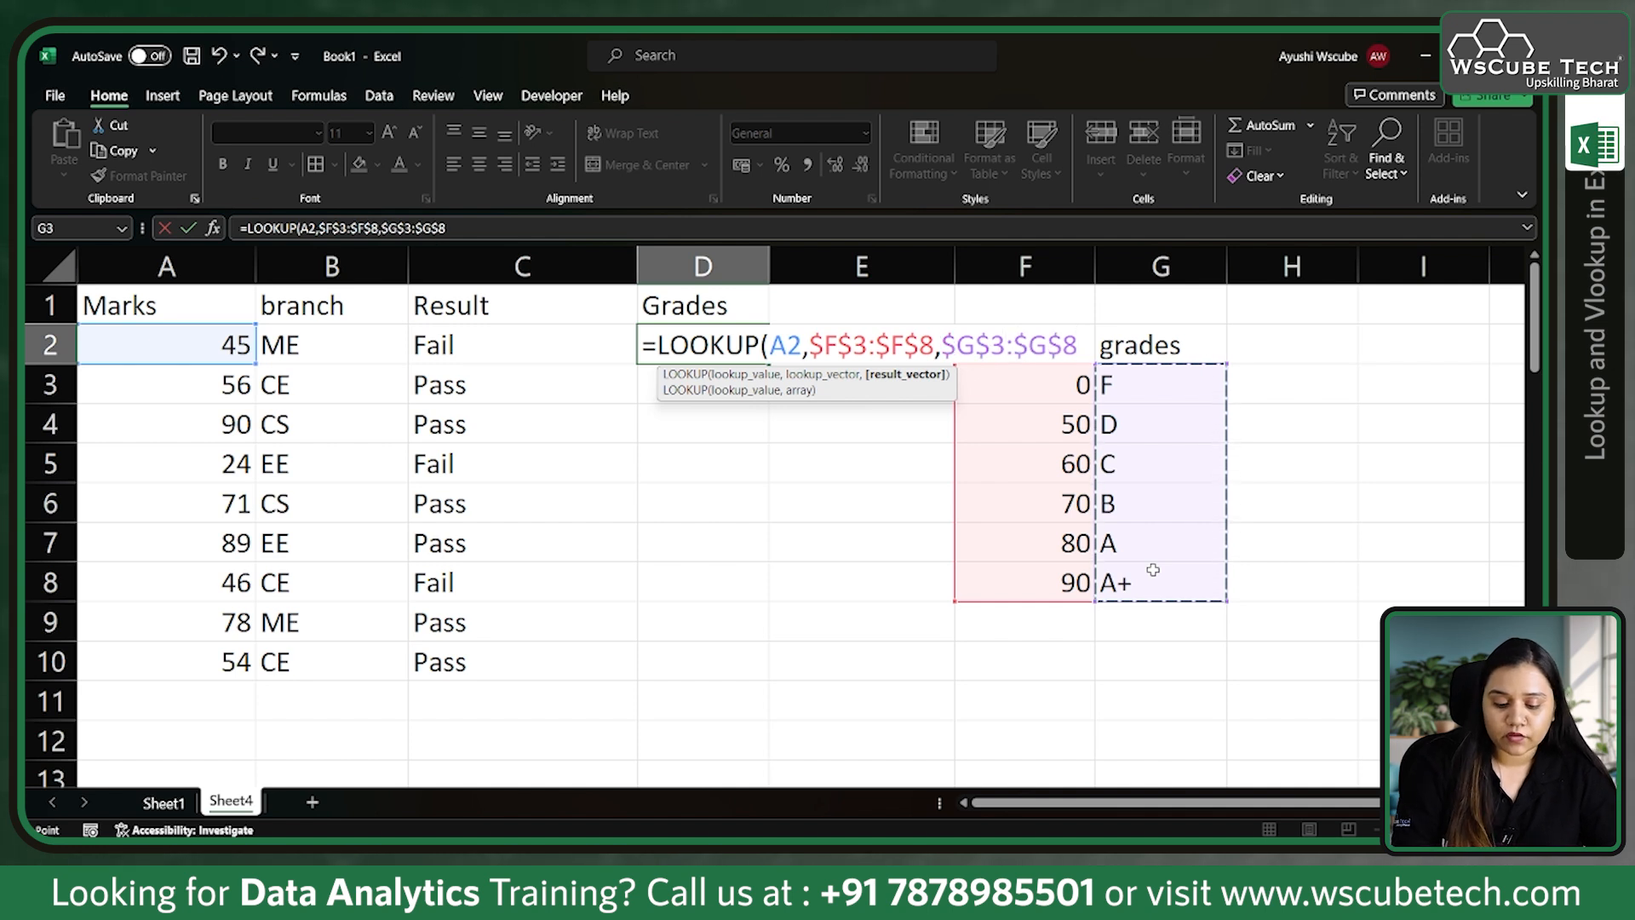
{"action": "type", "text": ")"}
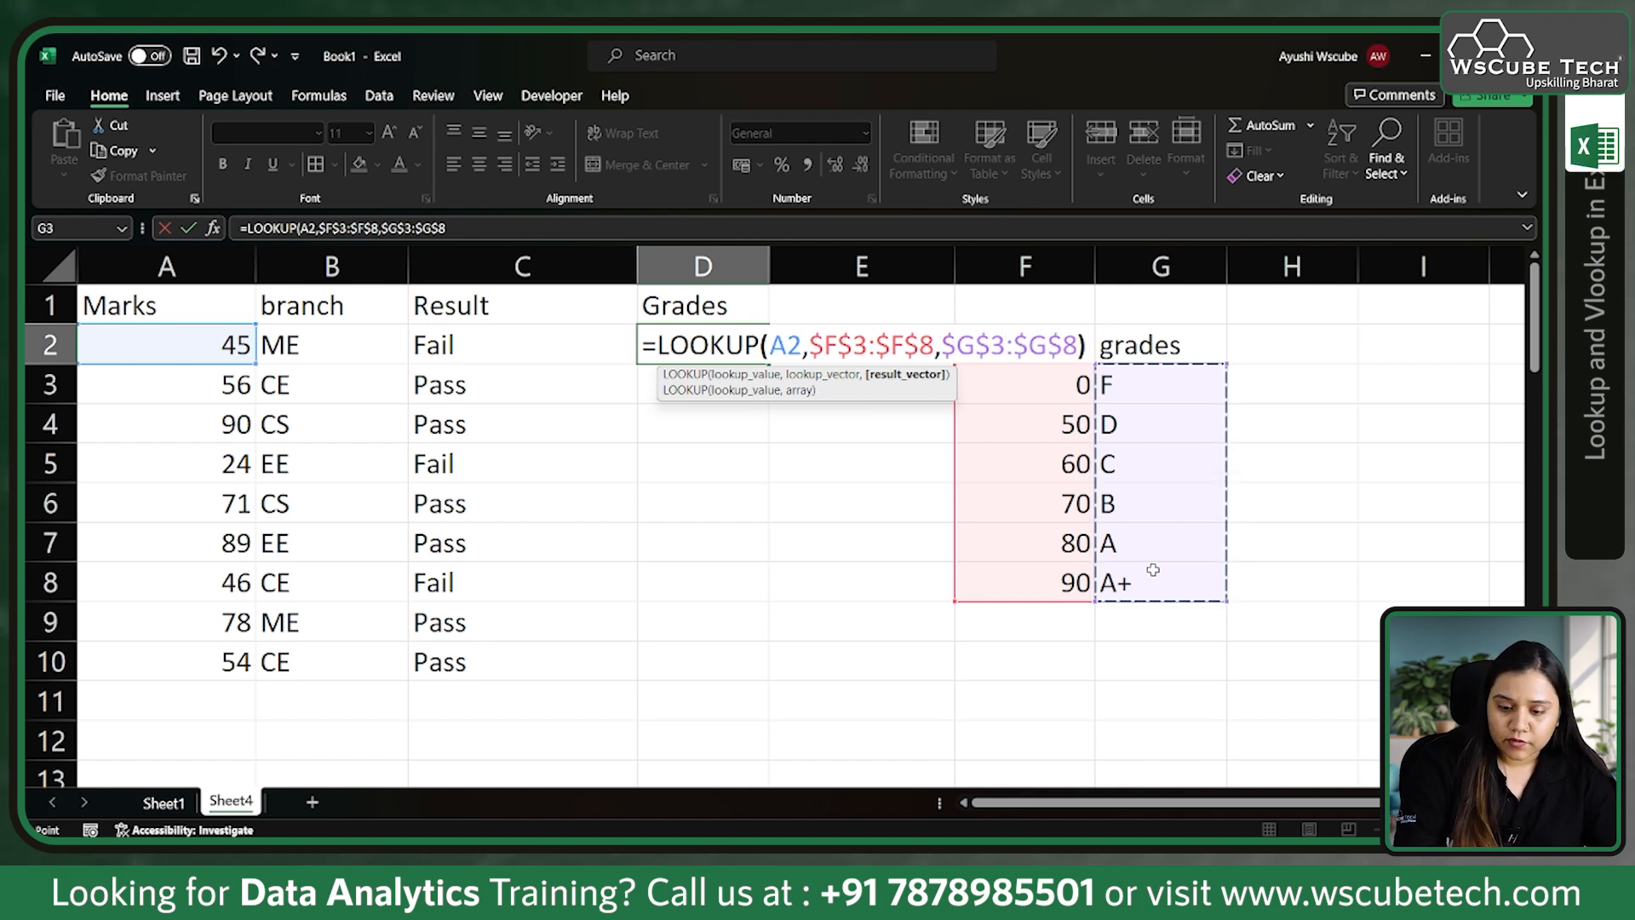
{"action": "key", "text": "Return"}
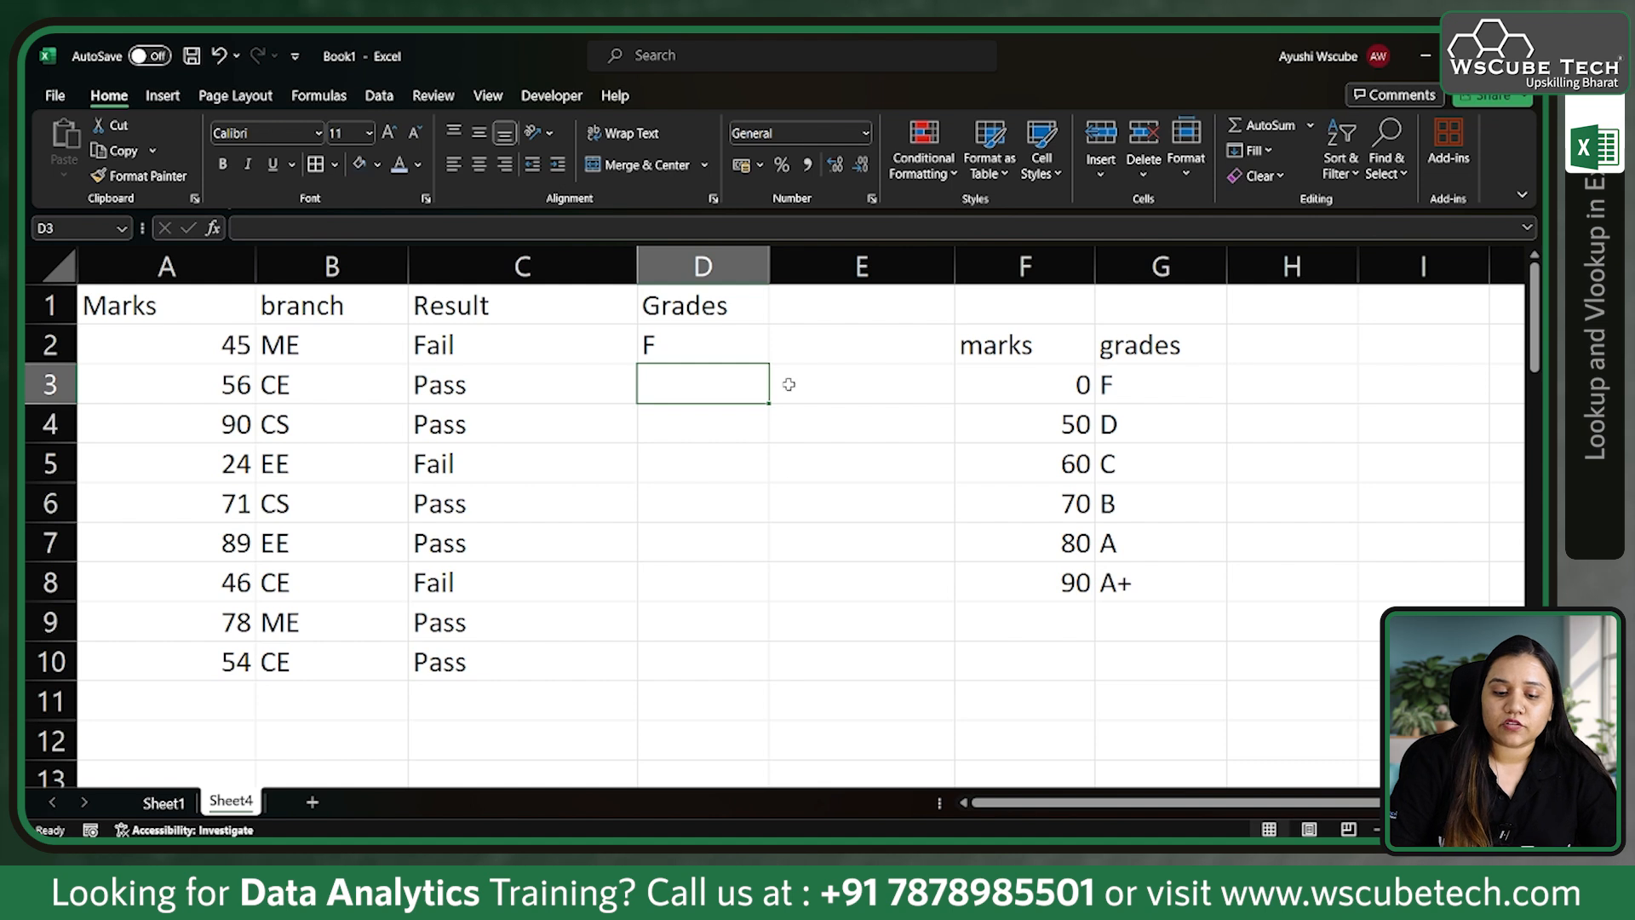
{"action": "left_click", "coordinate": [748, 354]}
{"action": "left_click_drag", "start_coordinate": [768, 363], "coordinate": [768, 678]}
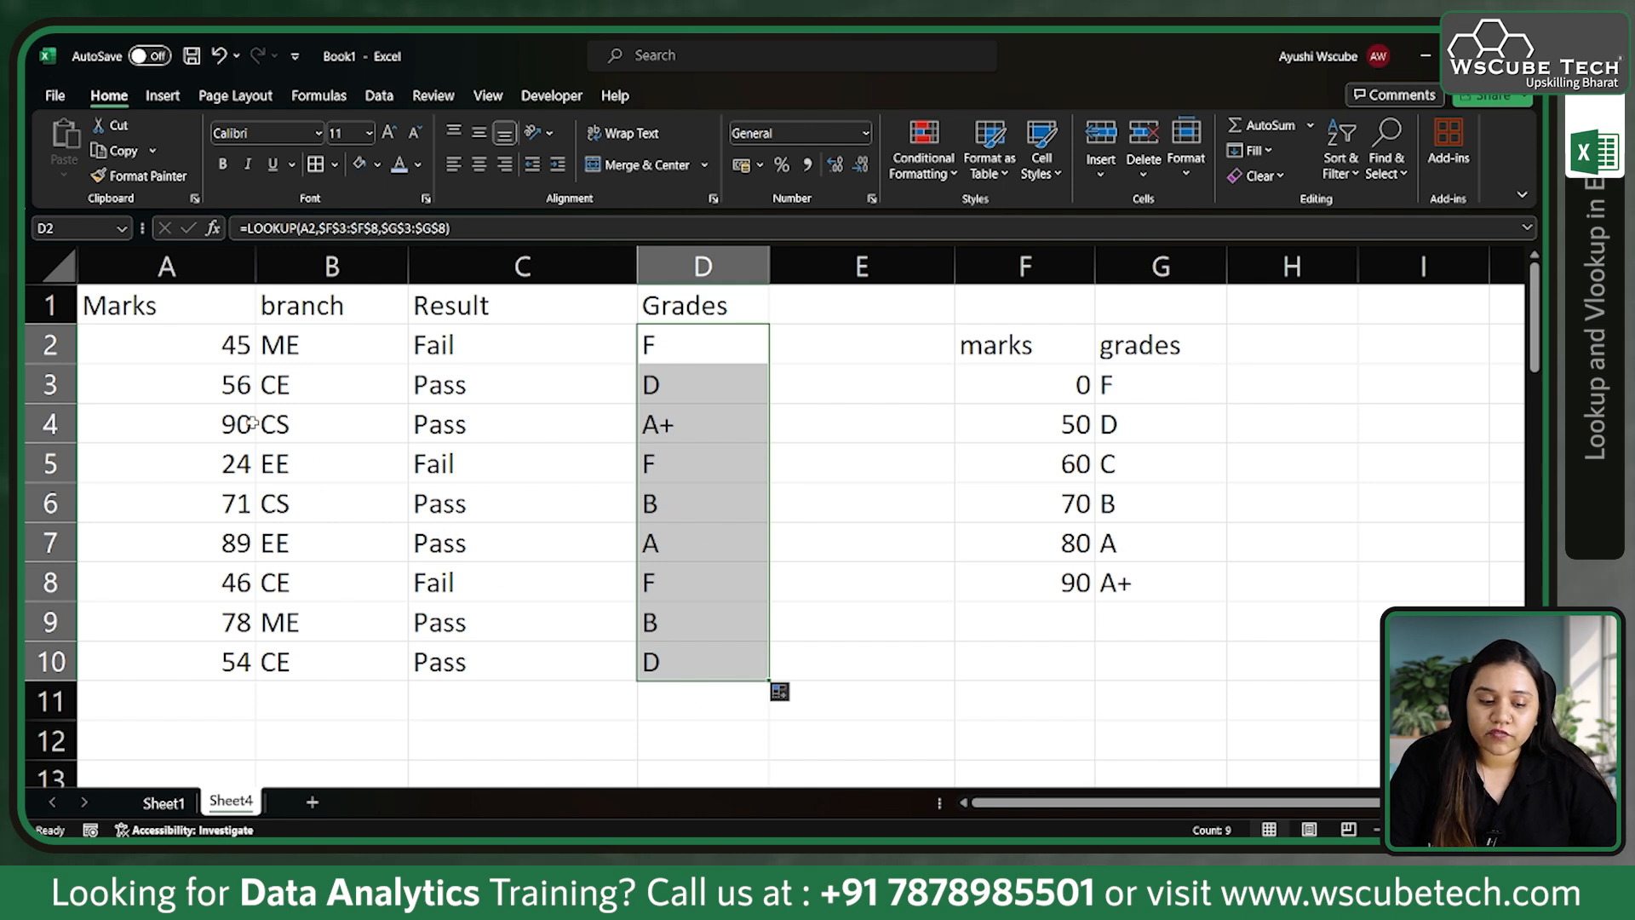
Compare the students' marks and assigned grades in columns A and D with the marks and grades table in F2:G8
{"action": "left_click", "coordinate": [219, 420]}
{"action": "left_click", "coordinate": [709, 418]}
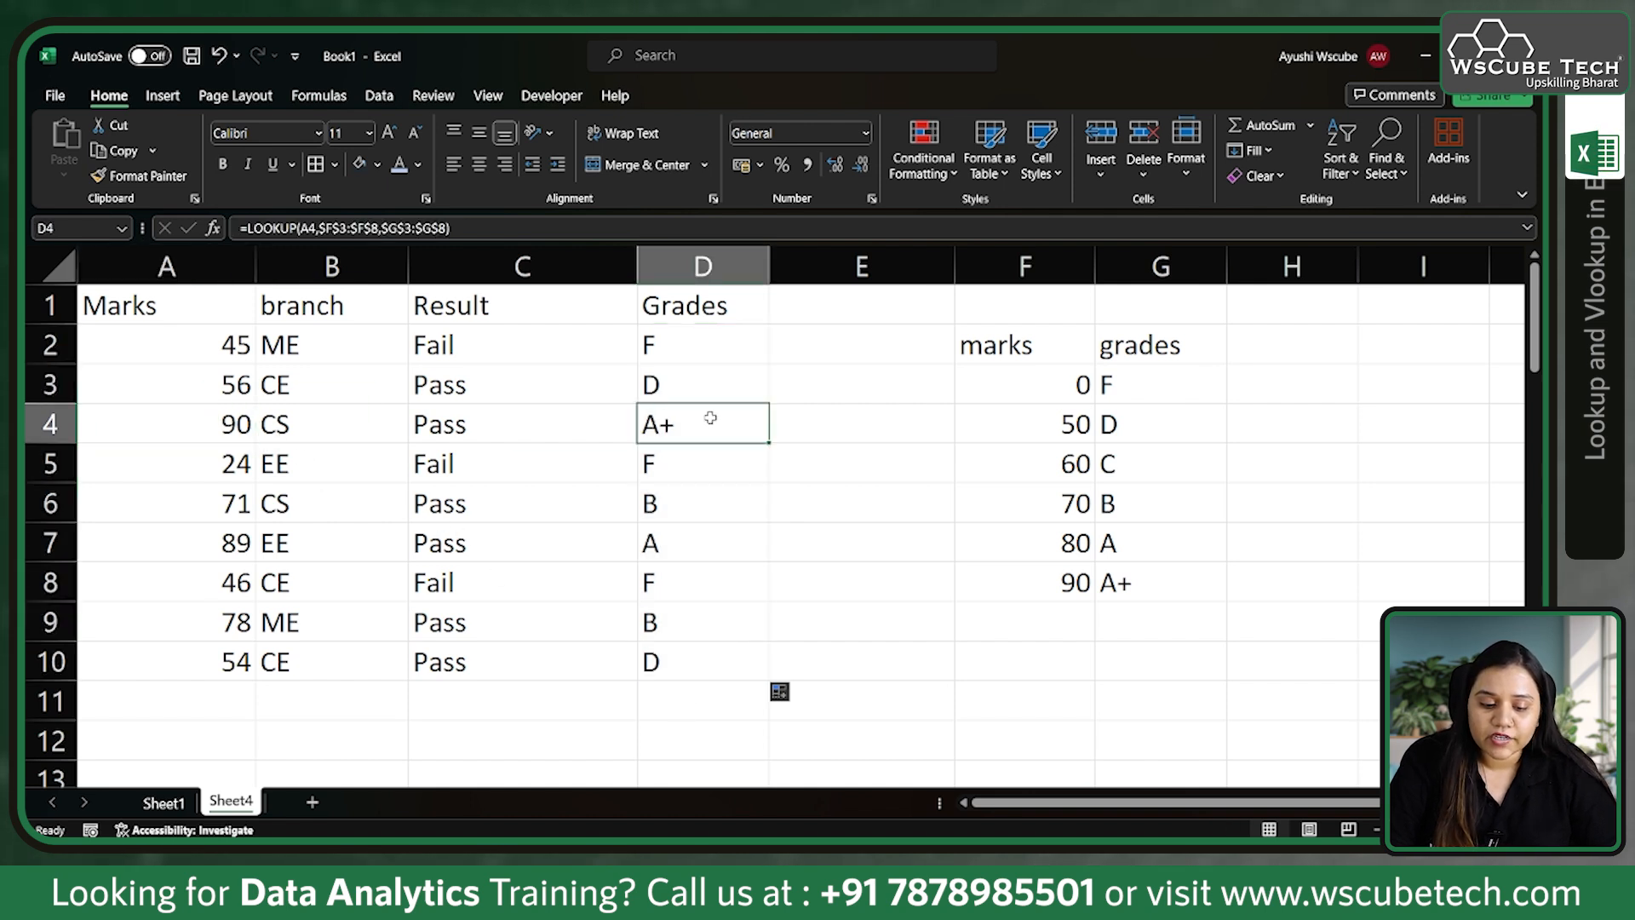
{"action": "left_click", "coordinate": [225, 552]}
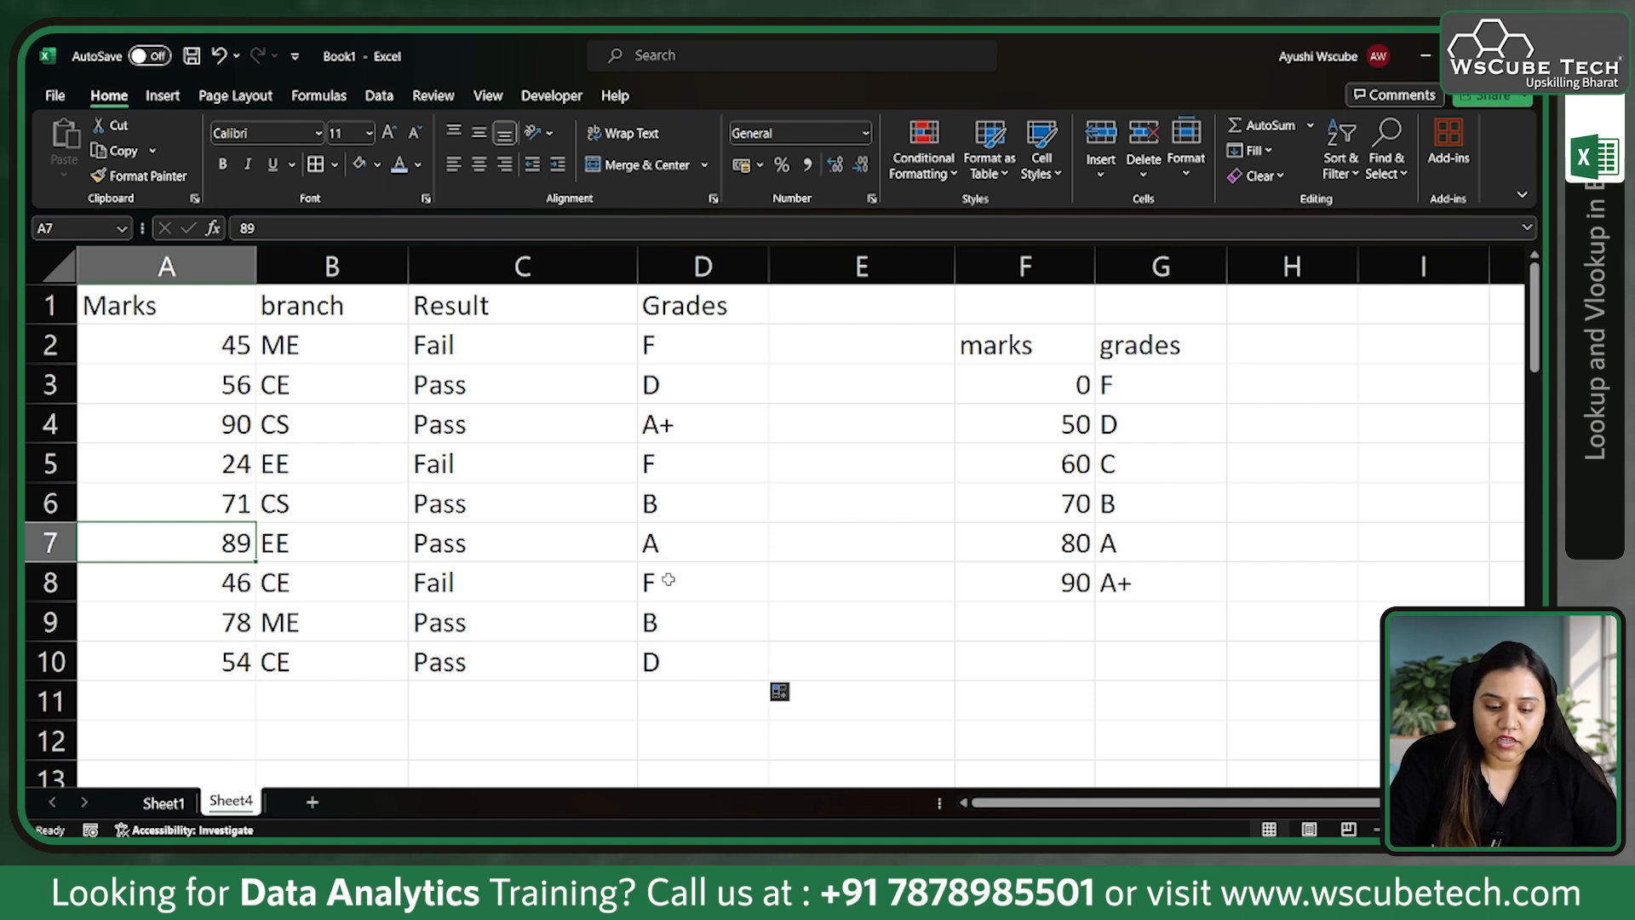
{"action": "left_click", "coordinate": [676, 547]}
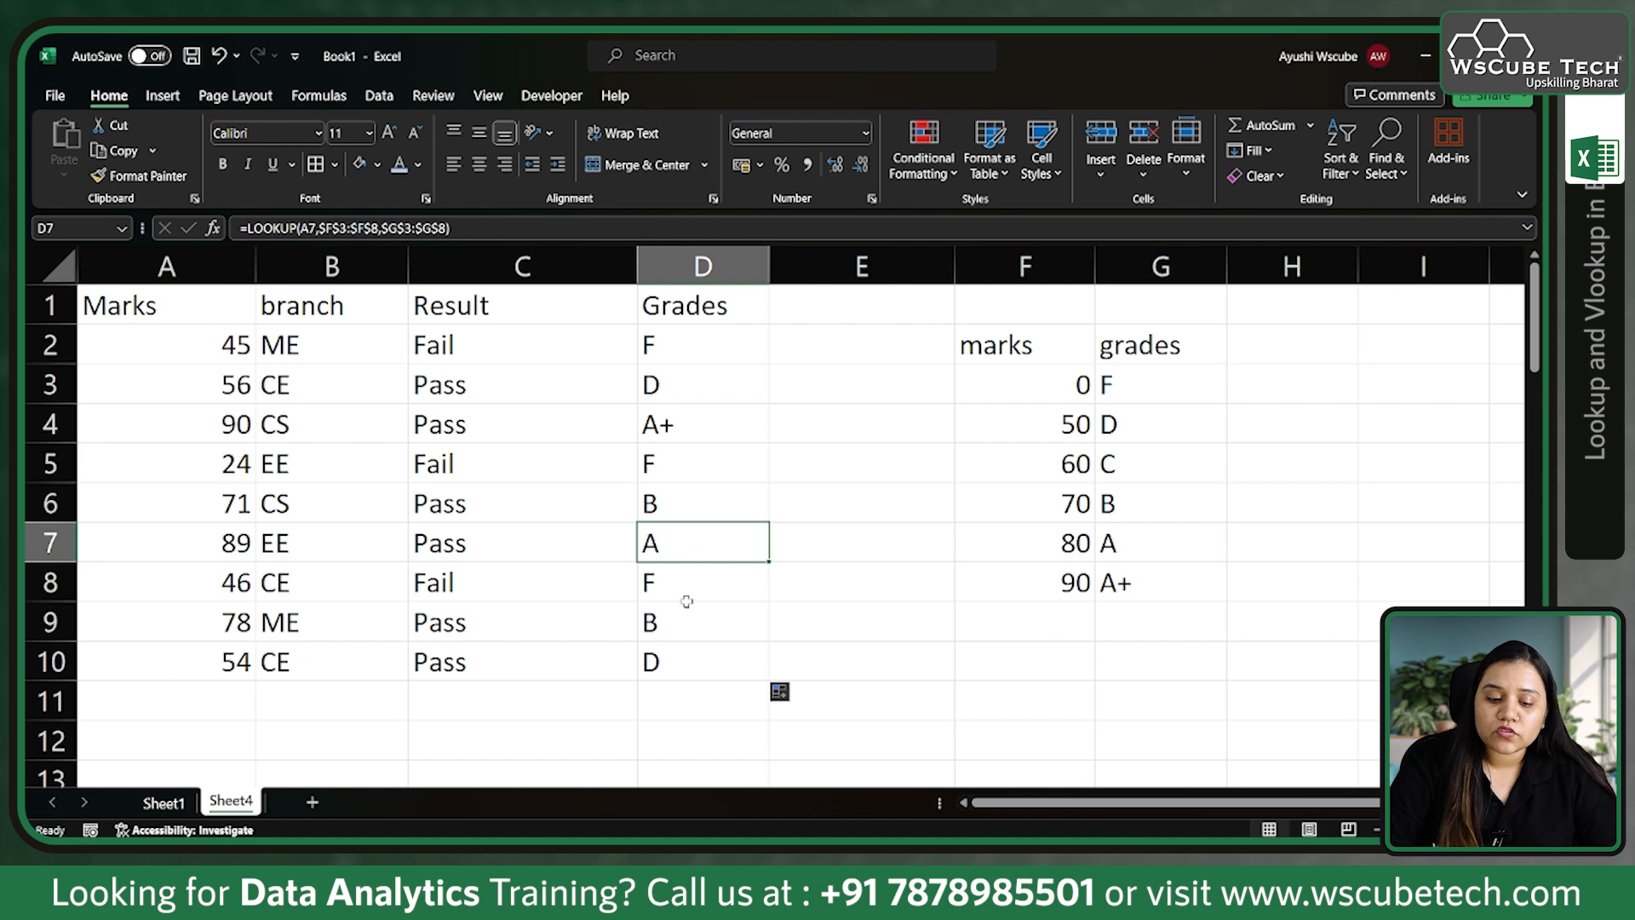
{"action": "left_click", "coordinate": [210, 502]}
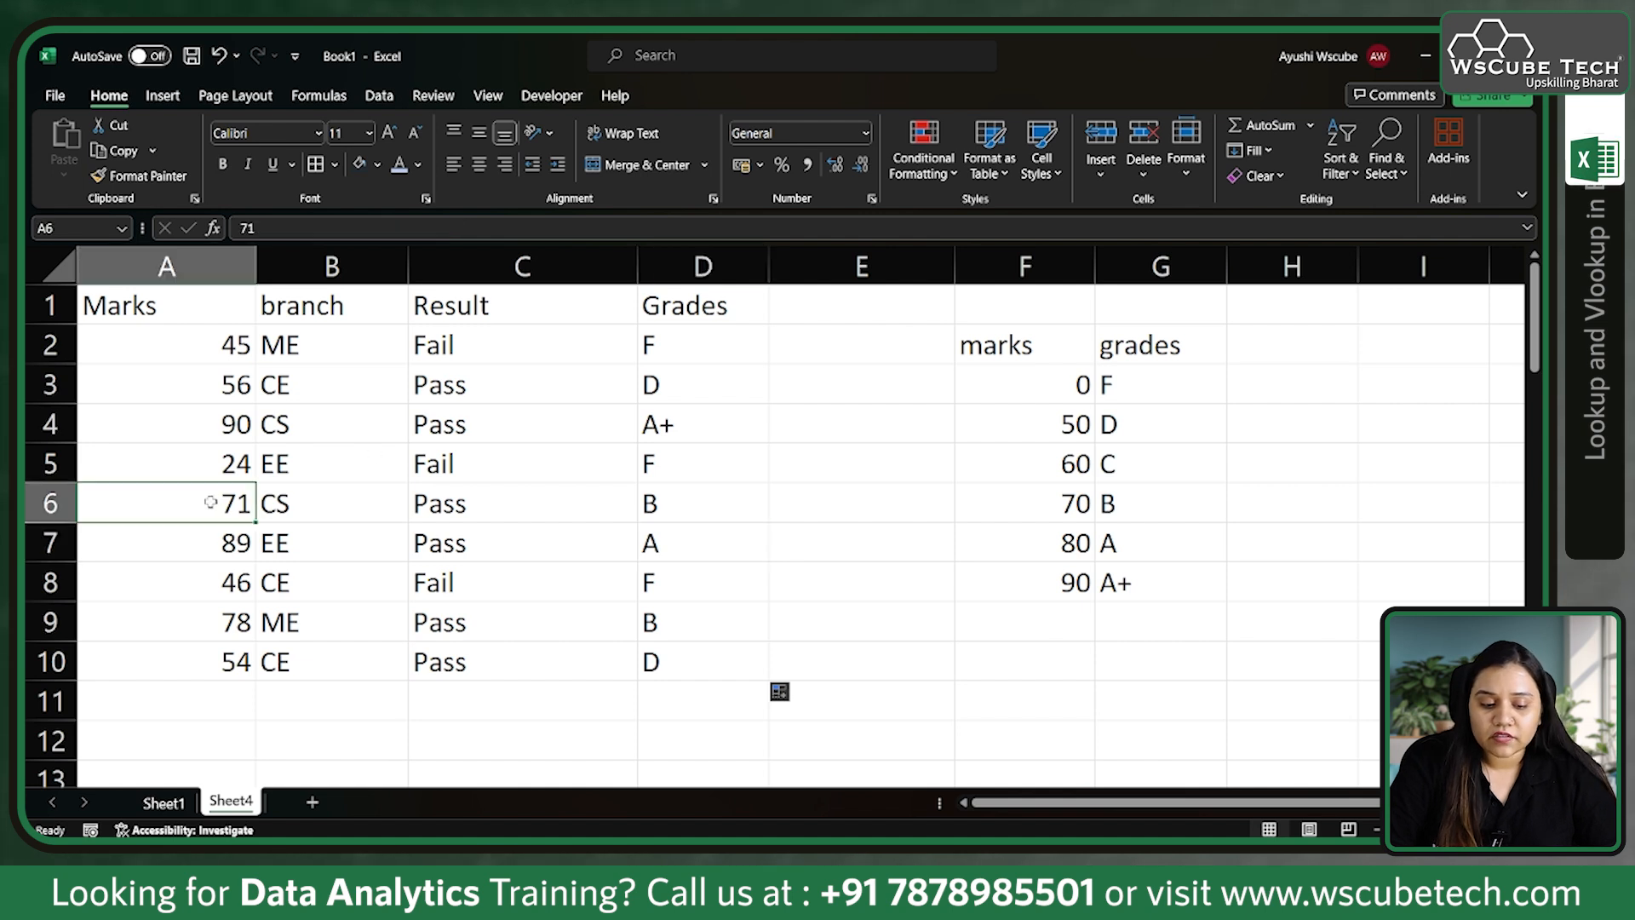
{"action": "left_click", "coordinate": [238, 628]}
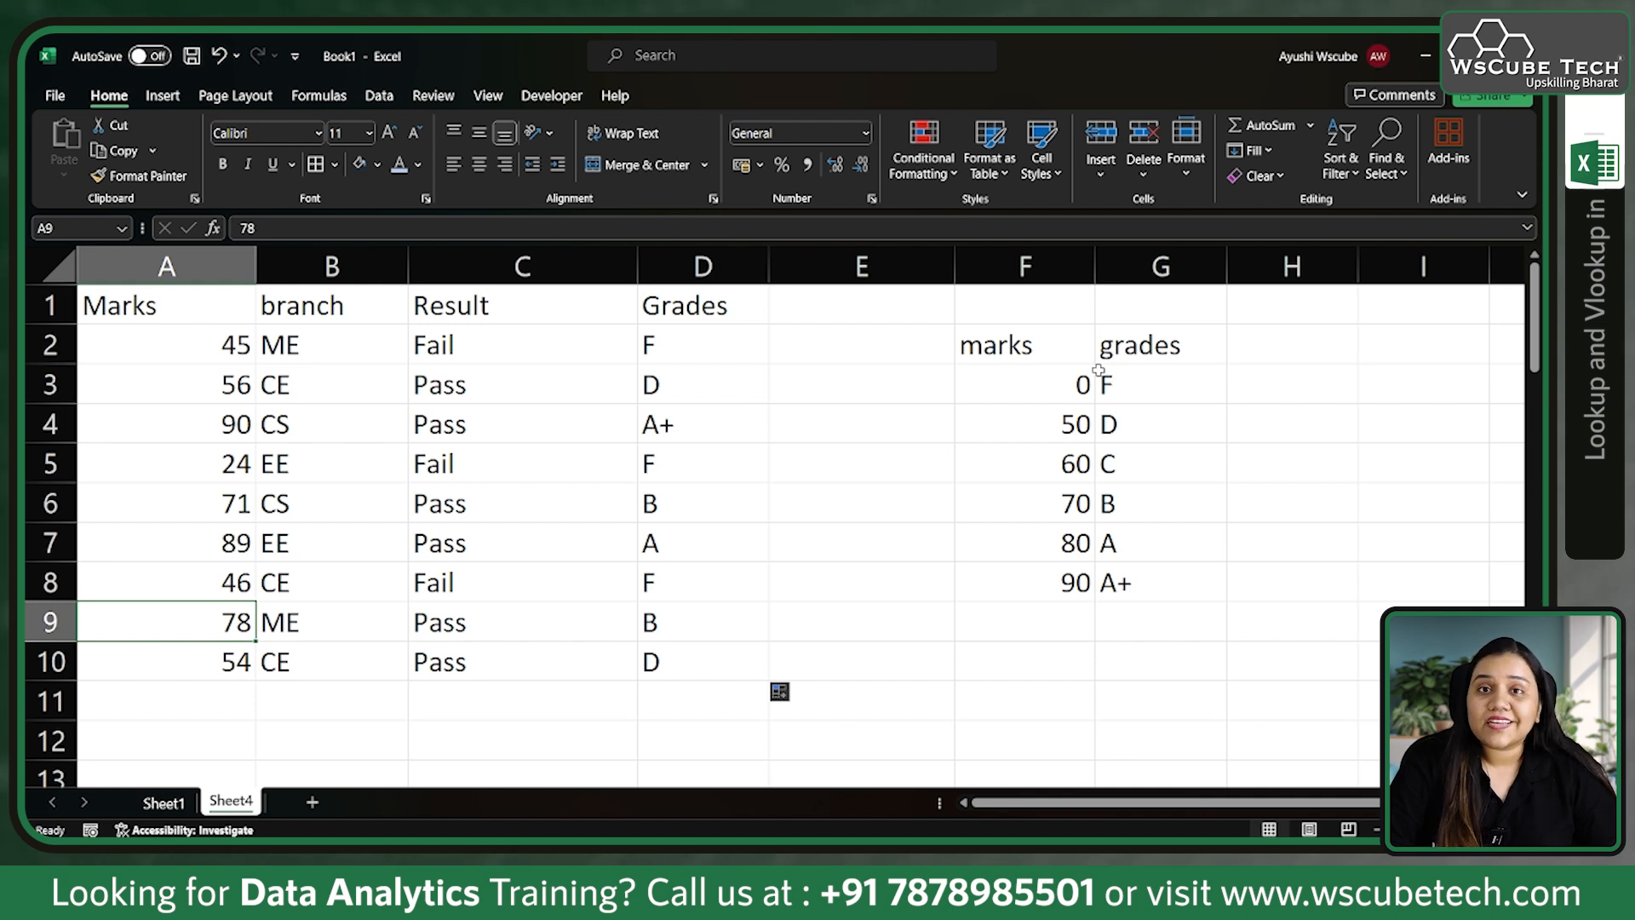
{"action": "left_click_drag", "start_coordinate": [1024, 337], "coordinate": [1187, 589]}
{"action": "left_click_drag", "start_coordinate": [1043, 390], "coordinate": [1067, 588]}
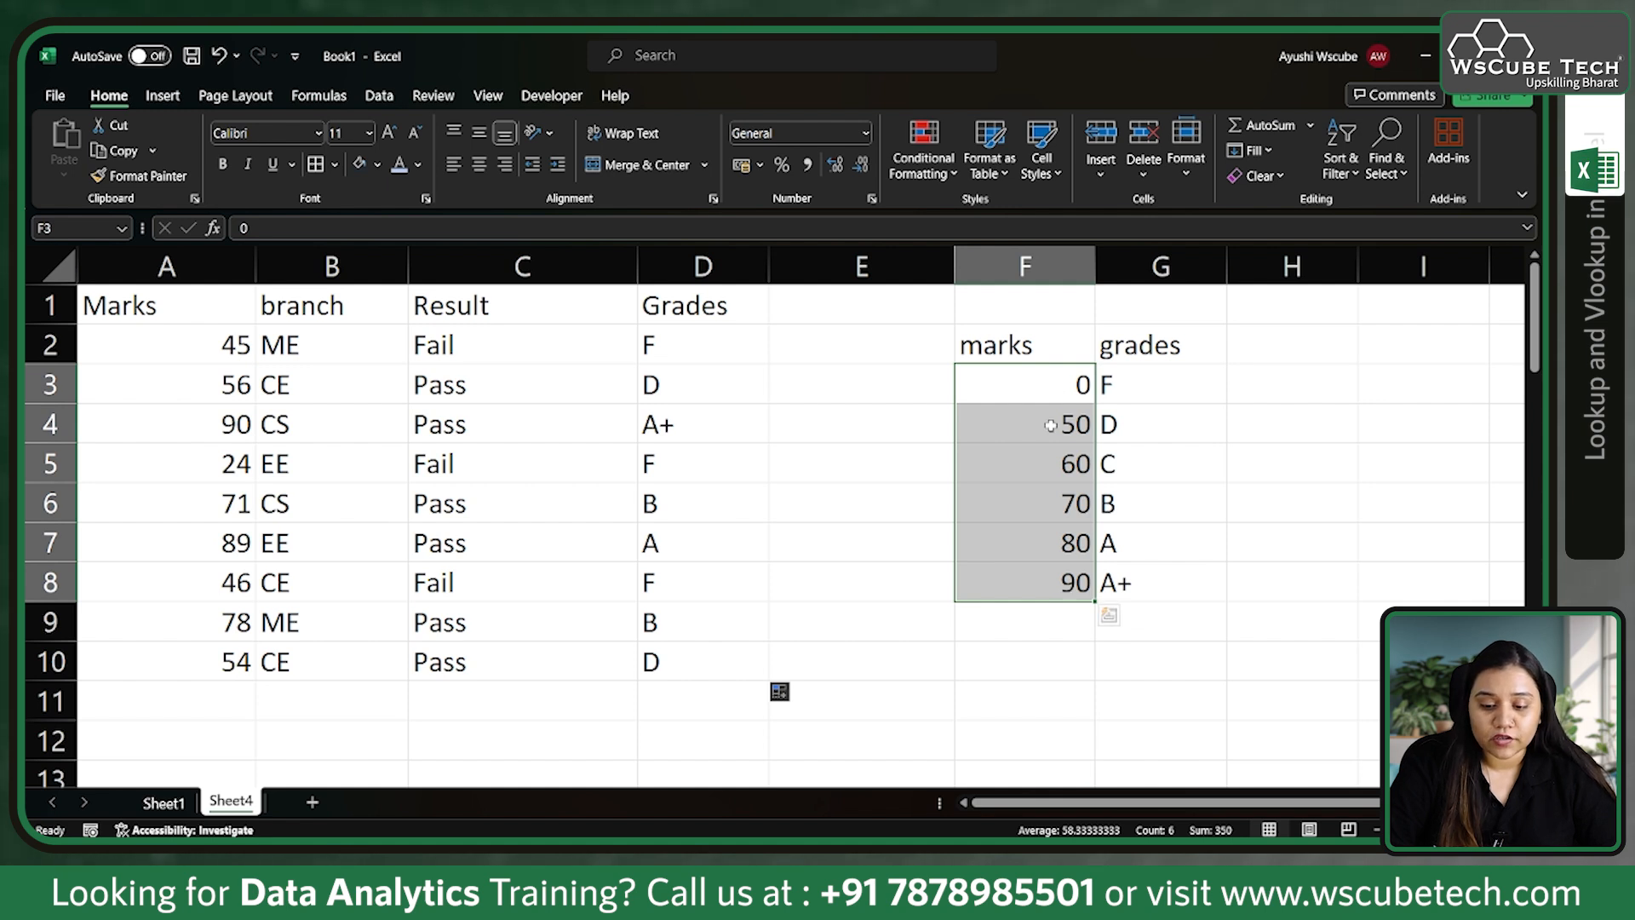
Swap the first two lookup table rows, entering 50 with grade D in row 3 and 0 with grade F in row 4
{"action": "left_click", "coordinate": [1053, 385]}
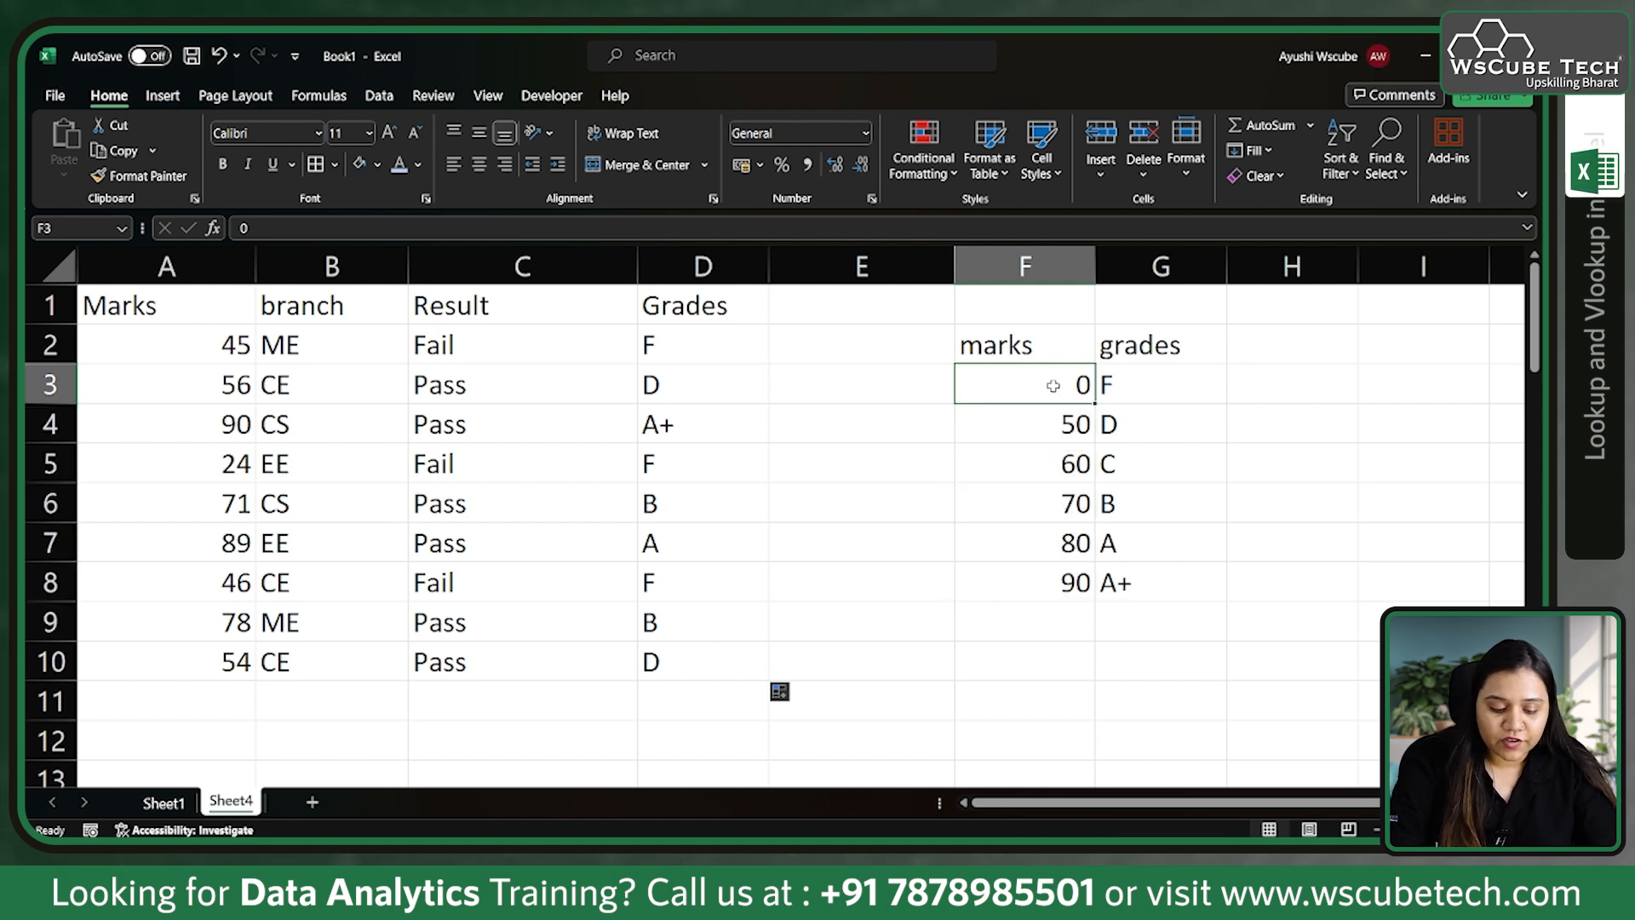
{"action": "type", "text": "50"}
{"action": "left_click", "coordinate": [1054, 428]}
{"action": "type", "text": "0"}
{"action": "left_click", "coordinate": [1130, 378]}
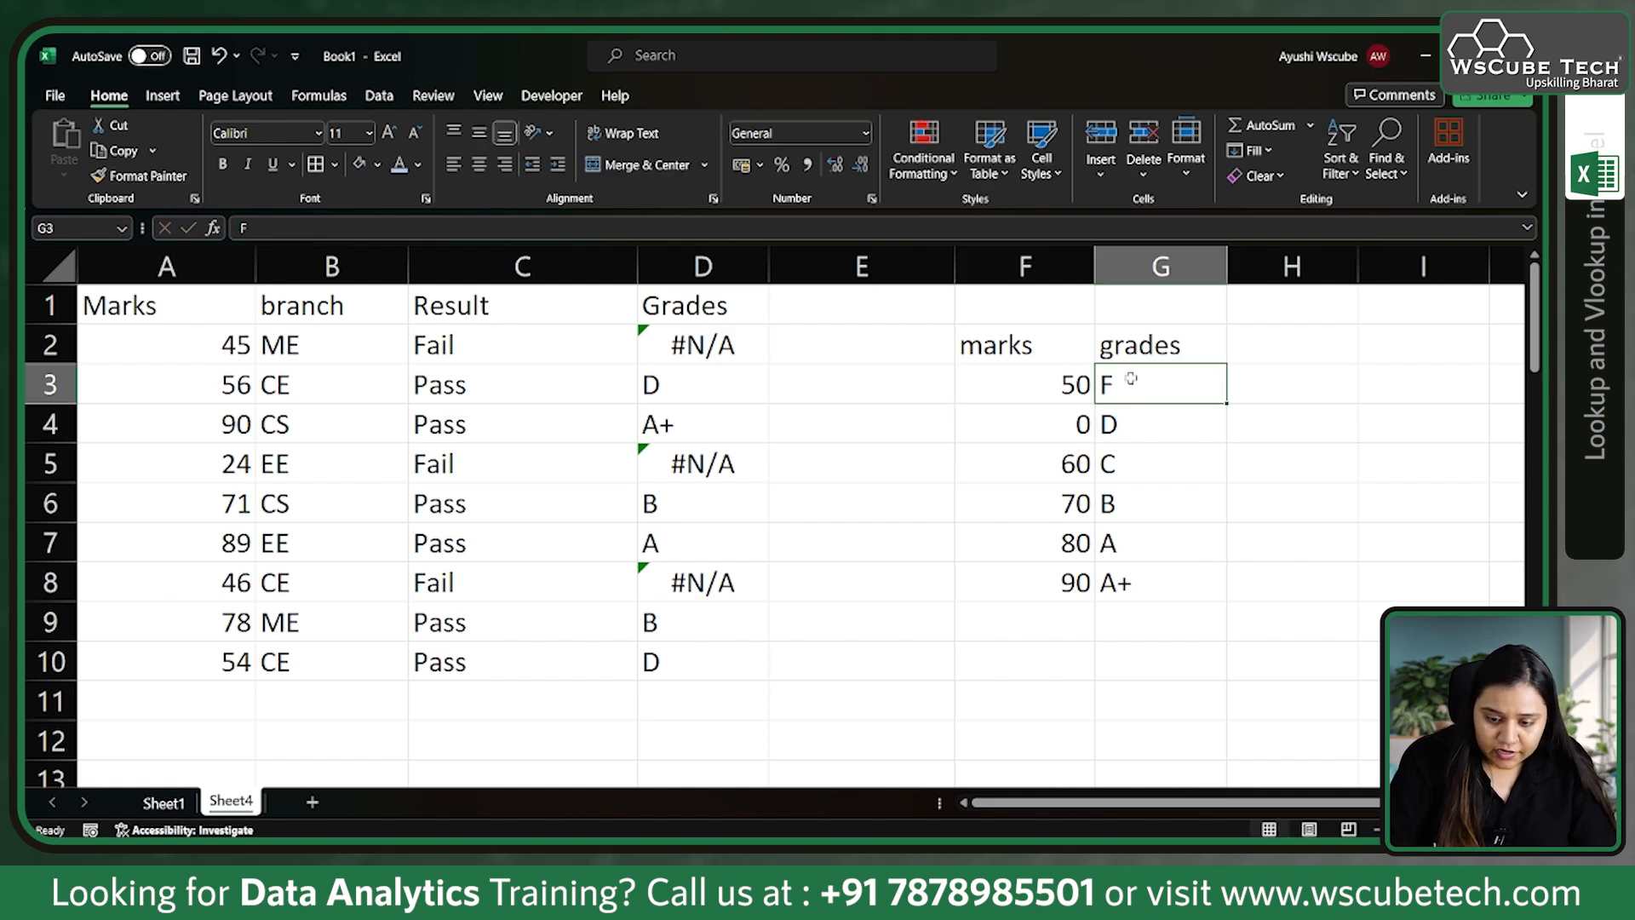
{"action": "type", "text": "D"}
{"action": "left_click", "coordinate": [1139, 425]}
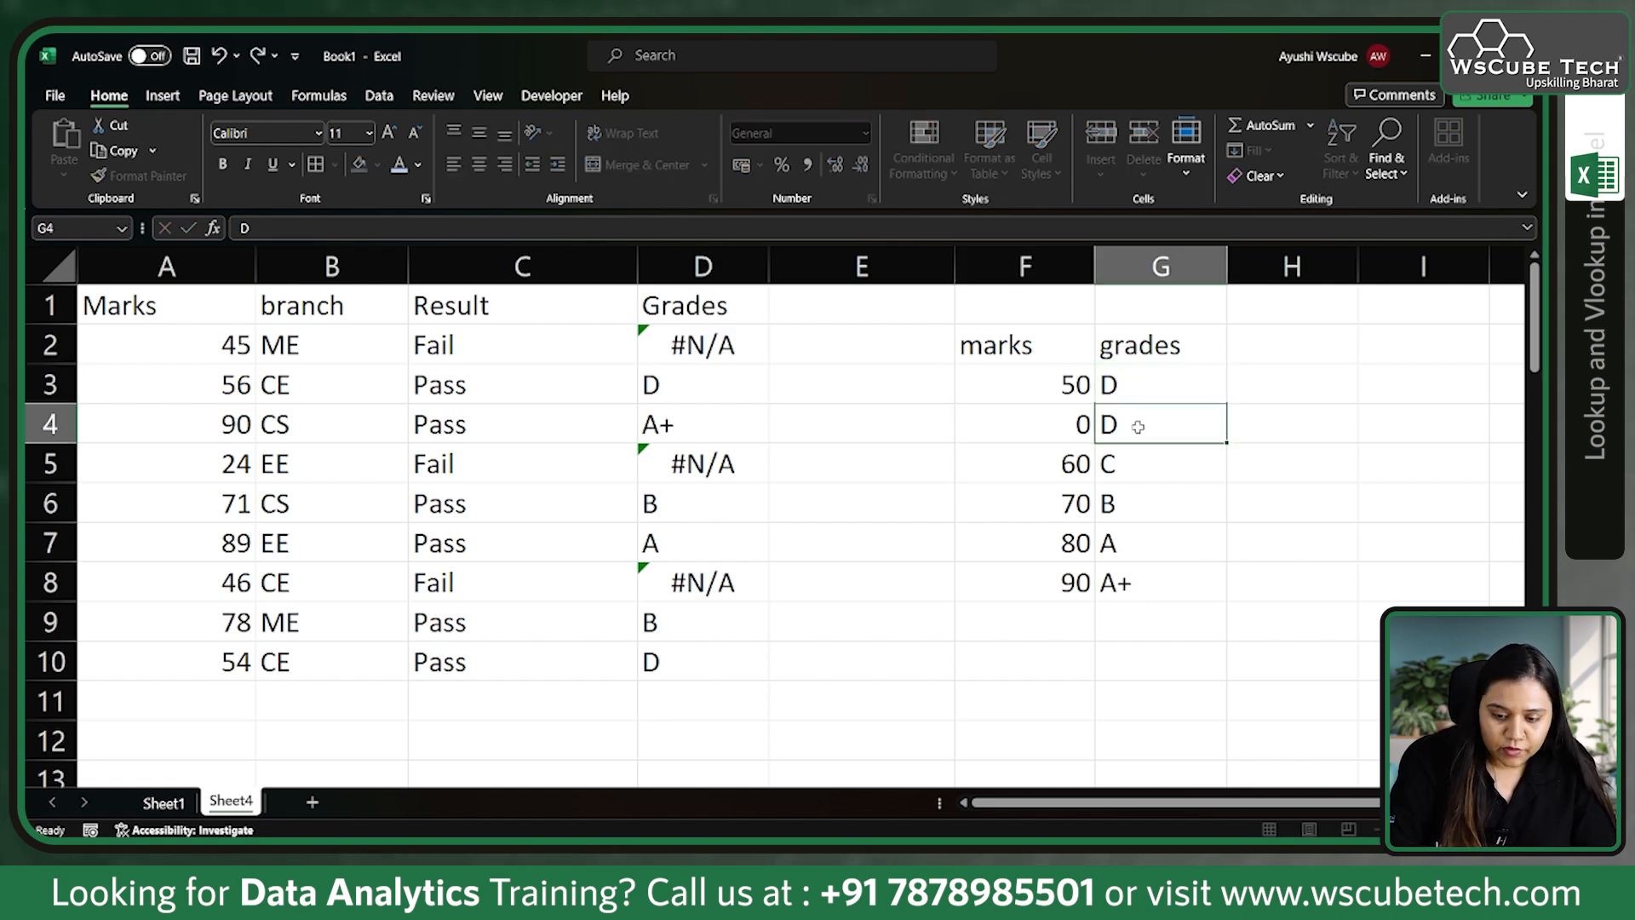
{"action": "type", "text": "F"}
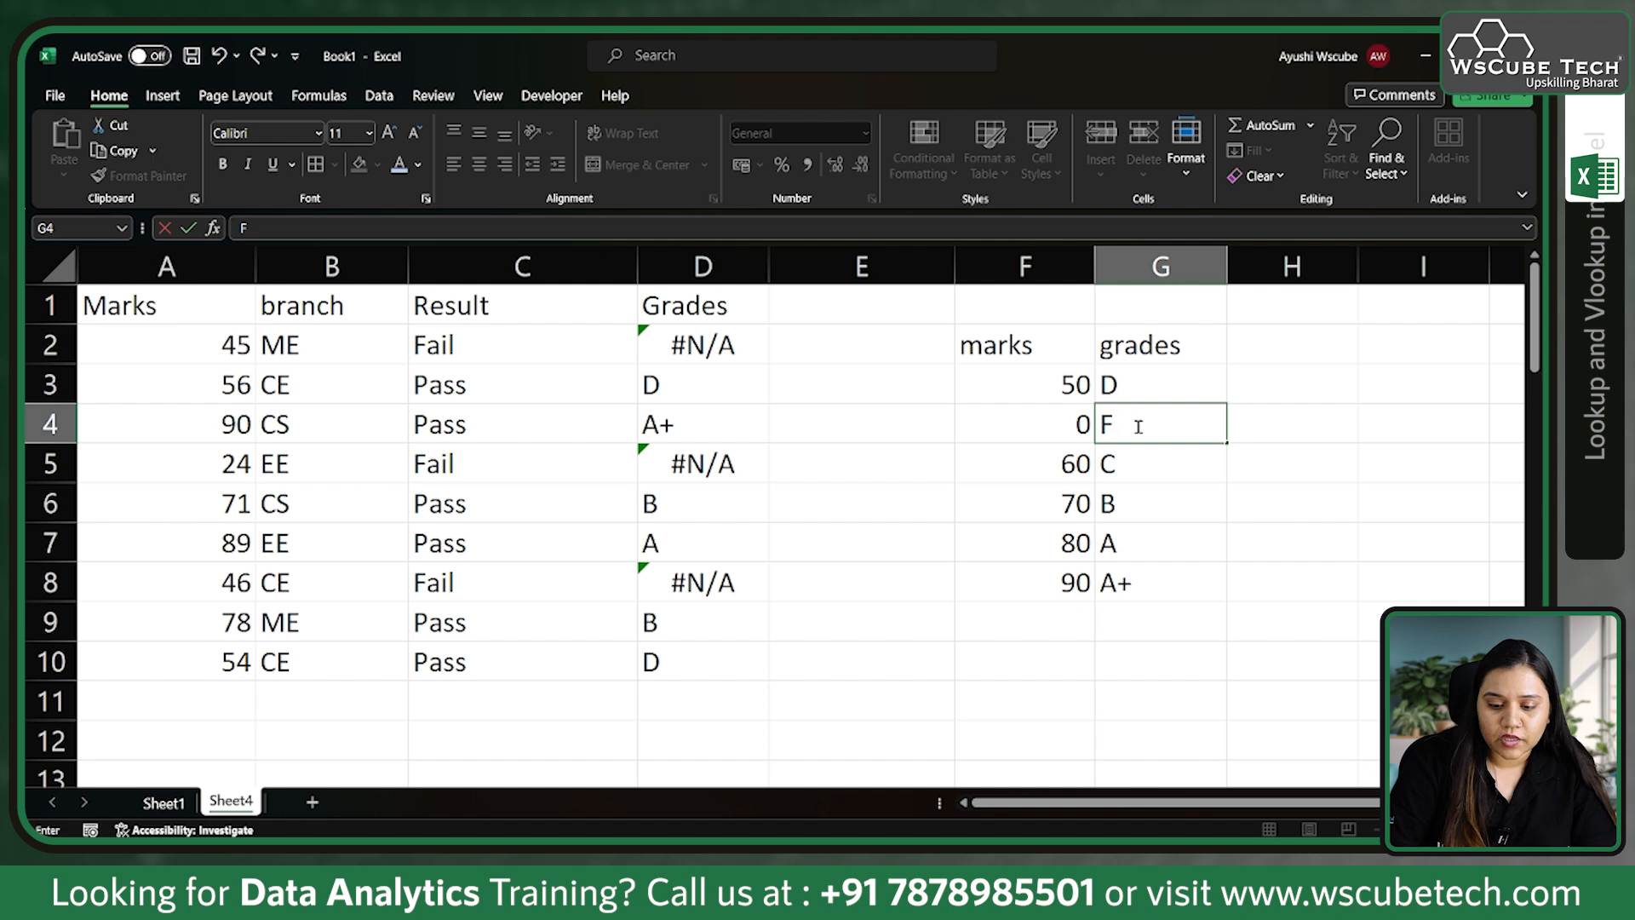
{"action": "left_click", "coordinate": [1175, 662]}
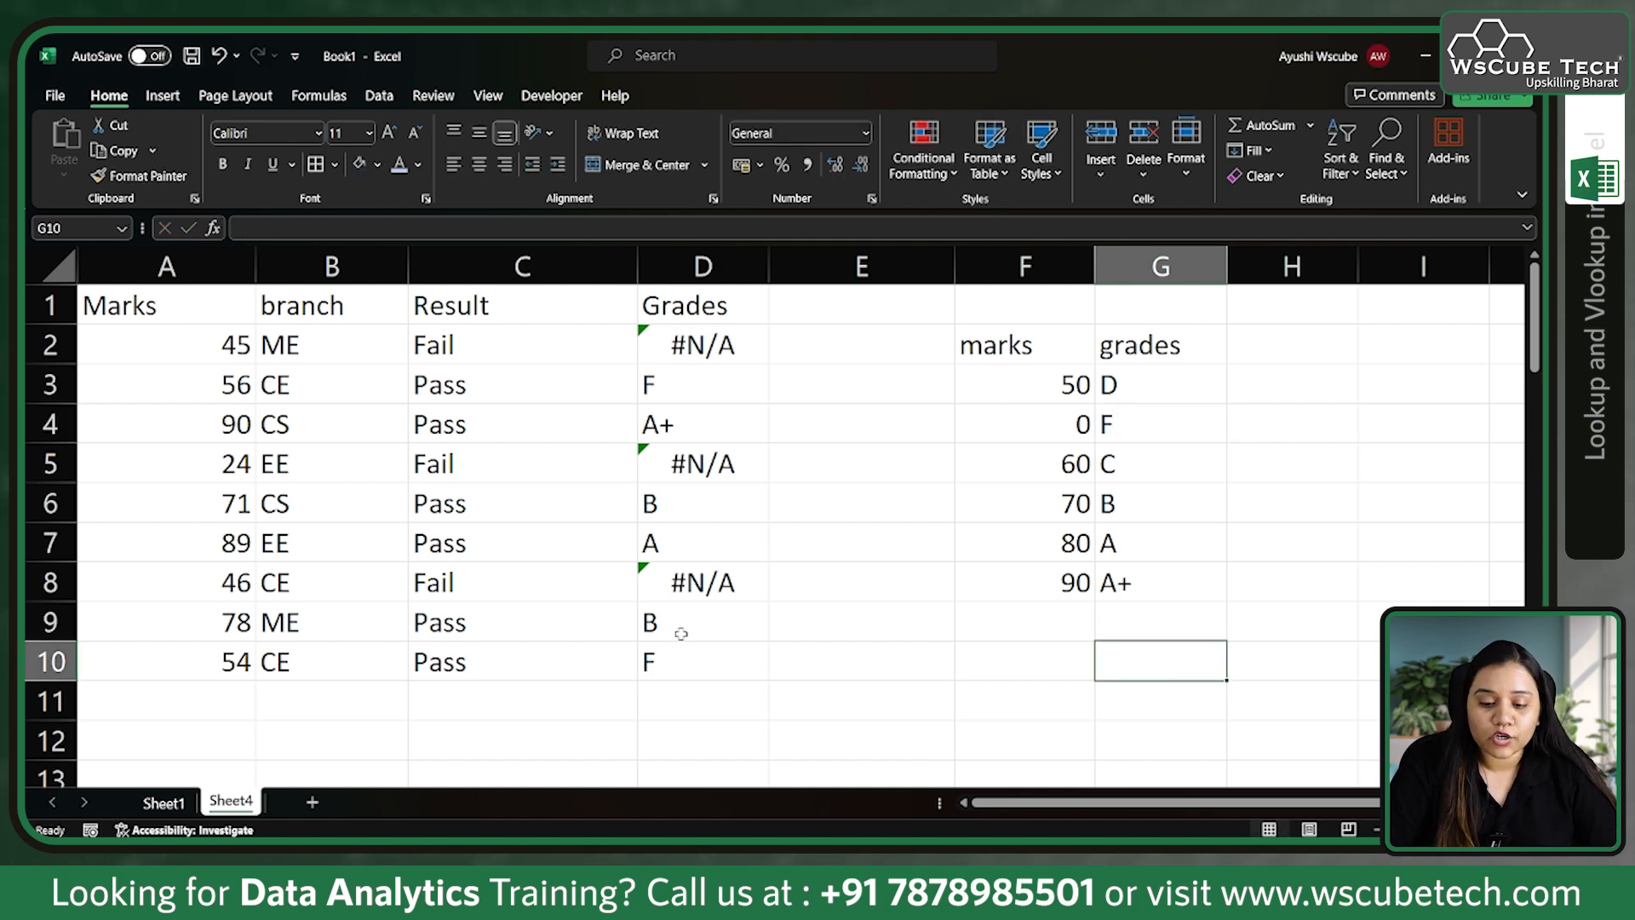
Undo the row swap in the lookup table and select the ascending marks in F3:F8
{"action": "key", "text": "ctrl+z"}
{"action": "key", "text": "ctrl+z"}
{"action": "key", "text": "ctrl+z"}
{"action": "key", "text": "ctrl+z"}
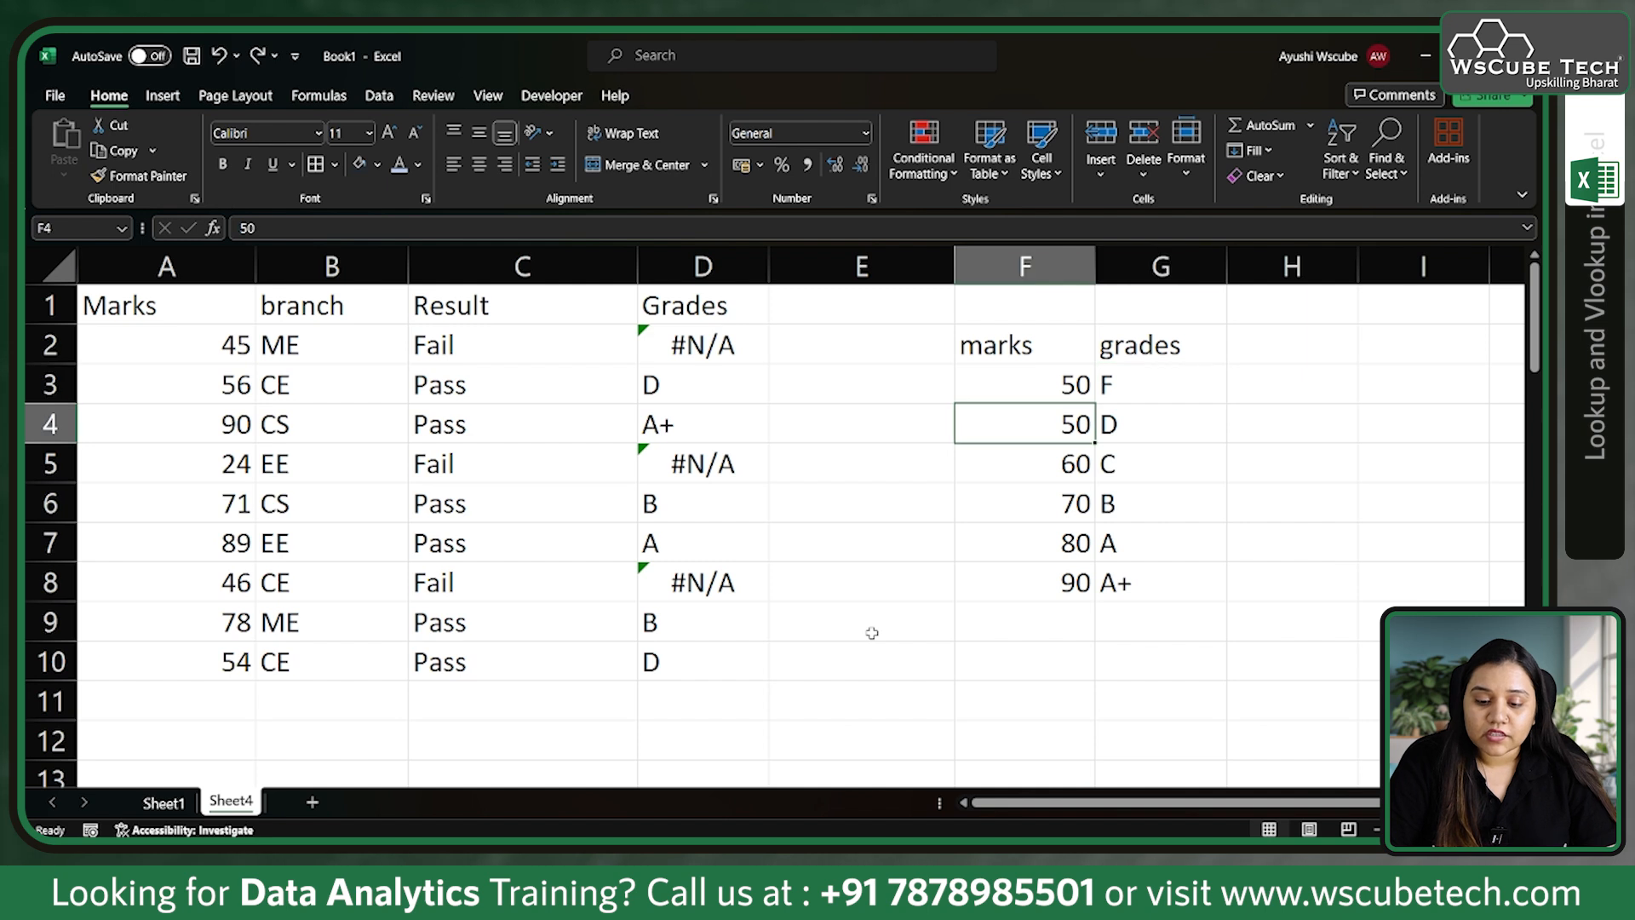
{"action": "left_click_drag", "start_coordinate": [1041, 435], "coordinate": [1036, 582]}
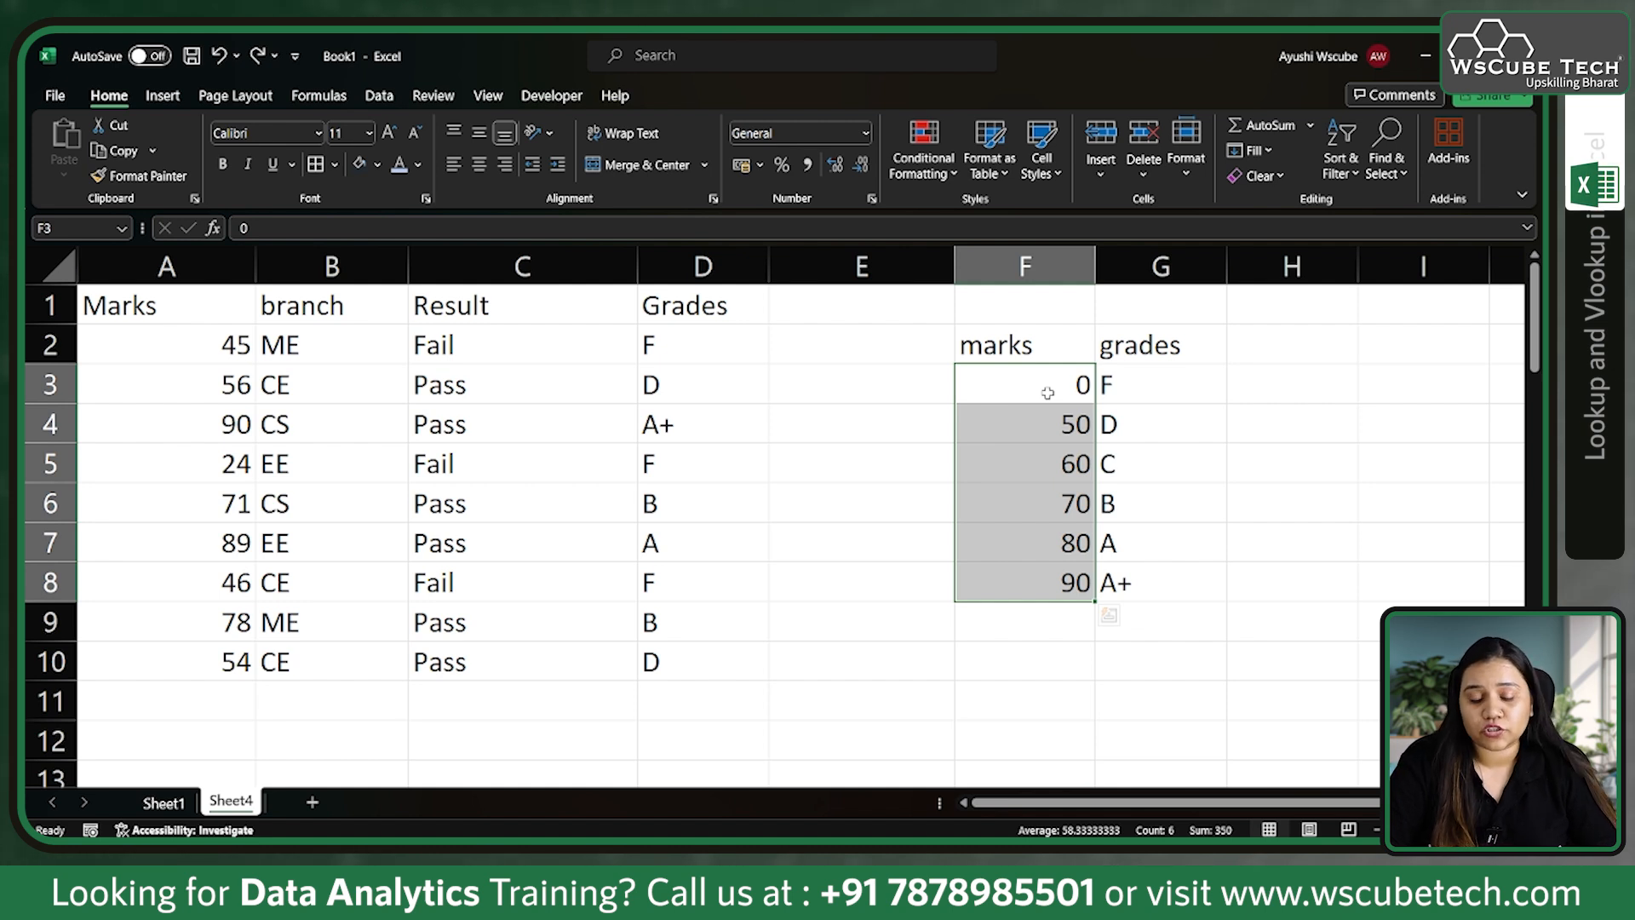
Beside the employee table, enter the headers salary in I45 and bonus in J45 for a new lookup table
{"action": "scroll", "coordinate": [930, 668], "scroll_direction": "down", "scroll_amount": 5}
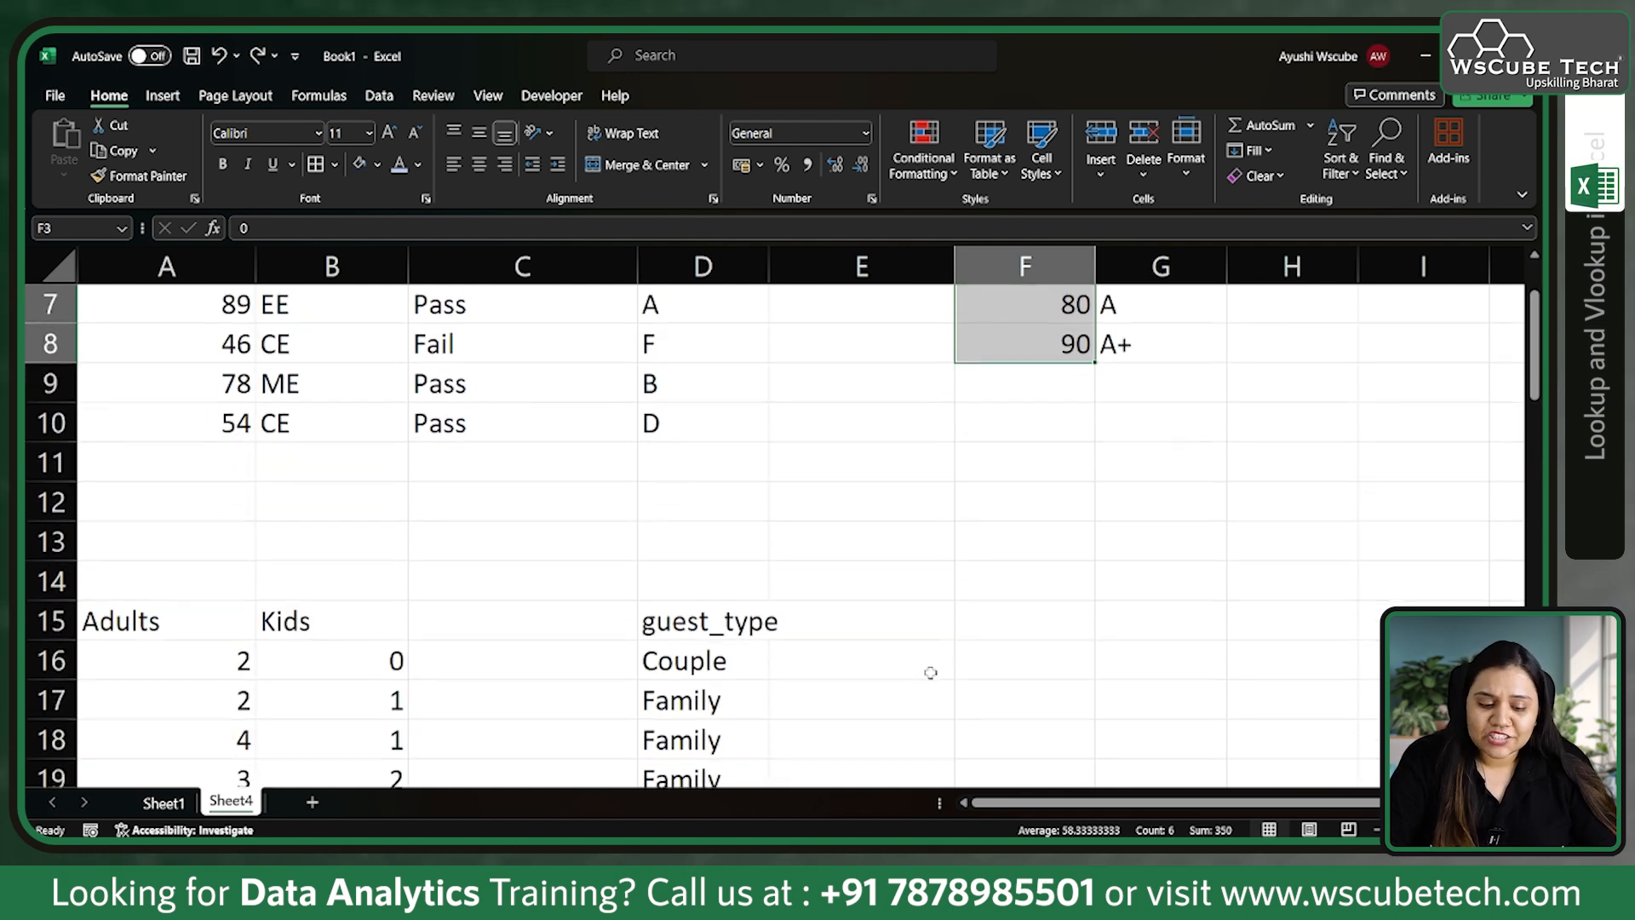
{"action": "scroll", "coordinate": [930, 673], "scroll_direction": "down", "scroll_amount": 9}
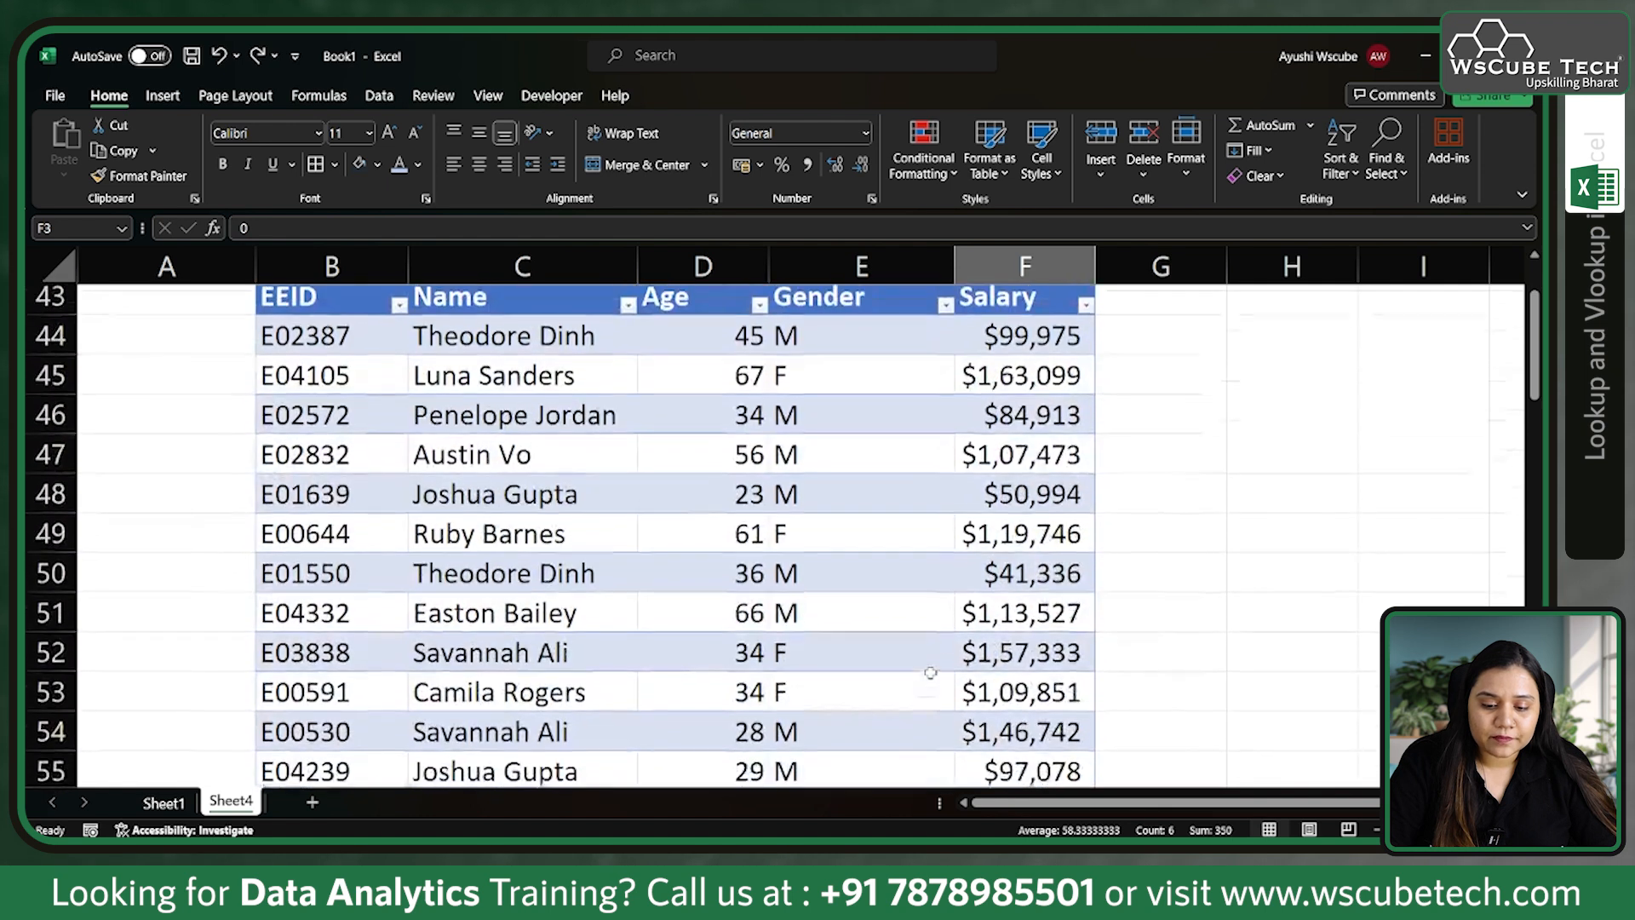
{"action": "scroll", "coordinate": [930, 672], "scroll_direction": "right", "scroll_amount": 1}
{"action": "scroll", "coordinate": [931, 673], "scroll_direction": "right", "scroll_amount": 1}
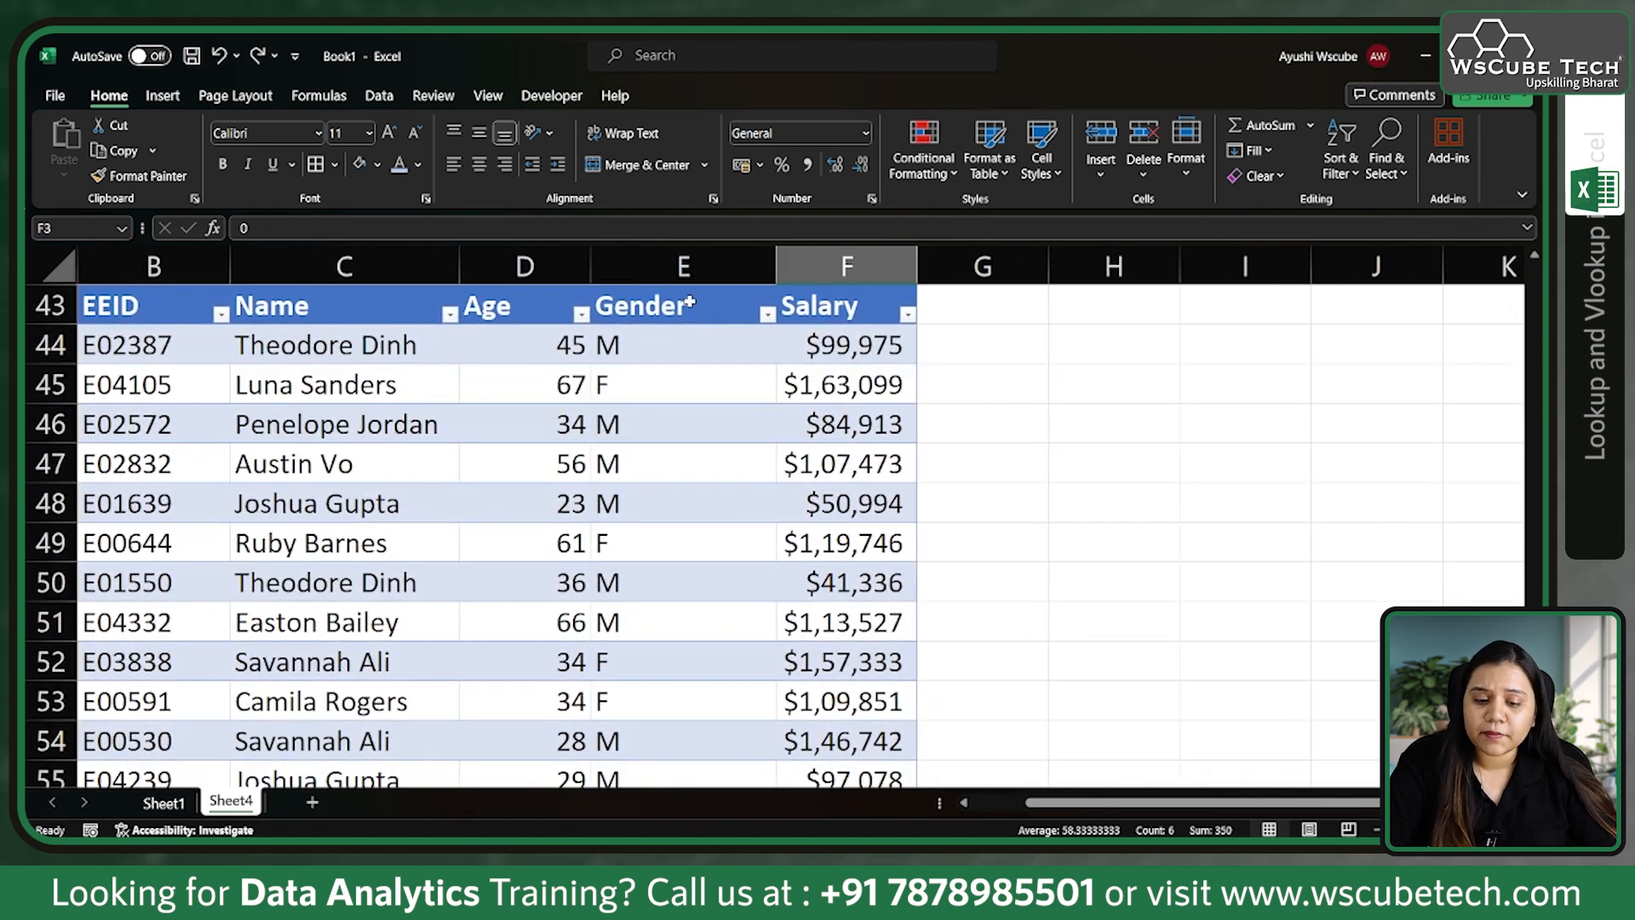
{"action": "left_click", "coordinate": [1249, 383]}
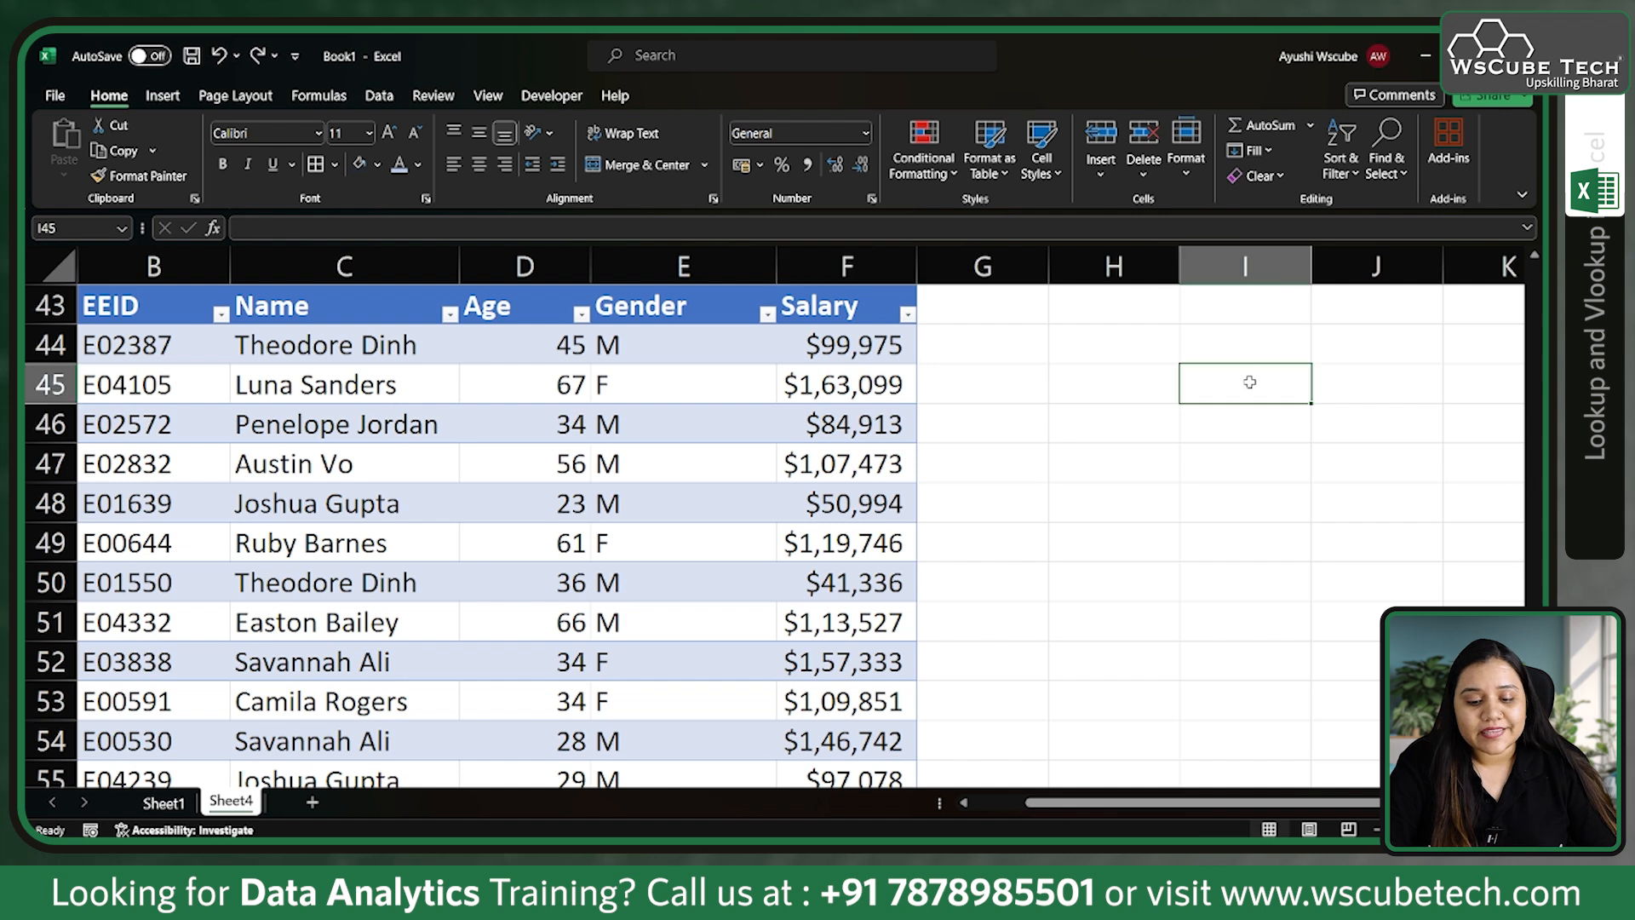
{"action": "type", "text": "salry"}
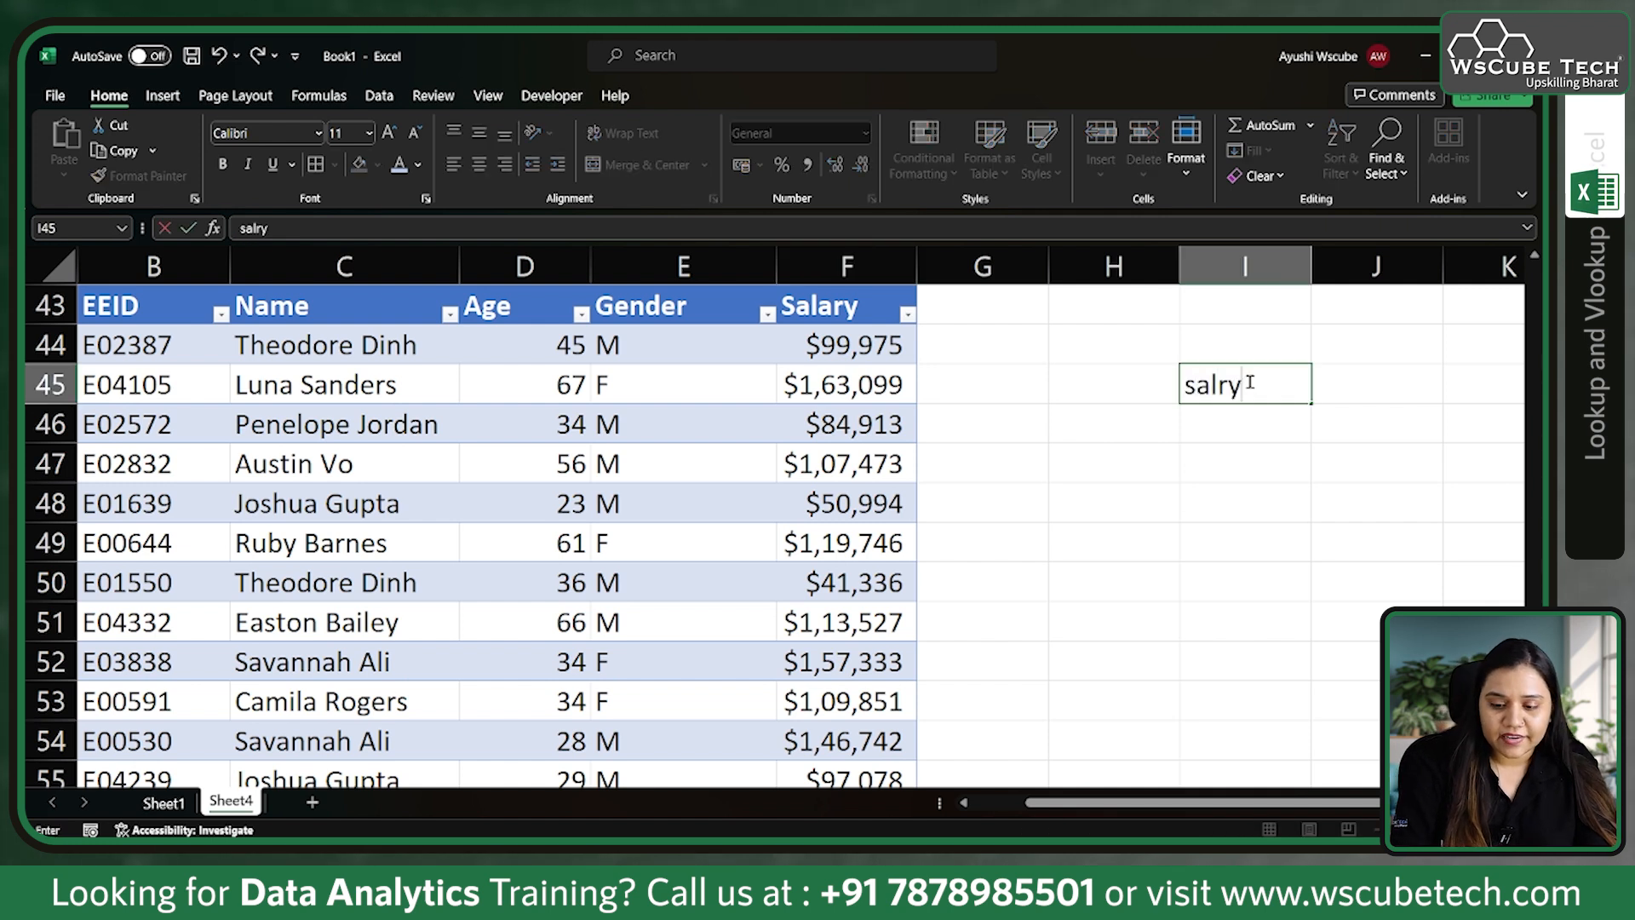
{"action": "key", "text": "BackSpace"}
{"action": "key", "text": "BackSpace"}
{"action": "key", "text": "BackSpace"}
{"action": "type", "text": "la"}
{"action": "key", "text": "Tab"}
{"action": "type", "text": "bom"}
{"action": "key", "text": "BackSpace"}
{"action": "type", "text": "nus"}
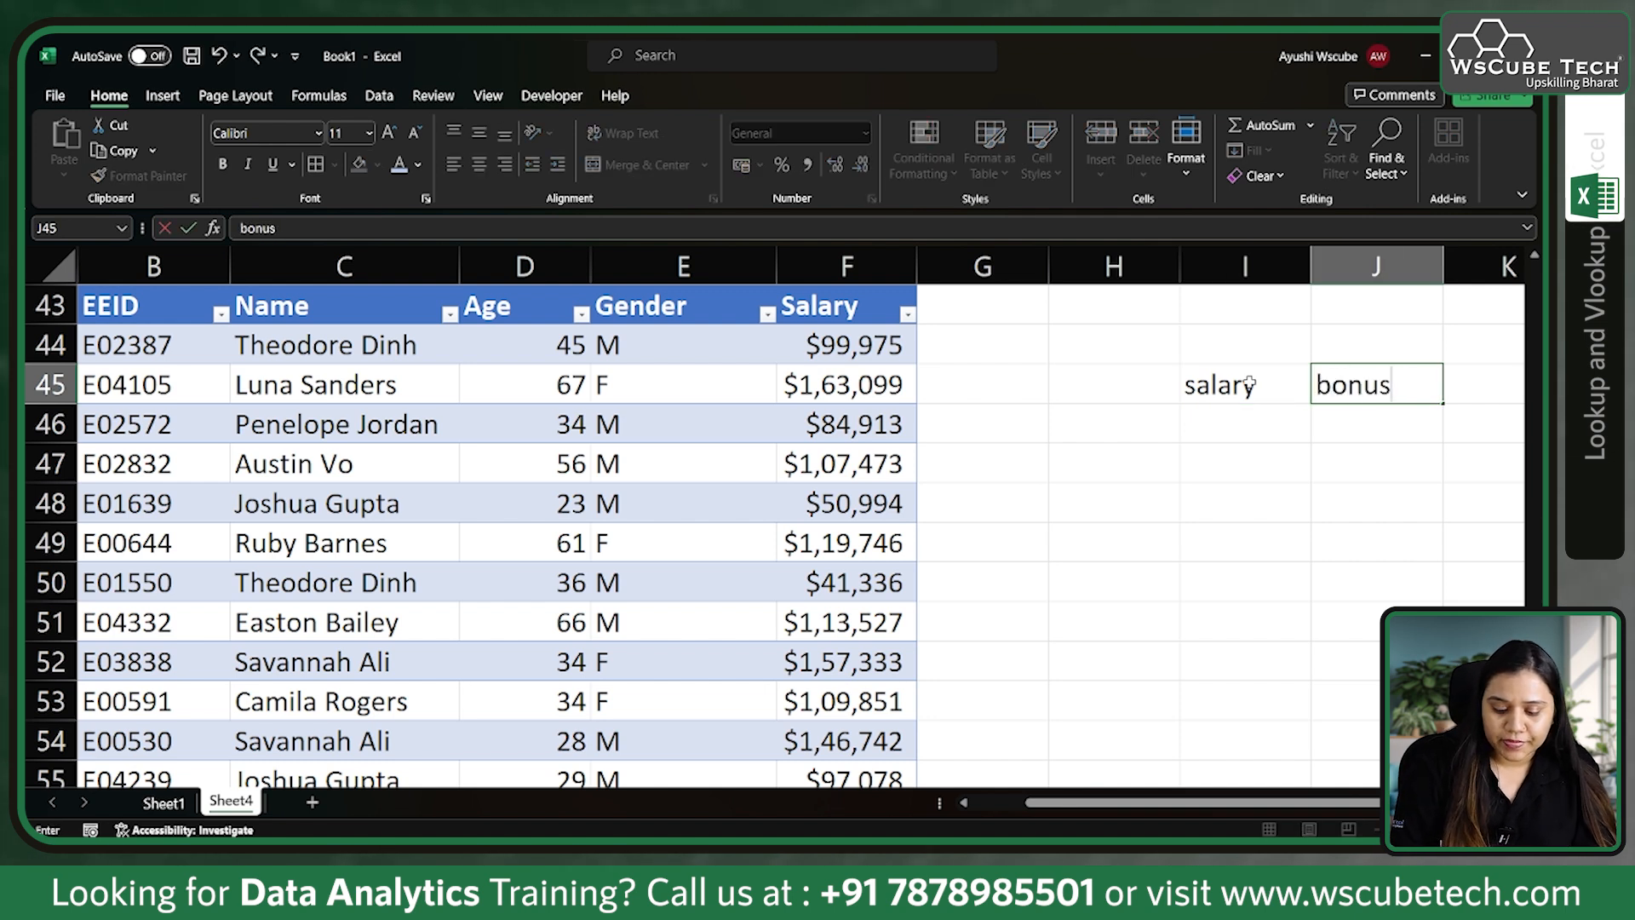
{"action": "key", "text": "Return"}
{"action": "key", "text": "Left"}
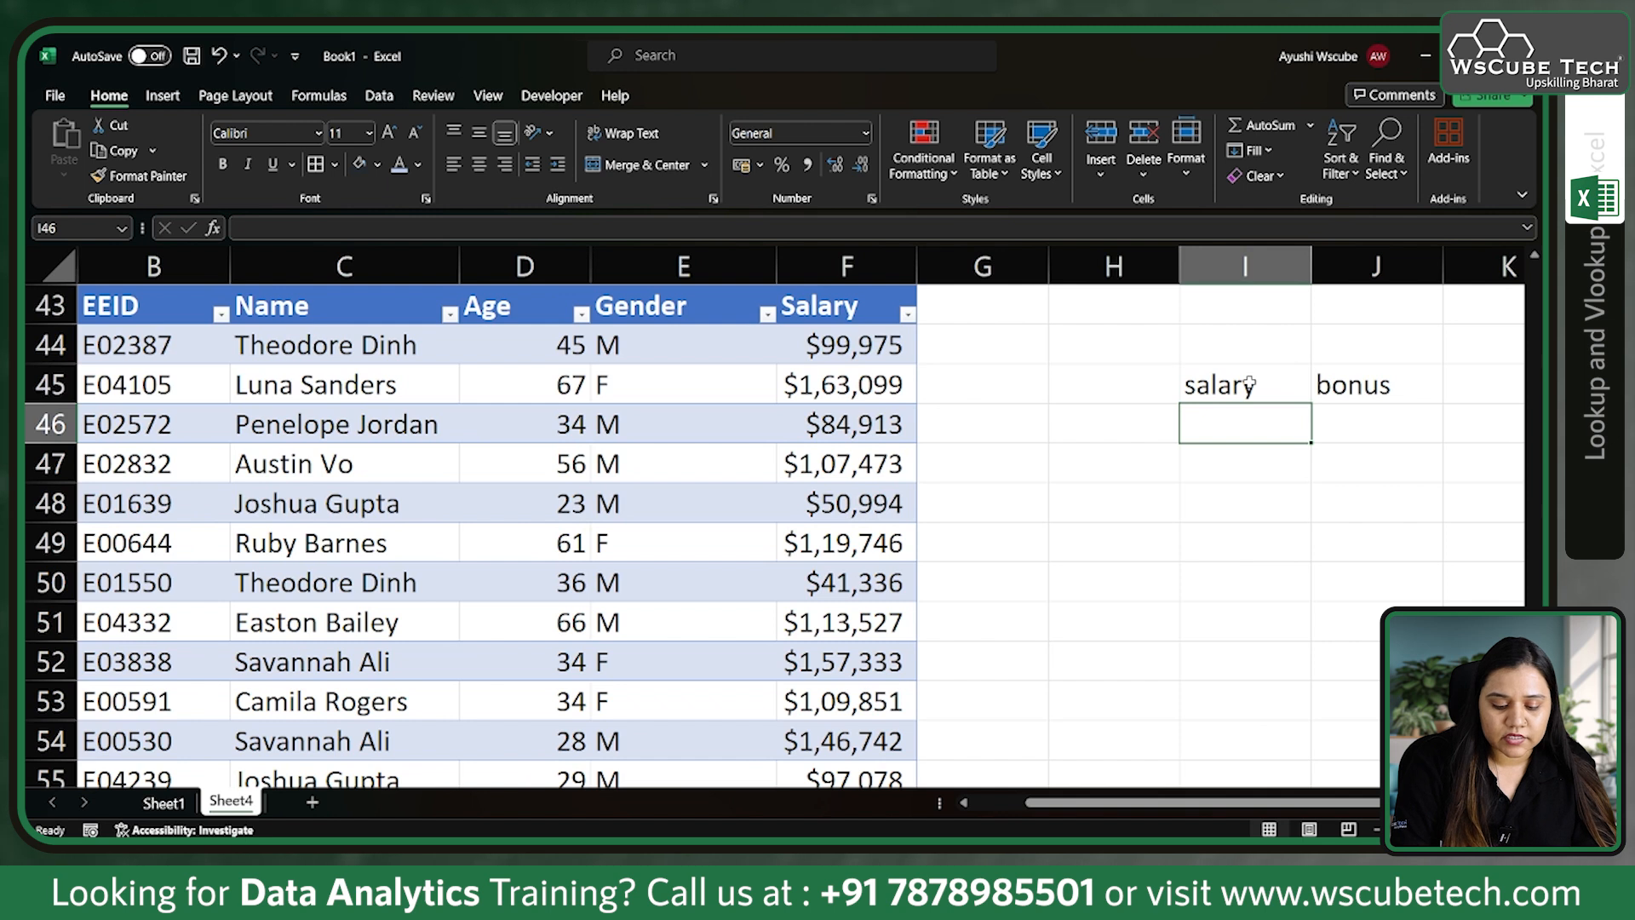
Fill the first two salary and bonus rows with 1000 and 0% in row 46, and 5000 and 5% in row 47
{"action": "type", "text": "1000"}
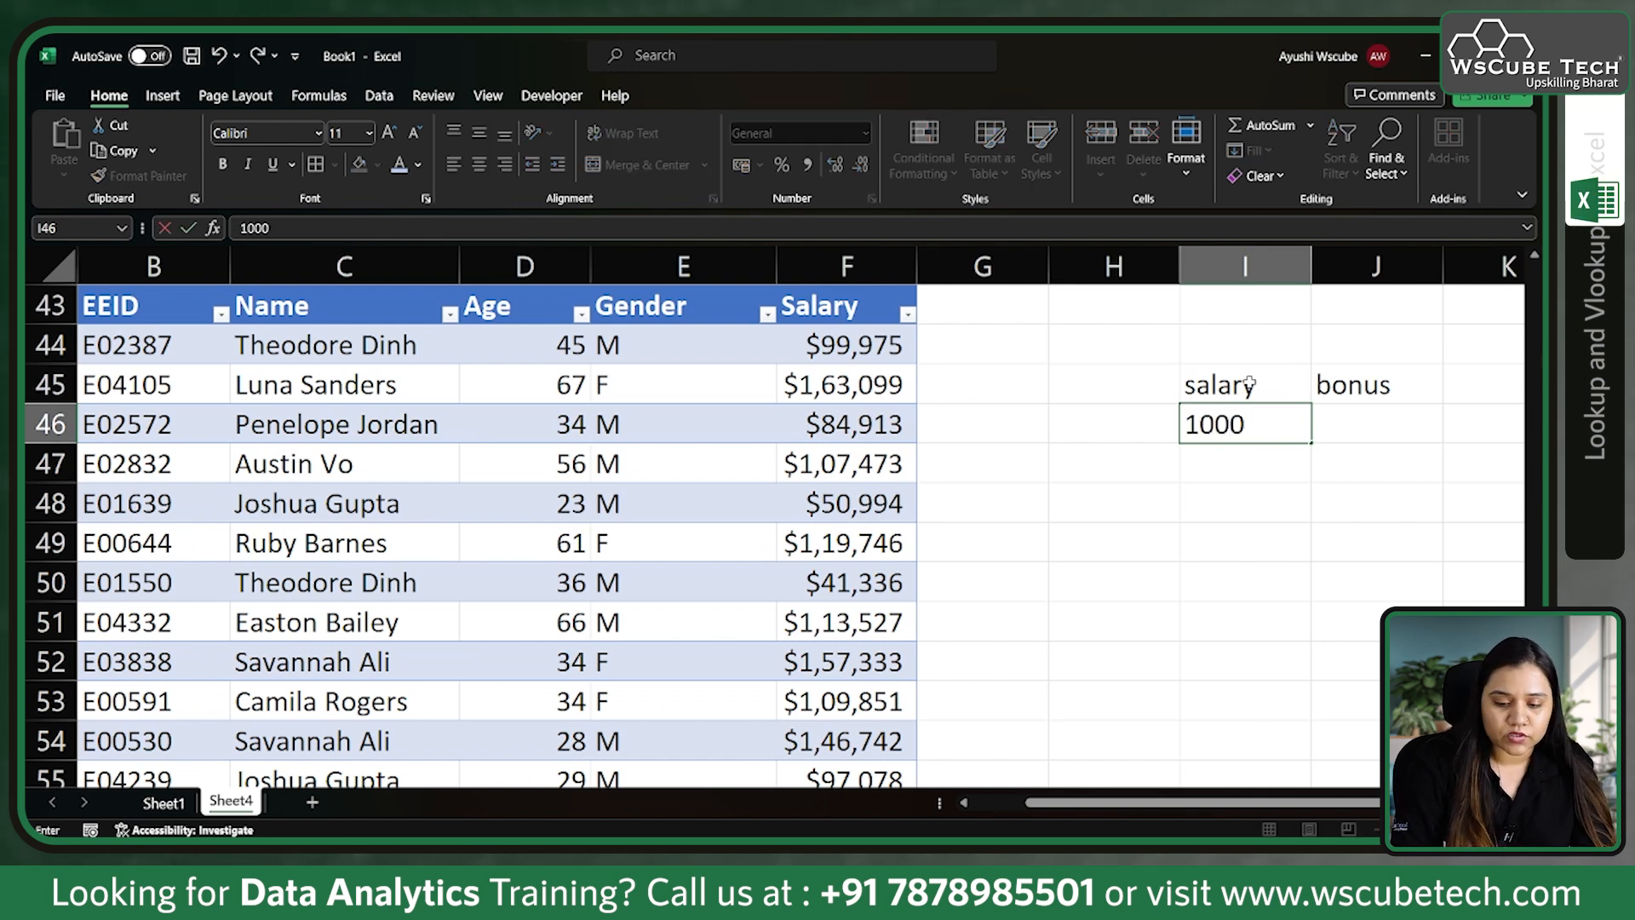
{"action": "key", "text": "Tab"}
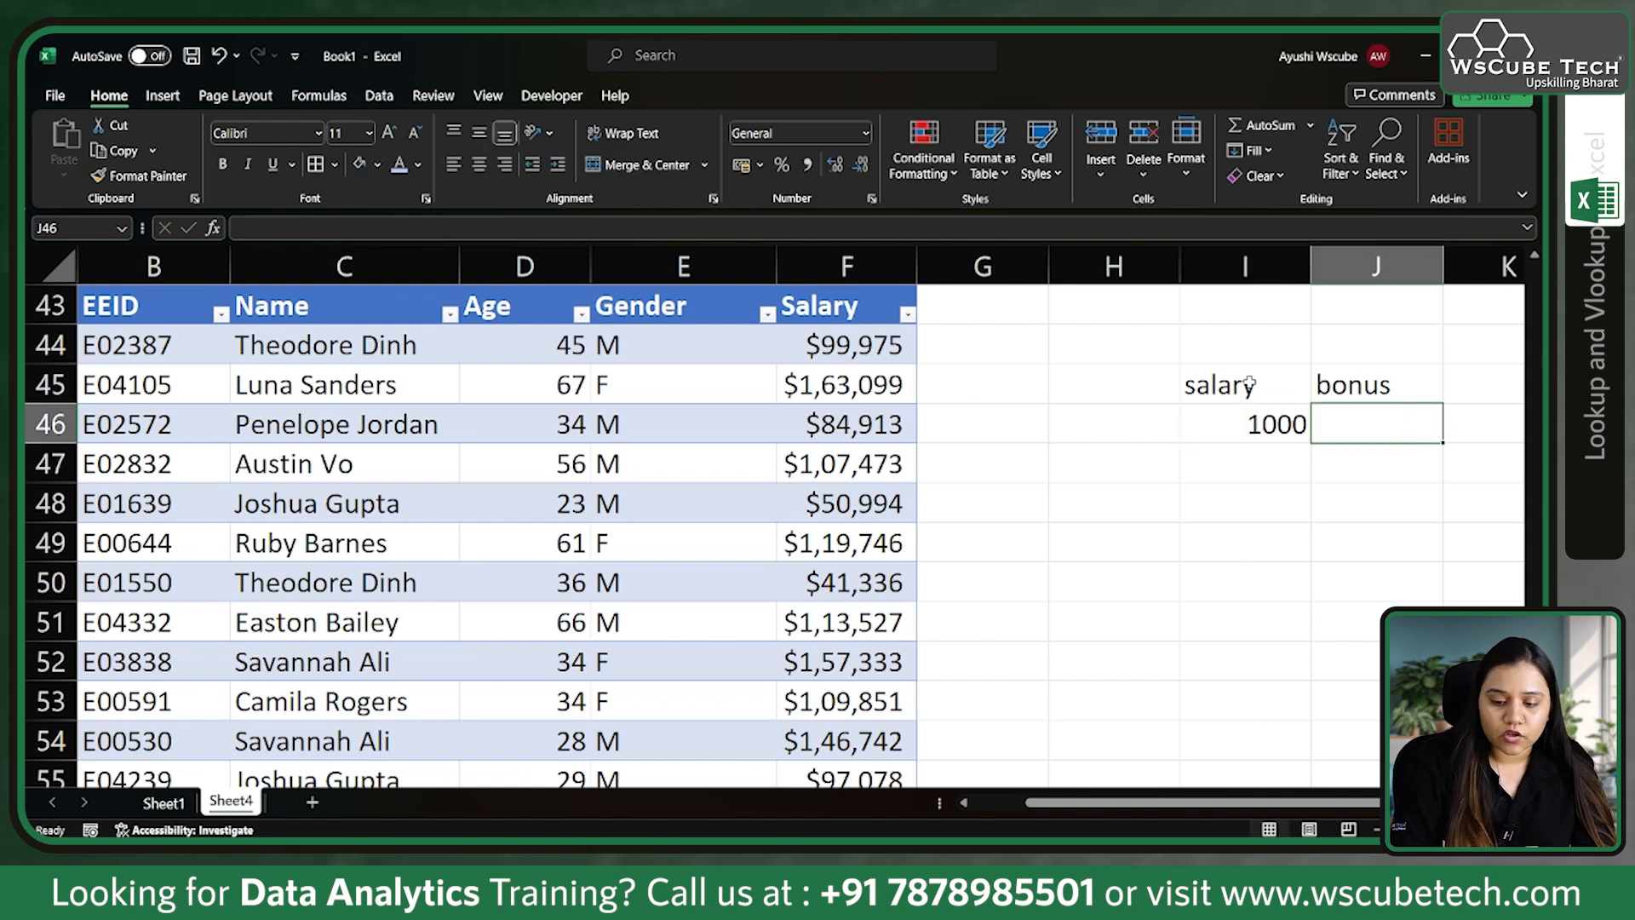
{"action": "type", "text": "0"}
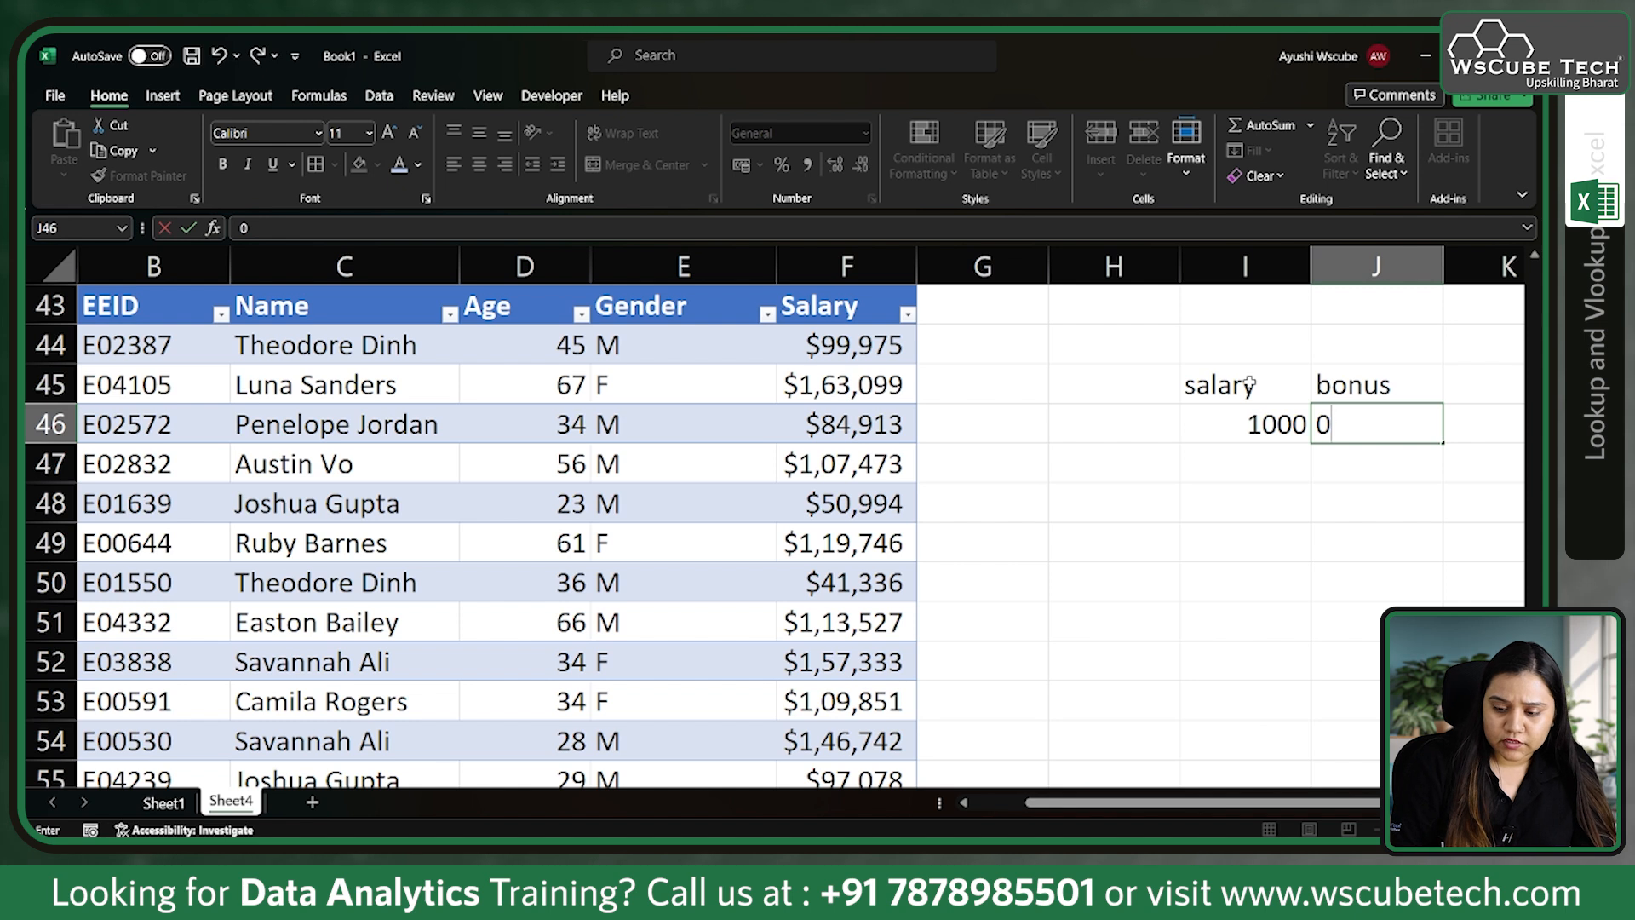
{"action": "type", "text": "%"}
{"action": "key", "text": "Return"}
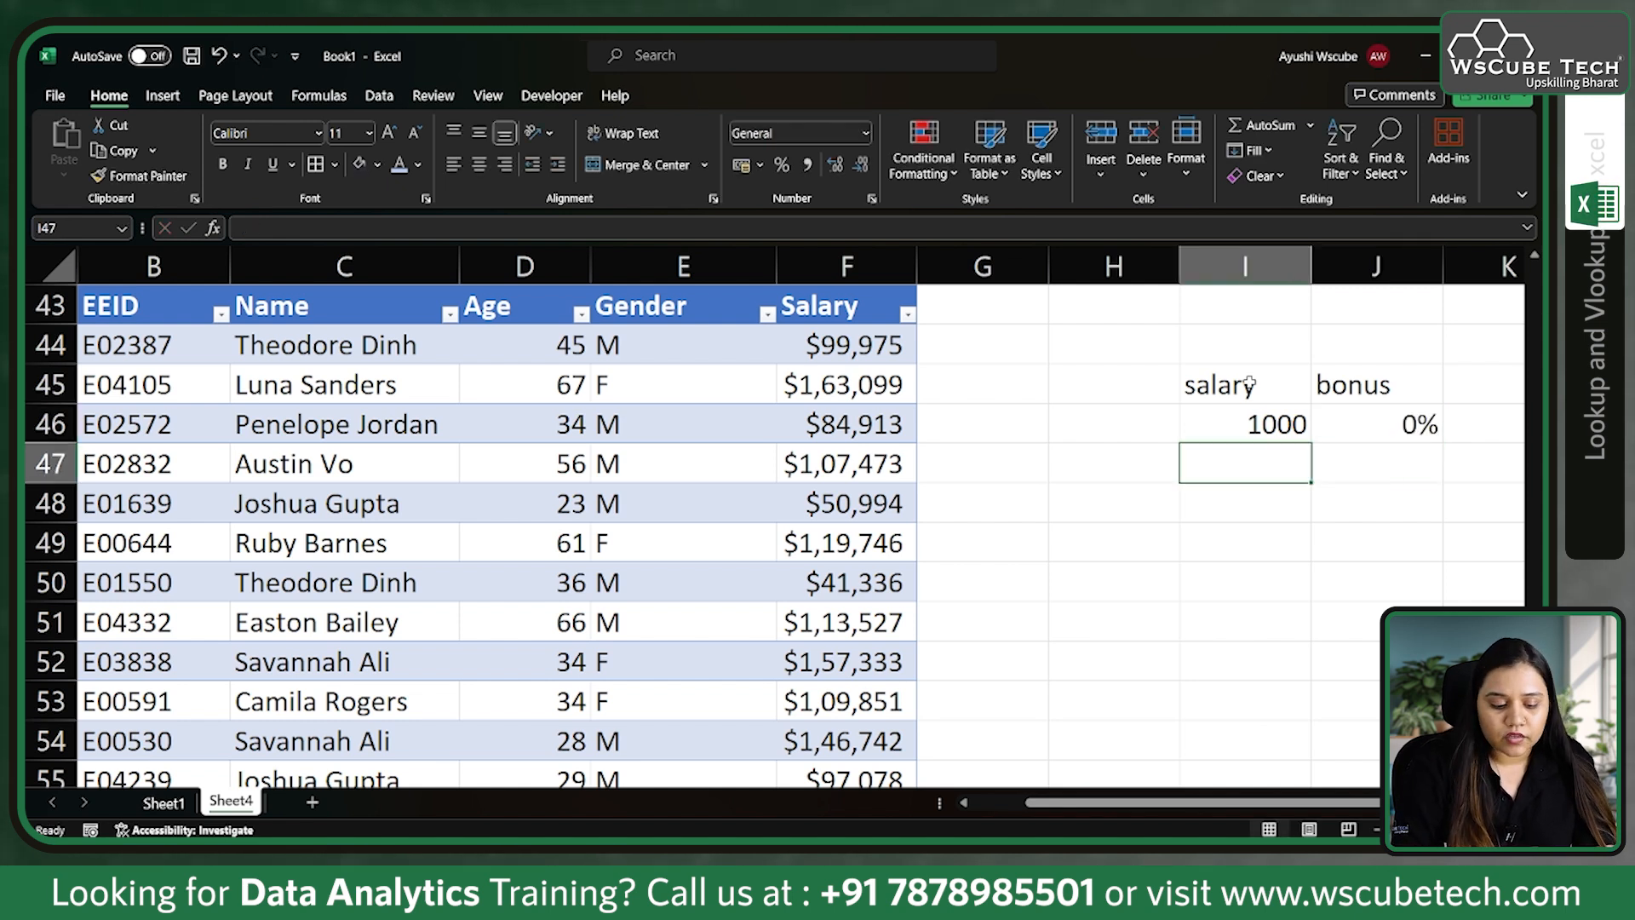
{"action": "type", "text": "5000"}
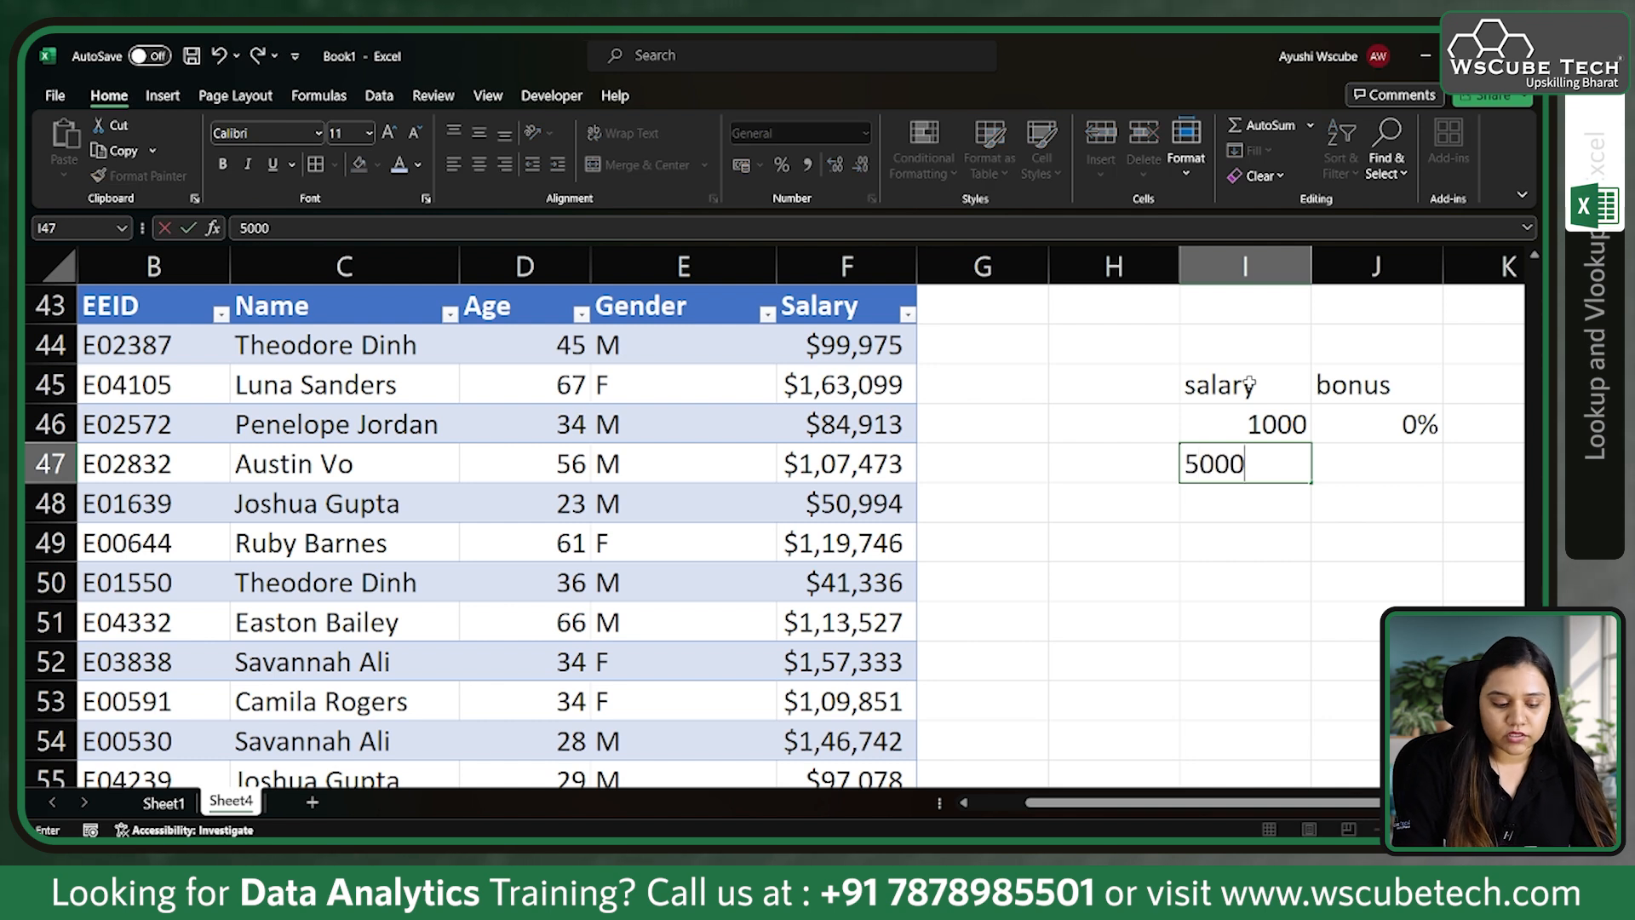
{"action": "key", "text": "Tab"}
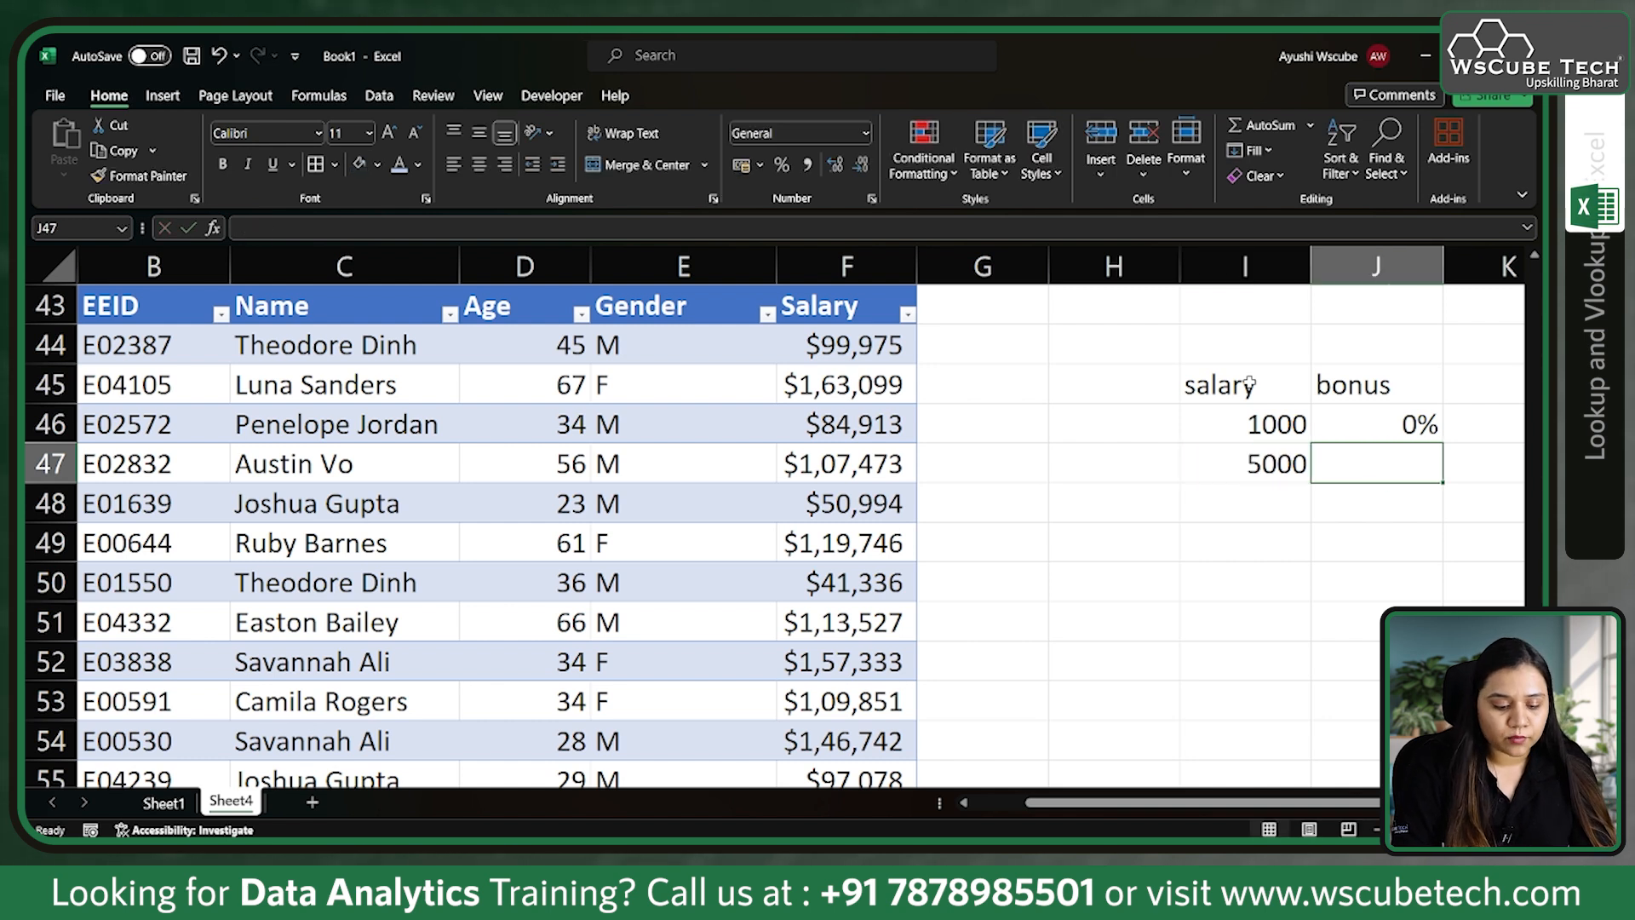
{"action": "type", "text": "5%"}
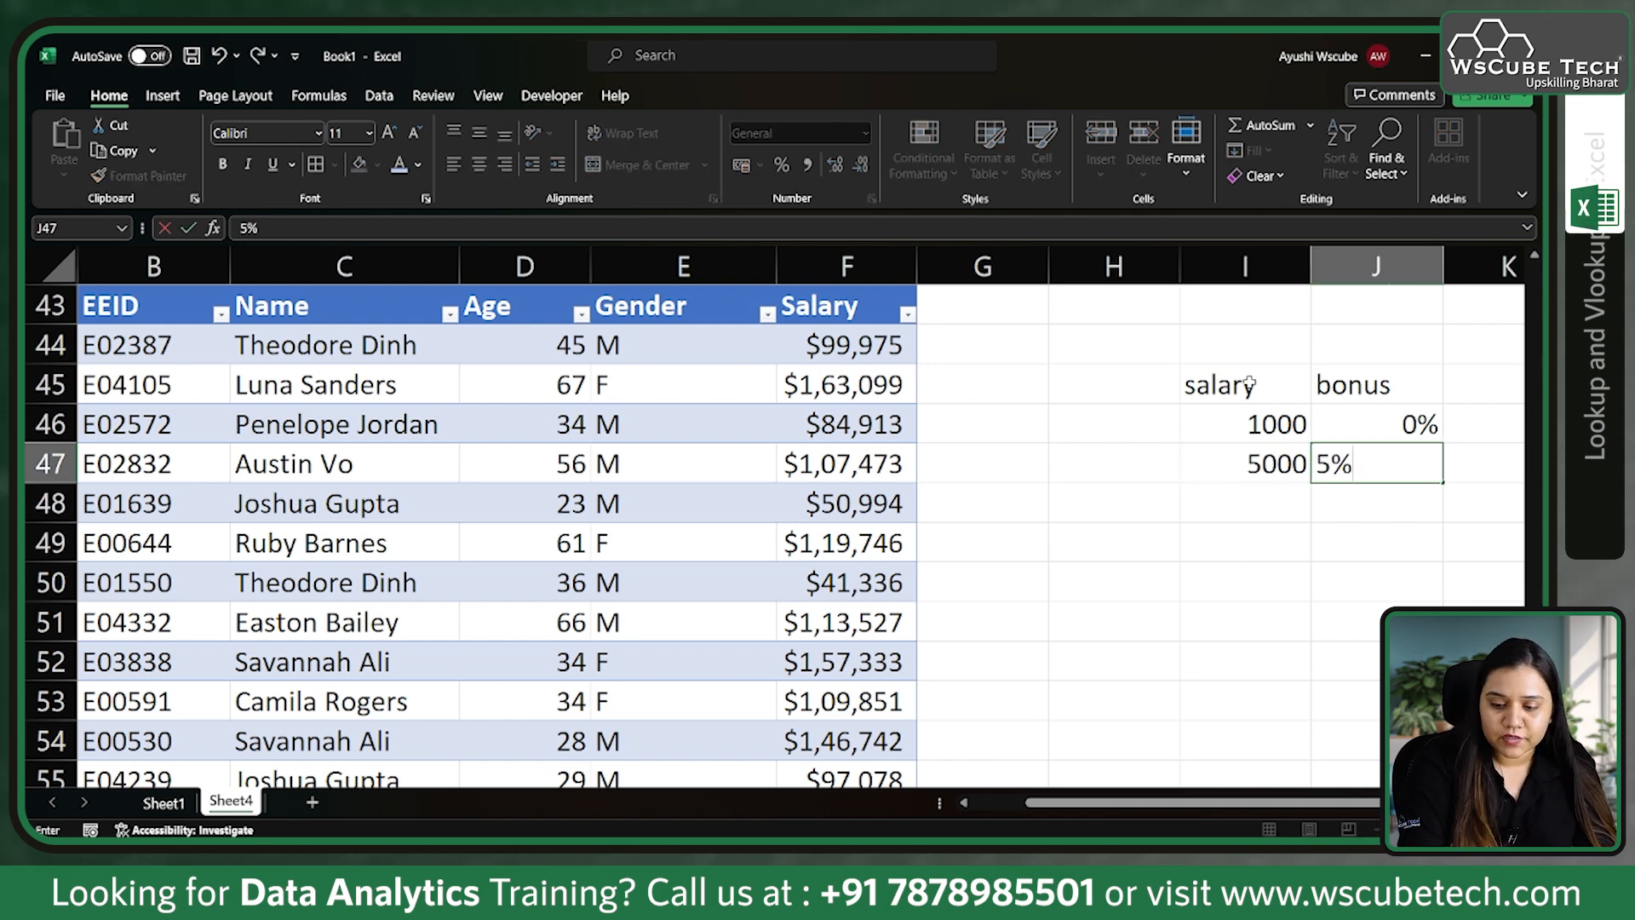
{"action": "key", "text": "Return"}
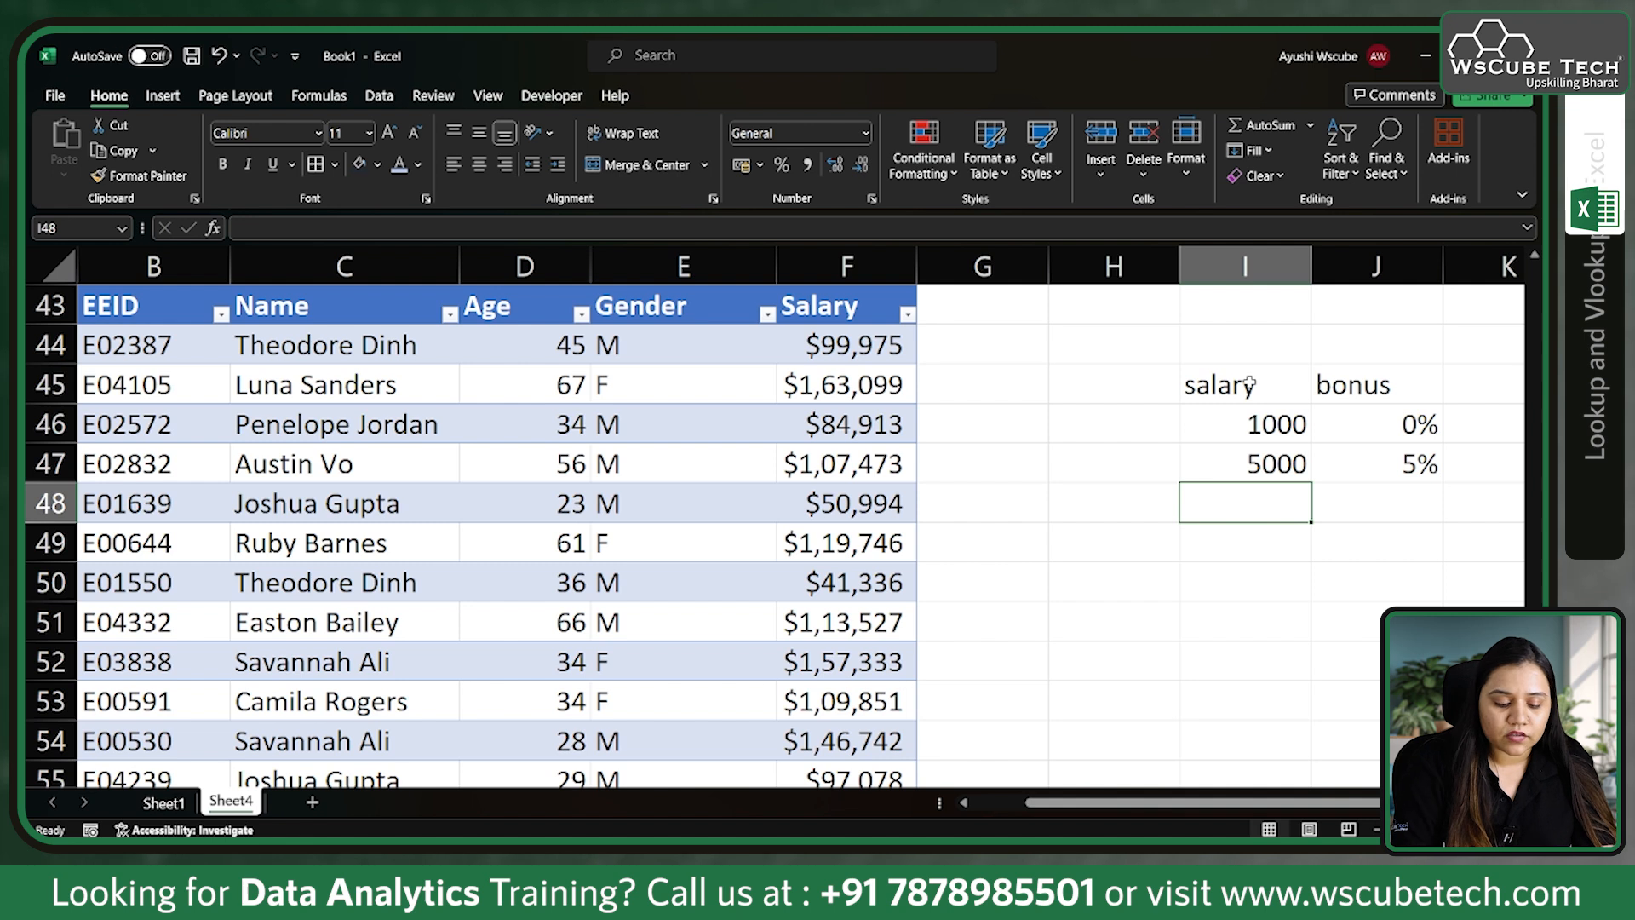
Change the salary threshold in I47 to 50000
{"action": "type", "text": "1"}
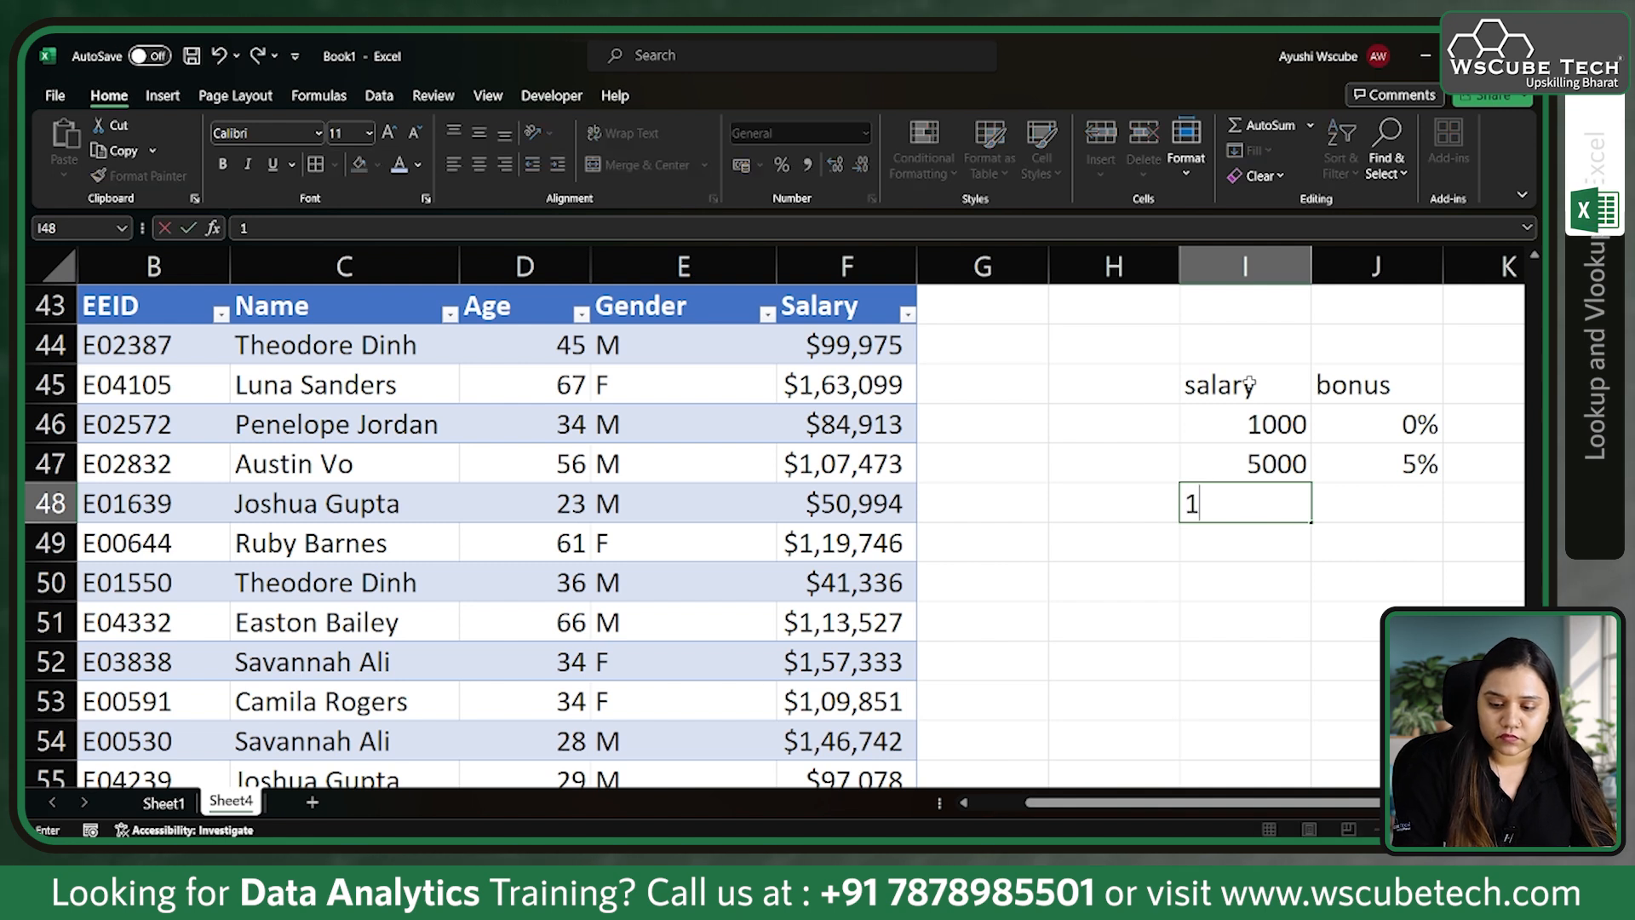
{"action": "key", "text": "Up"}
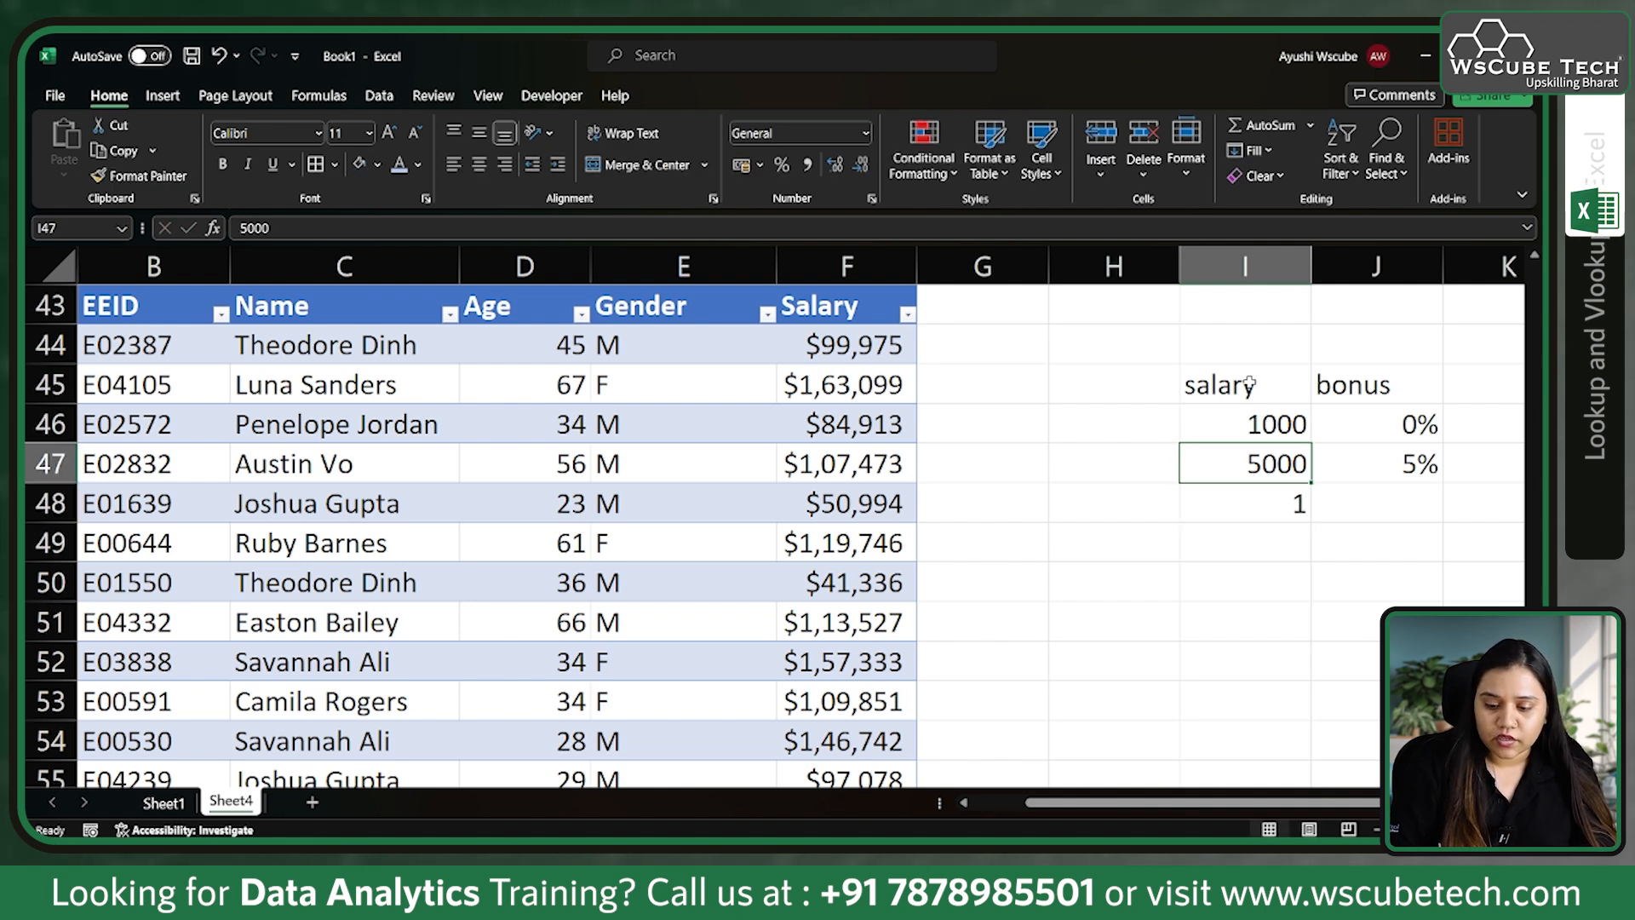
{"action": "double_click", "coordinate": [1253, 457]}
{"action": "type", "text": "0"}
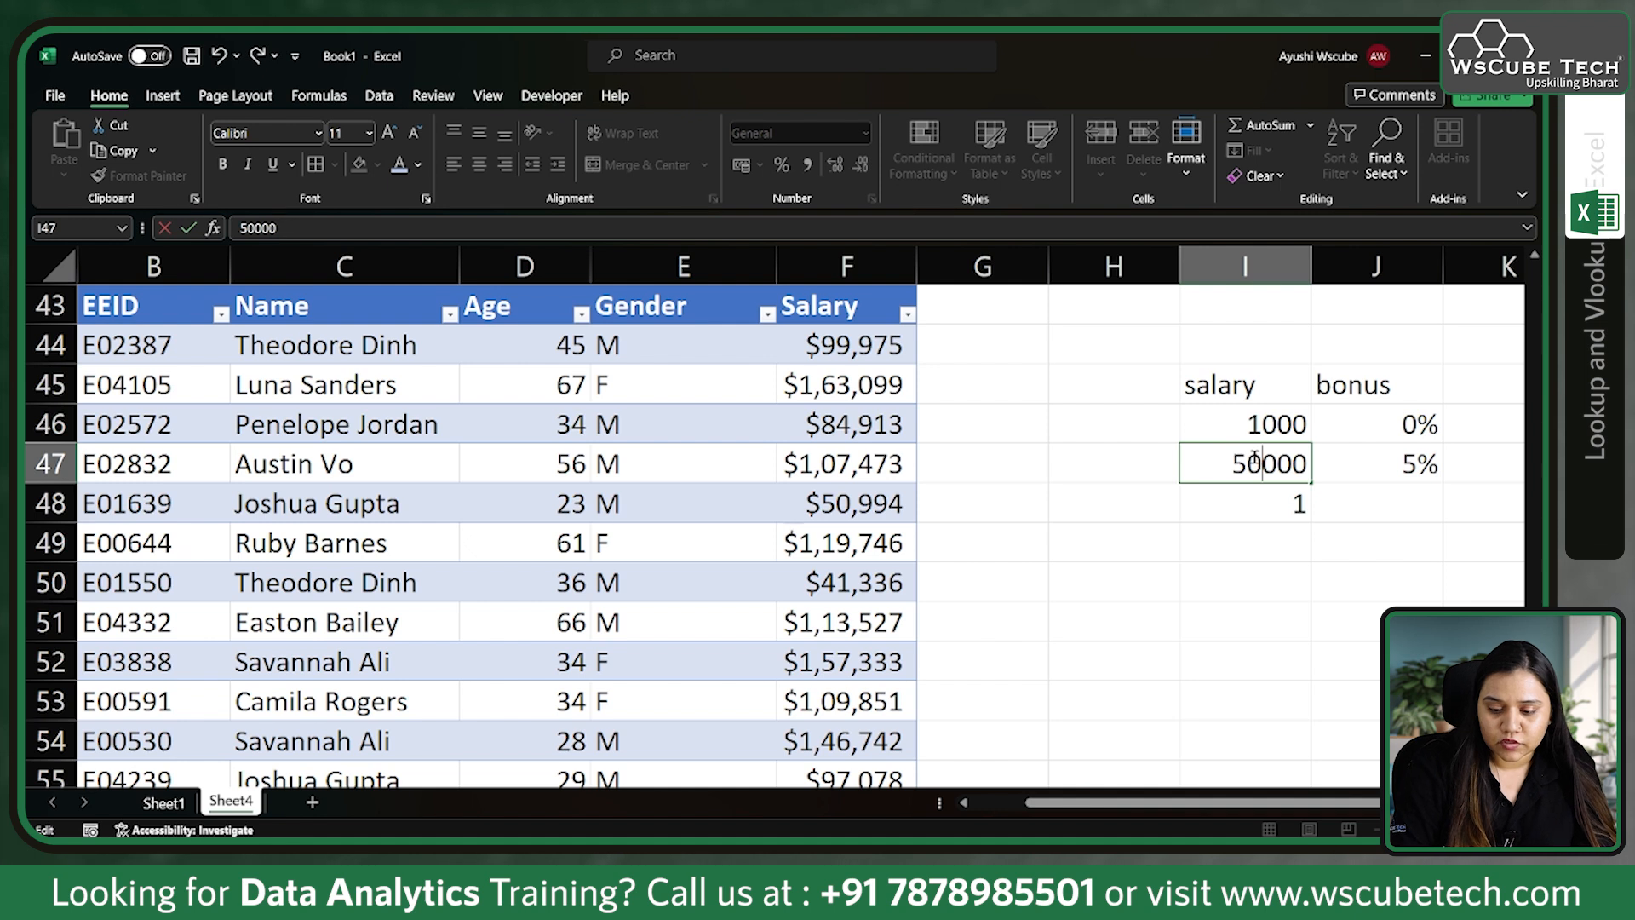
{"action": "key", "text": "Return"}
Enter the salary threshold 100000 in I48 with a bonus of 10% in J48
{"action": "type", "text": "10"}
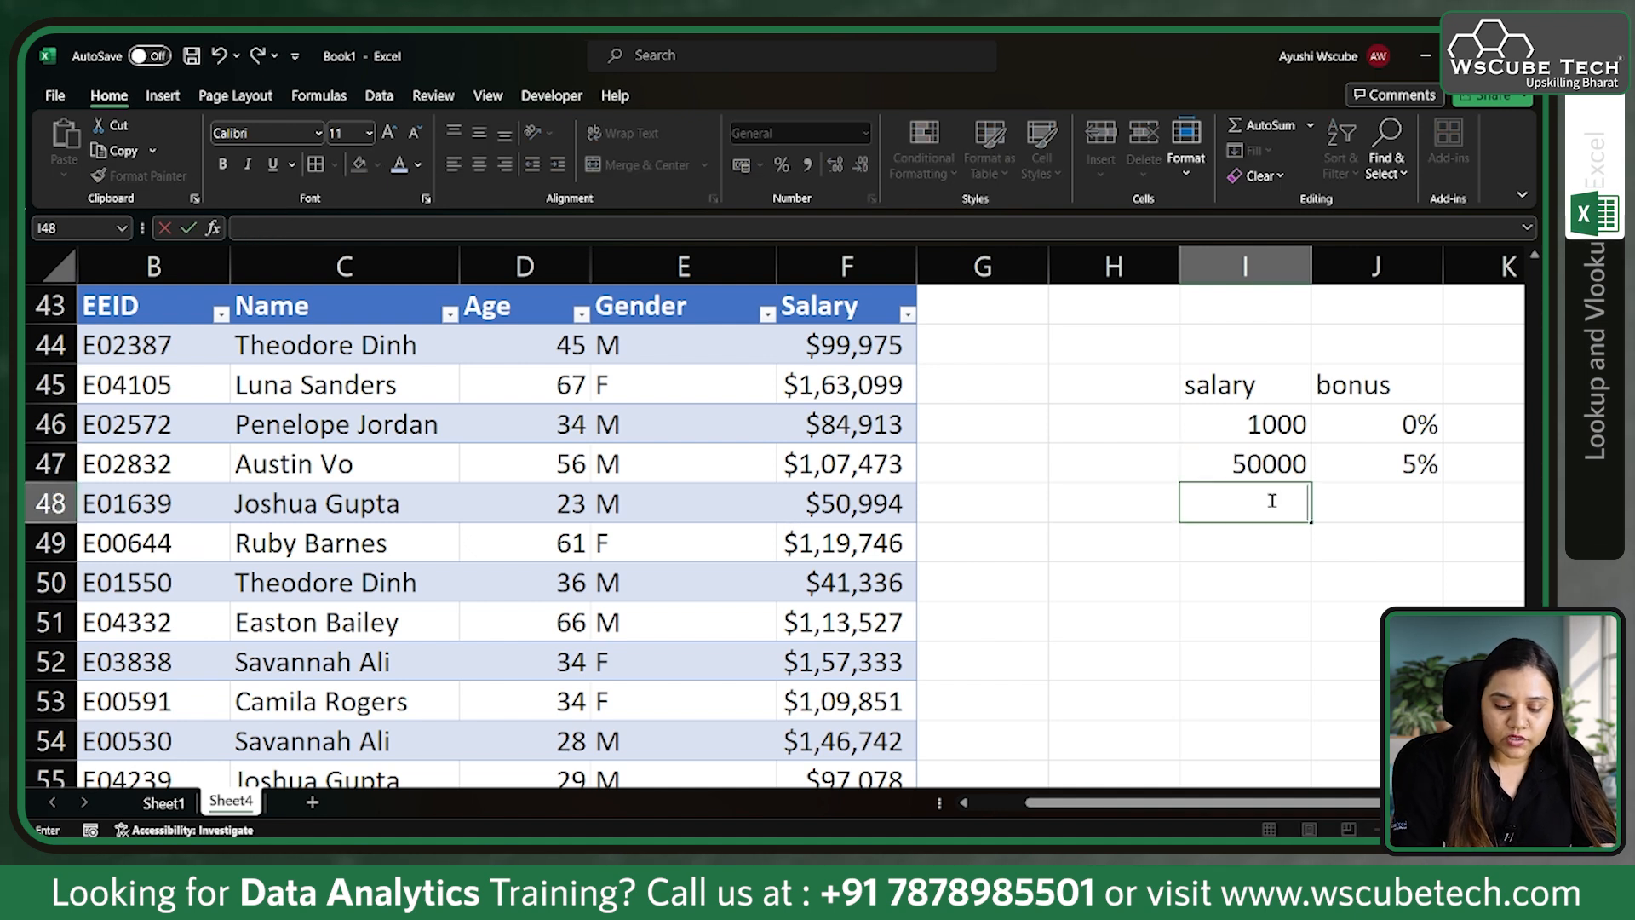
{"action": "type", "text": "0000"}
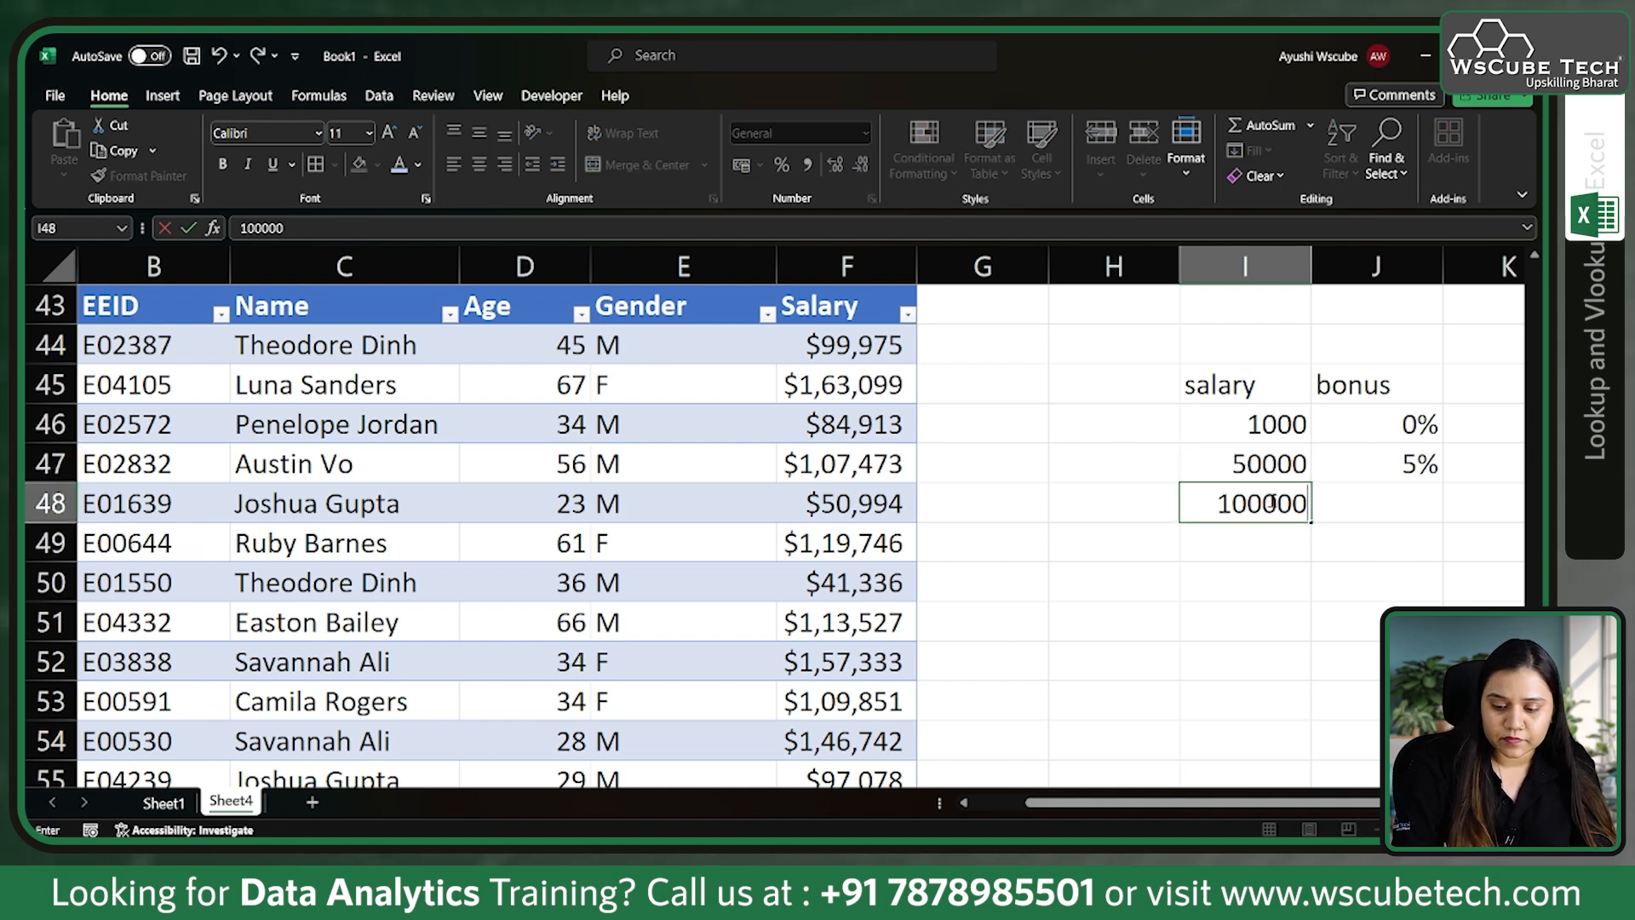
{"action": "left_click", "coordinate": [1339, 504]}
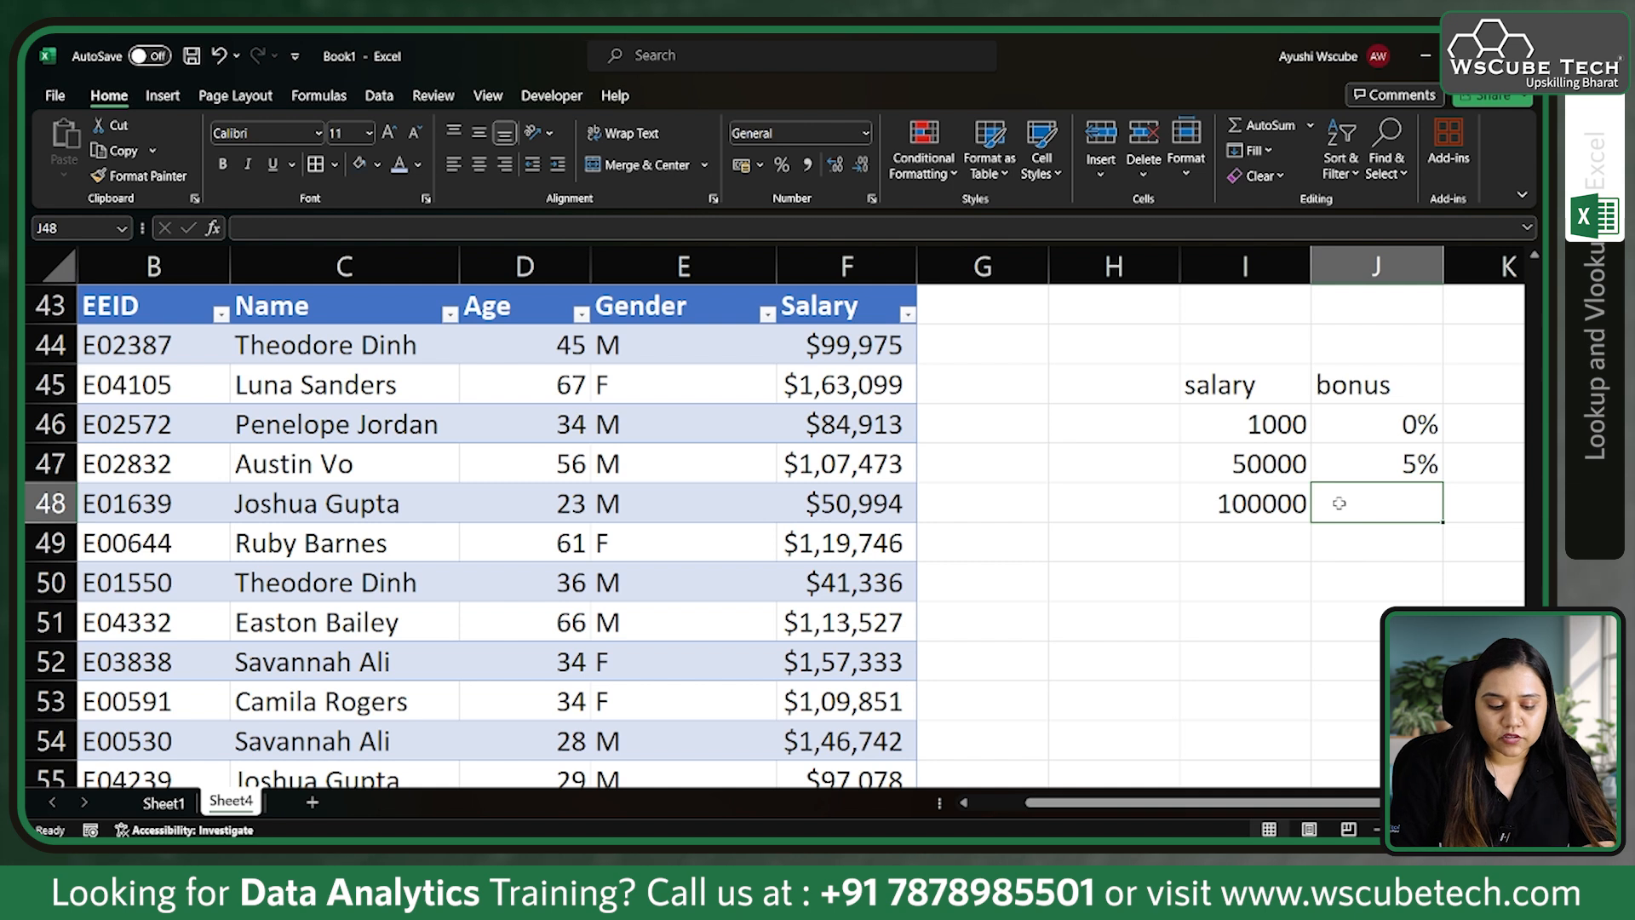
{"action": "type", "text": "10%"}
Enter the salary threshold 150000 in I49 with a bonus of 15% in J49
{"action": "left_click", "coordinate": [1243, 543]}
{"action": "type", "text": "1500"}
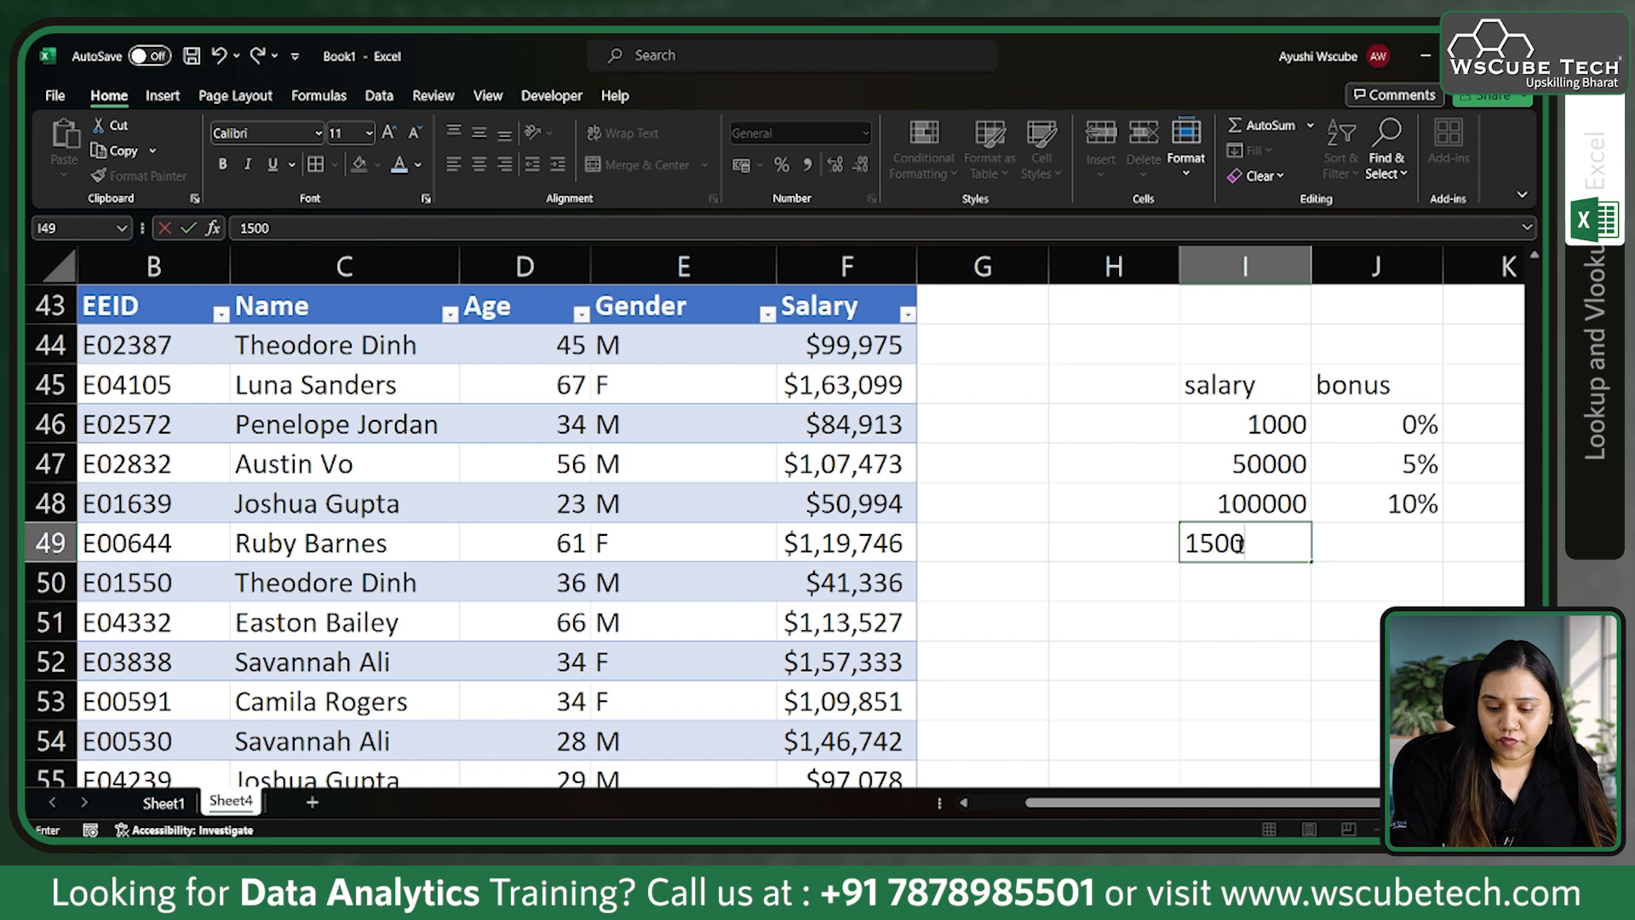
{"action": "type", "text": "00"}
{"action": "left_click", "coordinate": [1341, 551]}
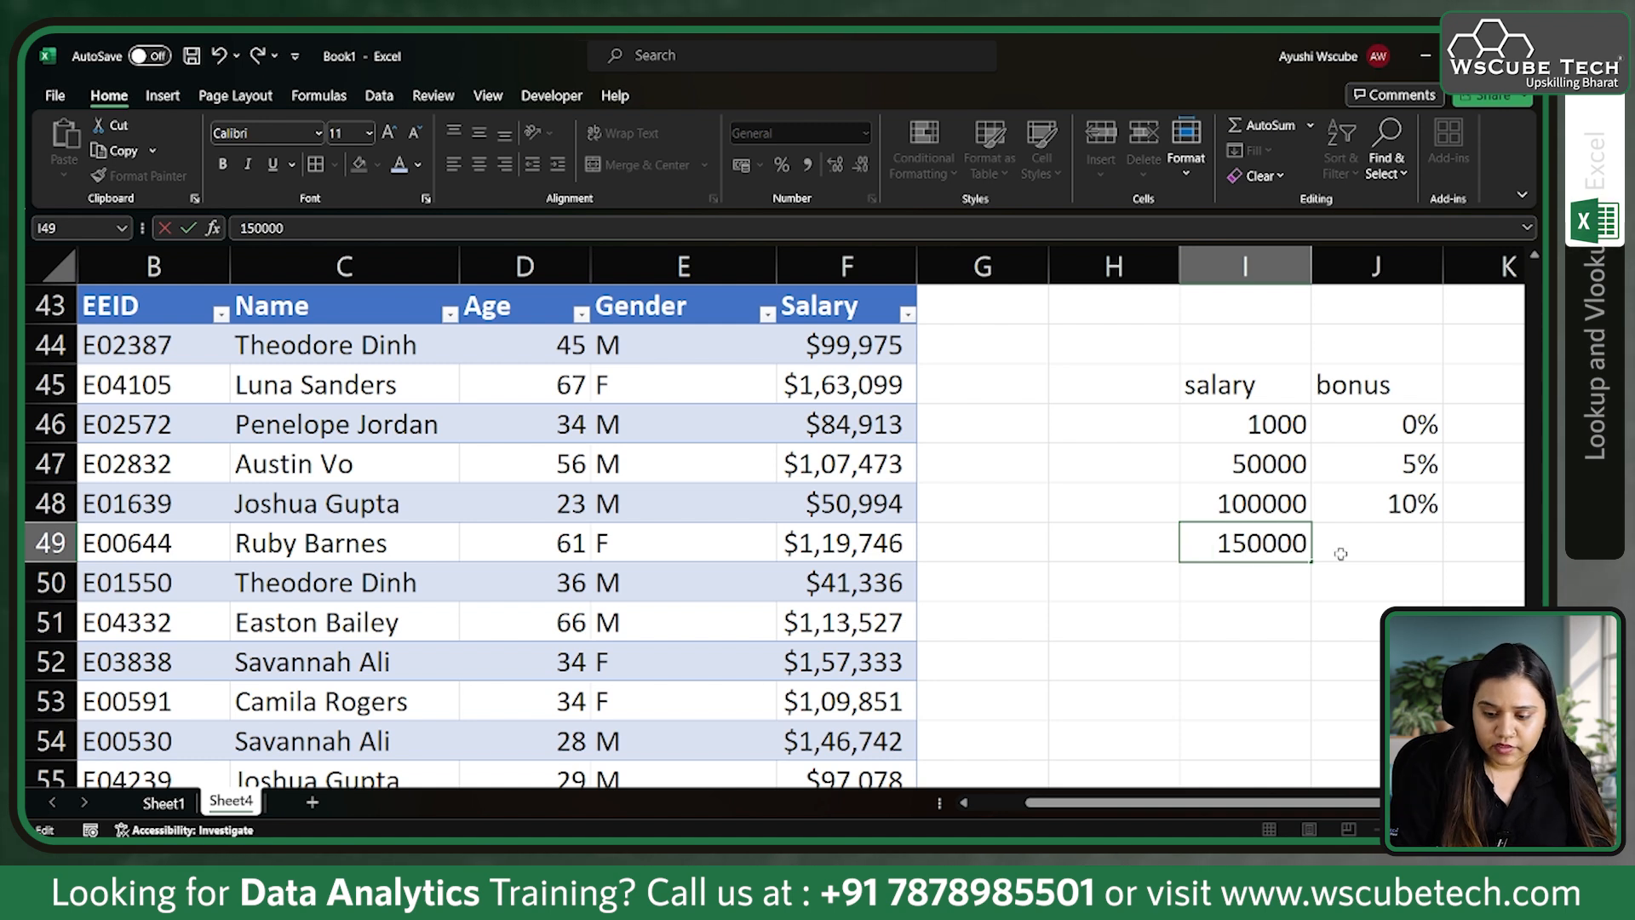
{"action": "type", "text": "15"}
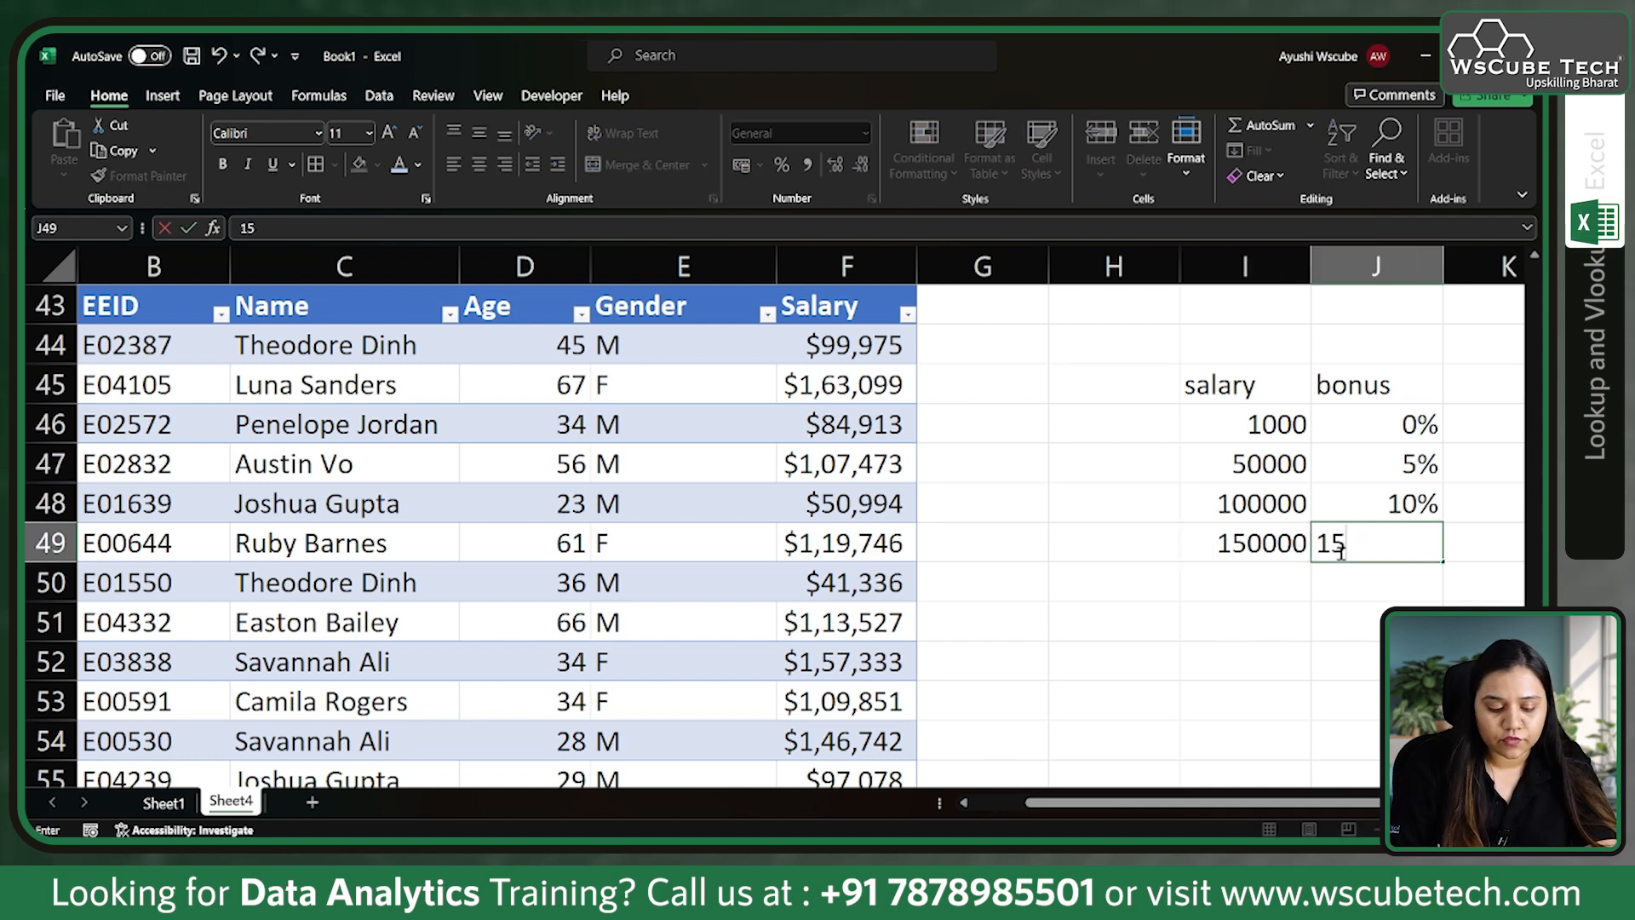
{"action": "type", "text": "5"}
{"action": "key", "text": "BackSpace"}
{"action": "type", "text": "%"}
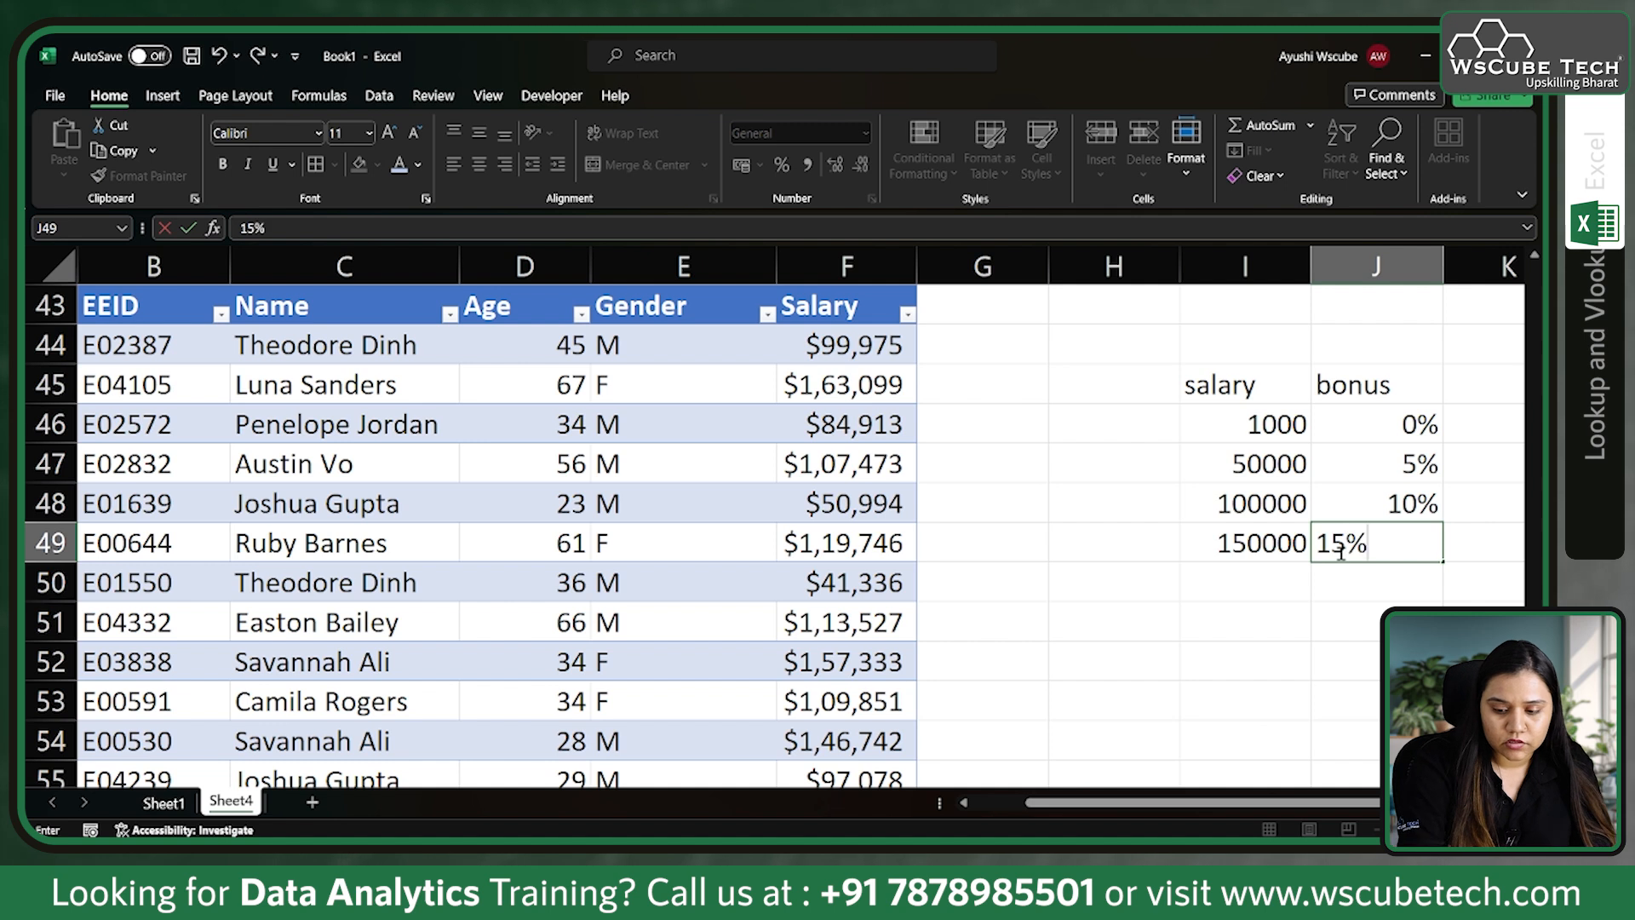
Enter the salary threshold 200000 in I50 with a bonus of 20% in J50
{"action": "left_click", "coordinate": [1243, 592]}
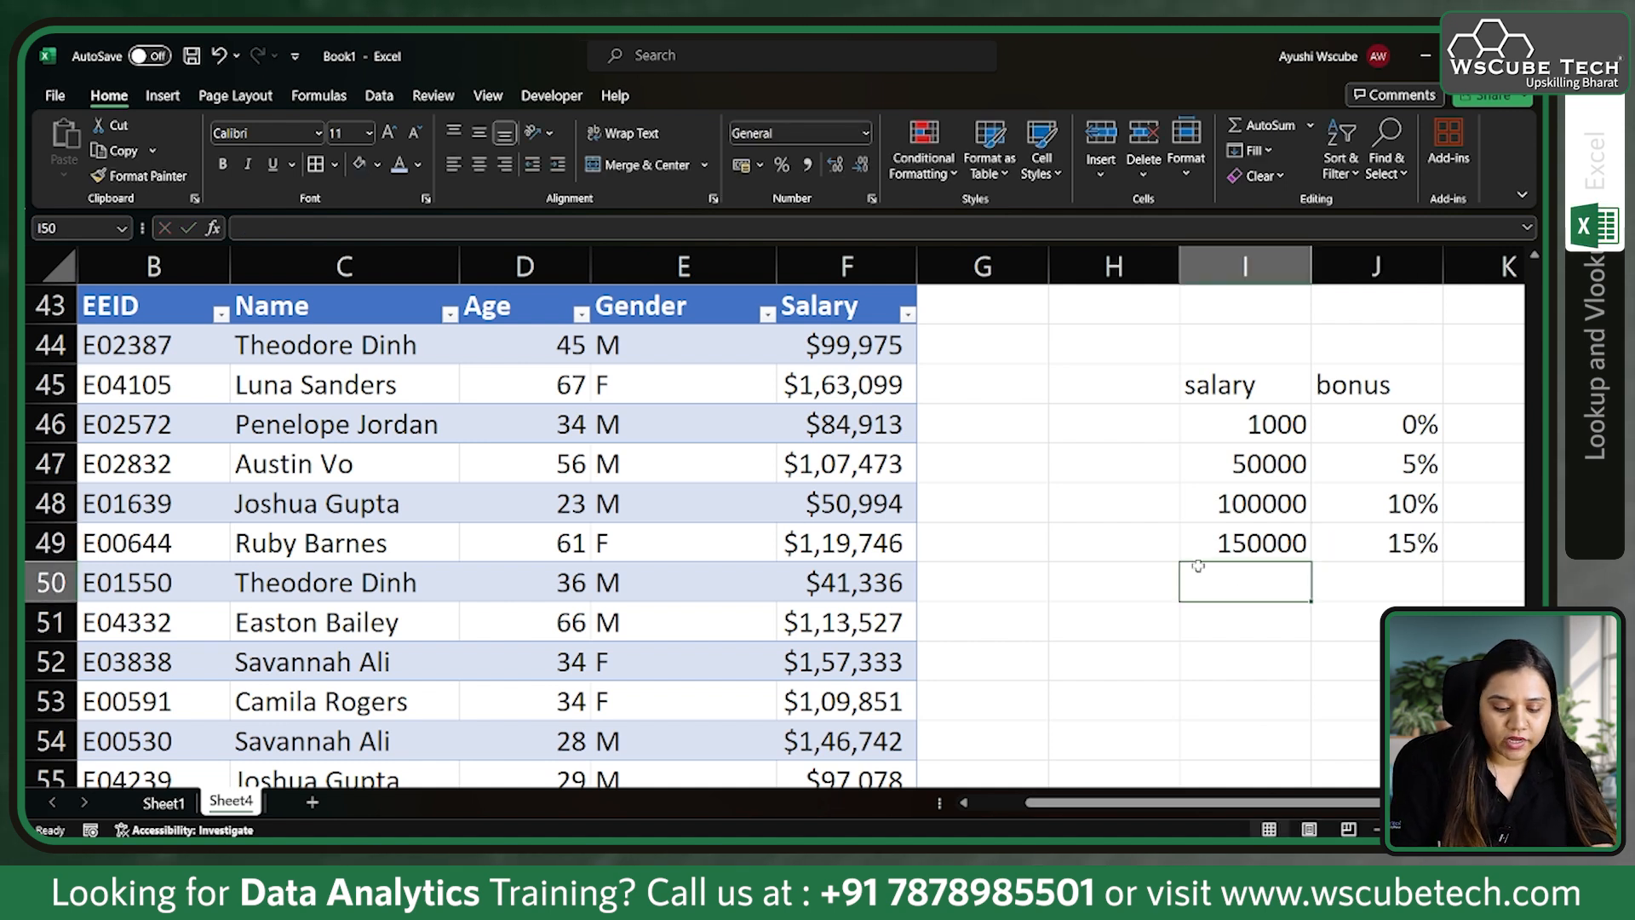
{"action": "type", "text": "200000"}
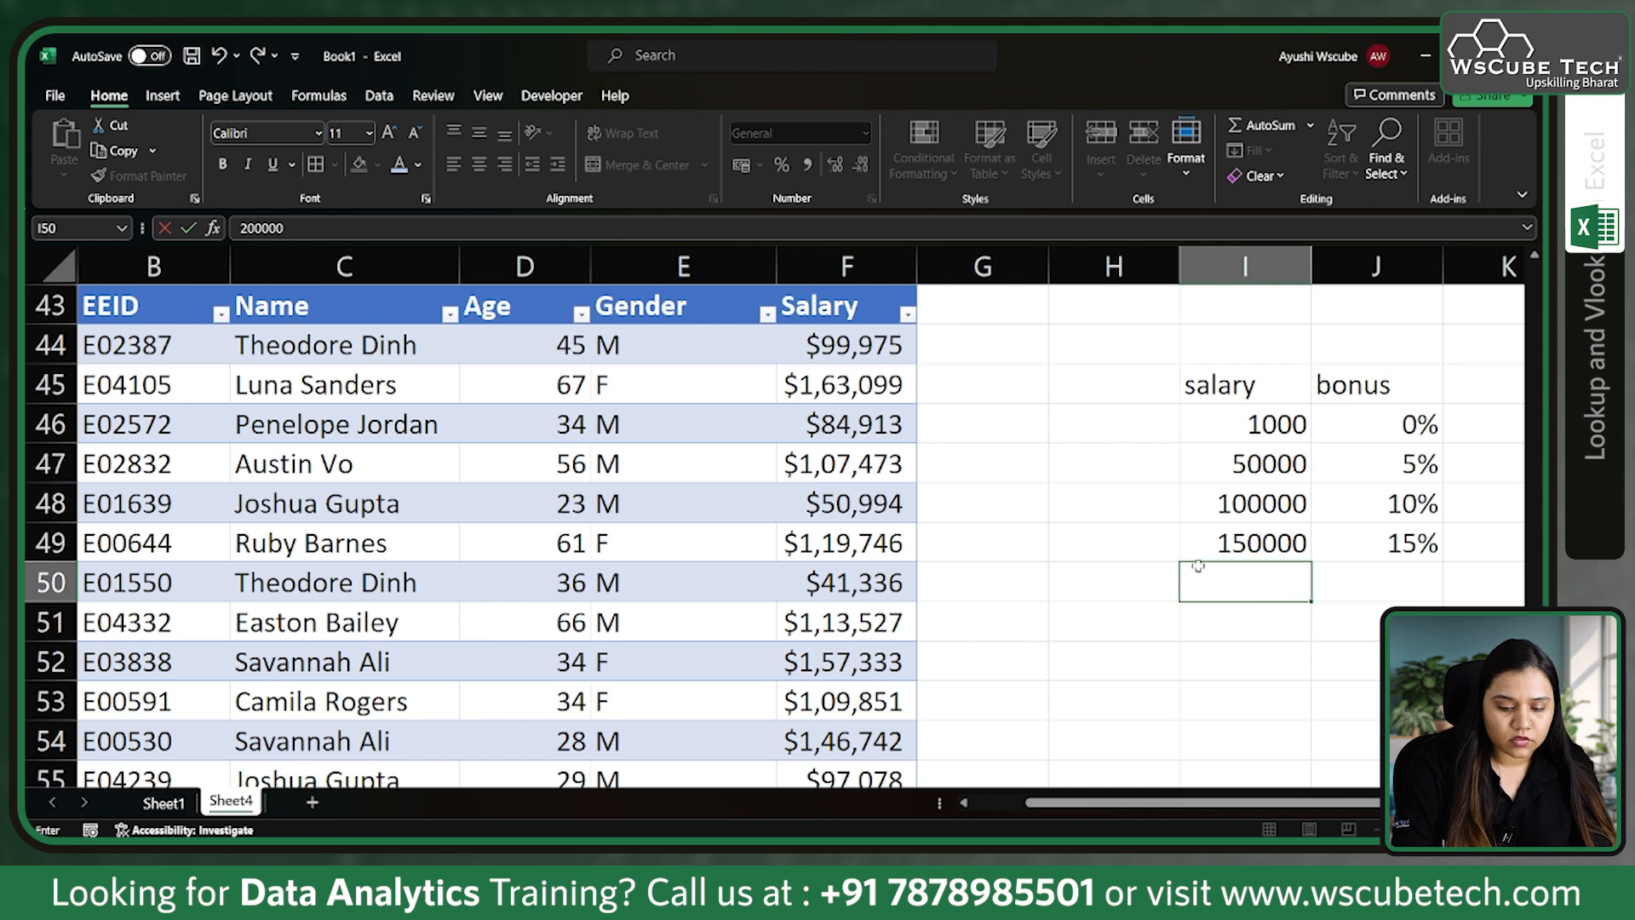
{"action": "left_click", "coordinate": [1348, 591]}
{"action": "type", "text": "20%"}
{"action": "key", "text": "Return"}
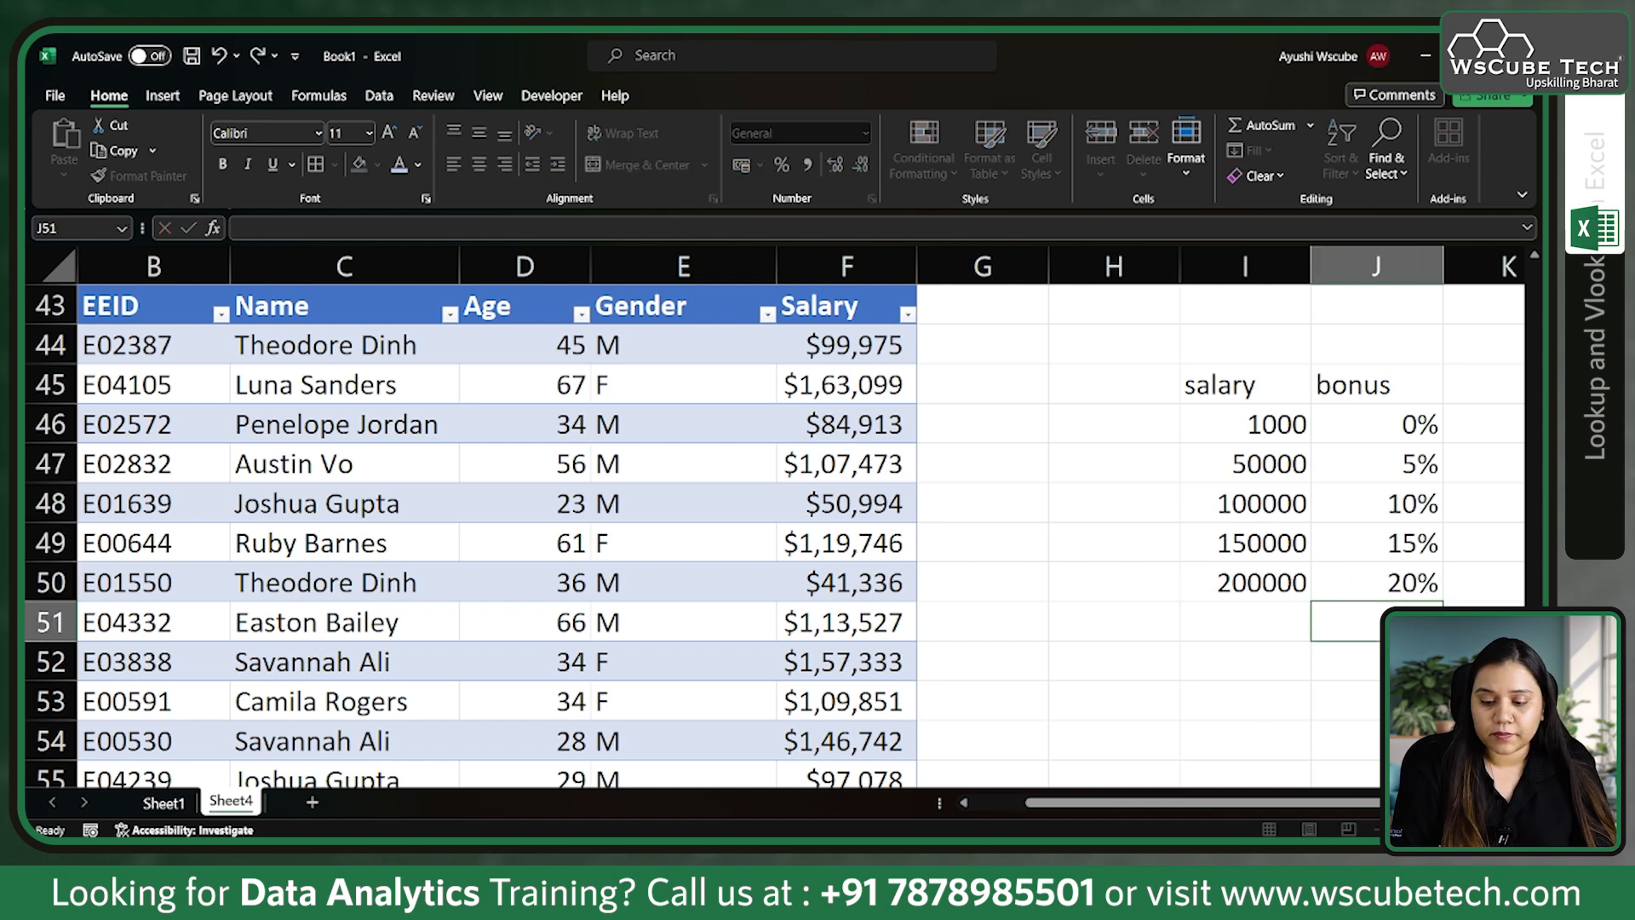
In G44, enter a LOOKUP formula using the row's Salary, with absolute lookup vector $I$46:$I$50 and result vector $J$46:$J$50
{"action": "scroll", "coordinate": [1180, 579], "scroll_direction": "up", "scroll_amount": 1}
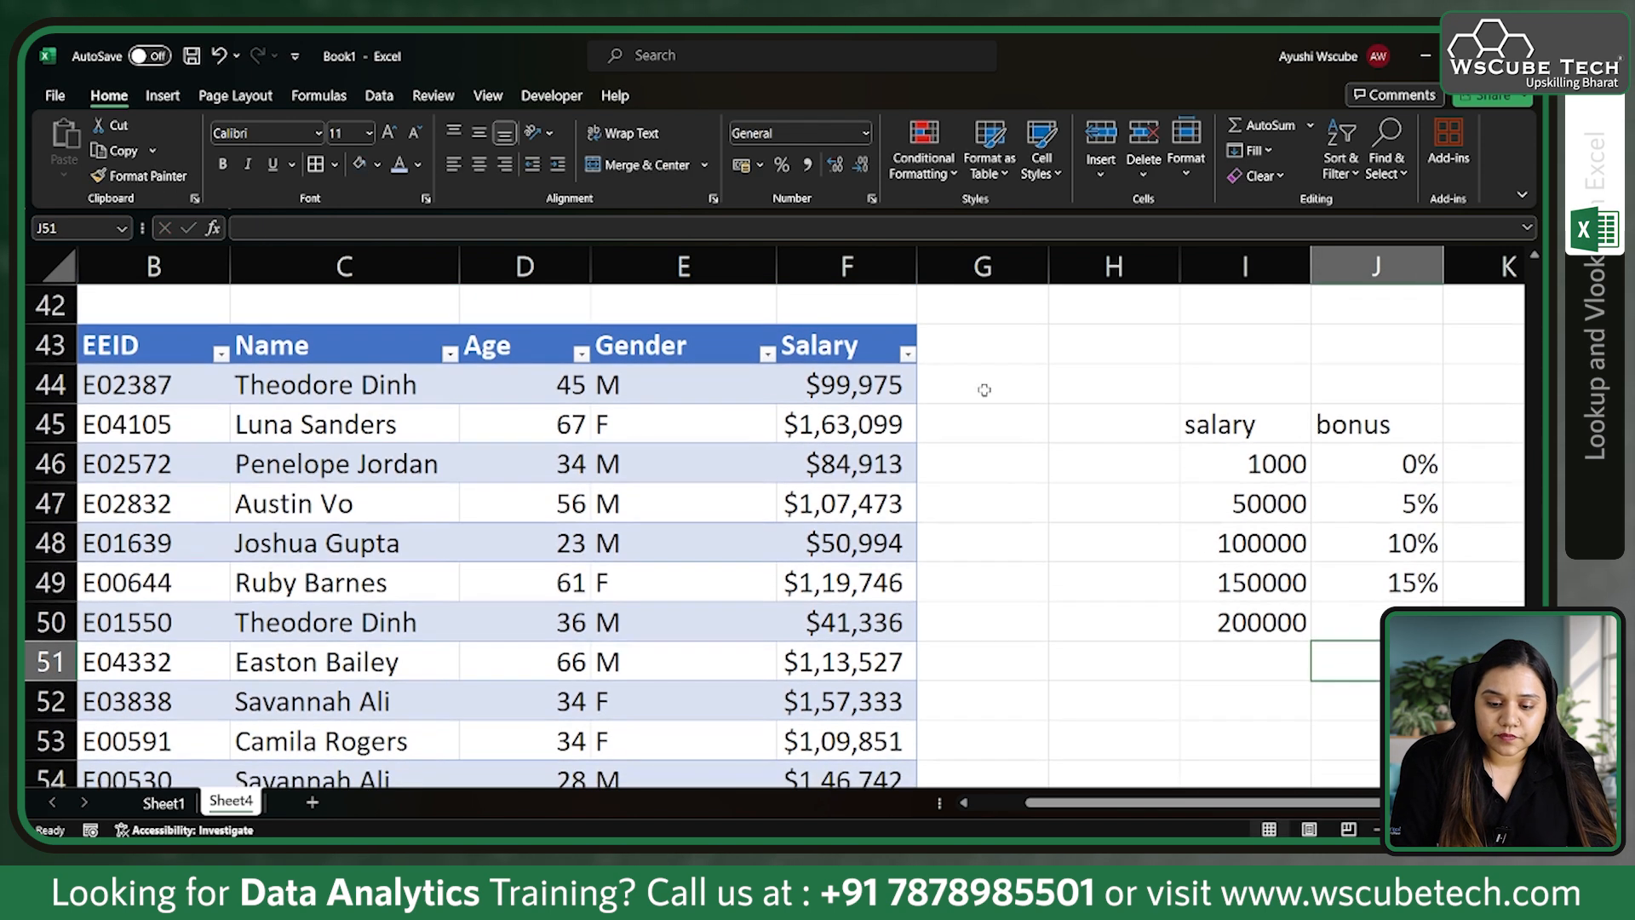
{"action": "left_click", "coordinate": [961, 383]}
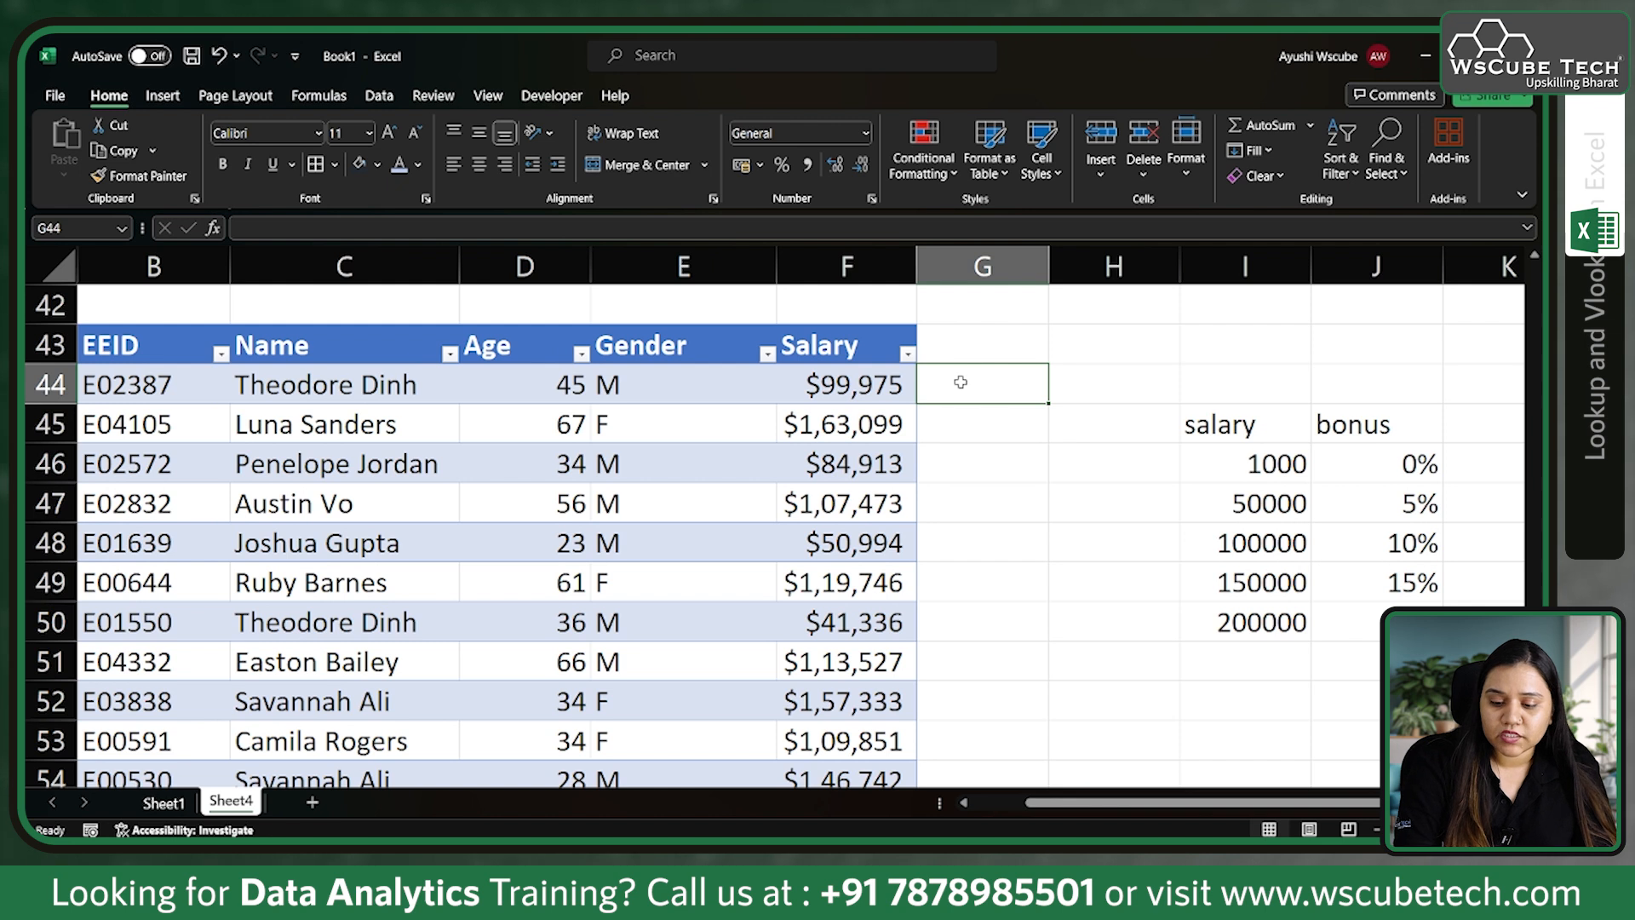
{"action": "type", "text": "=l"}
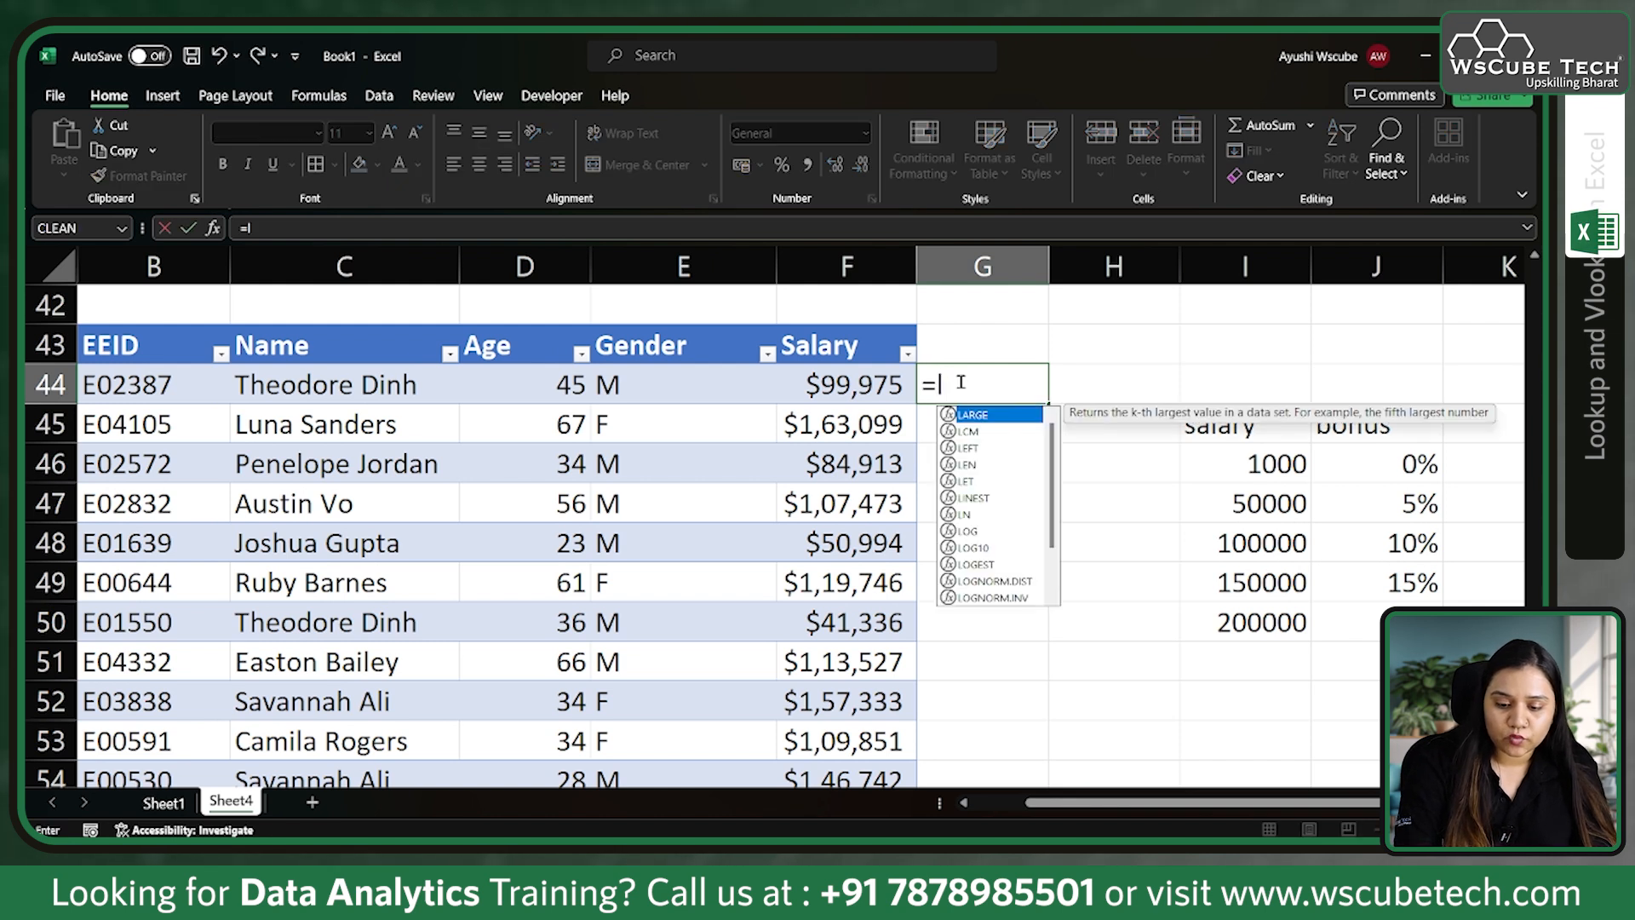
{"action": "type", "text": "oo"}
{"action": "key", "text": "Tab"}
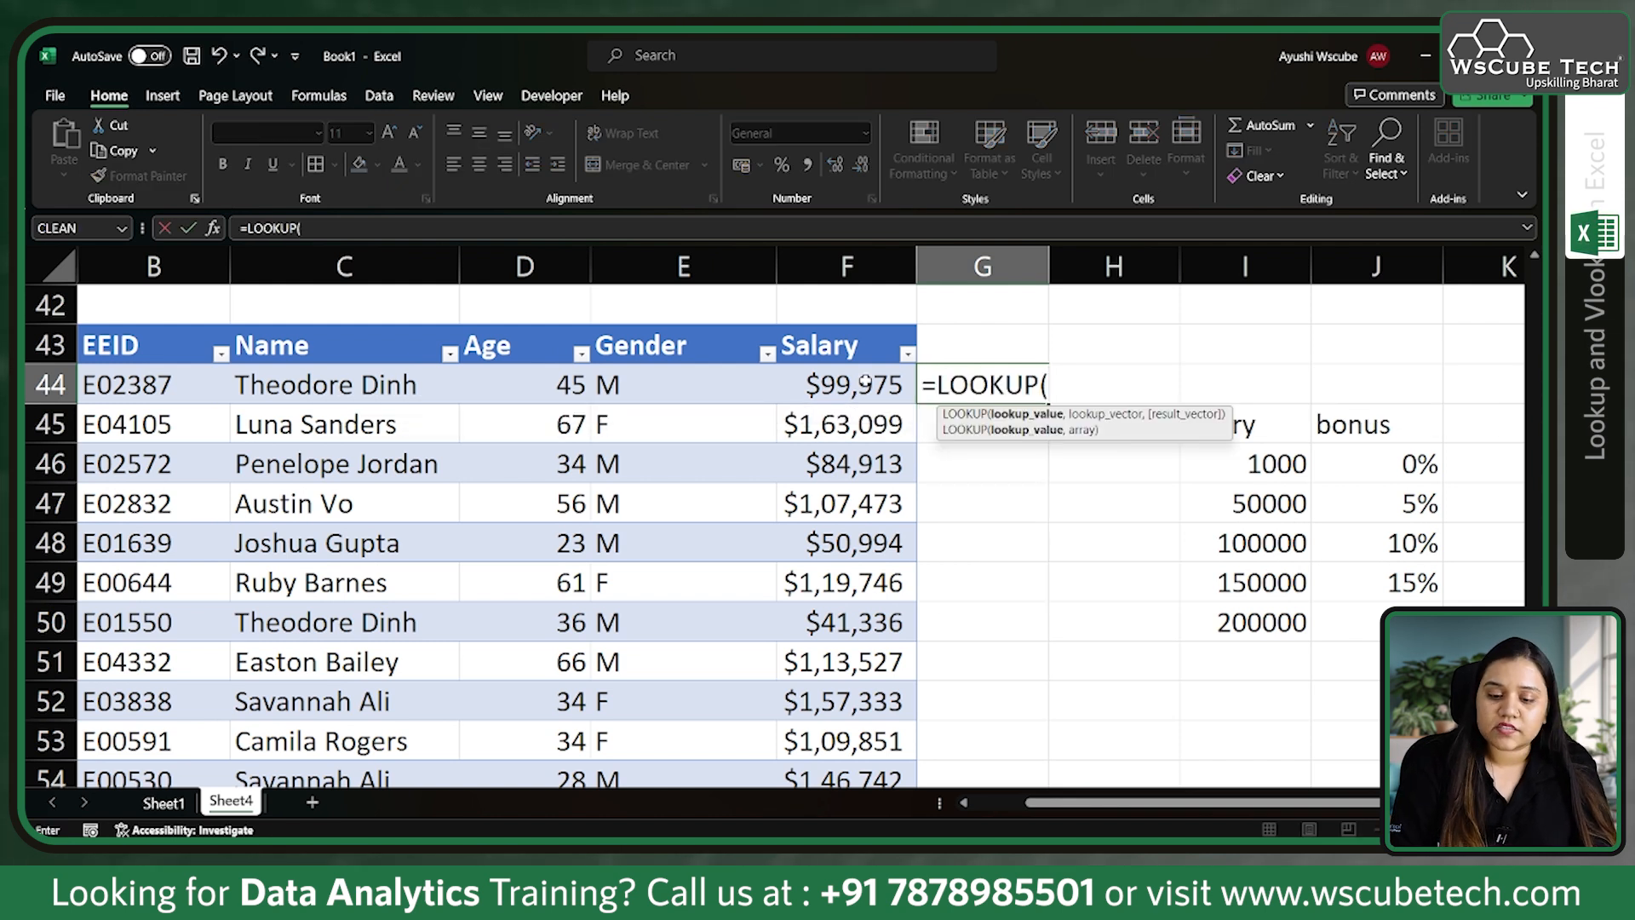
{"action": "left_click", "coordinate": [862, 383]}
{"action": "type", "text": ","}
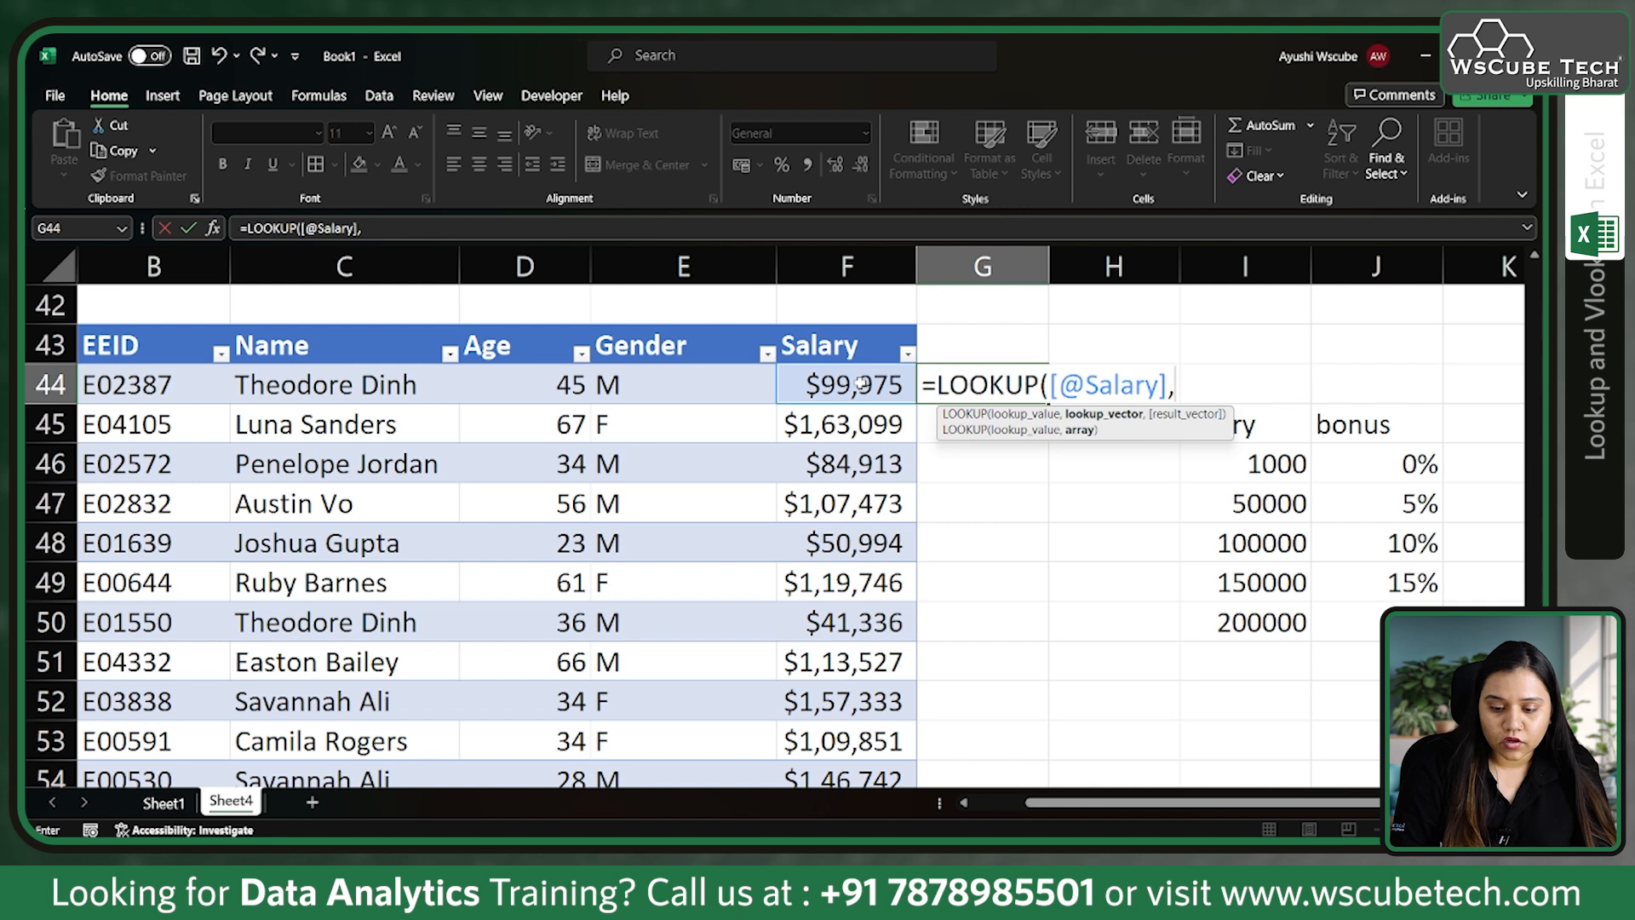
{"action": "left_click_drag", "start_coordinate": [1274, 465], "coordinate": [1269, 615]}
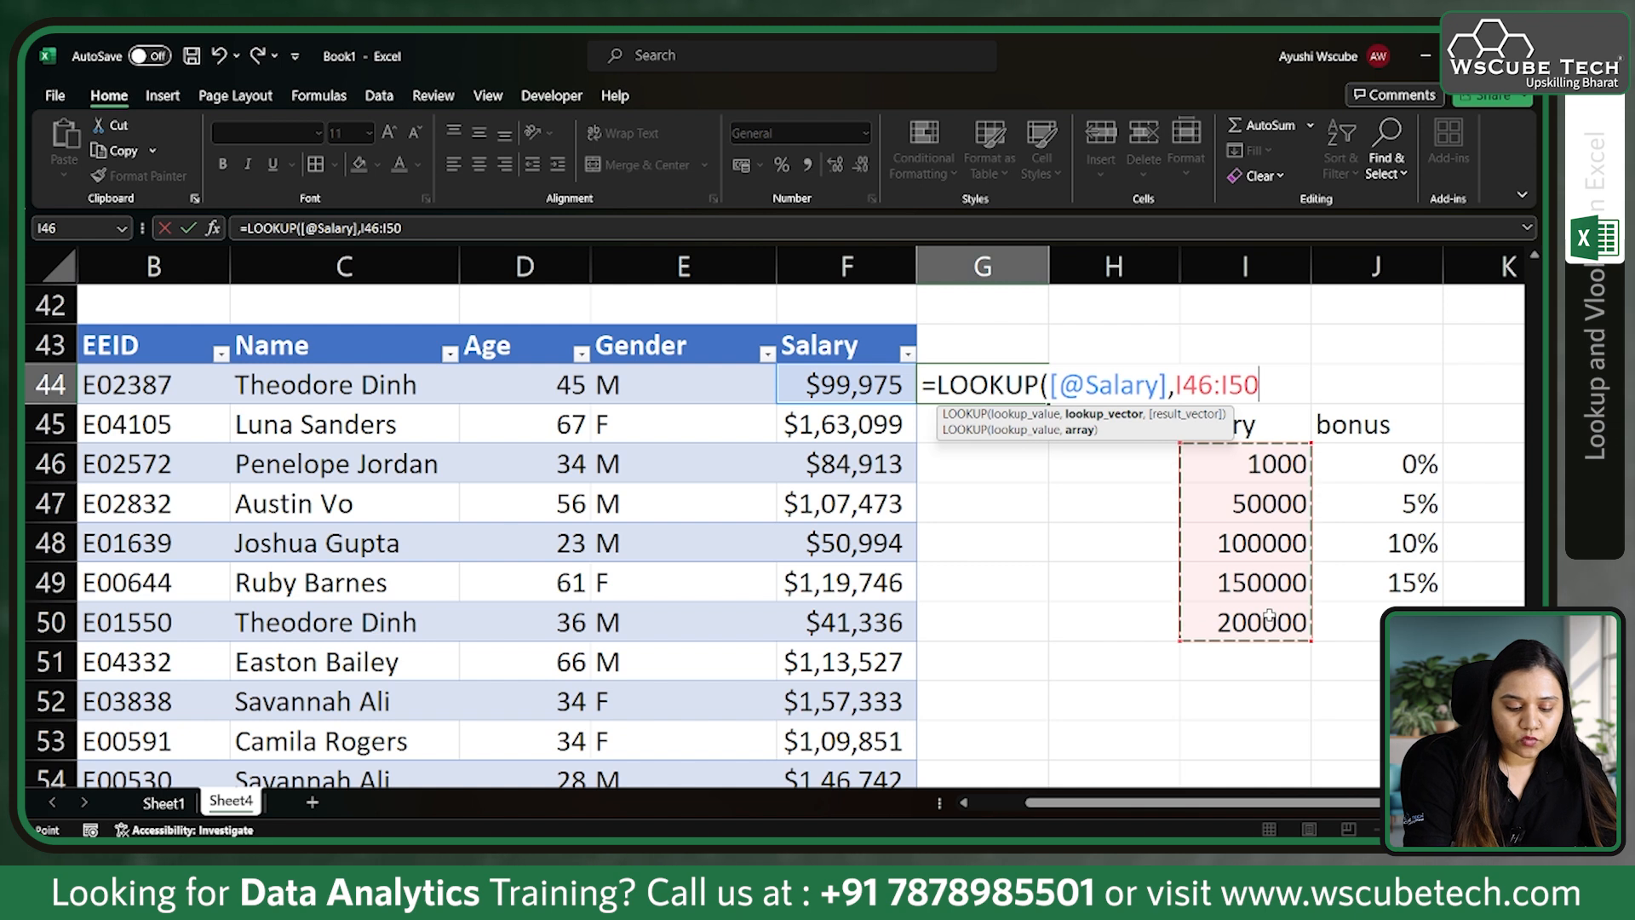
{"action": "key", "text": "F4"}
{"action": "type", "text": ","}
{"action": "left_click_drag", "start_coordinate": [1415, 473], "coordinate": [1414, 626]}
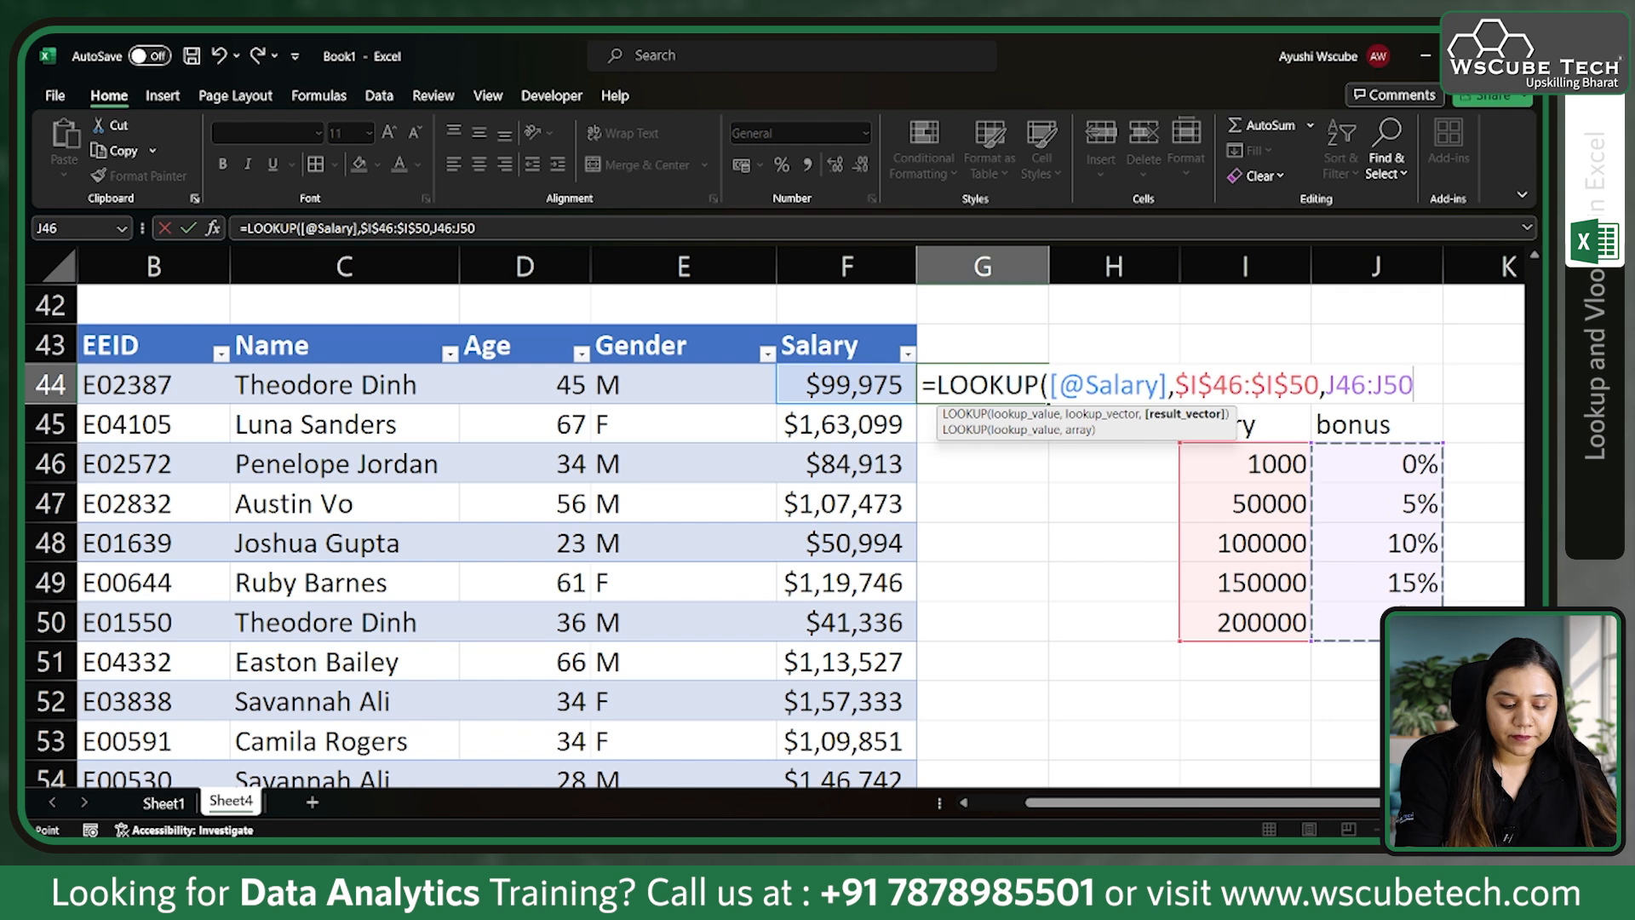
{"action": "key", "text": "F4"}
{"action": "type", "text": ")"}
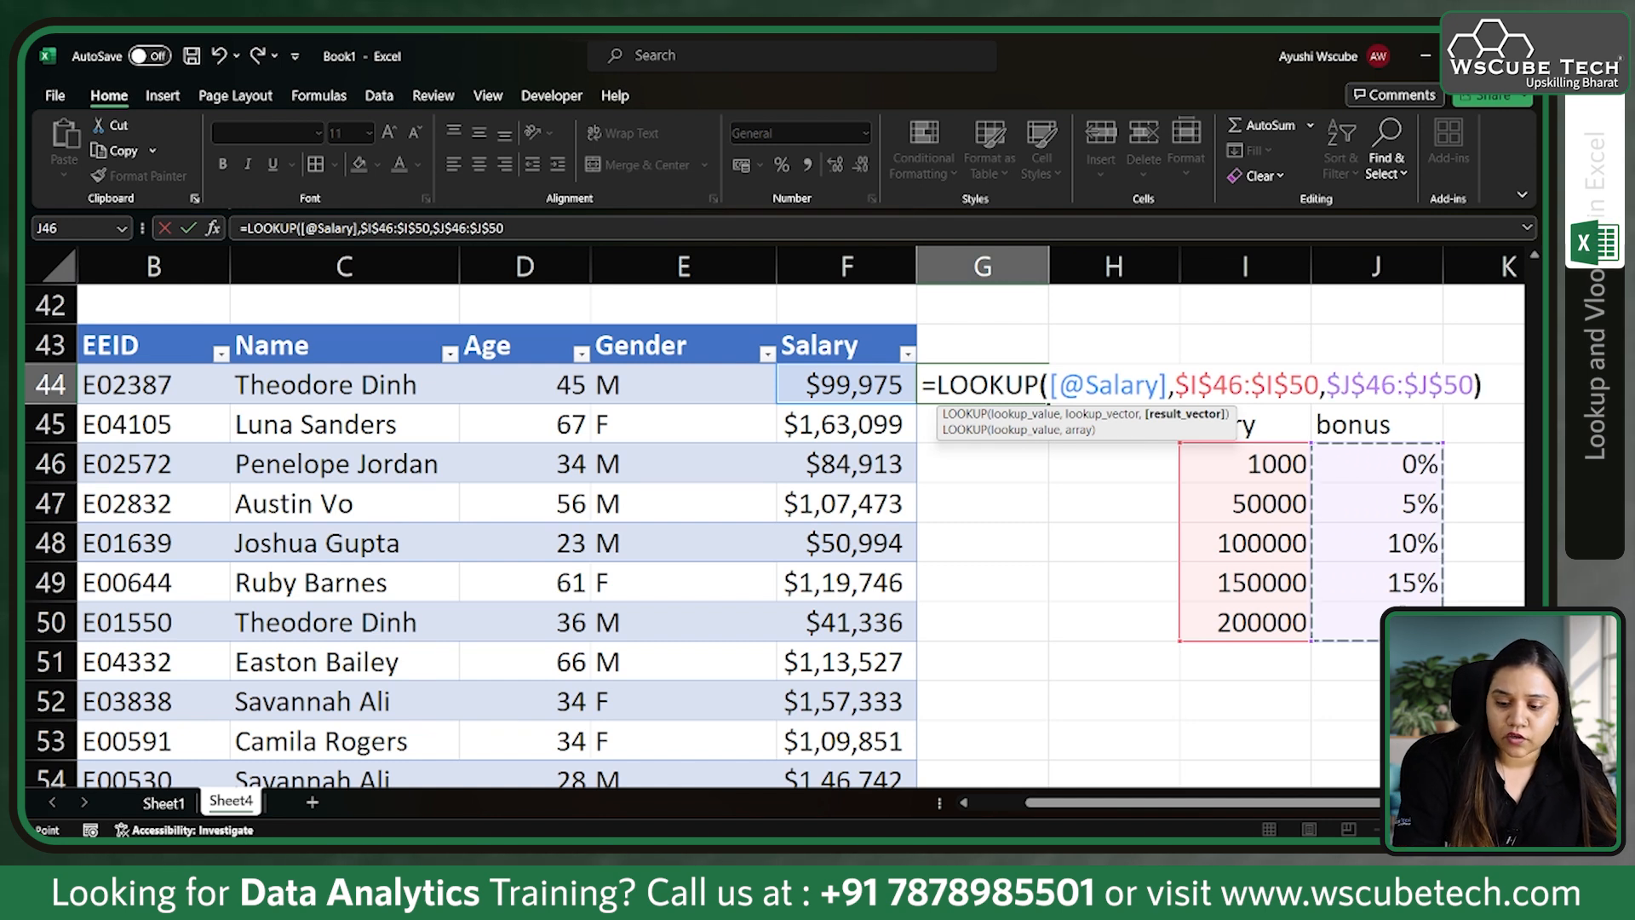
{"action": "key", "text": "Return"}
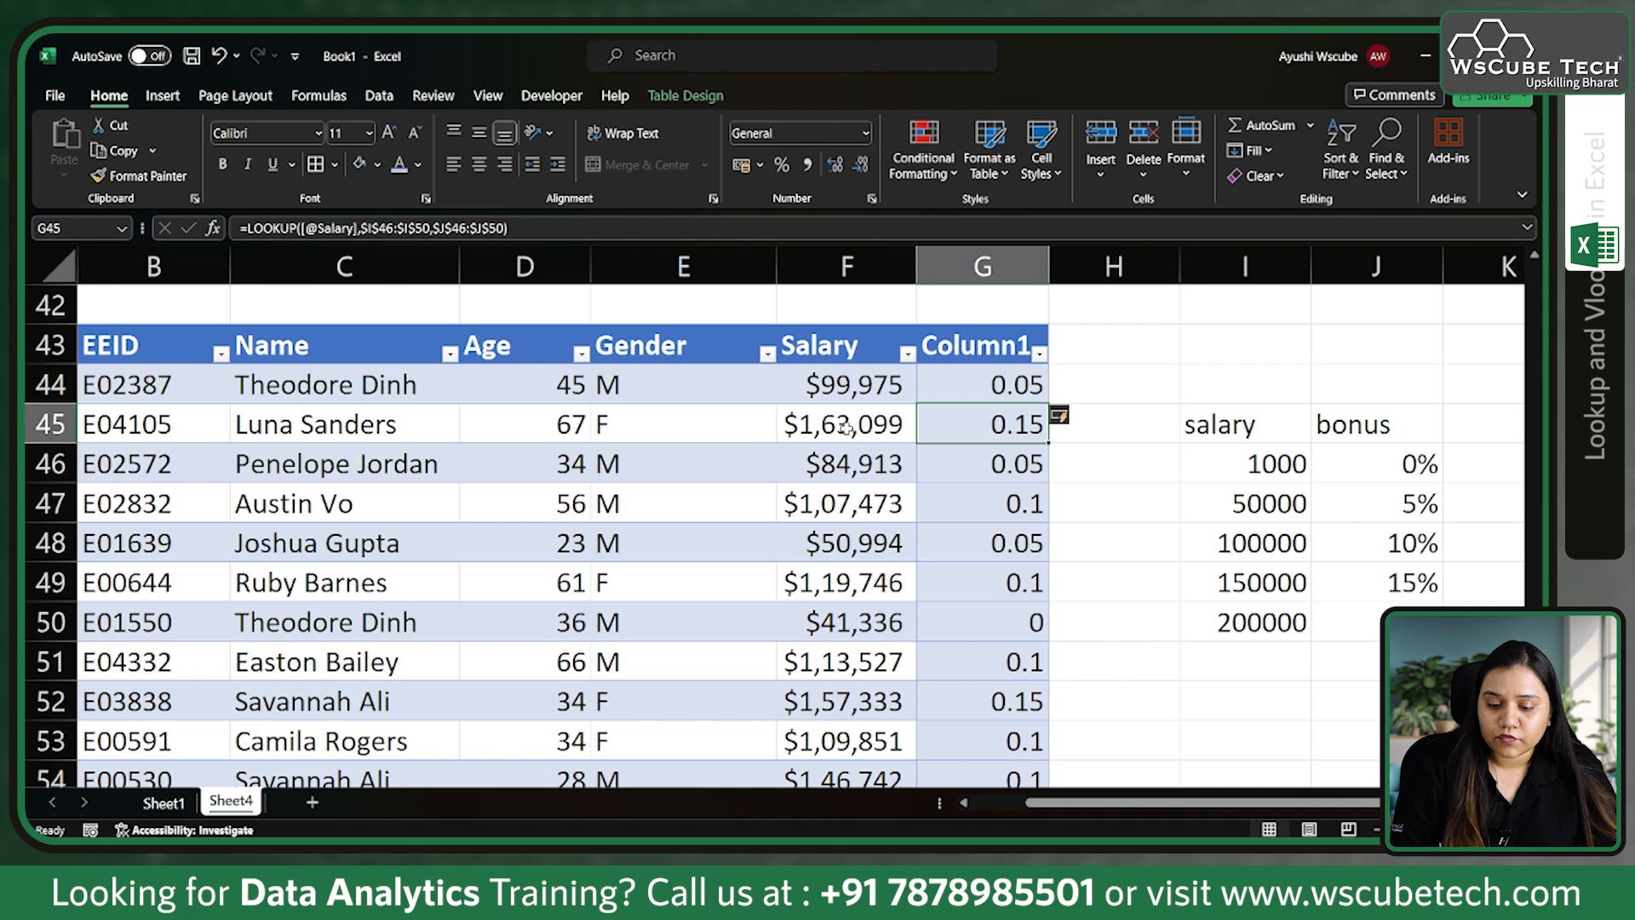
Compare the looked-up bonus rates in column G with the salaries and the thresholds in the salary and bonus table
{"action": "left_click", "coordinate": [986, 497]}
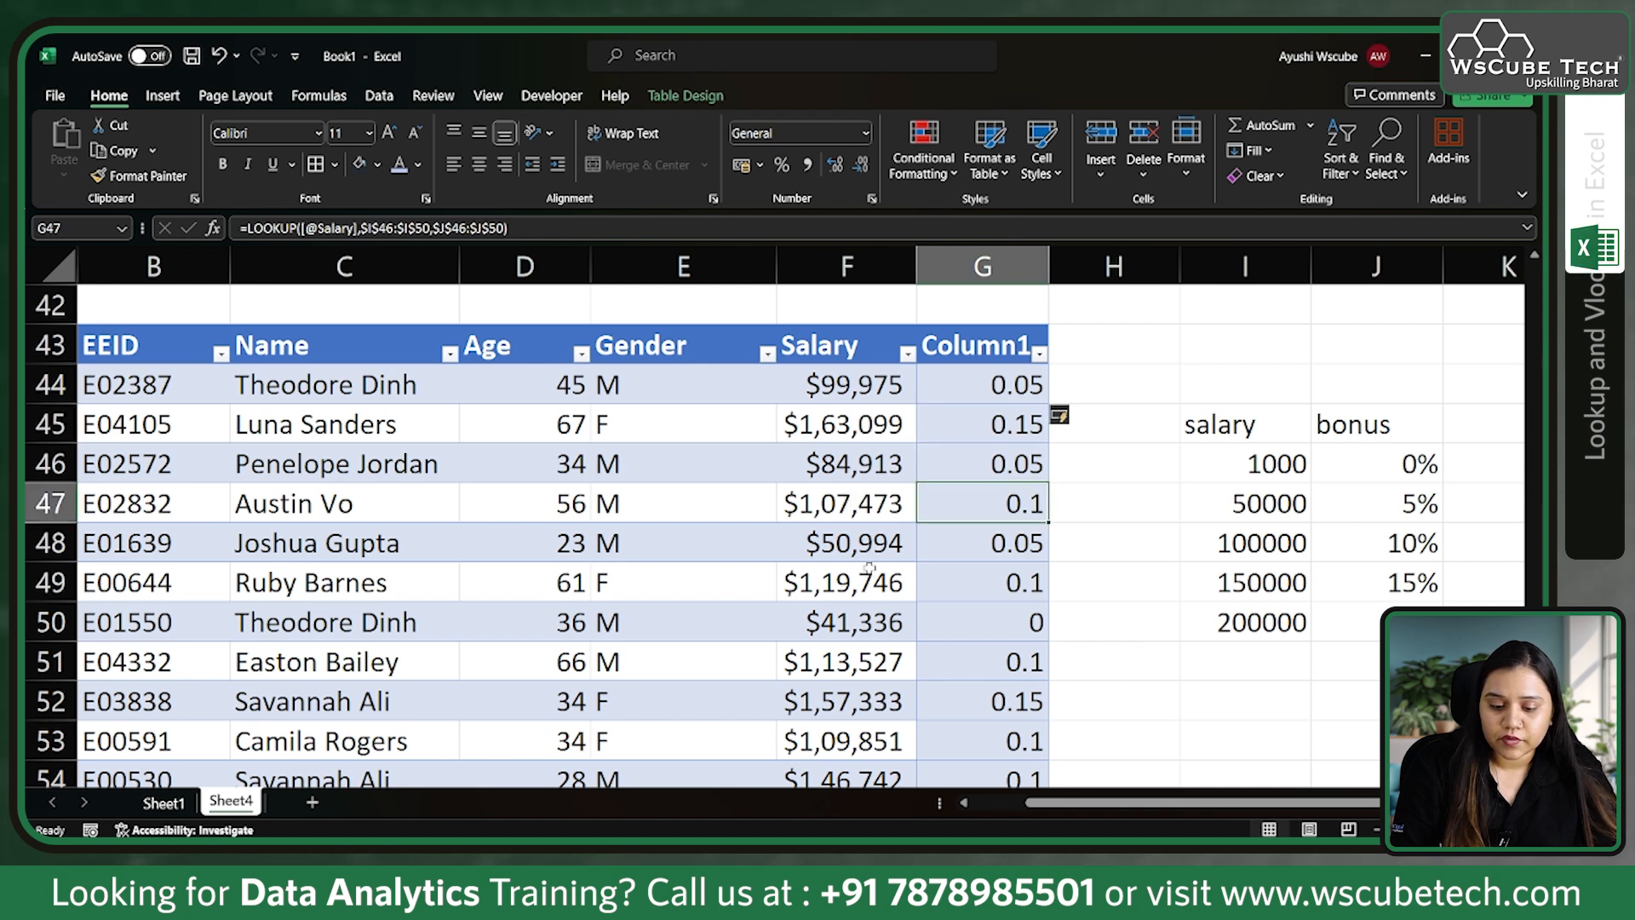
{"action": "scroll", "coordinate": [877, 487], "scroll_direction": "down", "scroll_amount": 1}
{"action": "scroll", "coordinate": [869, 568], "scroll_direction": "down", "scroll_amount": 2}
{"action": "scroll", "coordinate": [818, 446], "scroll_direction": "up", "scroll_amount": 4}
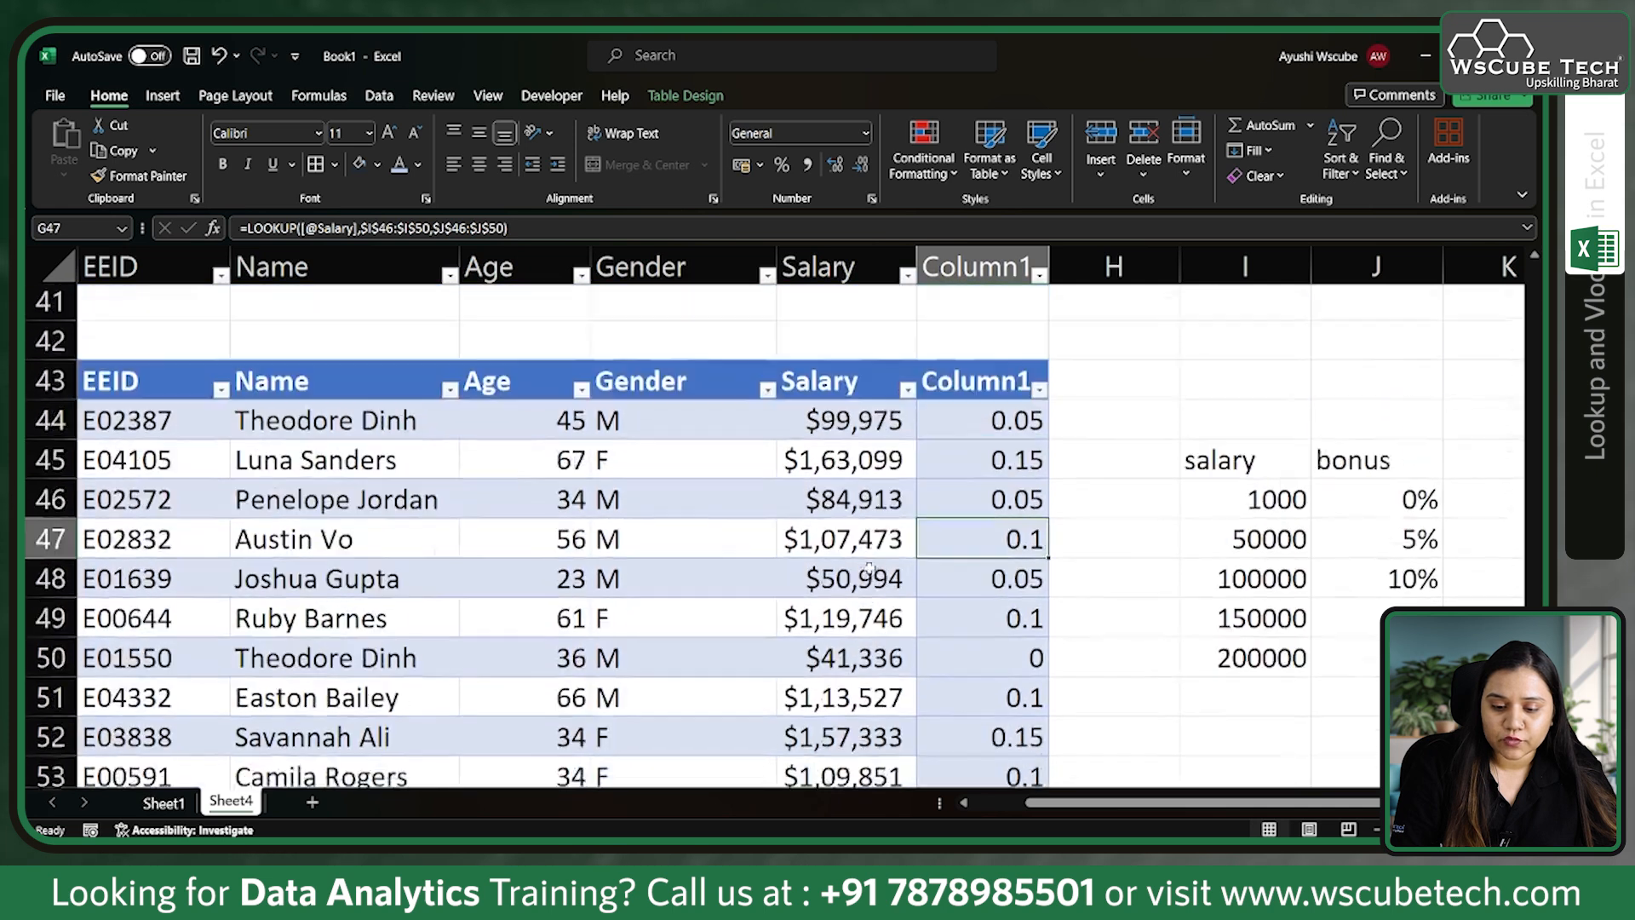
{"action": "scroll", "coordinate": [818, 446], "scroll_direction": "down", "scroll_amount": 2}
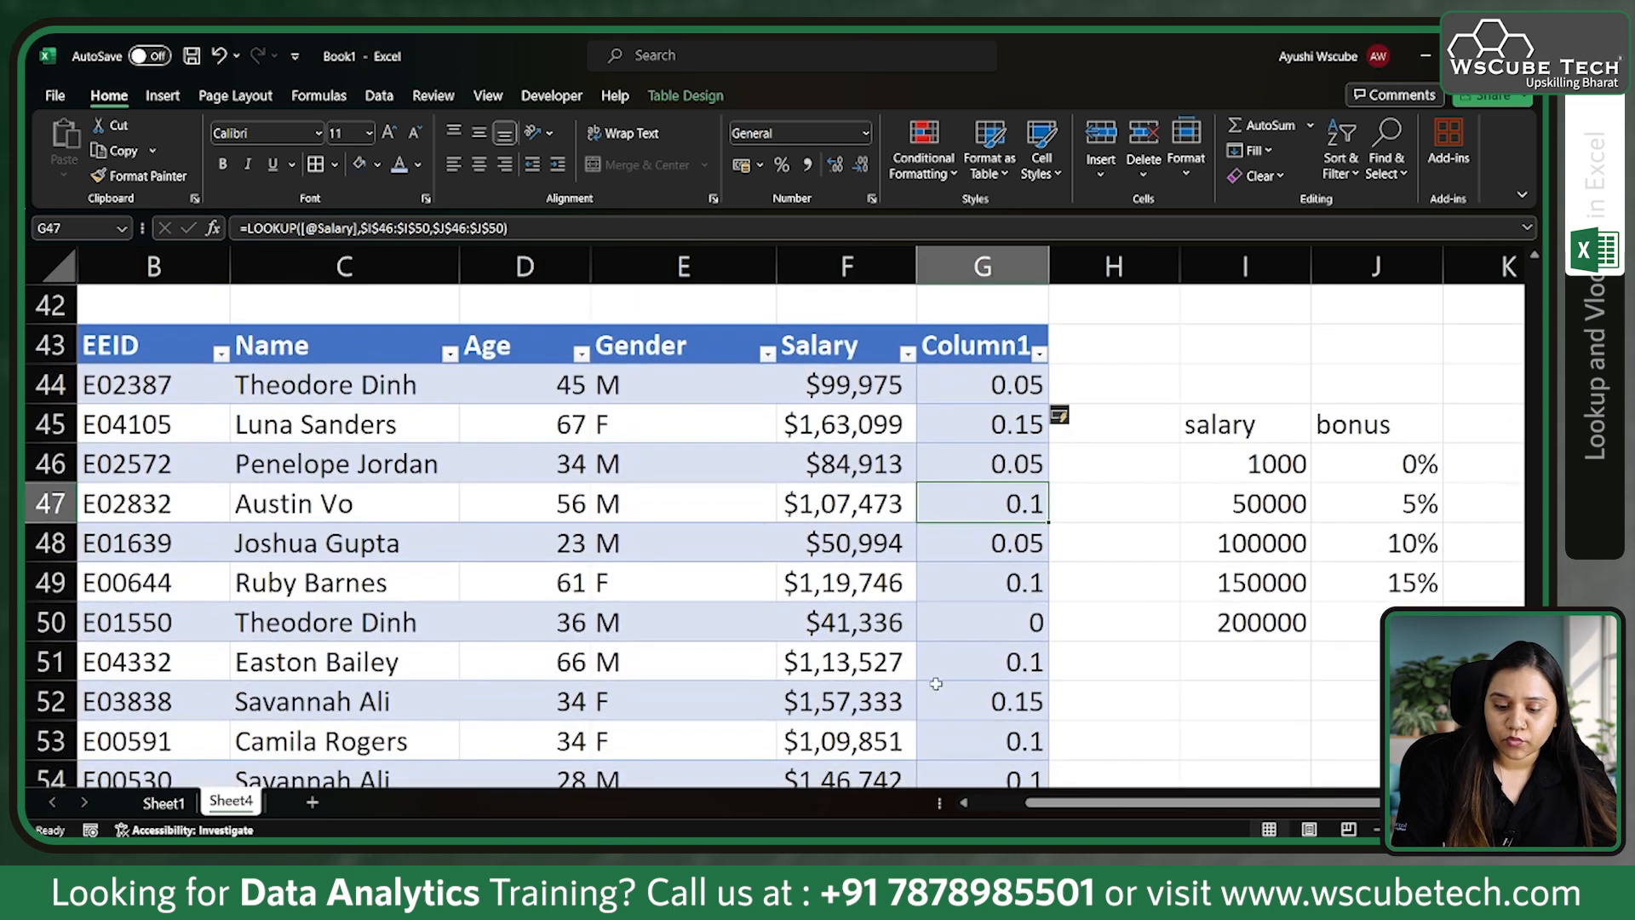
{"action": "scroll", "coordinate": [850, 562], "scroll_direction": "down", "scroll_amount": 1}
{"action": "scroll", "coordinate": [936, 647], "scroll_direction": "up", "scroll_amount": 1}
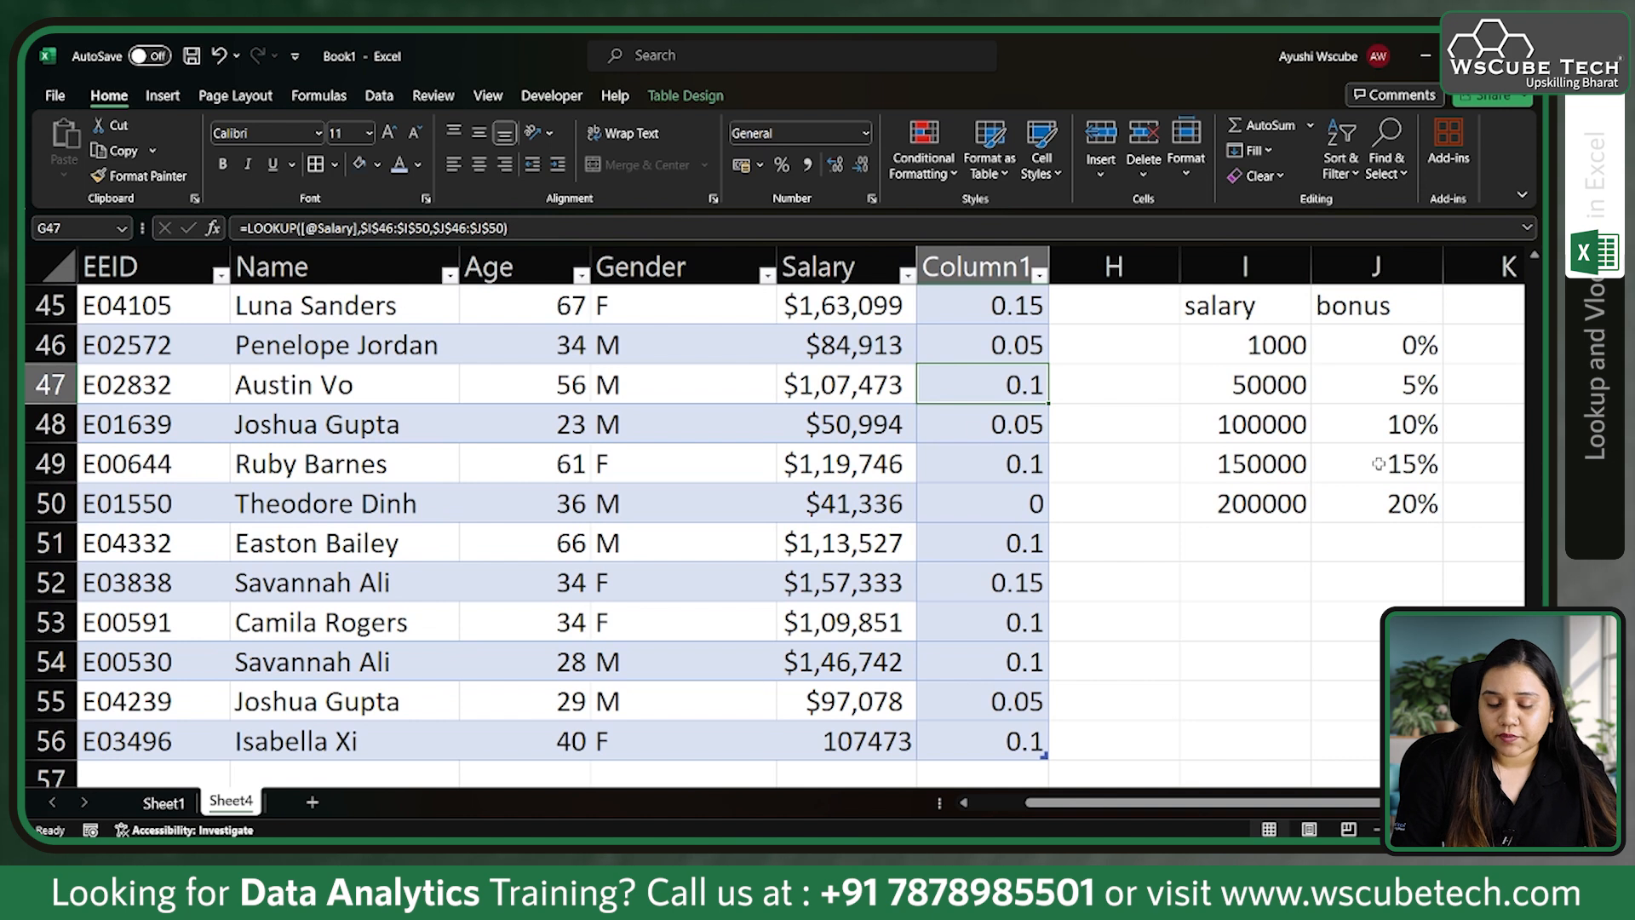
{"action": "scroll", "coordinate": [1000, 386], "scroll_direction": "up", "scroll_amount": 1}
{"action": "scroll", "coordinate": [1000, 387], "scroll_direction": "up", "scroll_amount": 1}
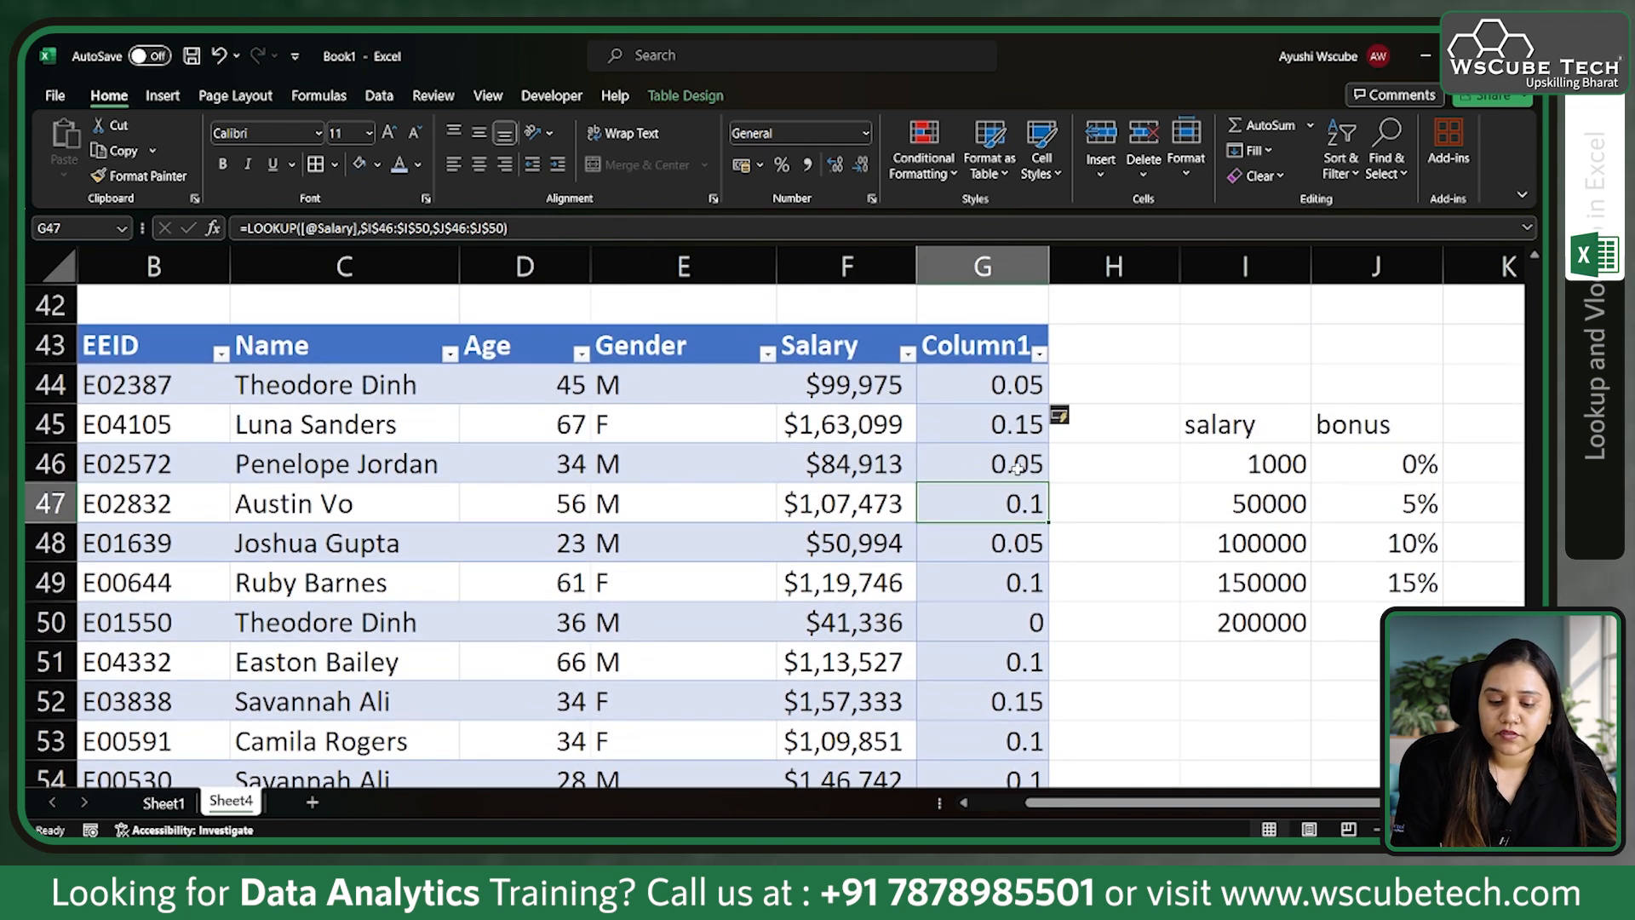
{"action": "scroll", "coordinate": [1001, 528], "scroll_direction": "down", "scroll_amount": 1}
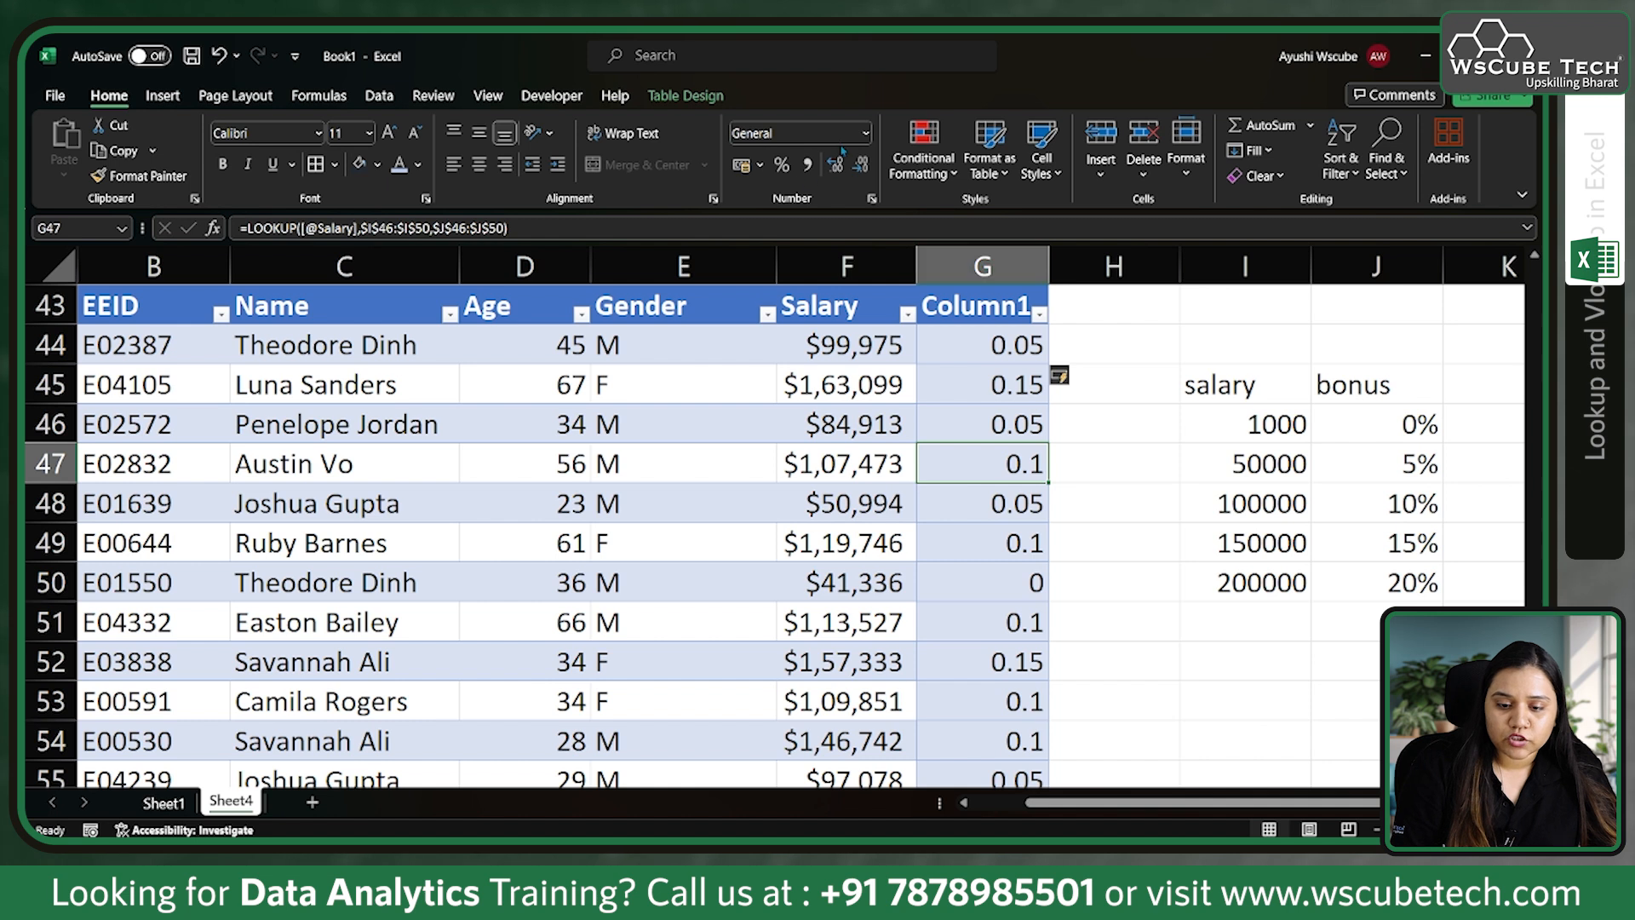
Format all the looked-up bonus values in the employee table's Column1 as Percentage
{"action": "left_click", "coordinate": [865, 133]}
{"action": "left_click", "coordinate": [838, 495]}
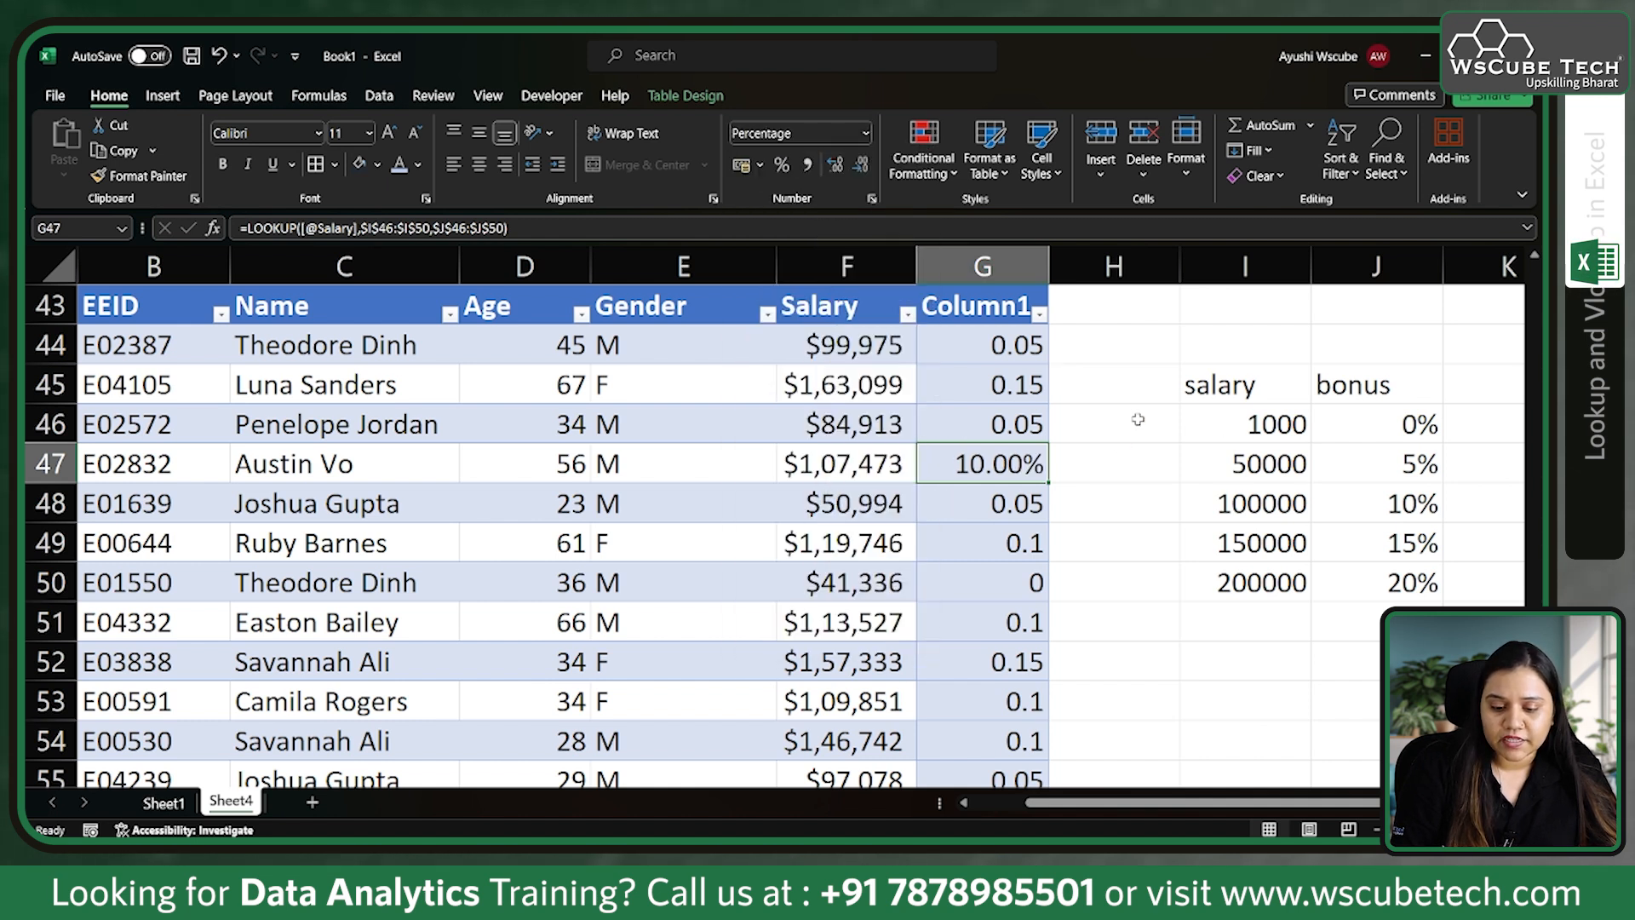
{"action": "left_click", "coordinate": [1138, 419]}
{"action": "left_click", "coordinate": [988, 288]}
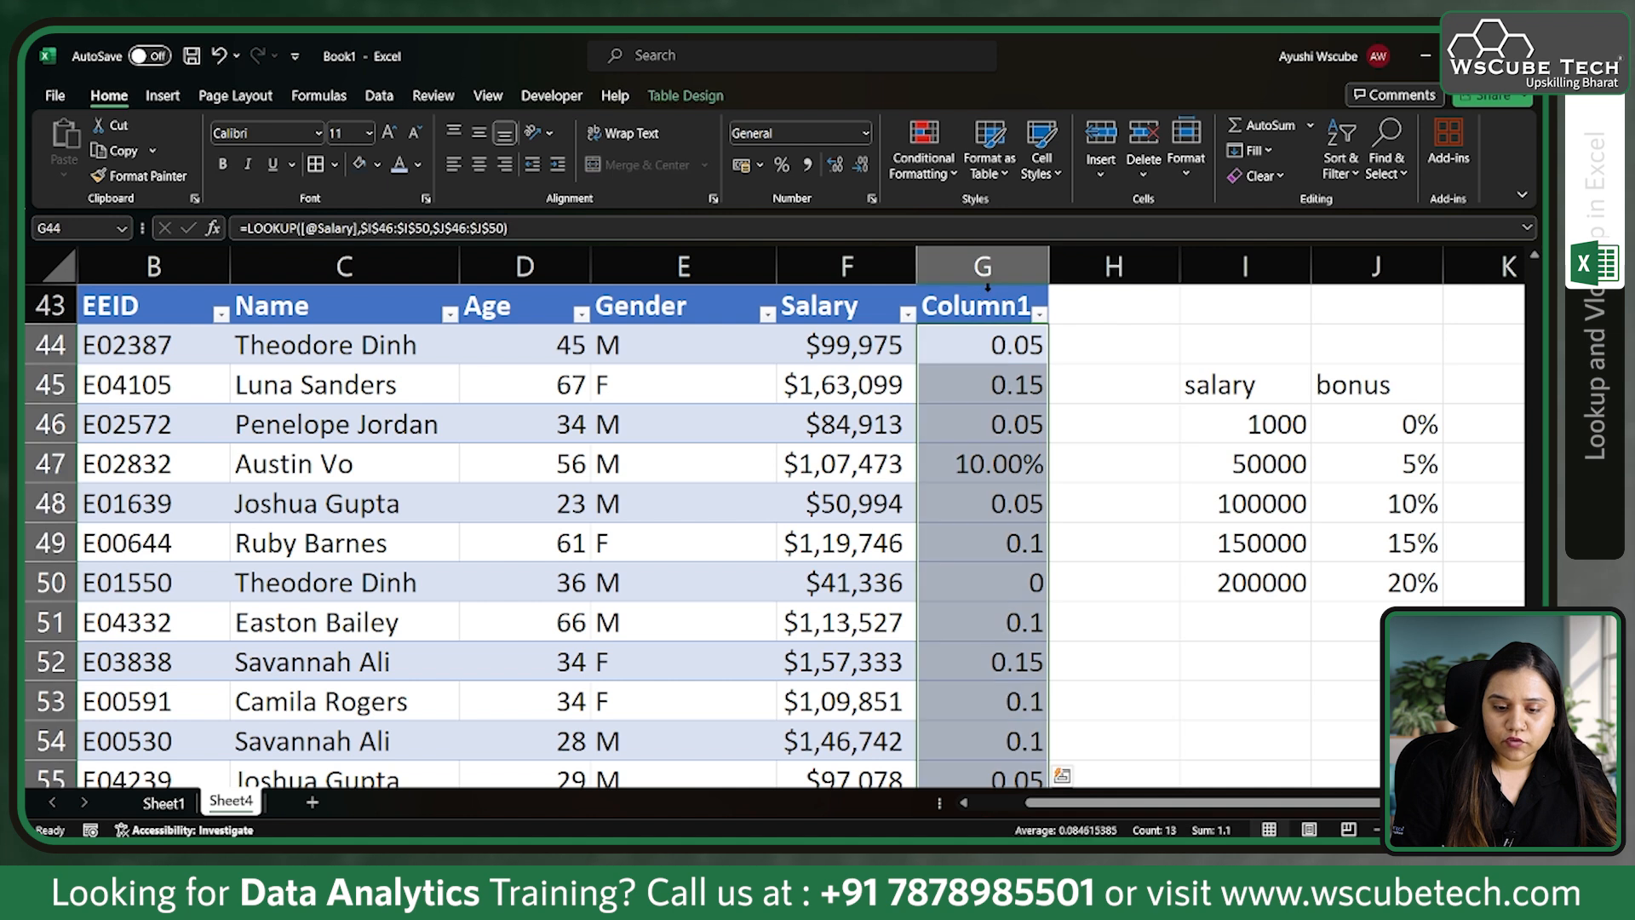
{"action": "left_click", "coordinate": [865, 133]}
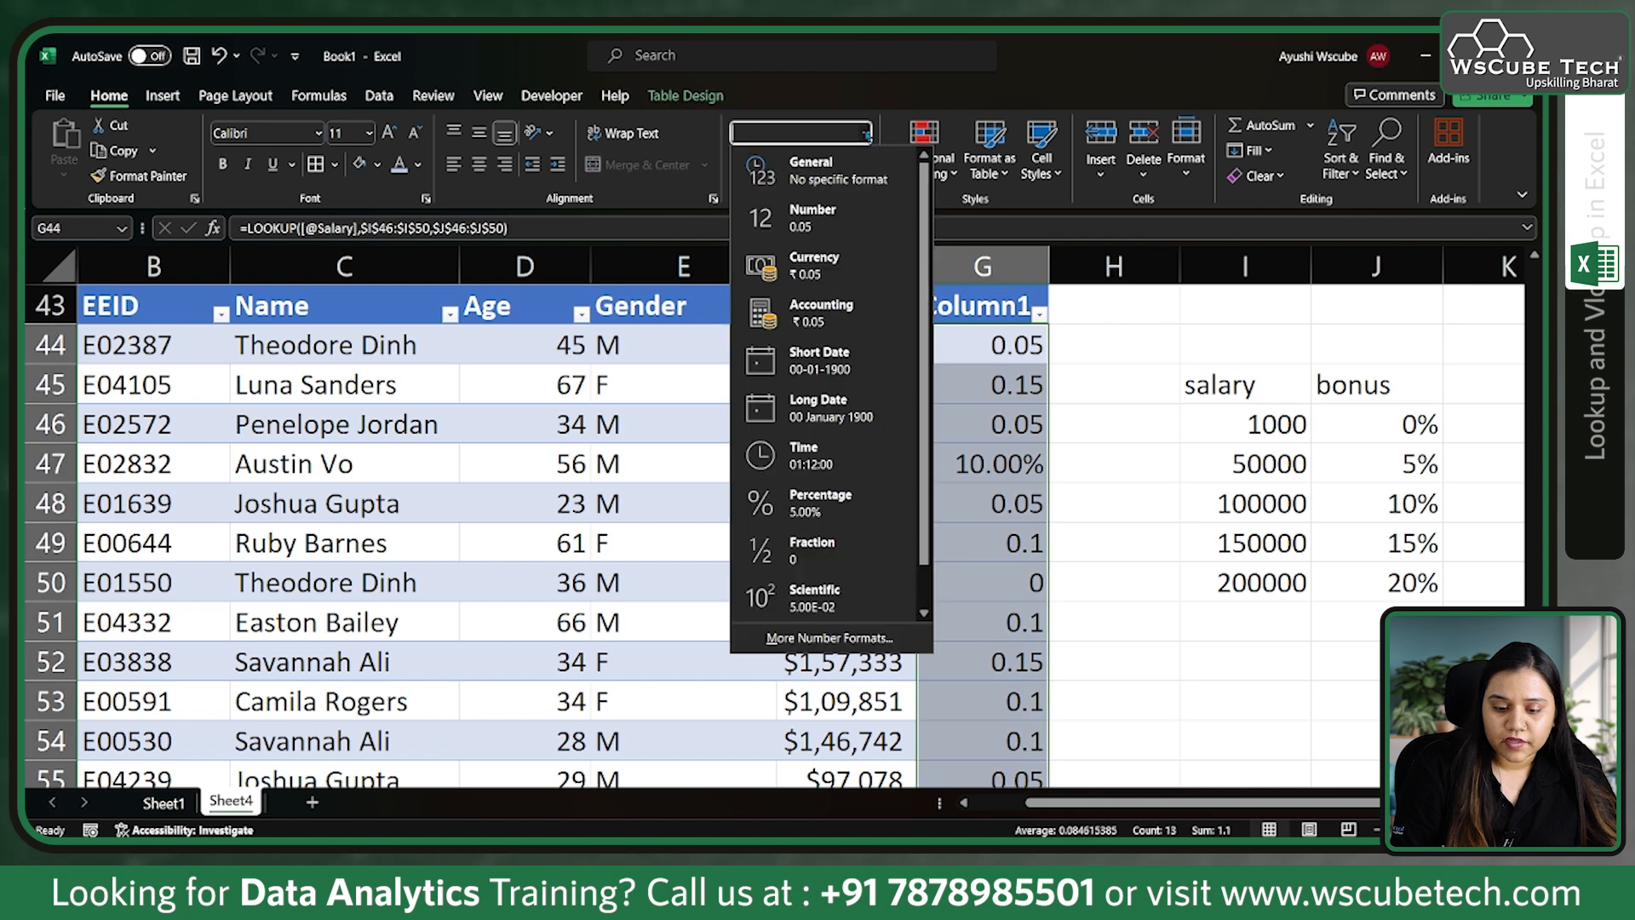
{"action": "left_click", "coordinate": [823, 486]}
{"action": "left_click", "coordinate": [1146, 485]}
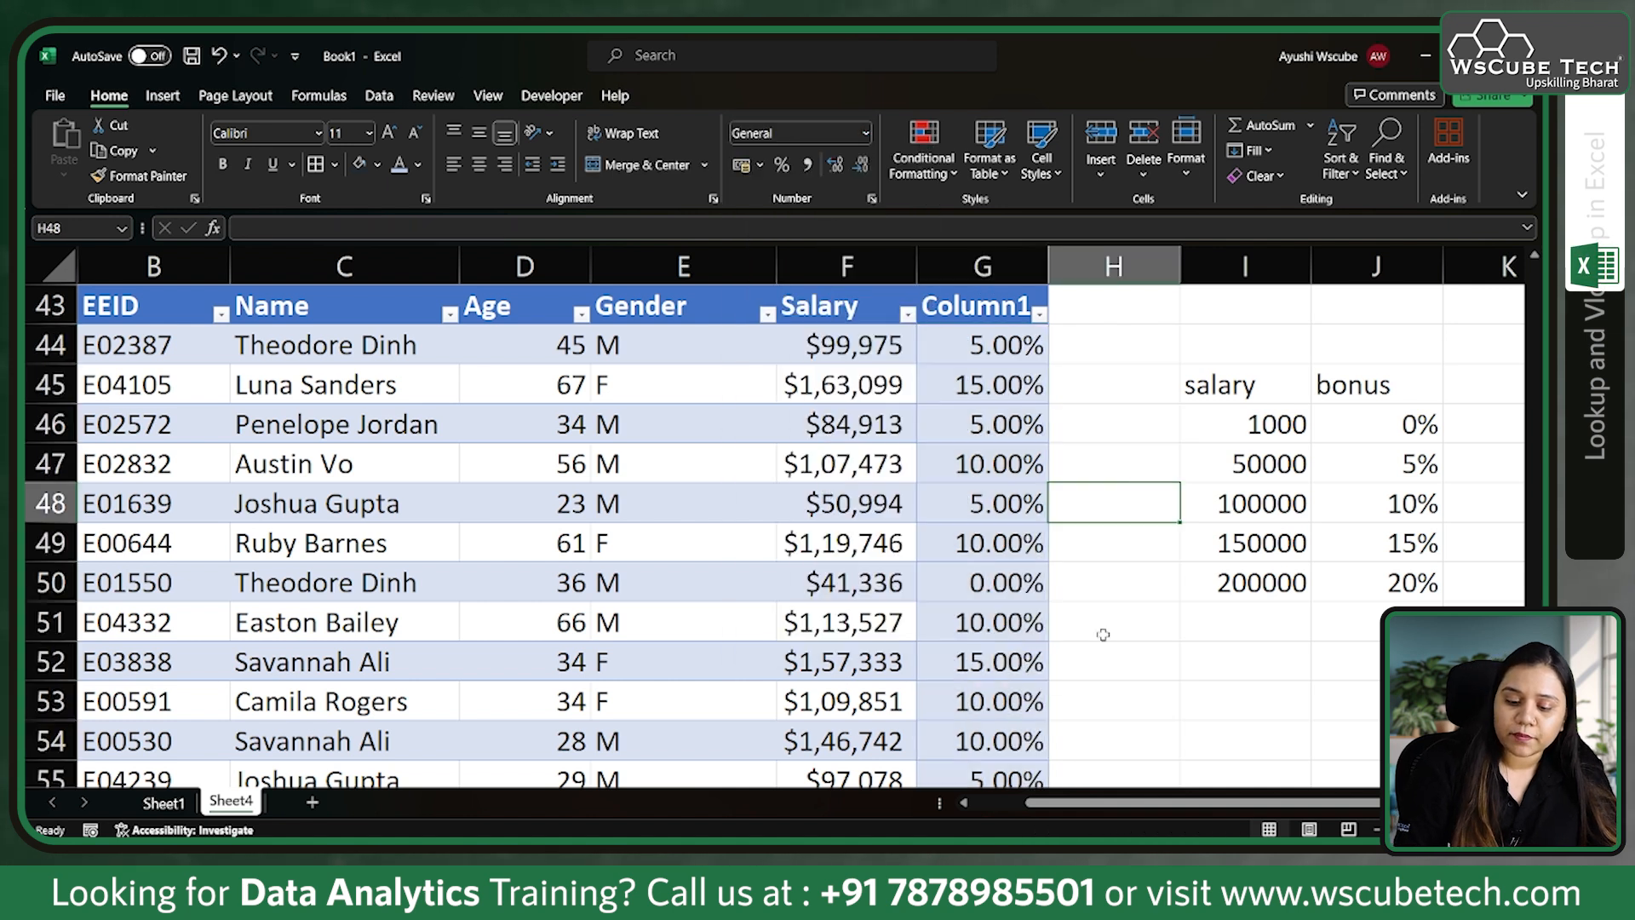
Check the percentage bonuses down to row 56, and highlight the thresholds in I46:I50 and the whole lookup table I45:J50
{"action": "scroll", "coordinate": [1095, 630], "scroll_direction": "down", "scroll_amount": 3}
{"action": "scroll", "coordinate": [1053, 619], "scroll_direction": "up", "scroll_amount": 2}
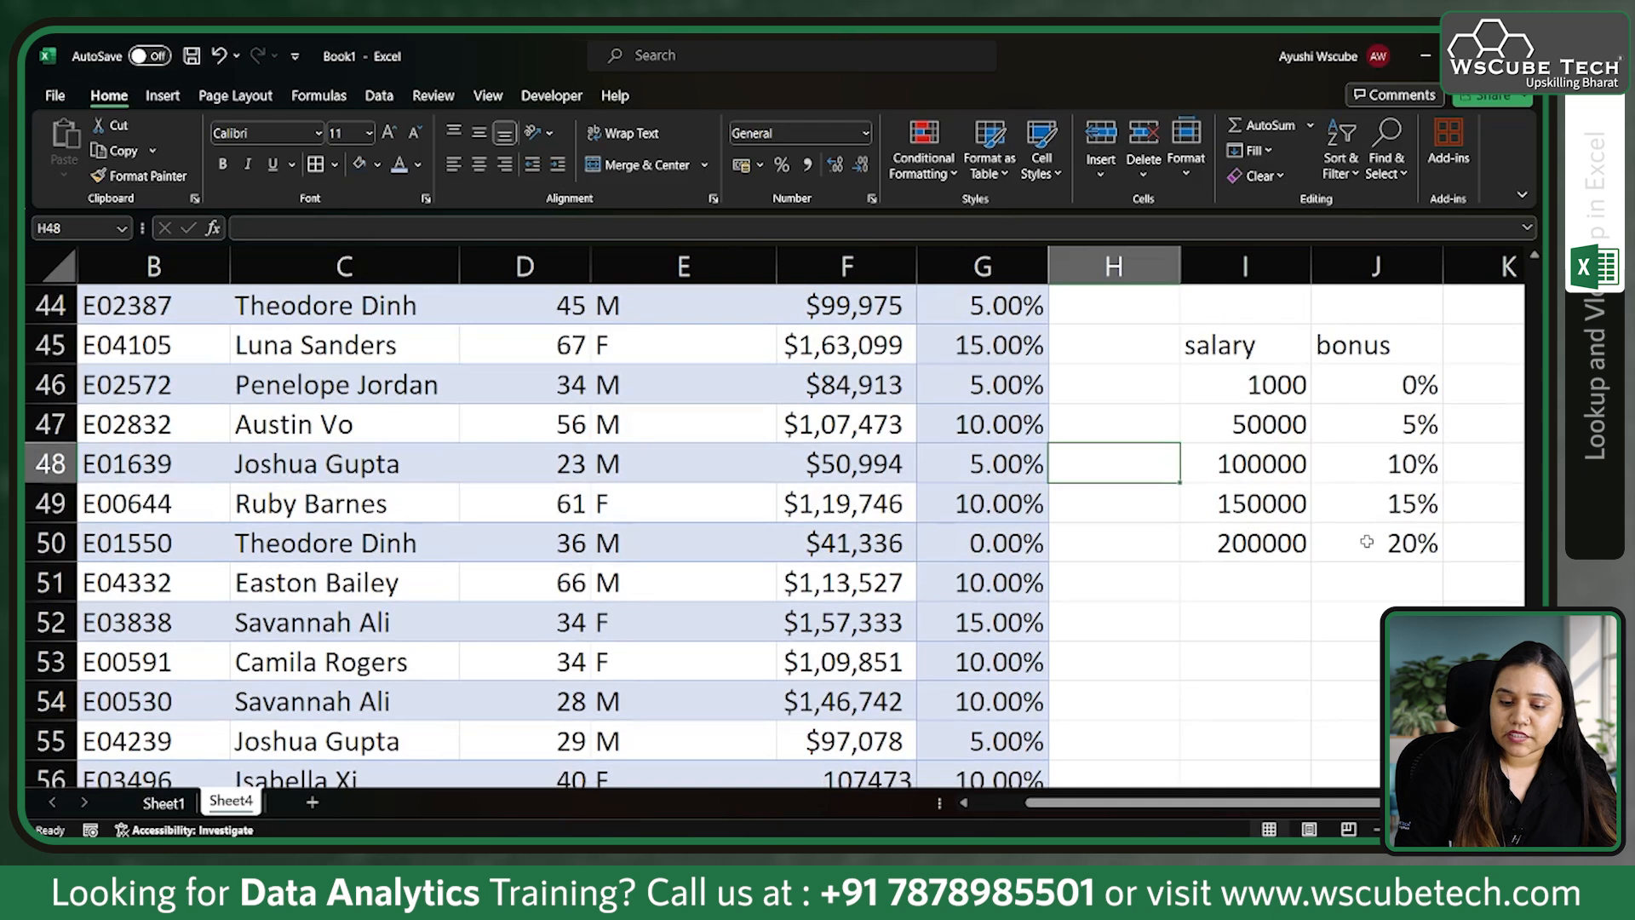
{"action": "scroll", "coordinate": [942, 443], "scroll_direction": "up", "scroll_amount": 1}
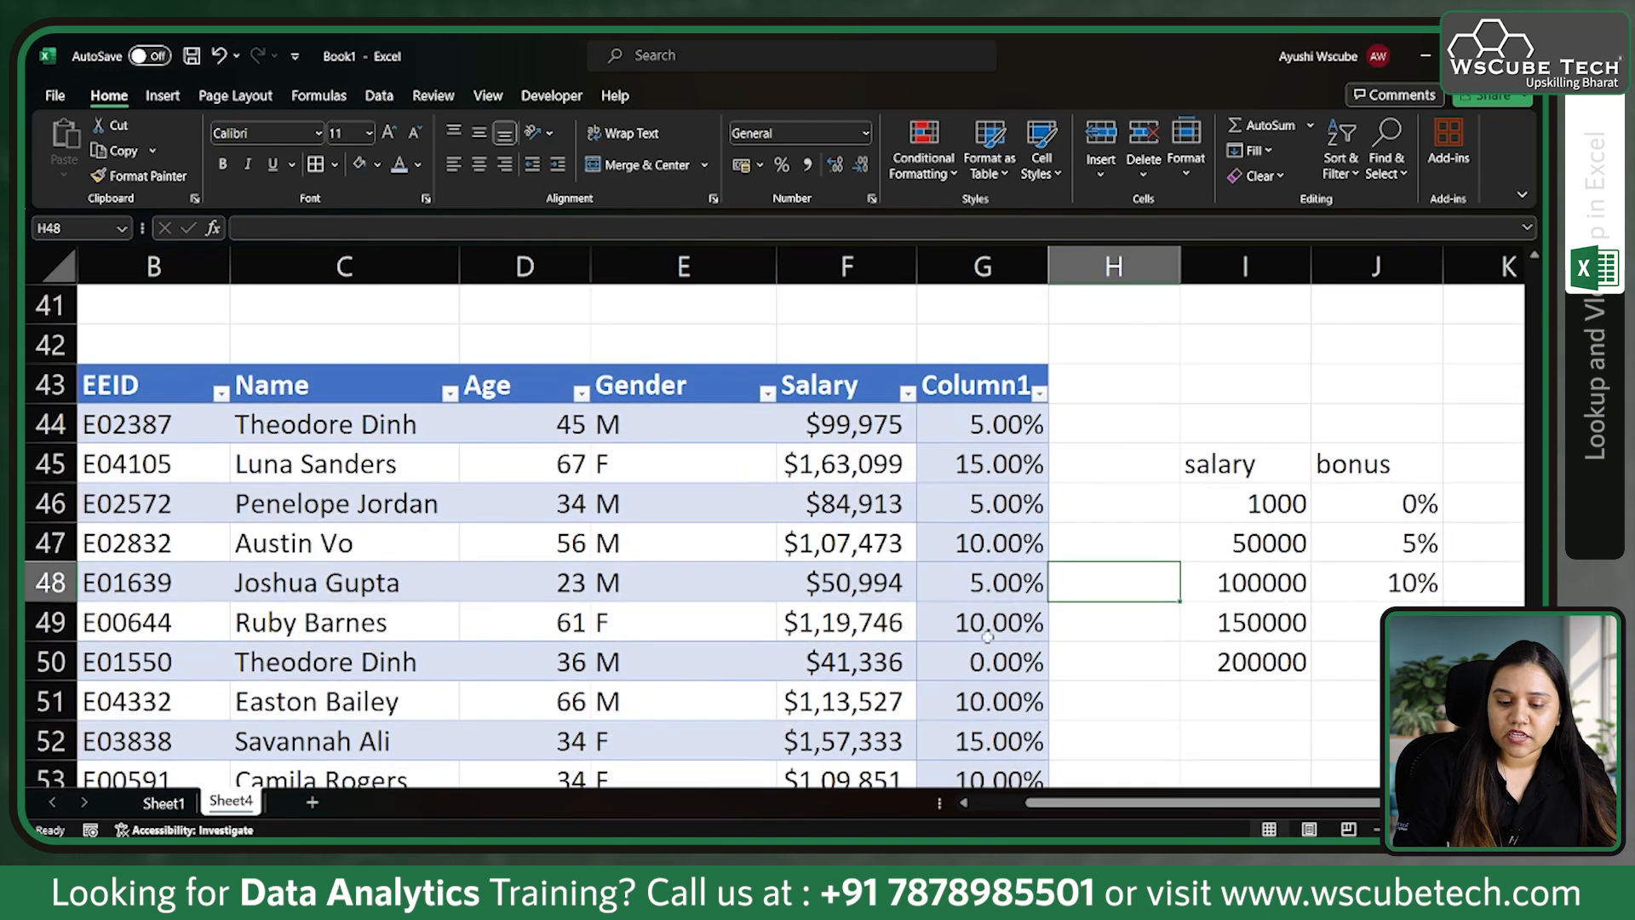
{"action": "scroll", "coordinate": [981, 623], "scroll_direction": "down", "scroll_amount": 1}
{"action": "scroll", "coordinate": [979, 622], "scroll_direction": "down", "scroll_amount": 2}
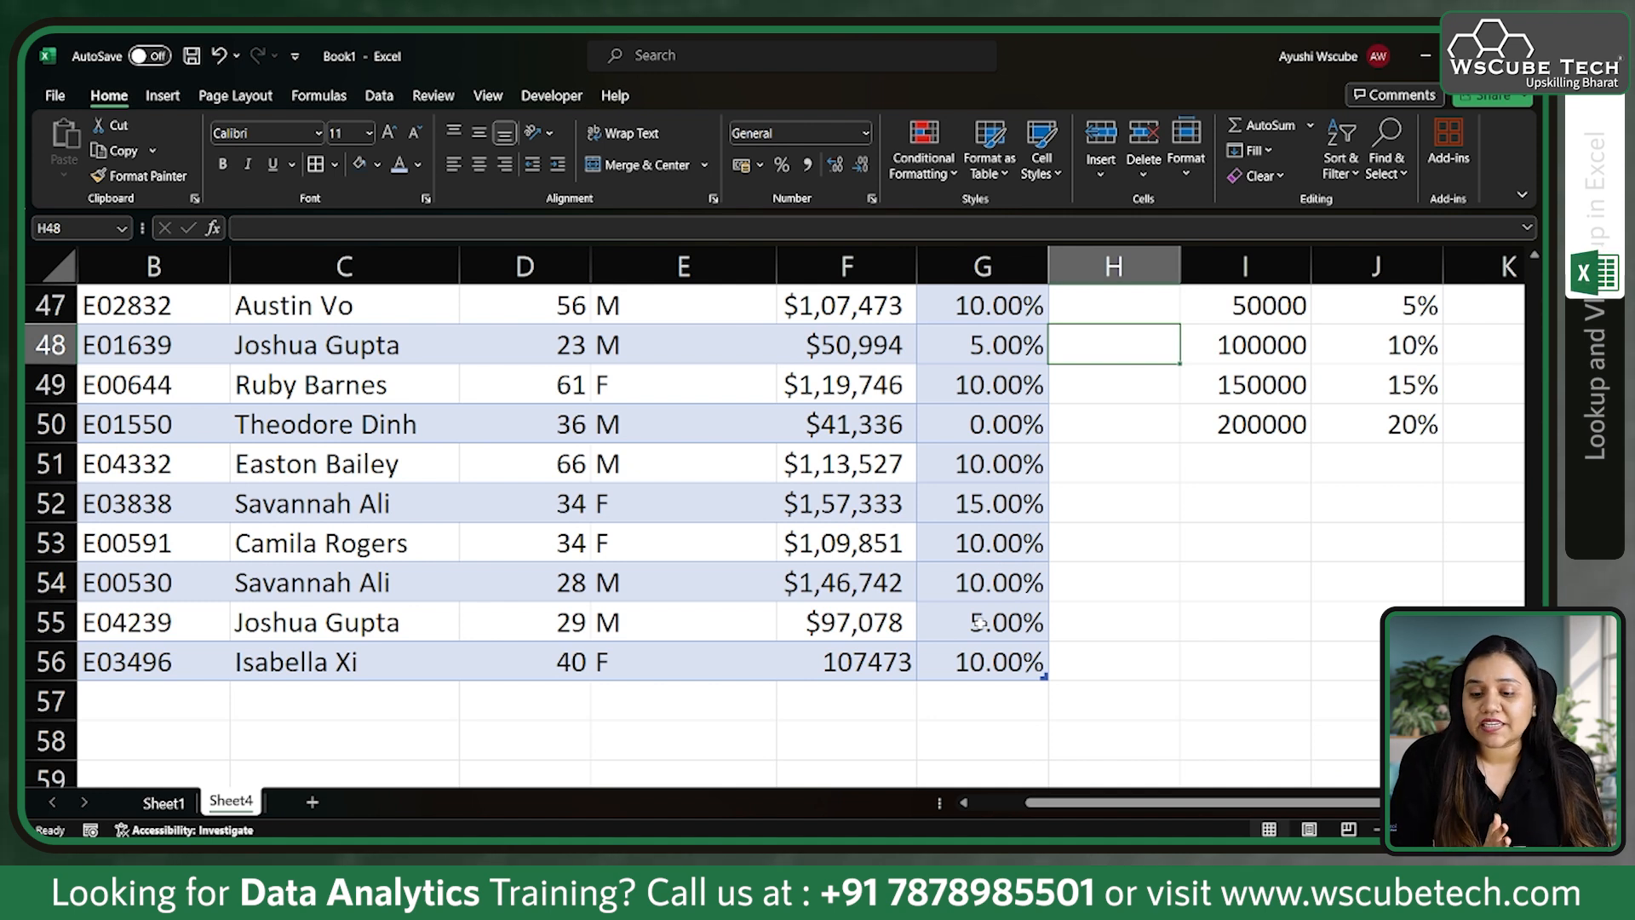
{"action": "scroll", "coordinate": [979, 622], "scroll_direction": "up", "scroll_amount": 2}
{"action": "left_click_drag", "start_coordinate": [1268, 430], "coordinate": [1269, 585]}
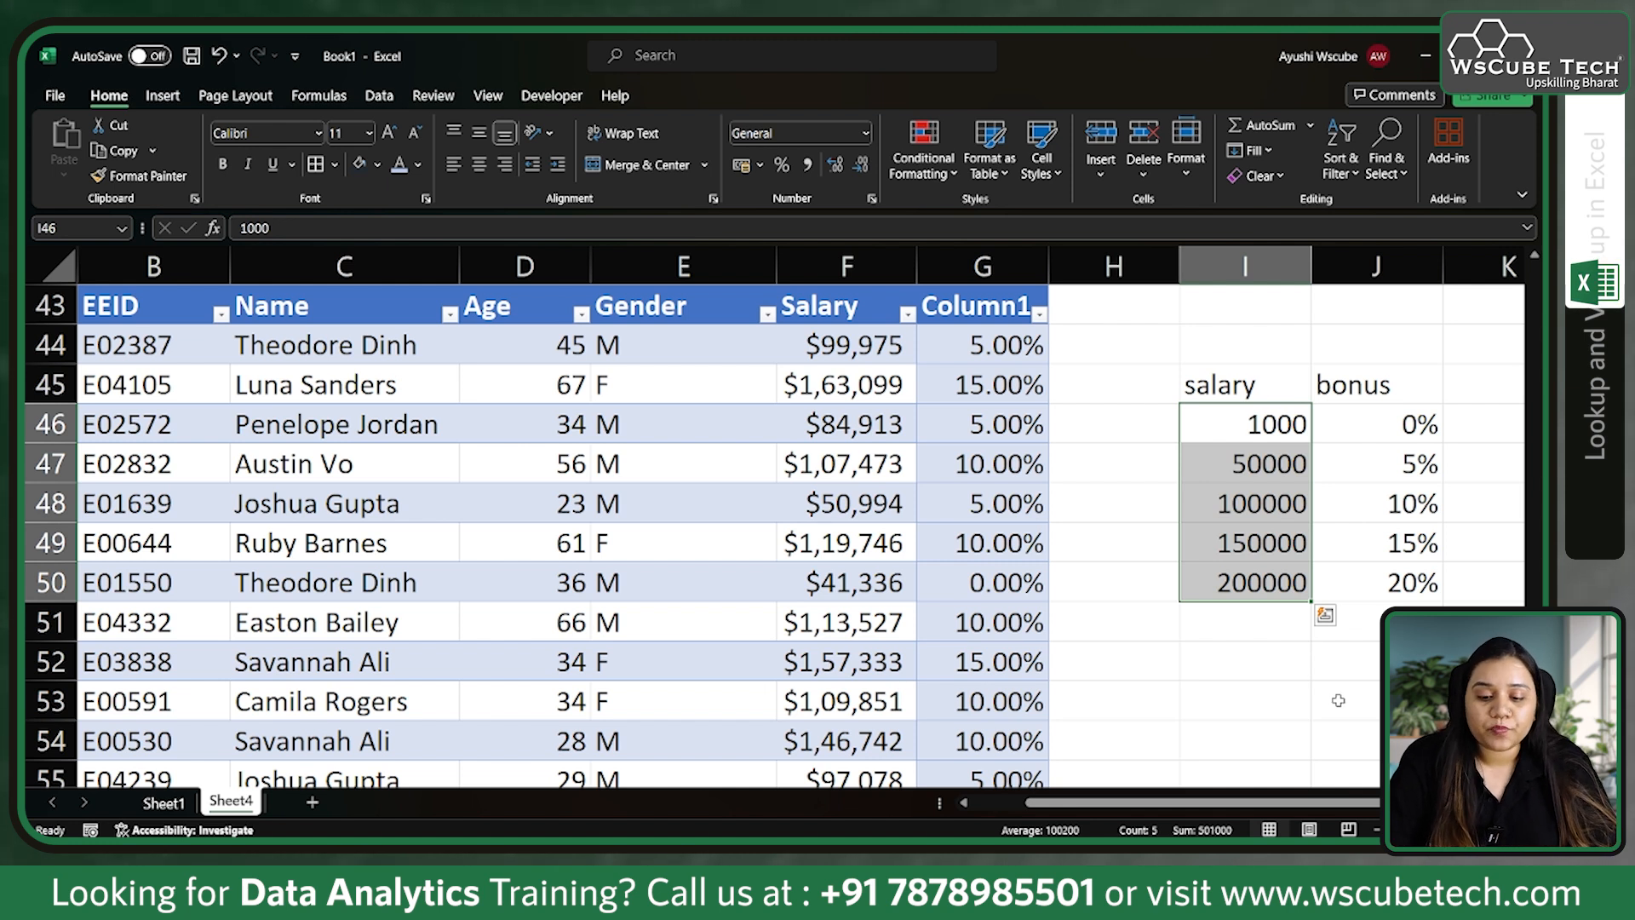
{"action": "scroll", "coordinate": [1313, 649], "scroll_direction": "up", "scroll_amount": 1}
{"action": "scroll", "coordinate": [1313, 650], "scroll_direction": "right", "scroll_amount": 1}
{"action": "scroll", "coordinate": [1205, 675], "scroll_direction": "down", "scroll_amount": 1}
{"action": "scroll", "coordinate": [1204, 676], "scroll_direction": "left", "scroll_amount": 1}
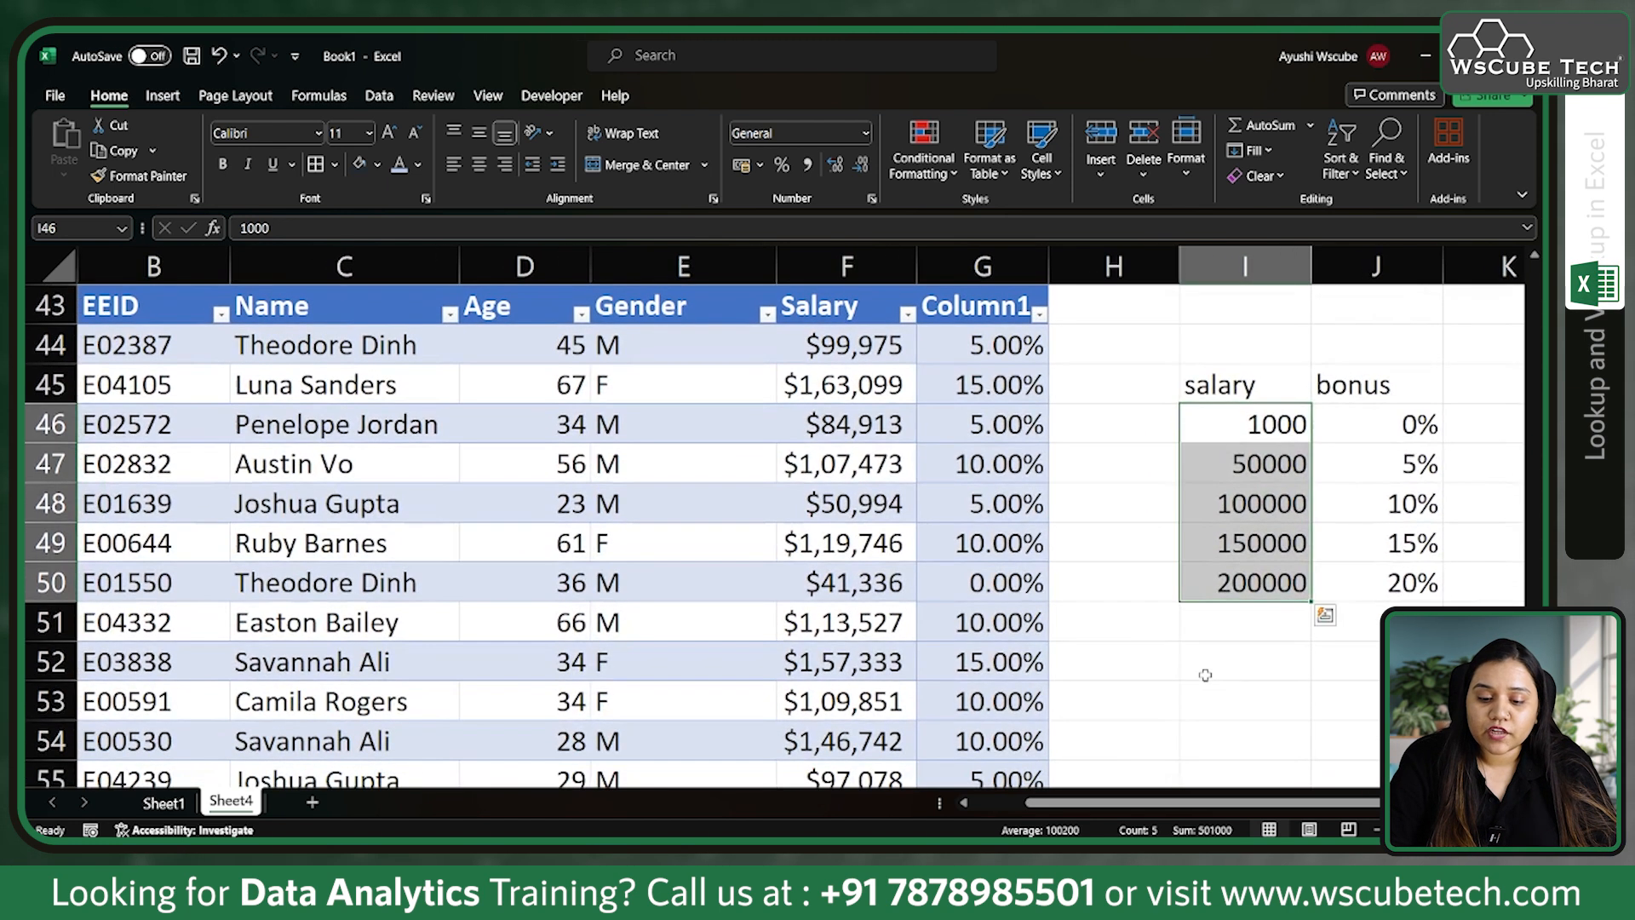
{"action": "left_click_drag", "start_coordinate": [1209, 379], "coordinate": [1406, 585]}
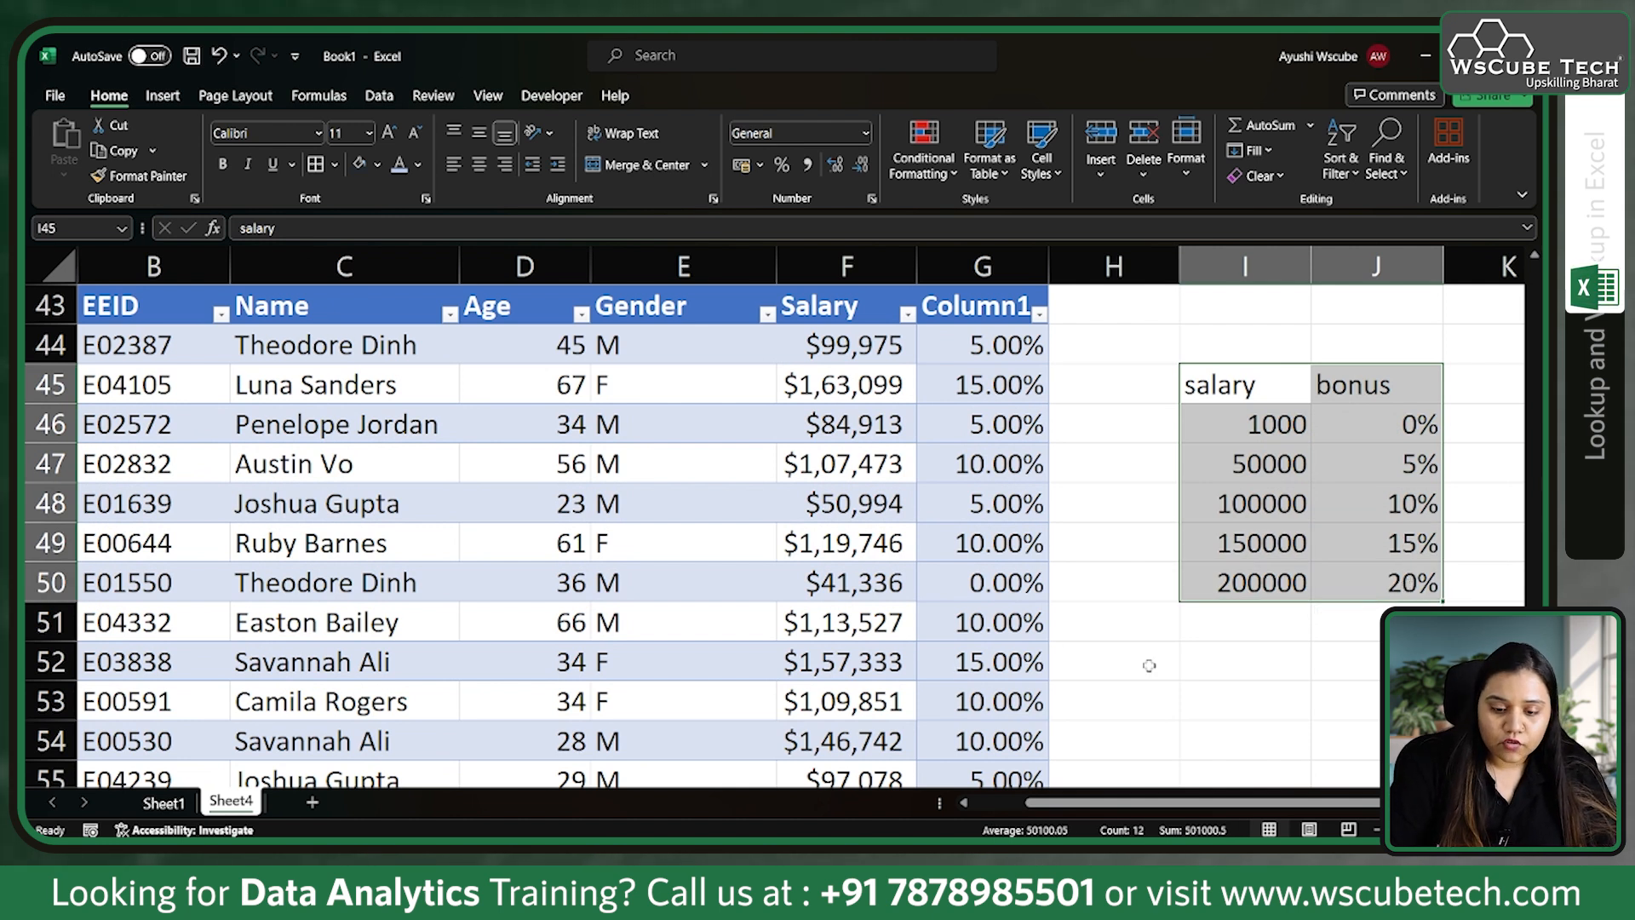
Copy the employee table from EEID through Salary (B43:F56) and paste the copy below it, starting at B61
{"action": "left_click_drag", "start_coordinate": [133, 304], "coordinate": [885, 728]}
{"action": "key", "text": "ctrl+c"}
{"action": "scroll", "coordinate": [881, 724], "scroll_direction": "down", "scroll_amount": 2}
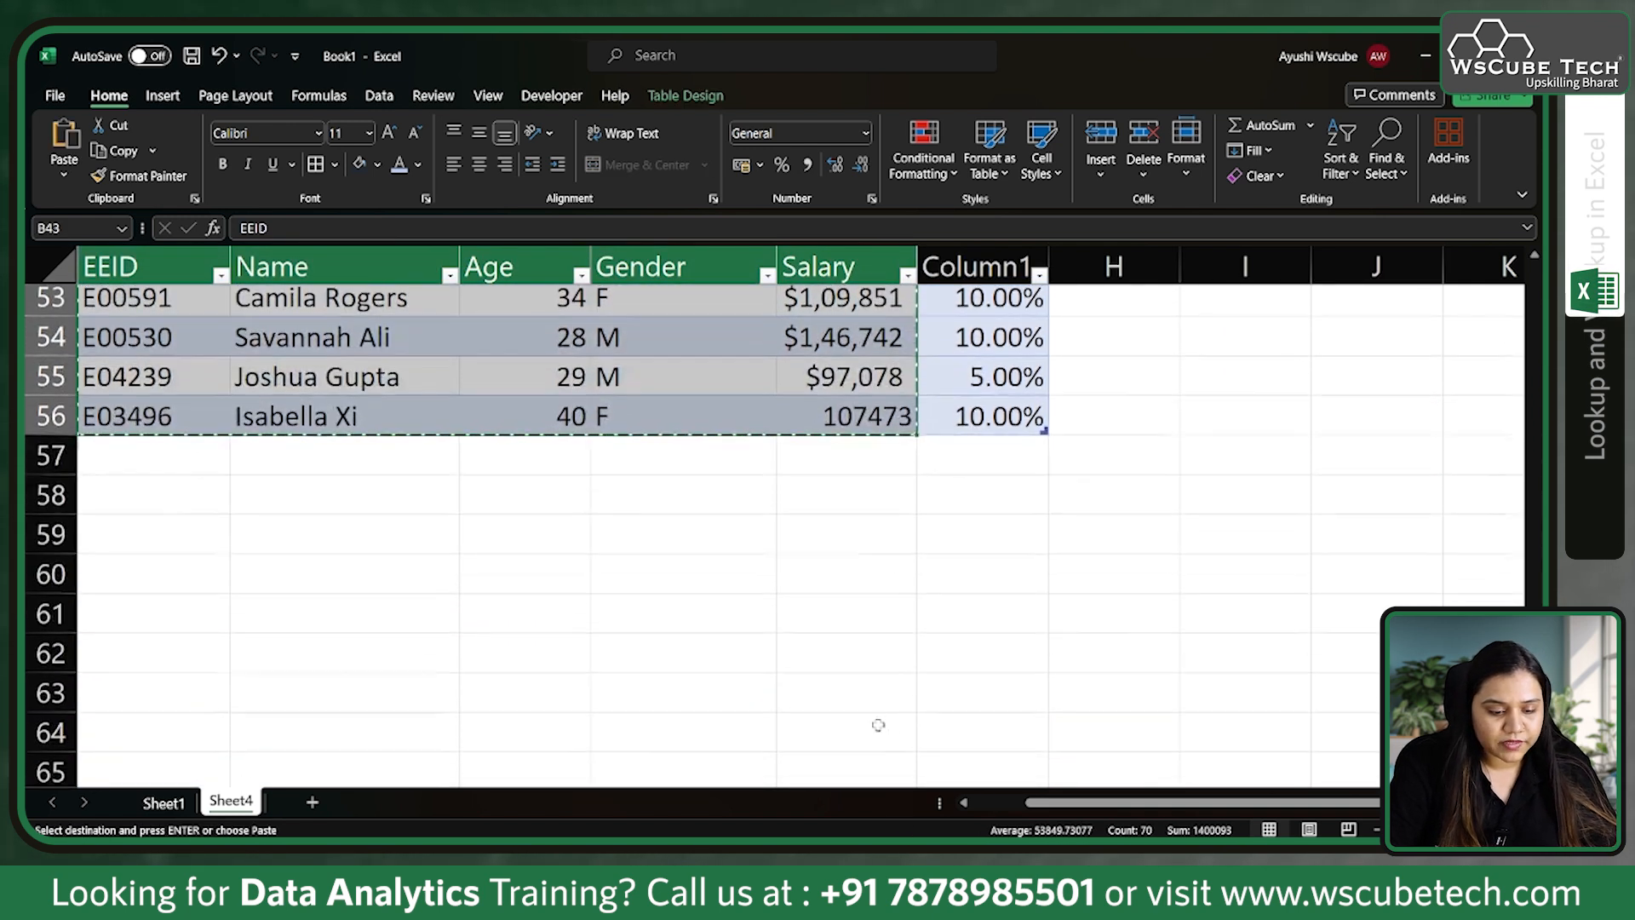
{"action": "left_click", "coordinate": [125, 605]}
{"action": "key", "text": "ctrl+v"}
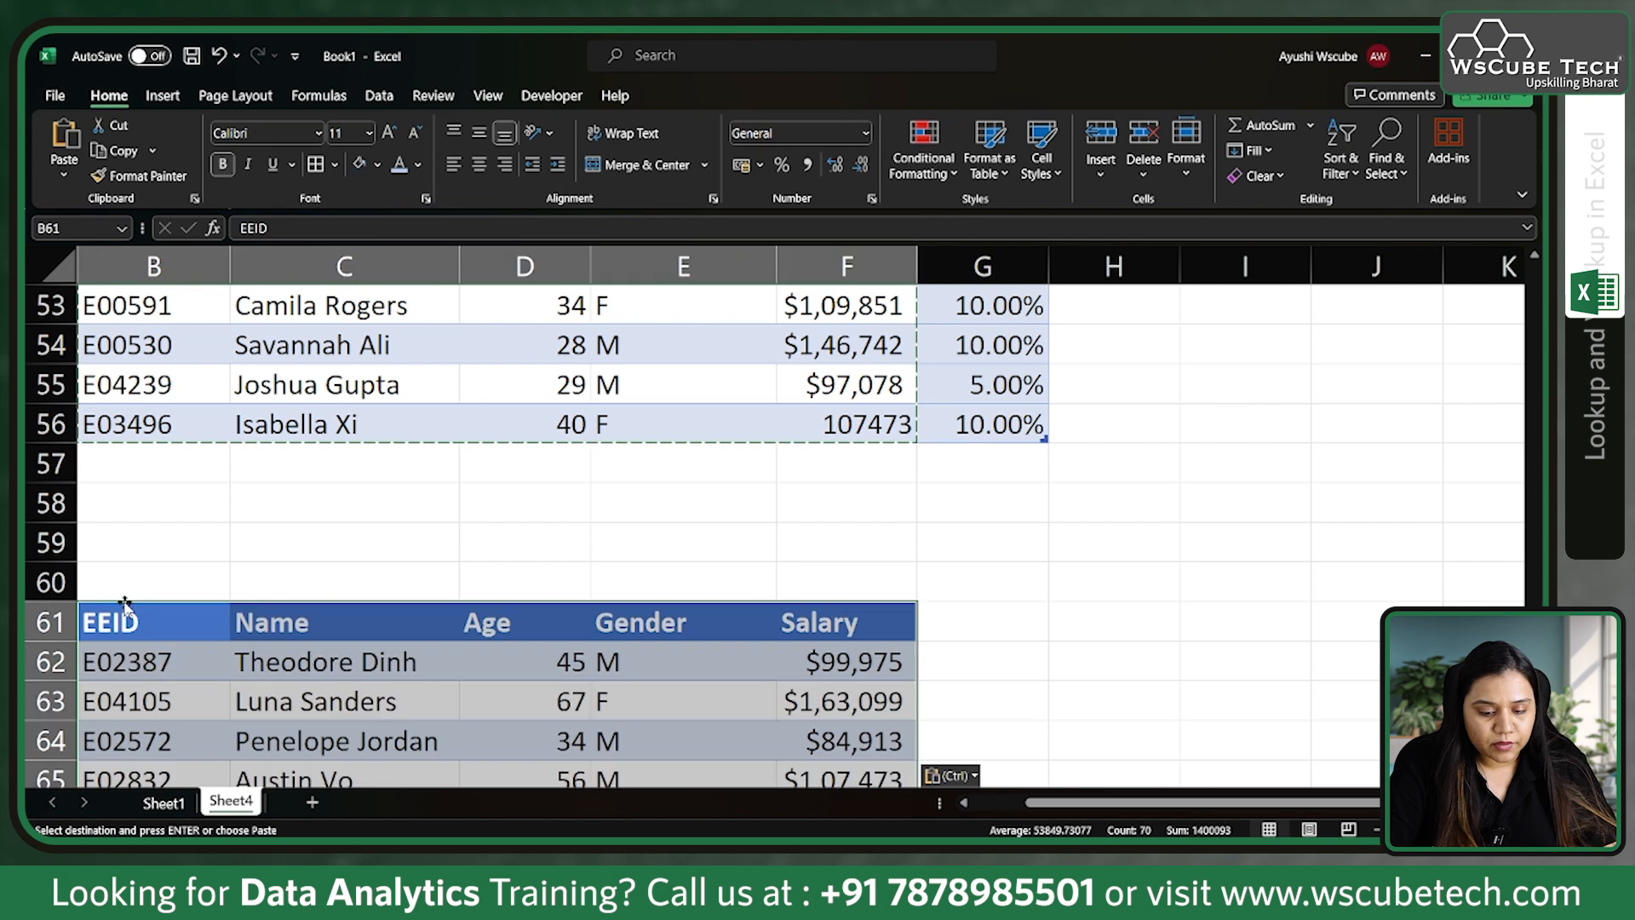
{"action": "scroll", "coordinate": [124, 603], "scroll_direction": "down", "scroll_amount": 3}
{"action": "left_click", "coordinate": [642, 532]}
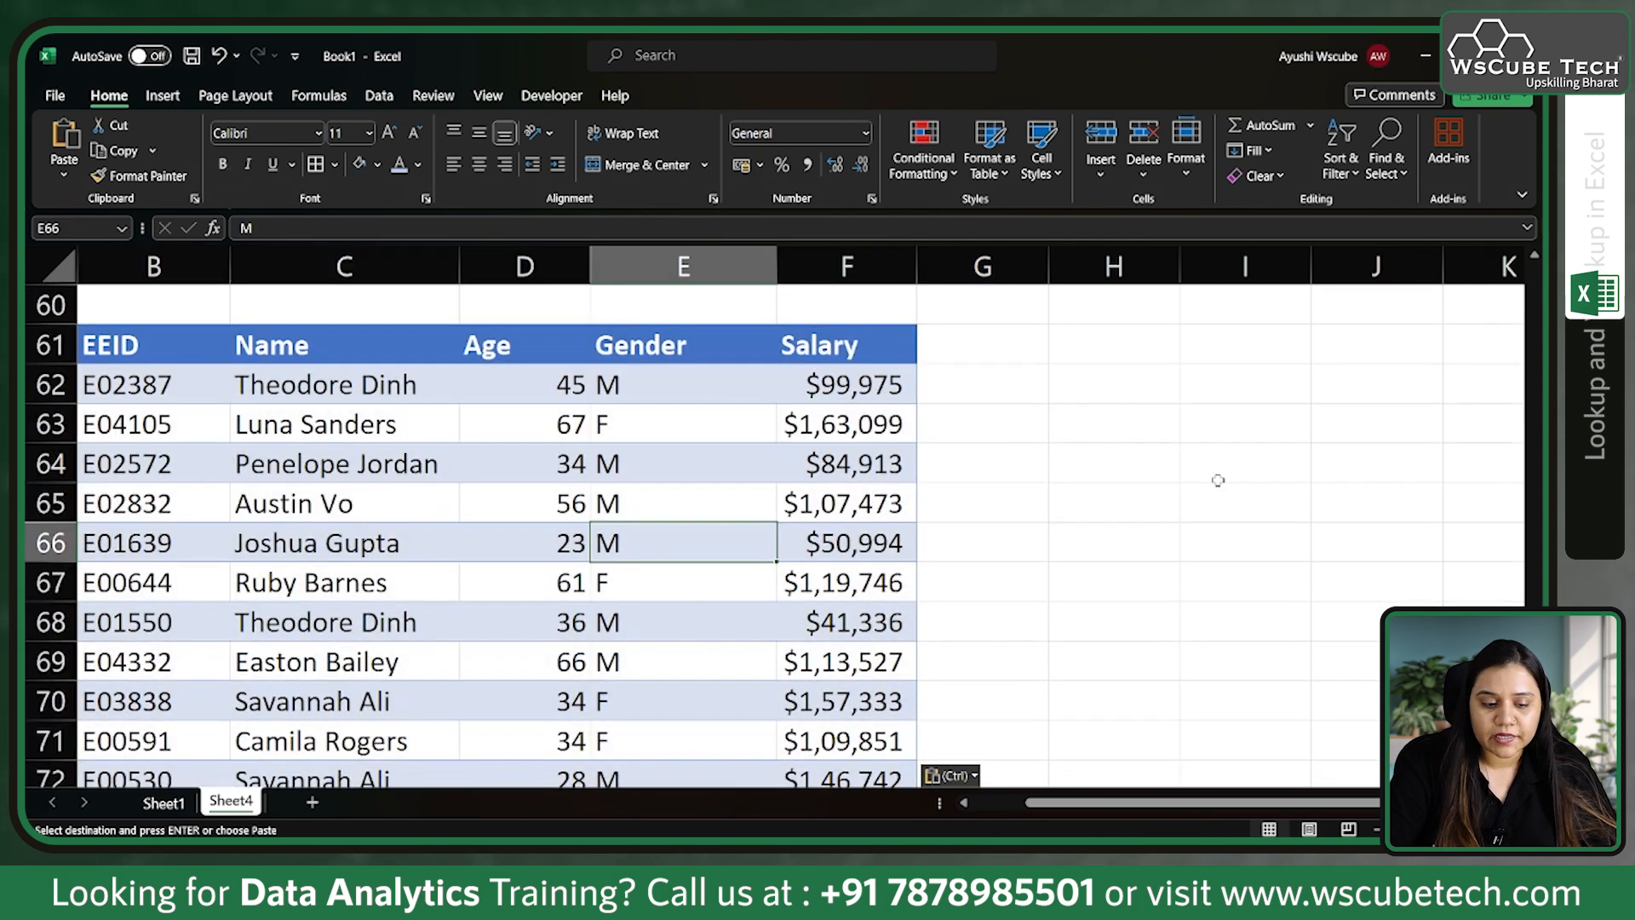
Enter an employee ID in cell I63 as the lookup value, correcting its second character to 0
{"action": "left_click", "coordinate": [1277, 457]}
{"action": "left_click", "coordinate": [1221, 424]}
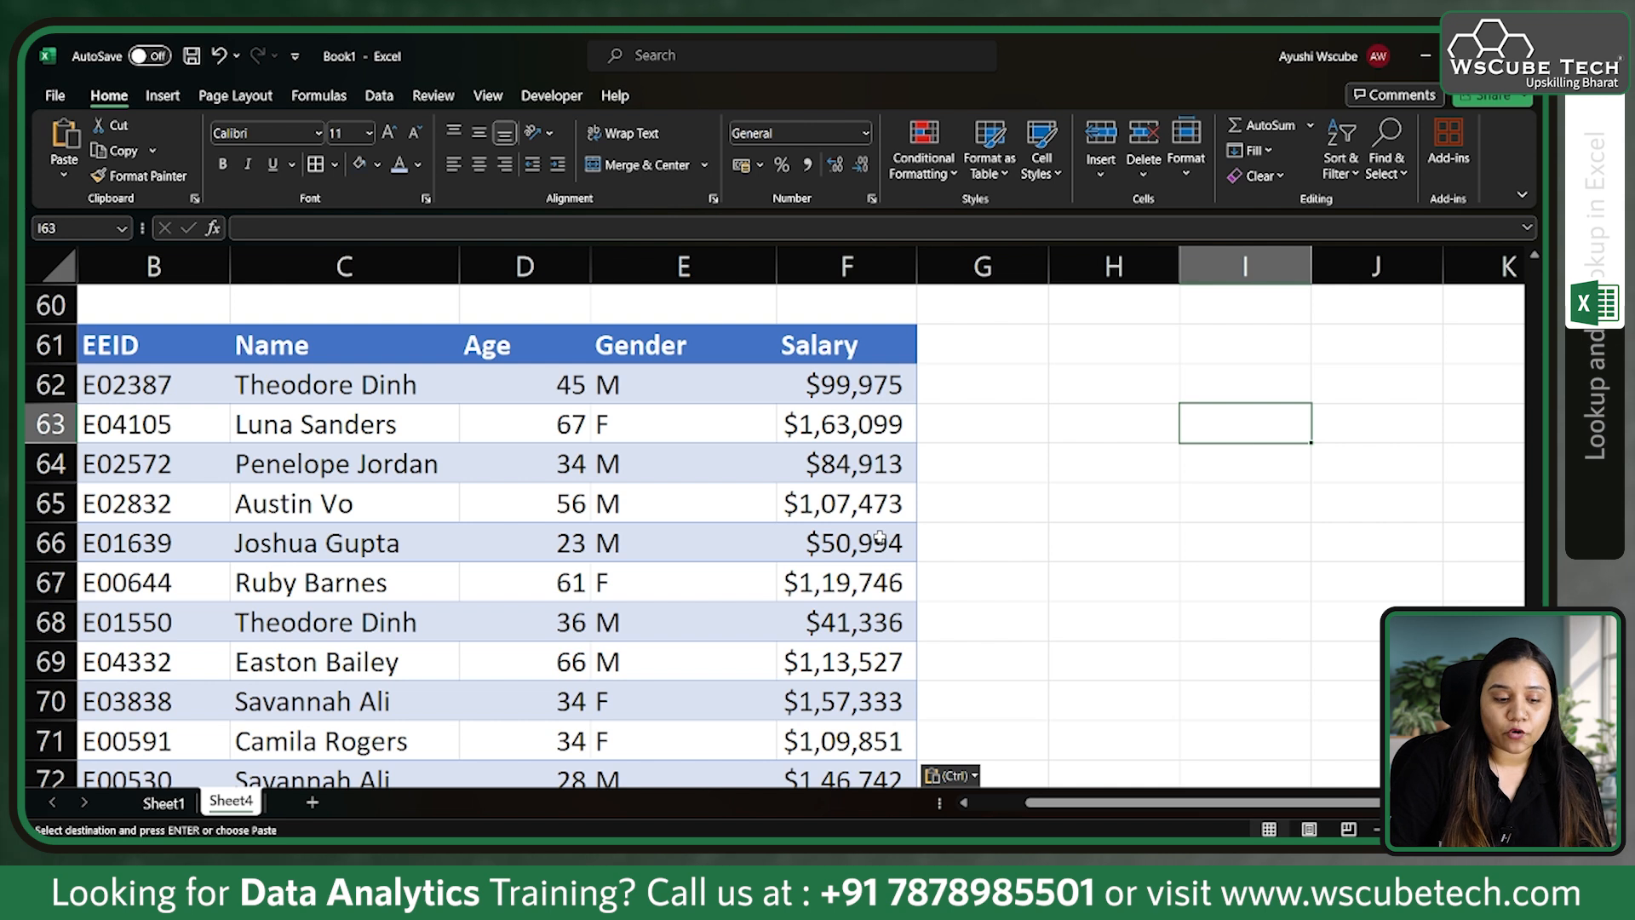
{"action": "type", "text": "E)1638"}
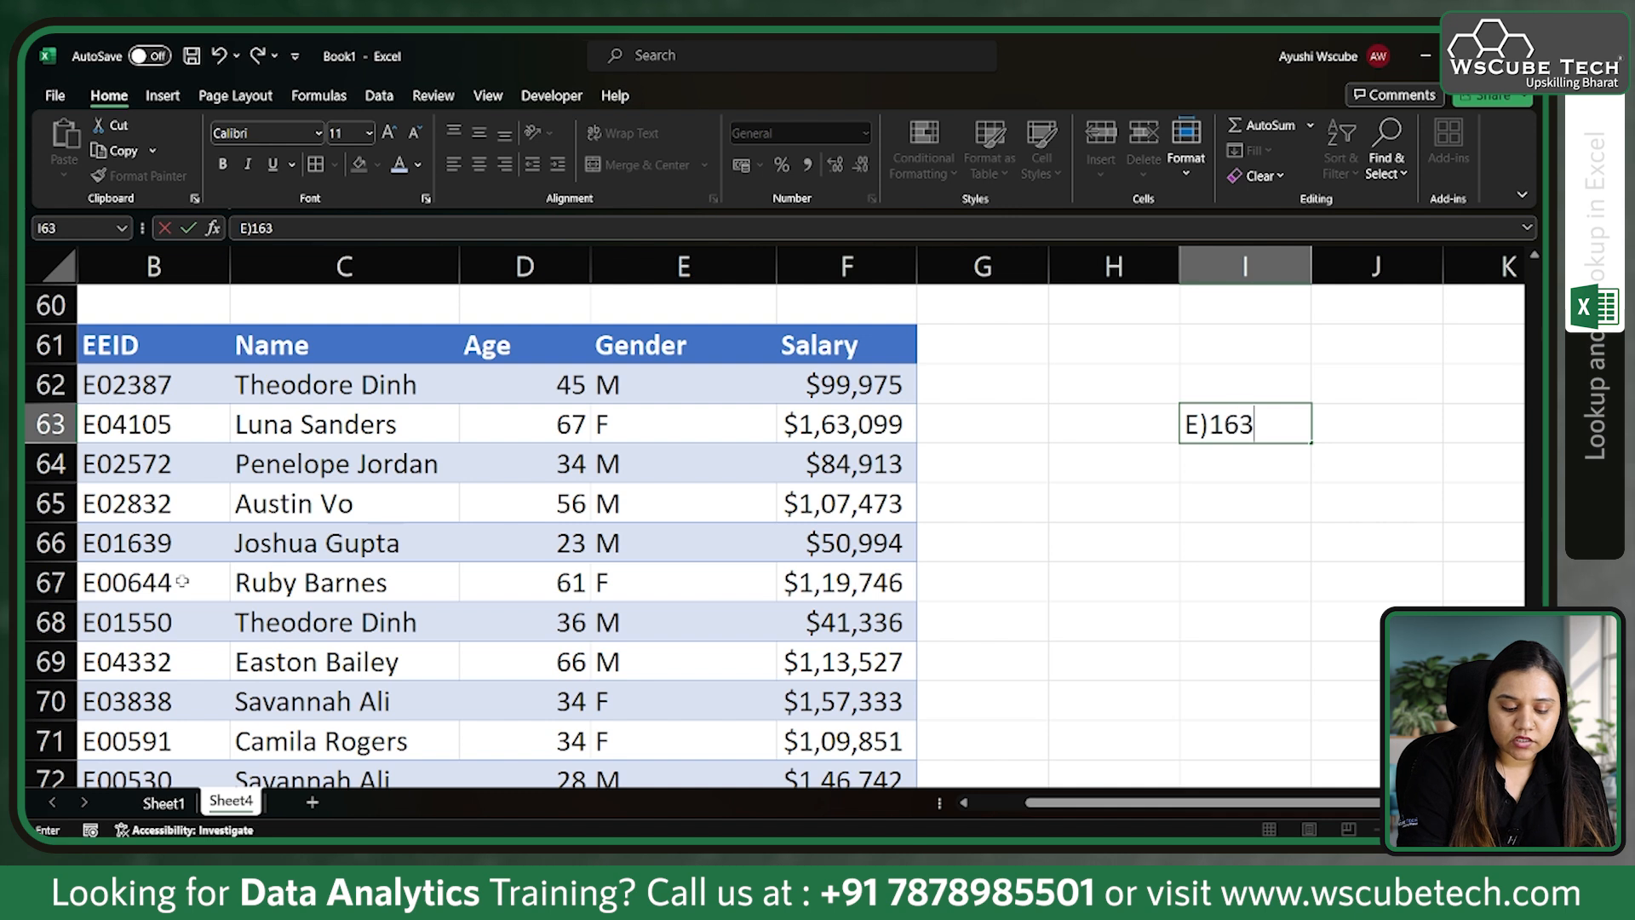
{"action": "key", "text": "Left"}
{"action": "key", "text": "Left"}
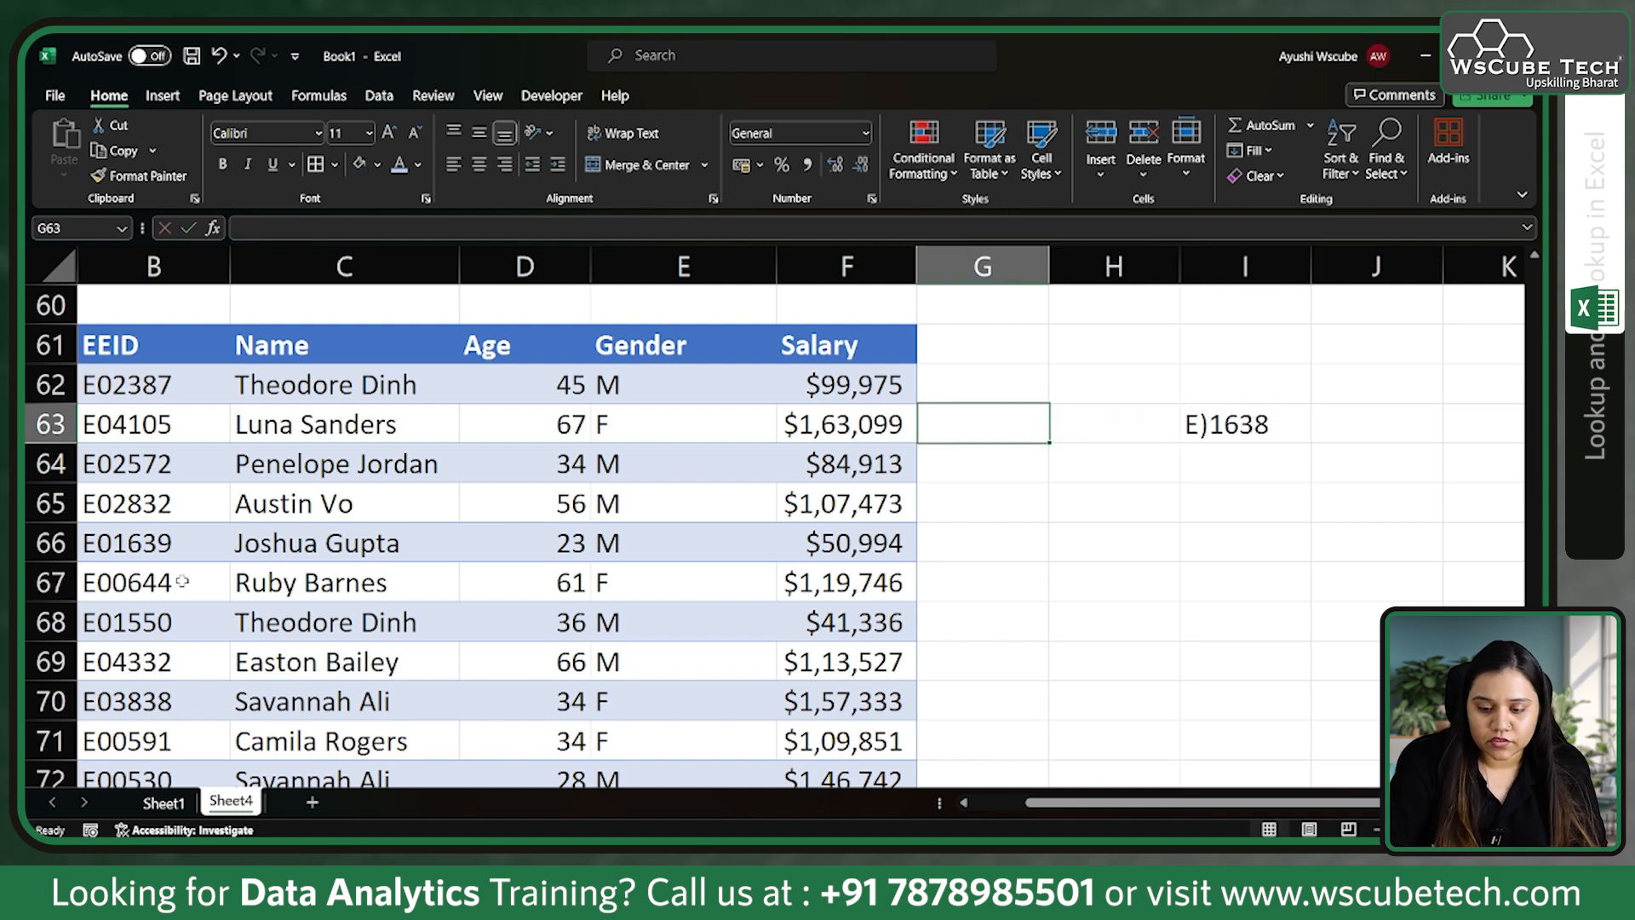
{"action": "double_click", "coordinate": [1212, 424]}
{"action": "key", "text": "BackSpace"}
{"action": "type", "text": "0"}
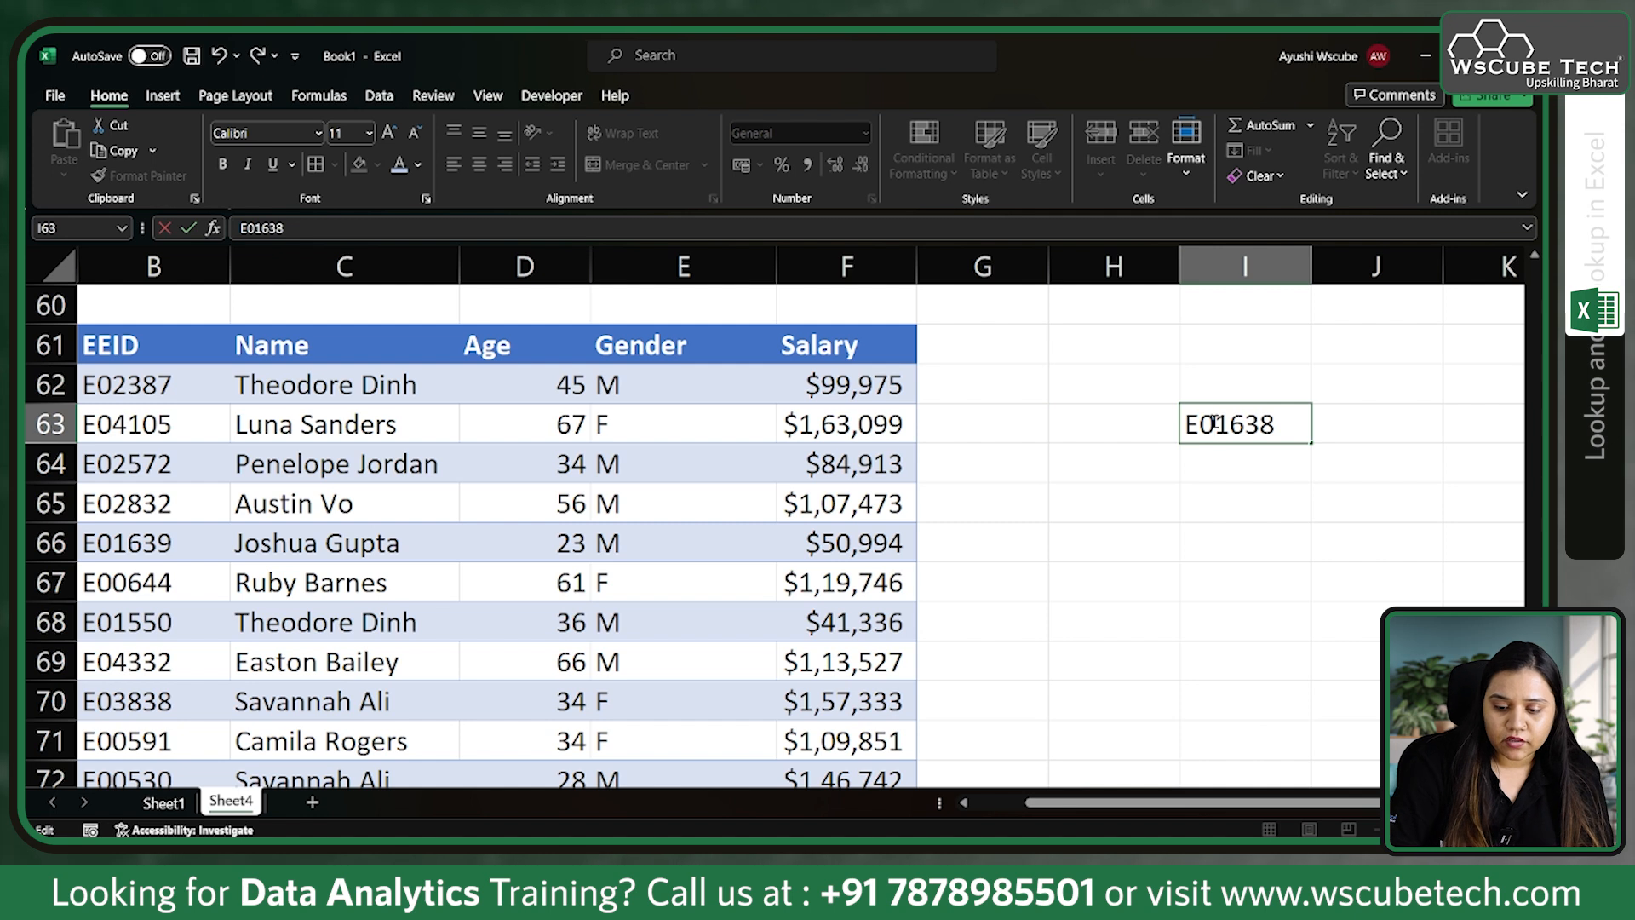
{"action": "left_click", "coordinate": [1251, 542]}
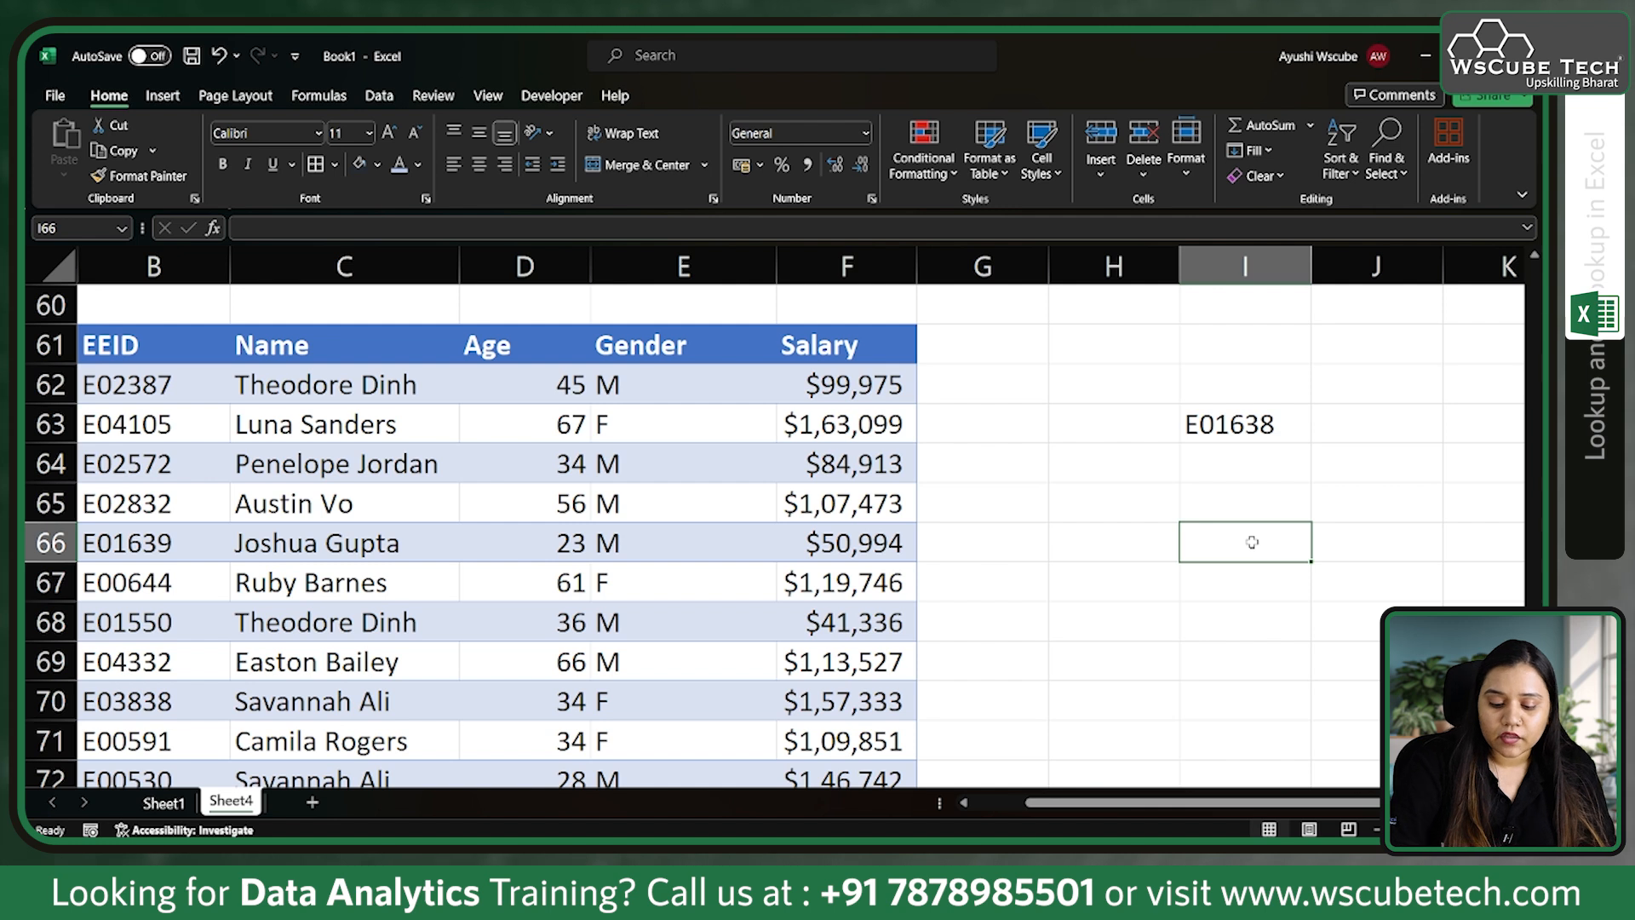
{"action": "scroll", "coordinate": [756, 587], "scroll_direction": "down", "scroll_amount": 3}
{"action": "scroll", "coordinate": [755, 587], "scroll_direction": "up", "scroll_amount": 1}
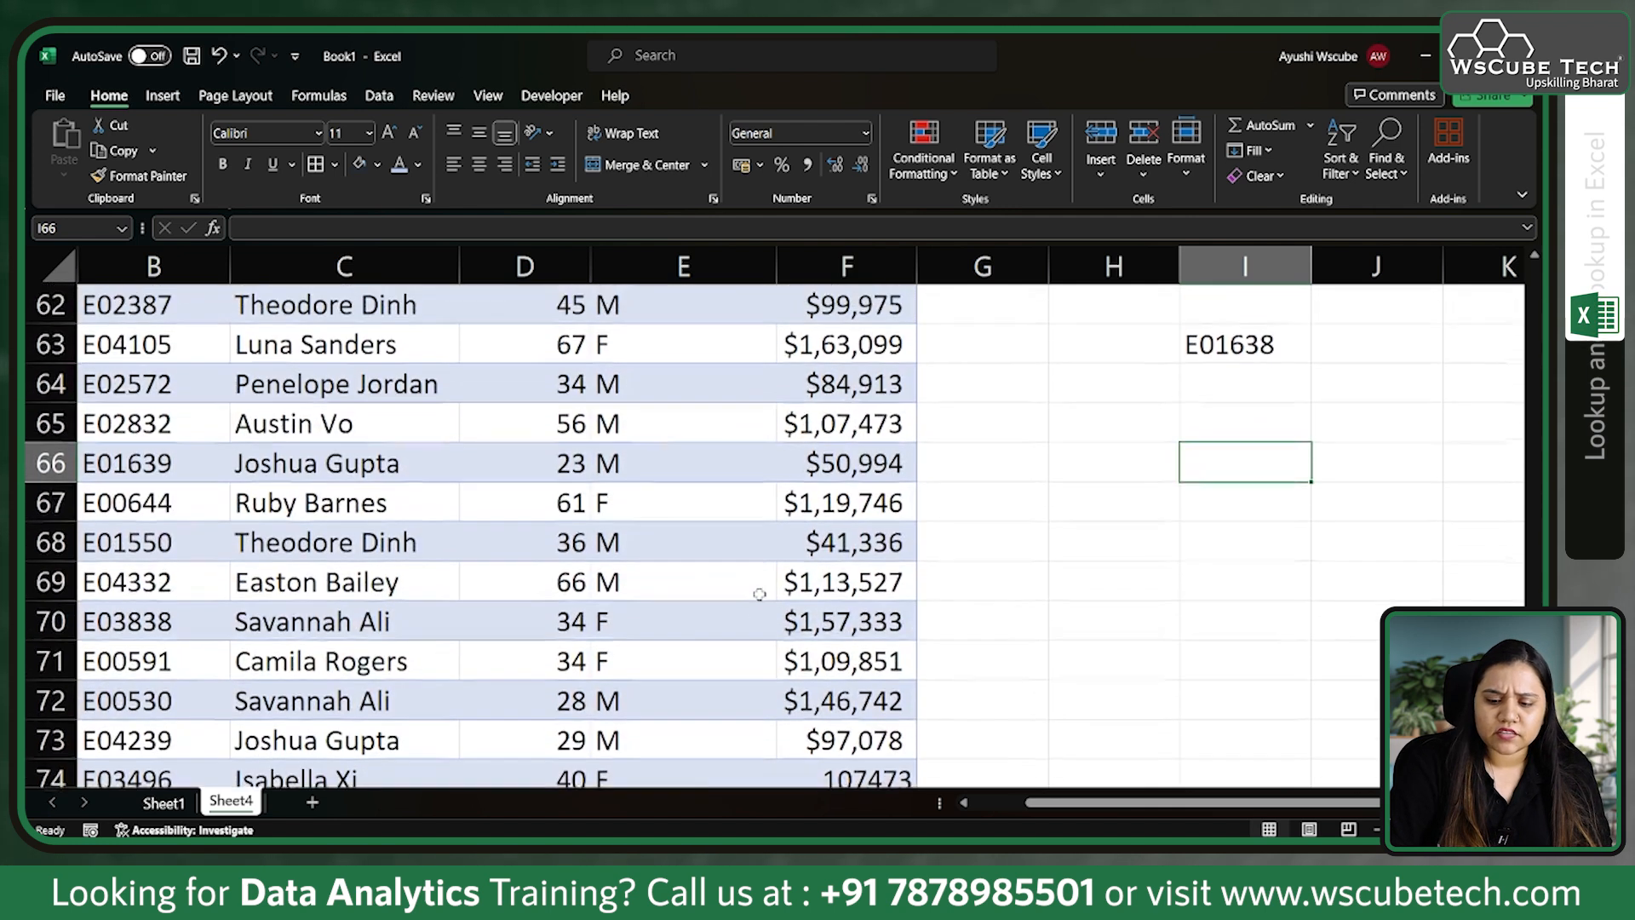
{"action": "scroll", "coordinate": [363, 421], "scroll_direction": "up", "scroll_amount": 2}
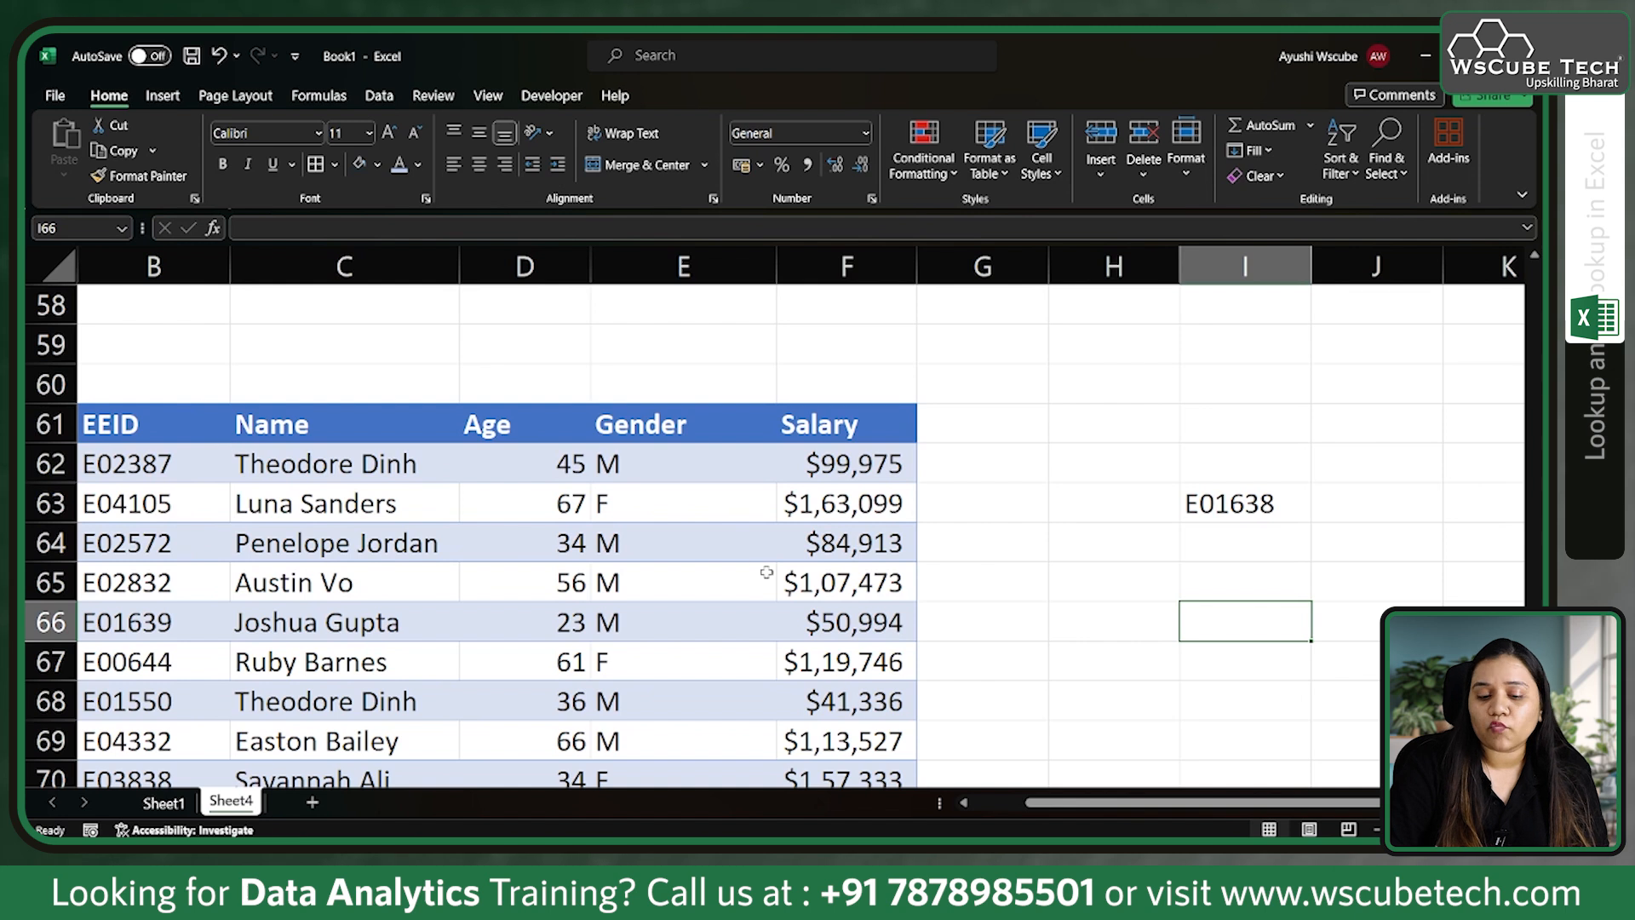
{"action": "scroll", "coordinate": [766, 572], "scroll_direction": "down", "scroll_amount": 1}
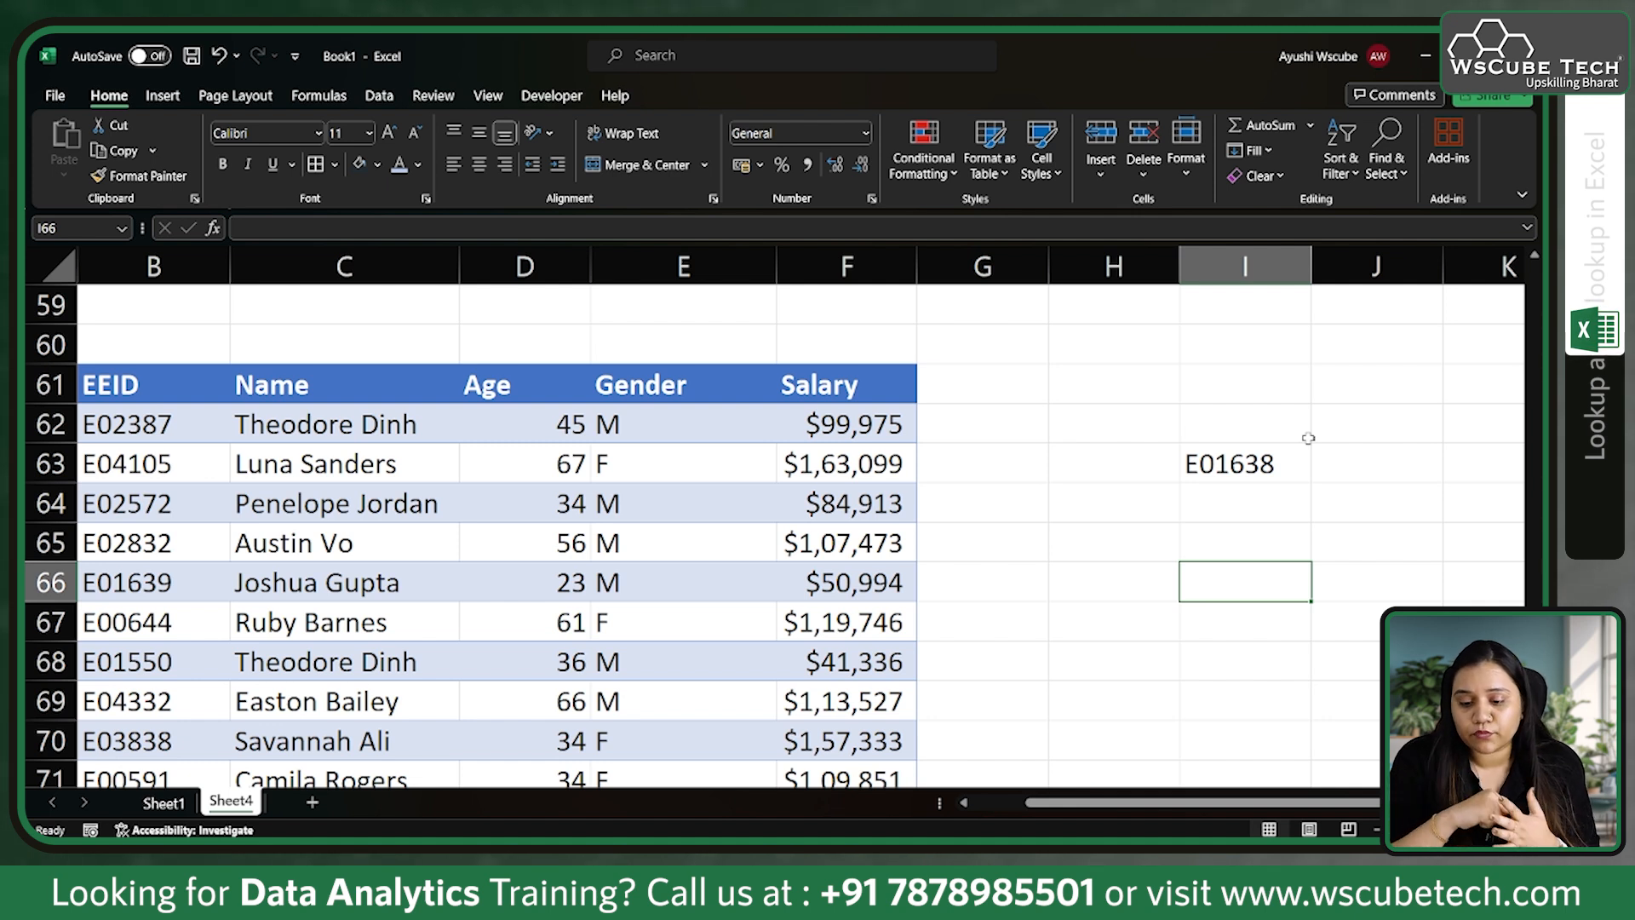
{"action": "type", "text": "="}
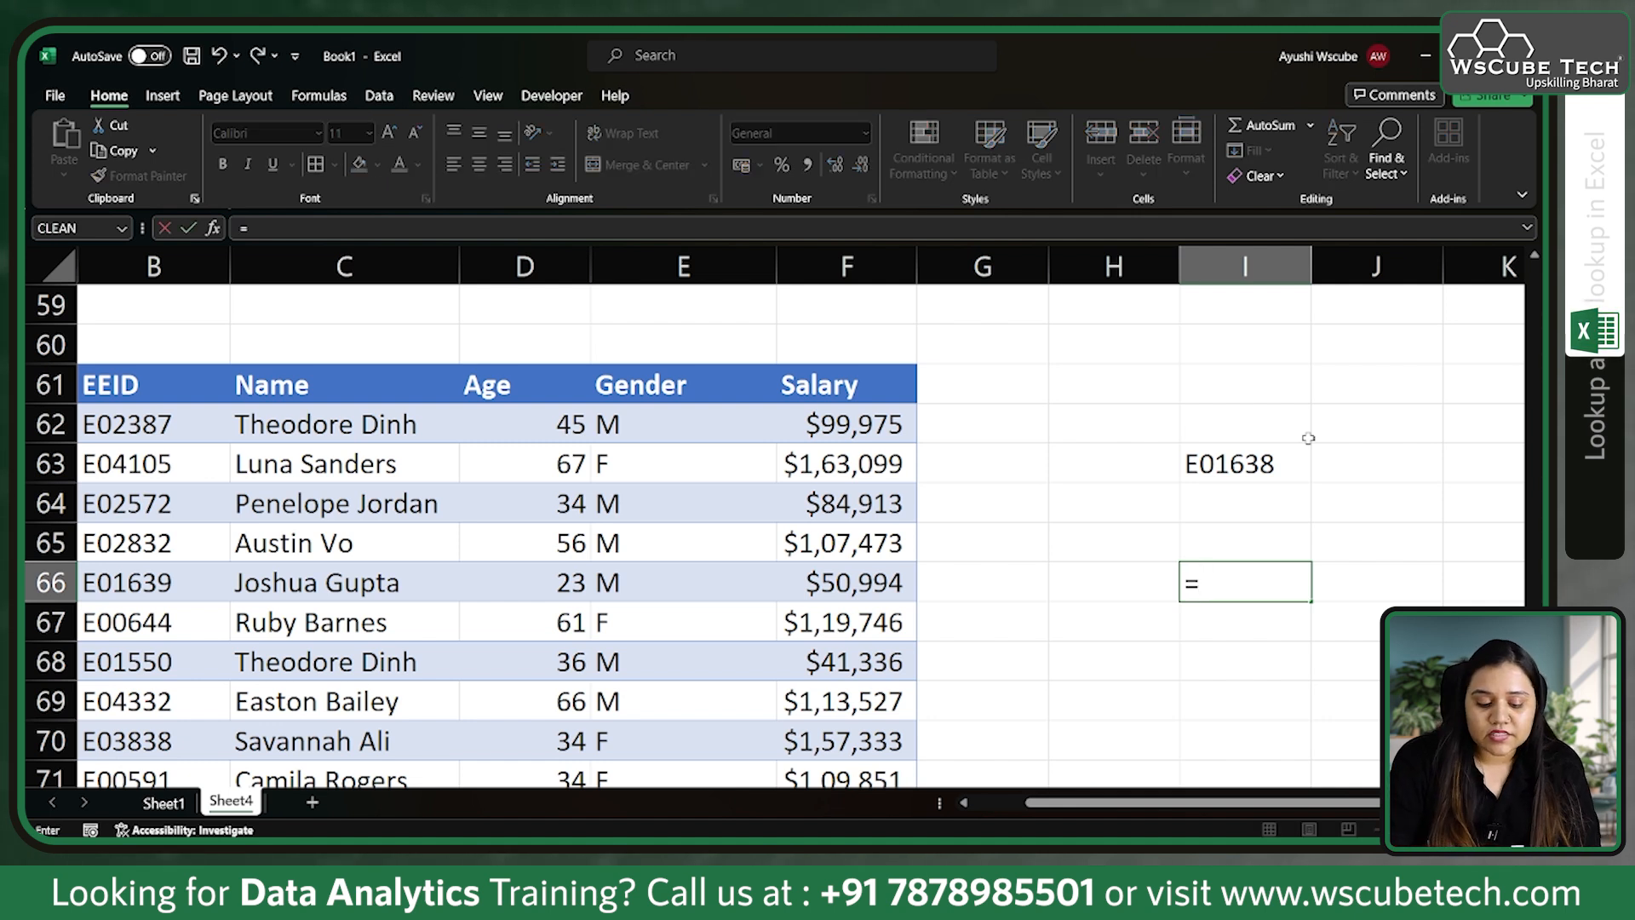
{"action": "type", "text": "vl"}
{"action": "key", "text": "Tab"}
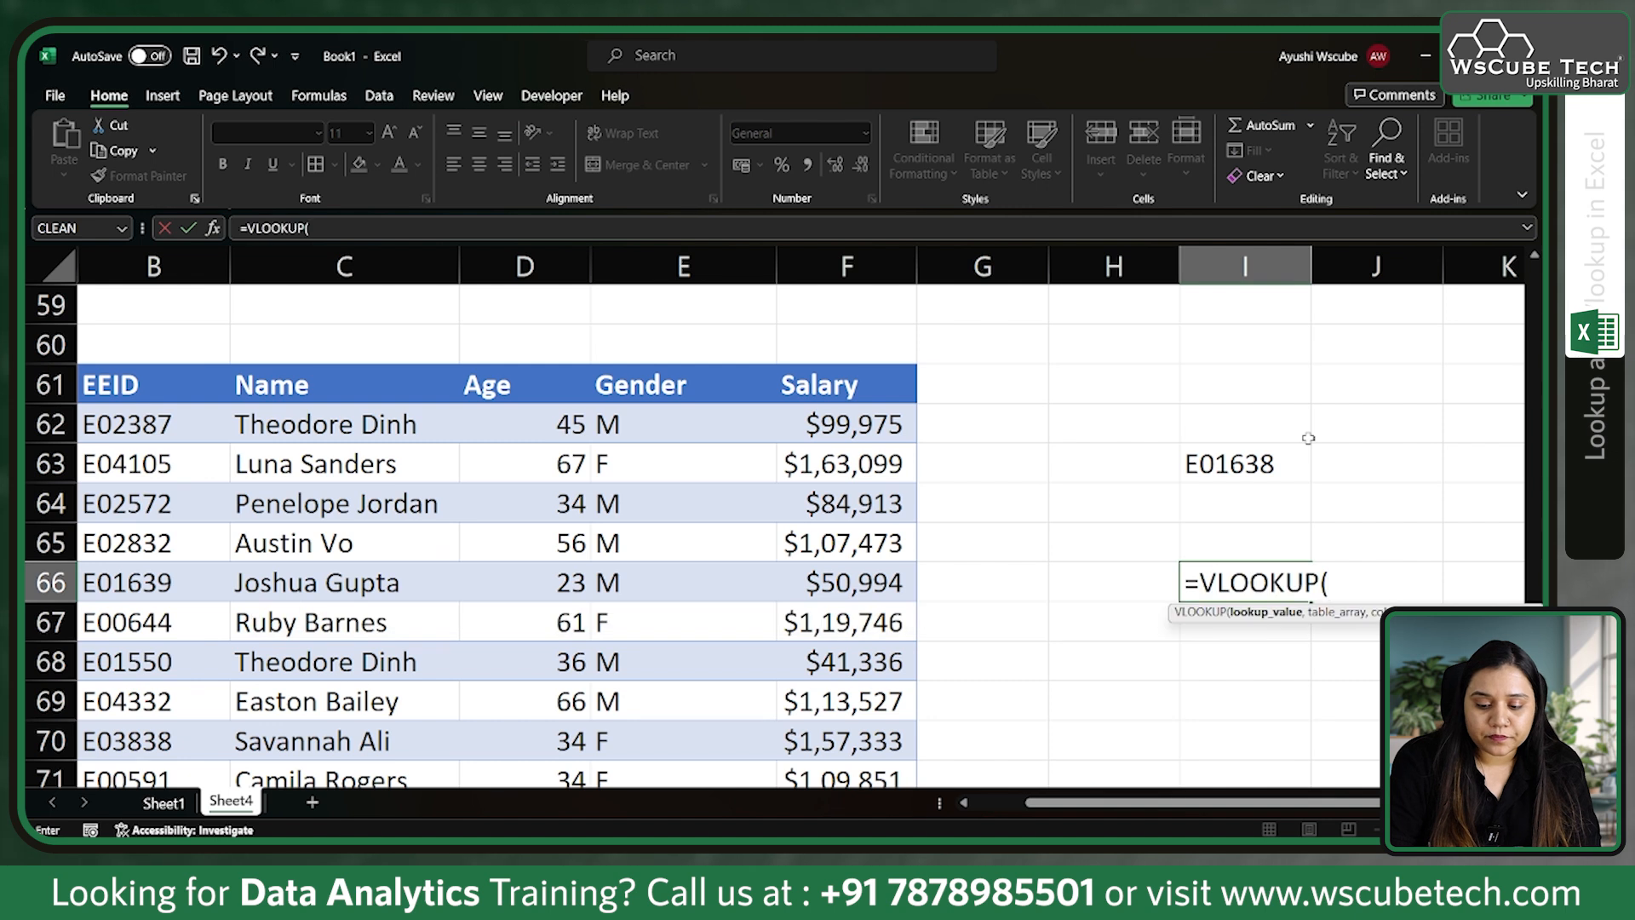
{"action": "left_click", "coordinate": [1271, 466]}
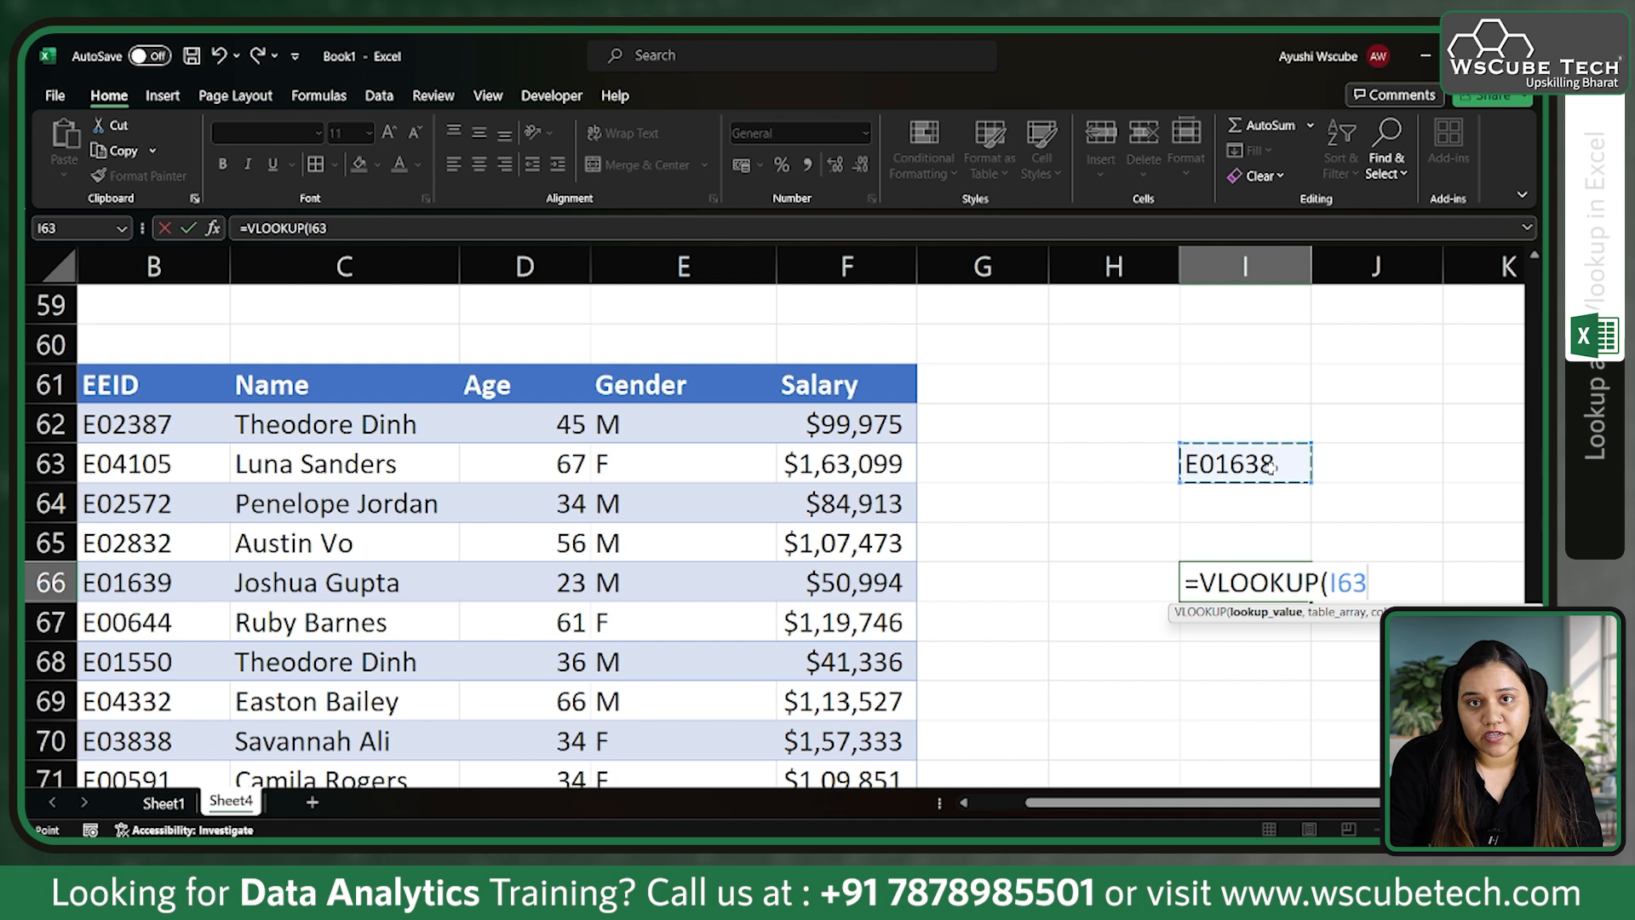
{"action": "type", "text": ","}
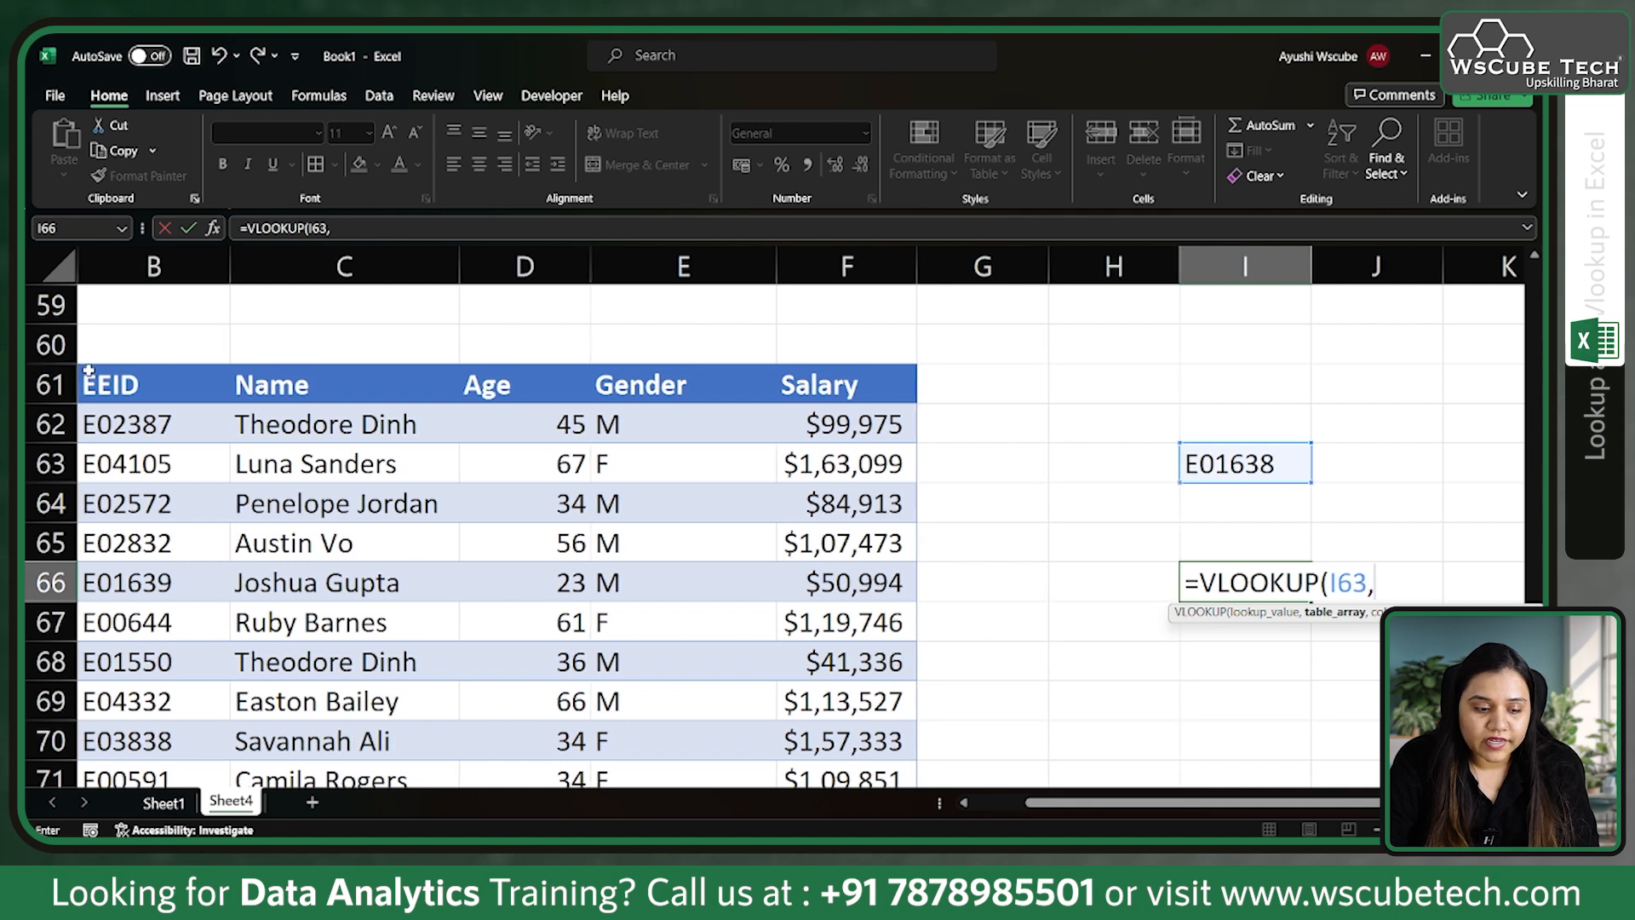
{"action": "left_click", "coordinate": [247, 530]}
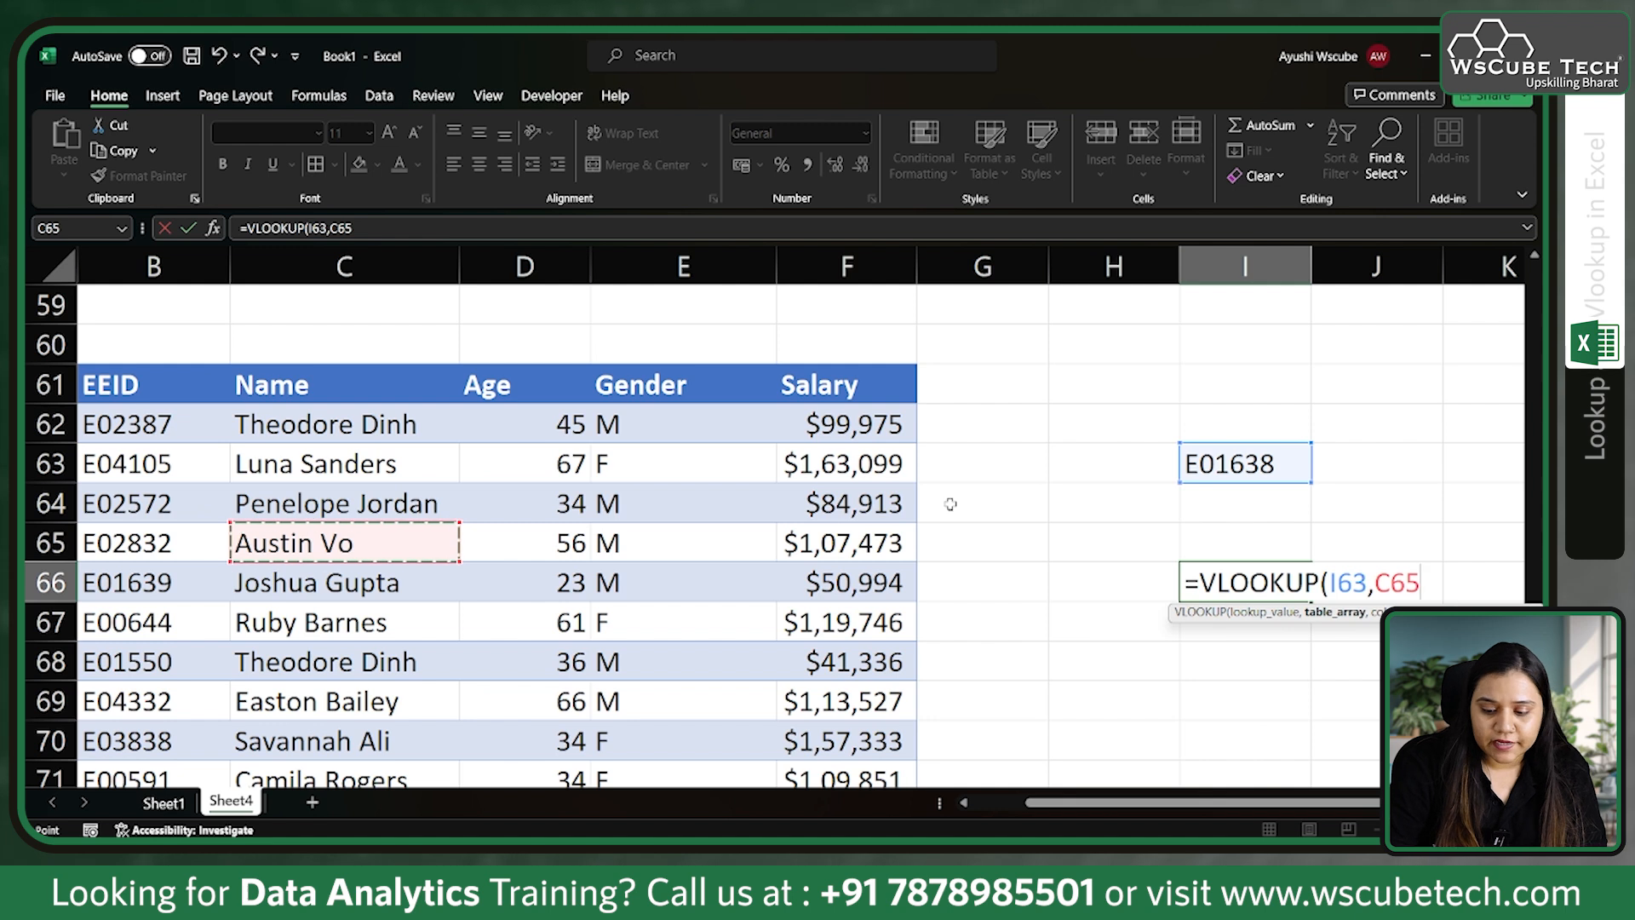
{"action": "key", "text": "BackSpace"}
{"action": "key", "text": "BackSpace"}
{"action": "key", "text": "BackSpace"}
{"action": "key", "text": "BackSpace"}
{"action": "key", "text": "BackSpace"}
{"action": "key", "text": "BackSpace"}
{"action": "key", "text": "BackSpace"}
{"action": "key", "text": "BackSpace"}
{"action": "key", "text": "BackSpace"}
{"action": "key", "text": "BackSpace"}
{"action": "key", "text": "BackSpace"}
{"action": "key", "text": "BackSpace"}
{"action": "key", "text": "BackSpace"}
{"action": "key", "text": "BackSpace"}
{"action": "key", "text": "BackSpace"}
{"action": "key", "text": "BackSpace"}
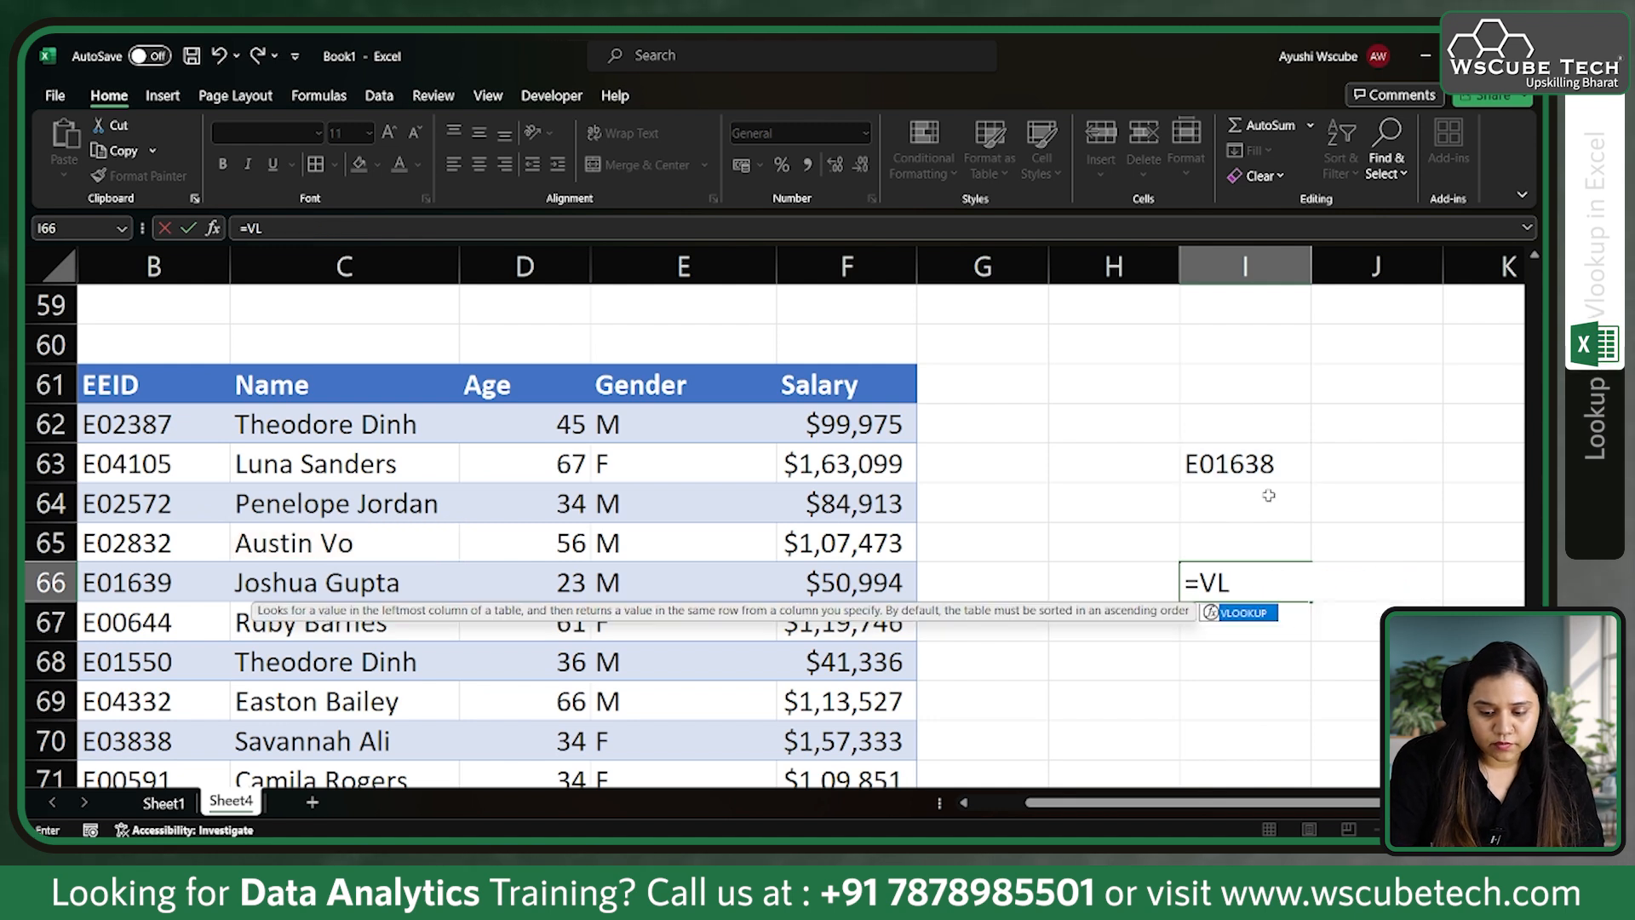
{"action": "key", "text": "Return"}
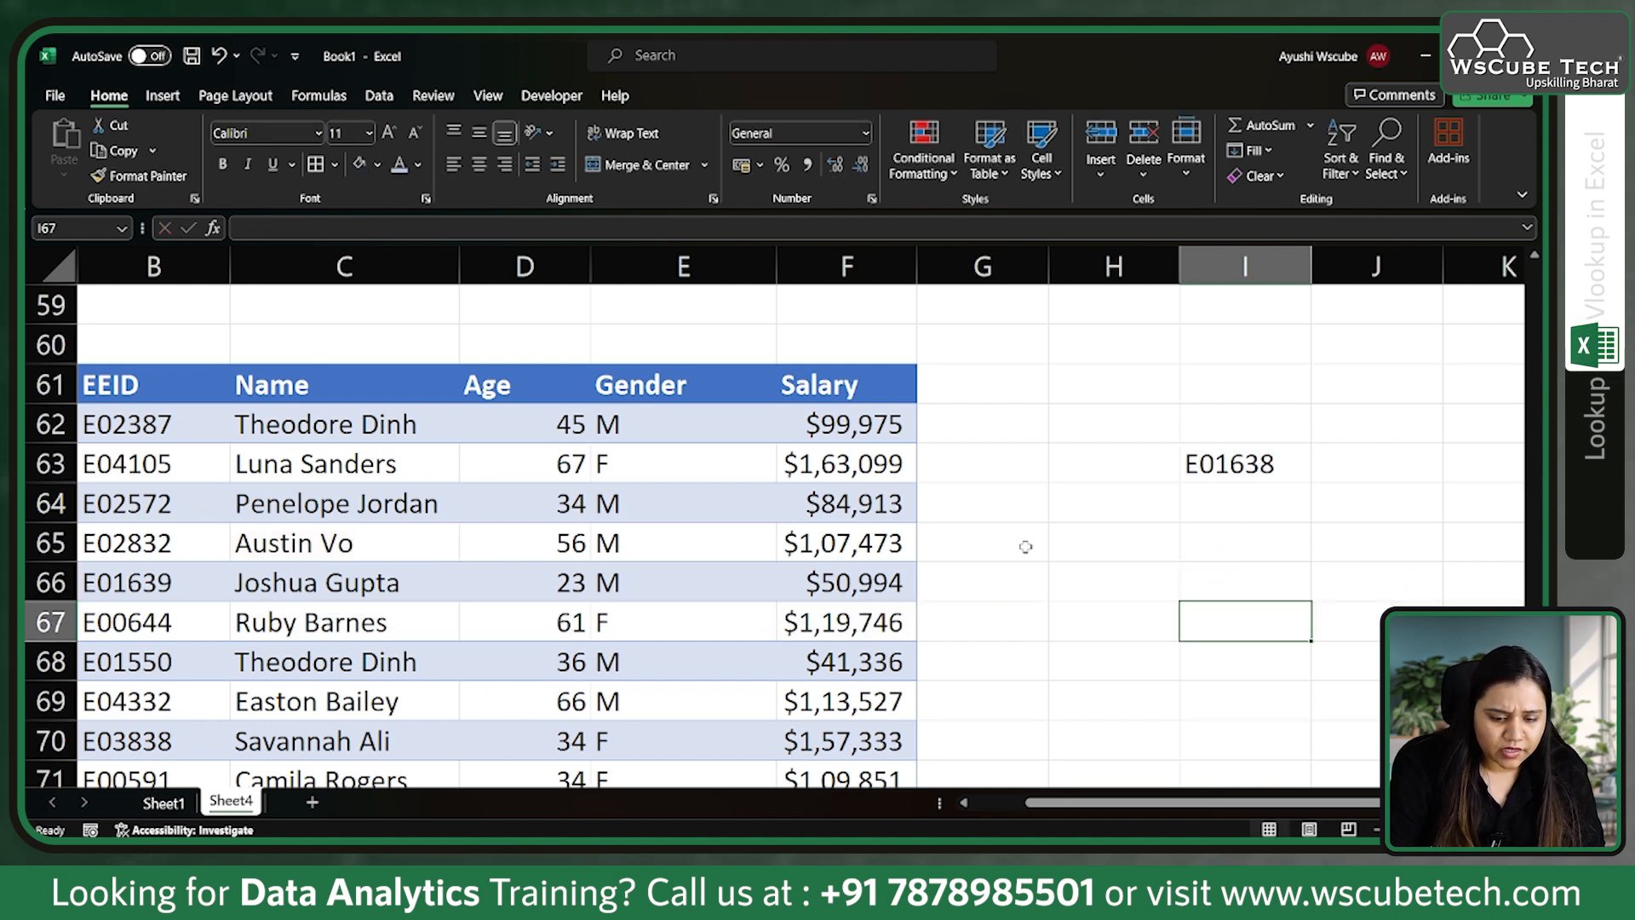
Convert the copied employee range B61:F74 into an Excel table with headers
{"action": "left_click", "coordinate": [513, 538]}
{"action": "key", "text": "ctrl+t"}
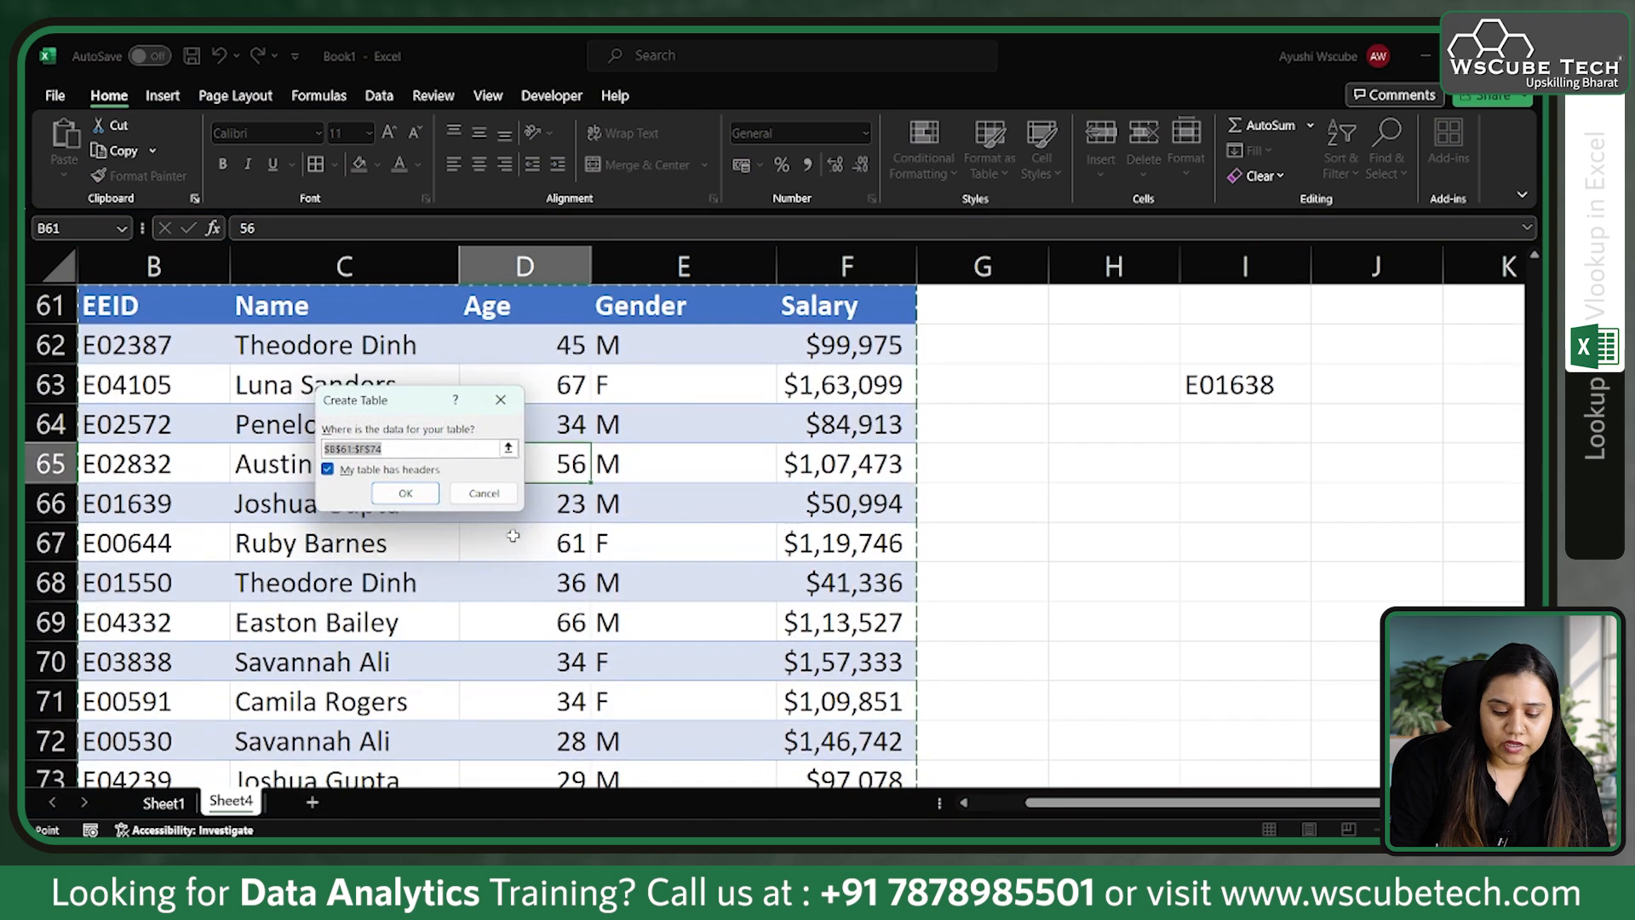
{"action": "key", "text": "Return"}
Start a VLOOKUP formula in I65 with I63 as lookup value, the whole employee table as table array, and column index 5
{"action": "left_click", "coordinate": [1243, 545]}
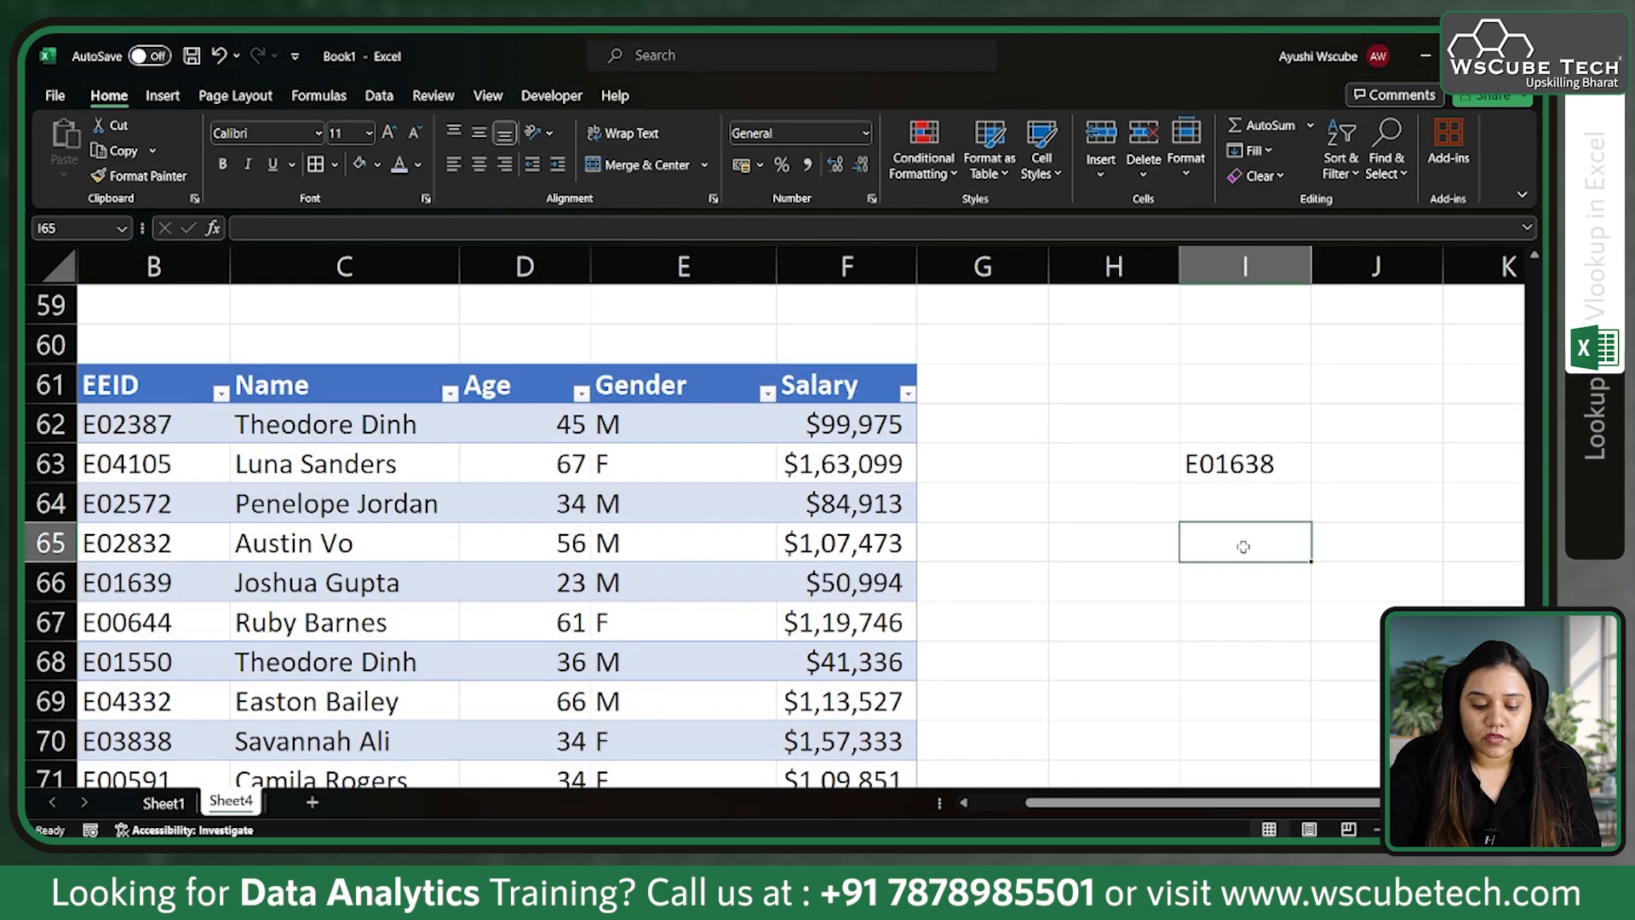
{"action": "type", "text": "=v"}
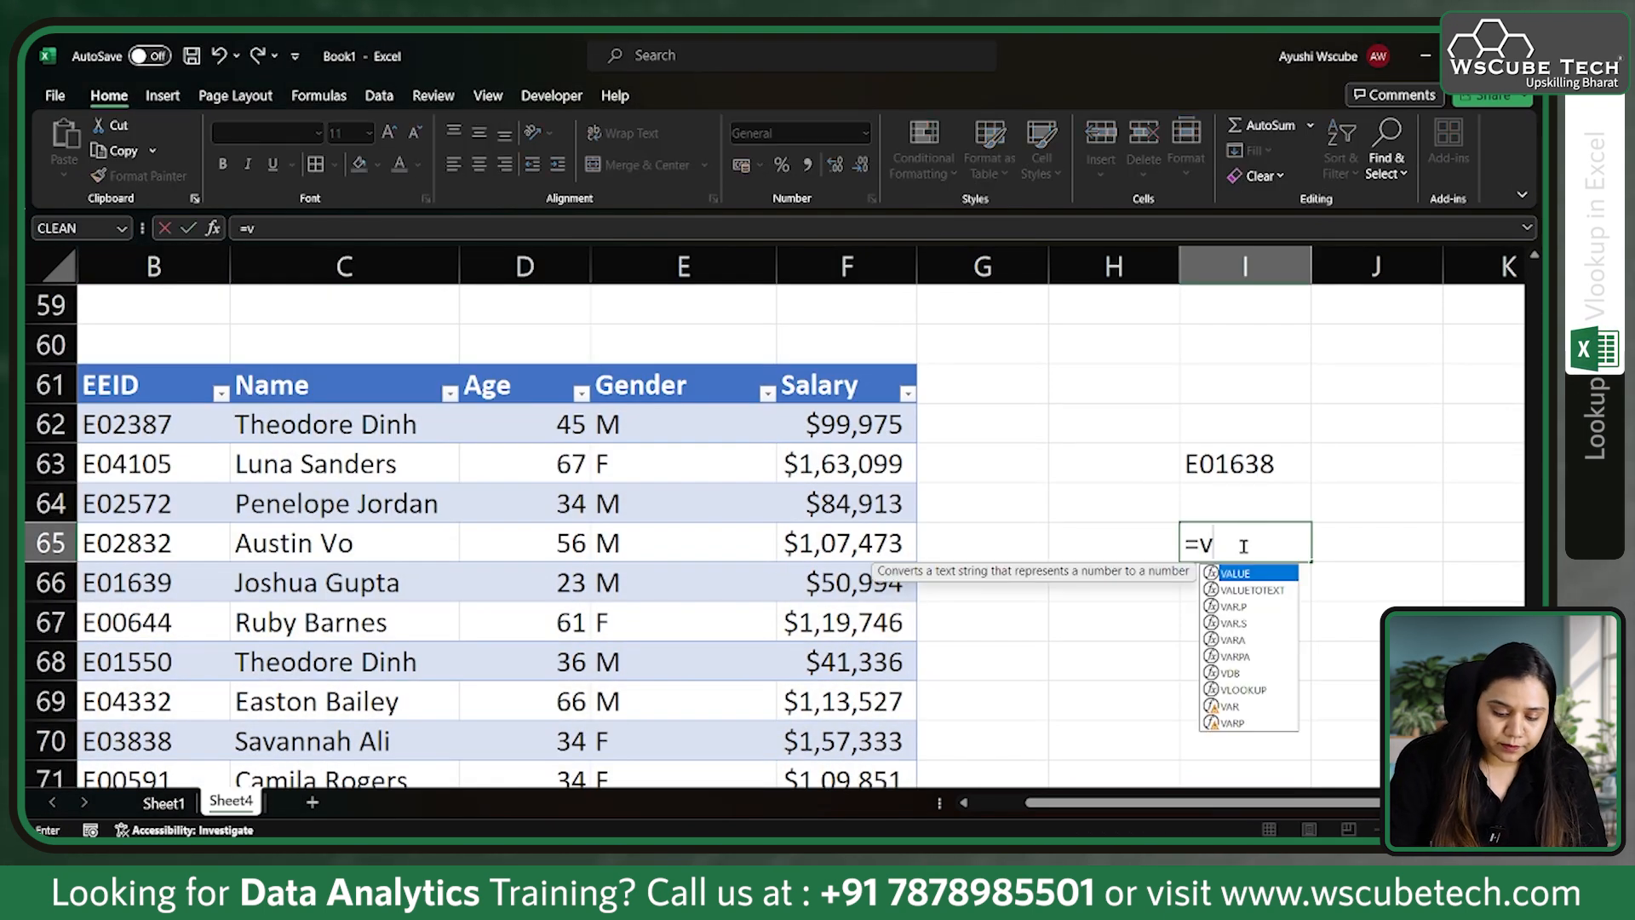
{"action": "type", "text": "lo"}
{"action": "key", "text": "Tab"}
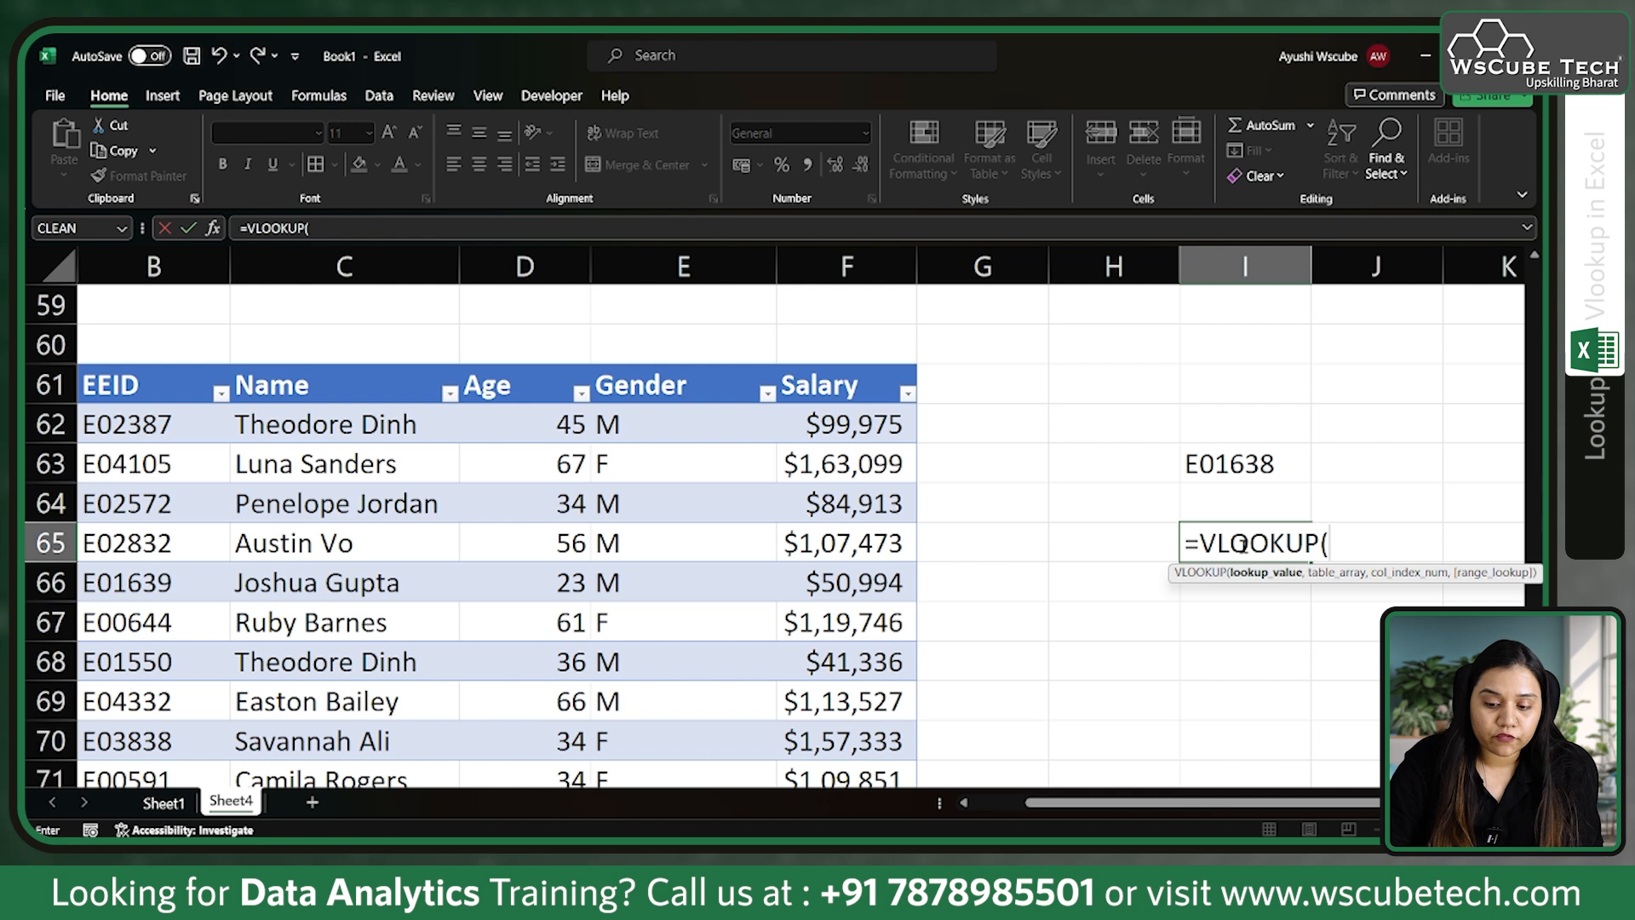
{"action": "left_click", "coordinate": [1252, 463]}
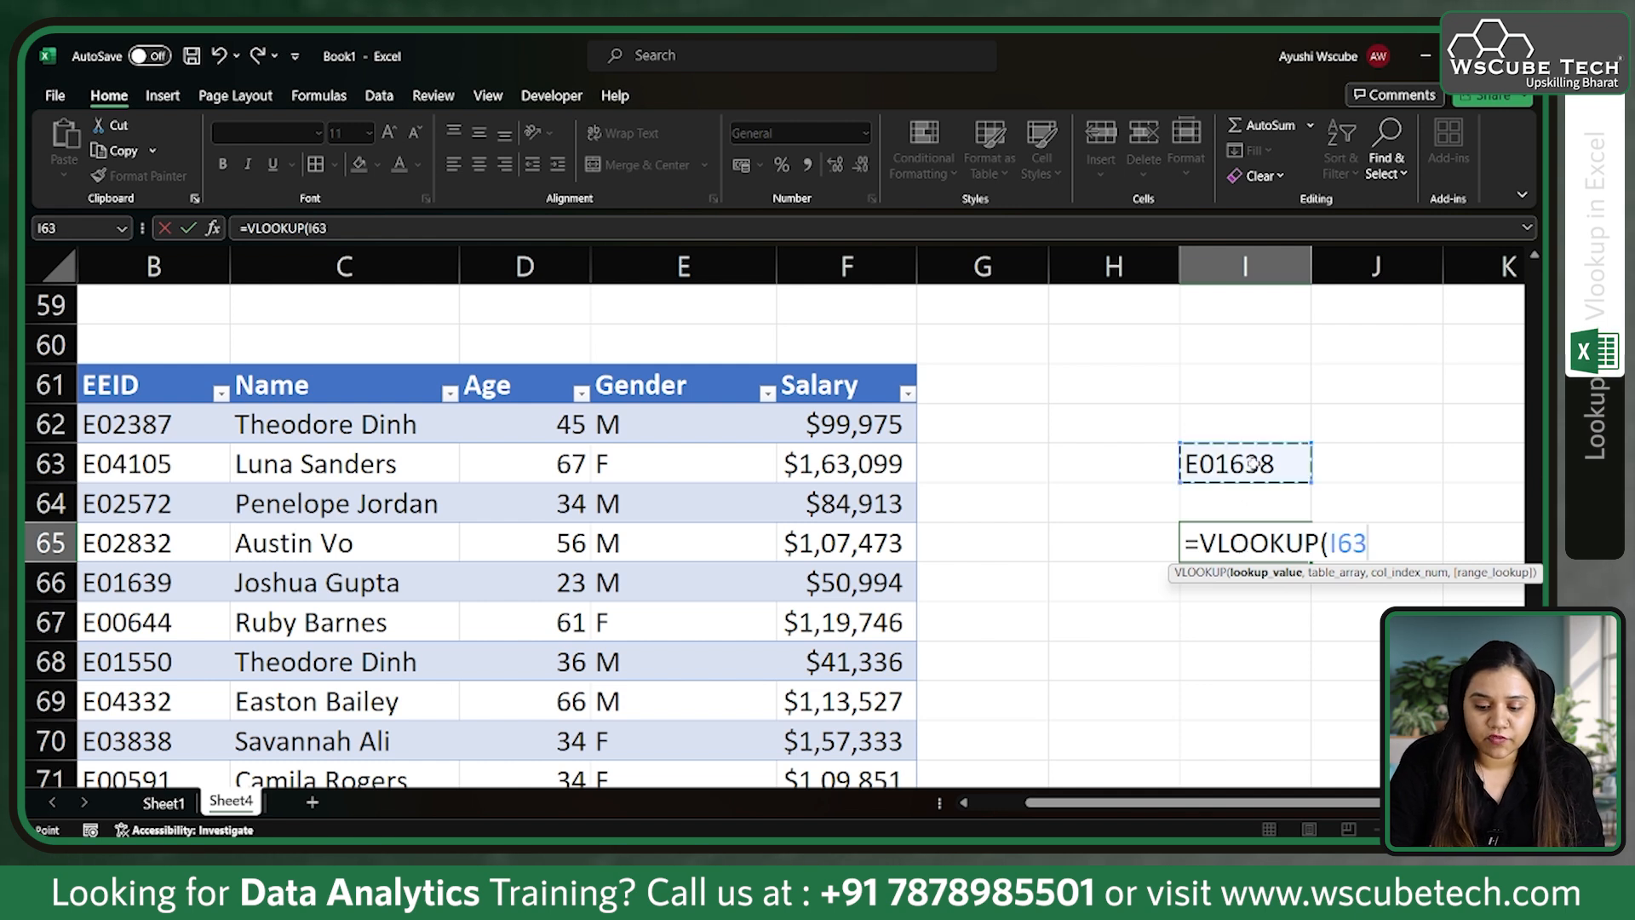
{"action": "type", "text": ","}
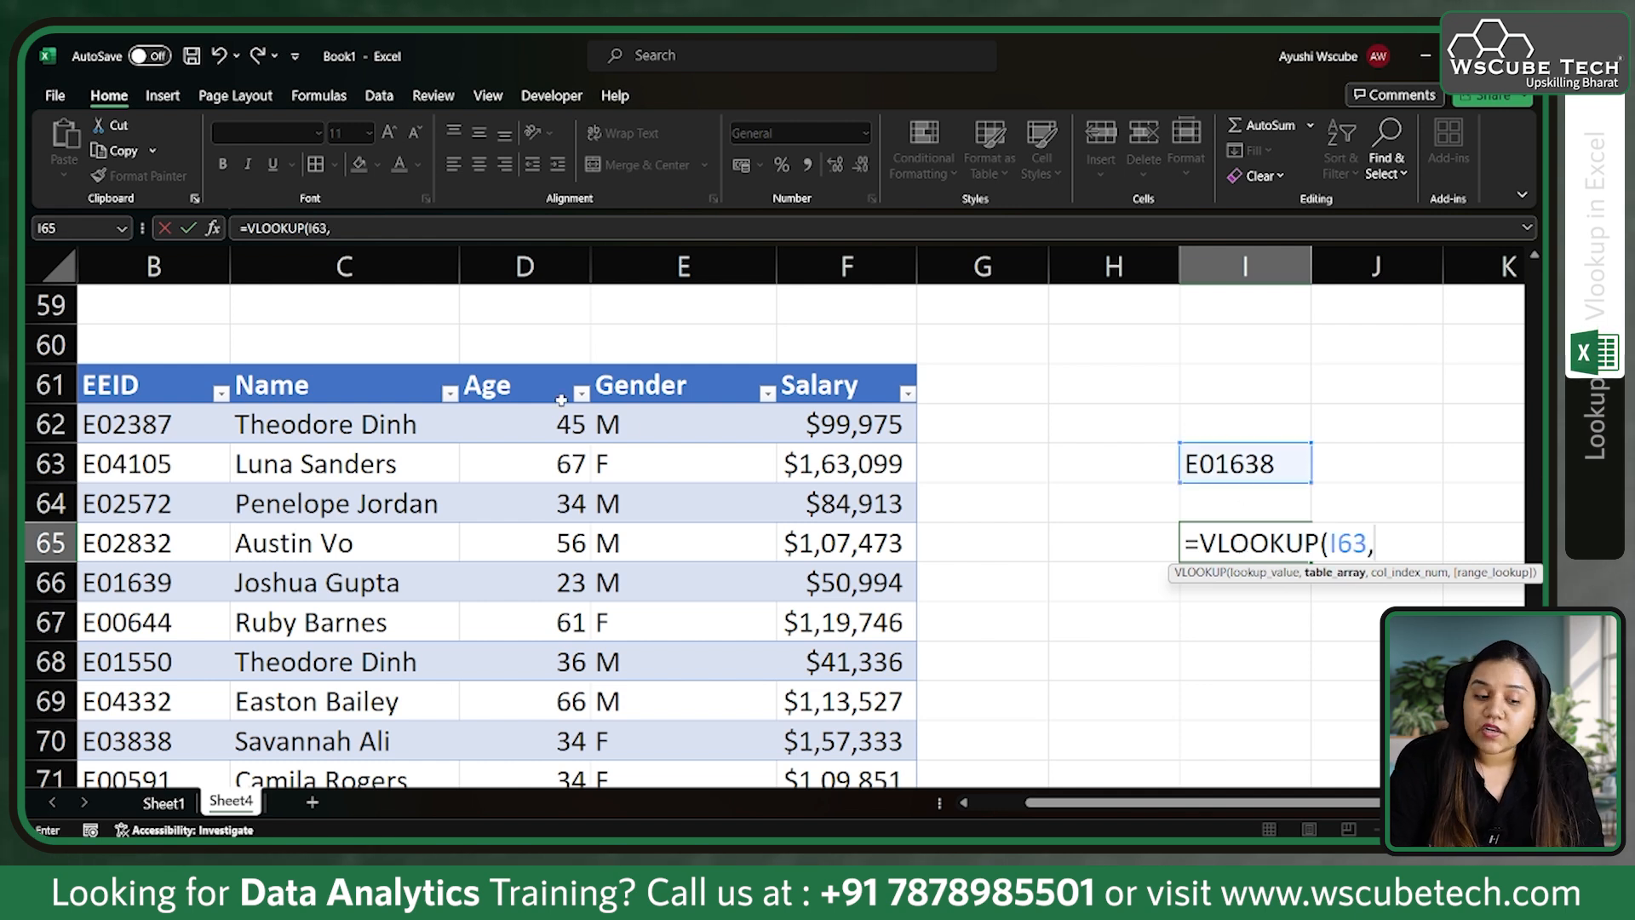
{"action": "left_click", "coordinate": [85, 368]}
{"action": "type", "text": ","}
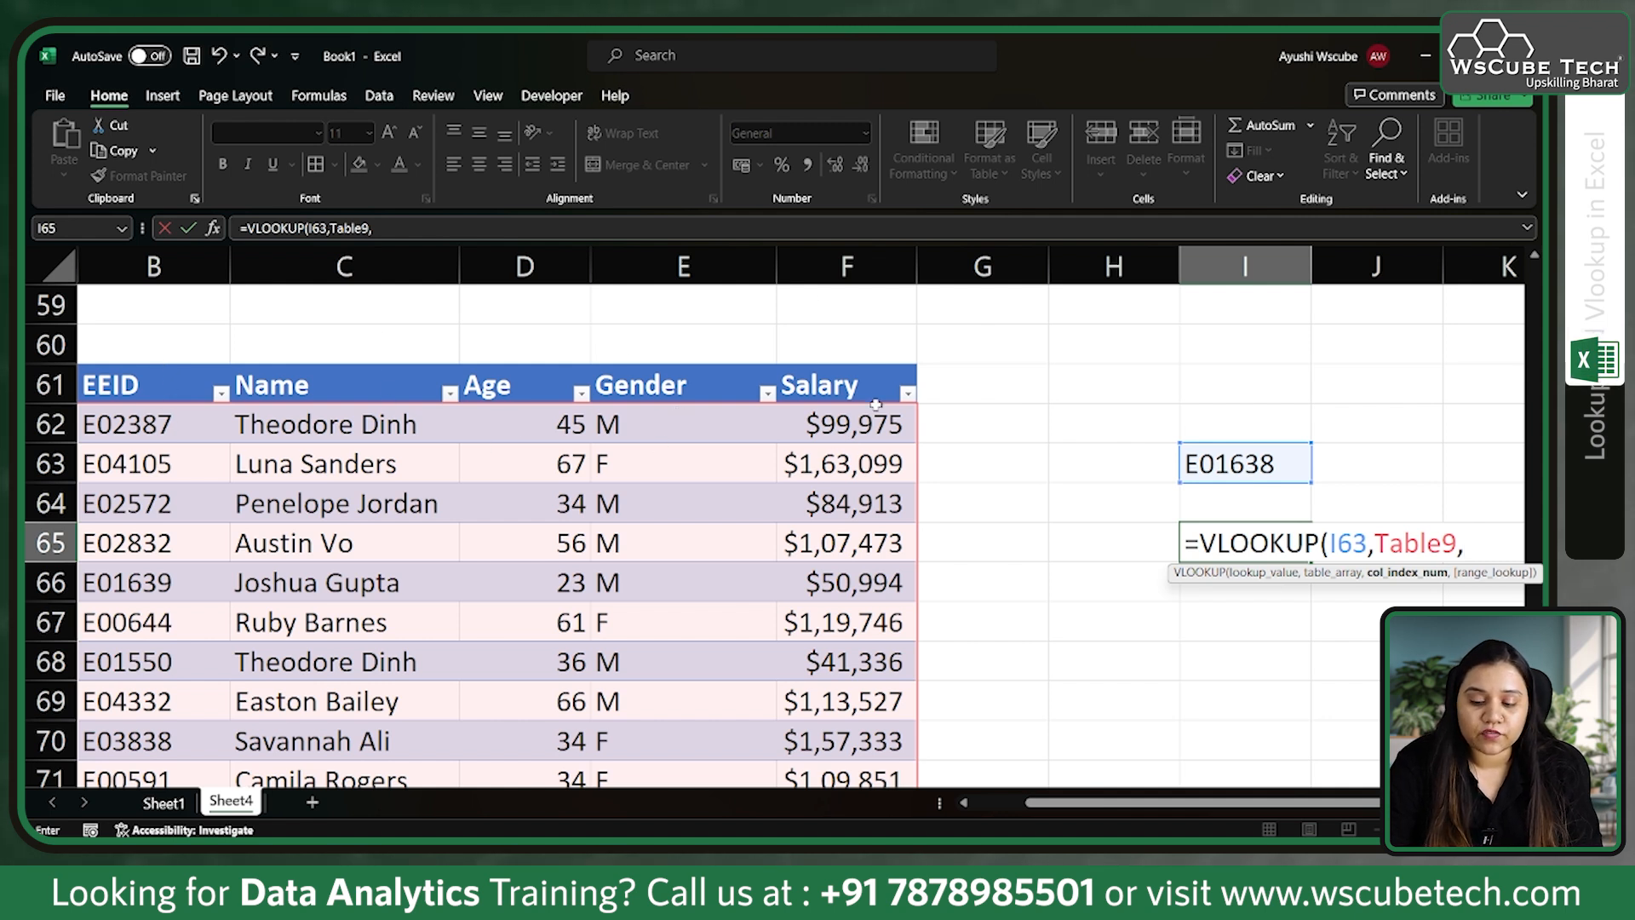
{"action": "type", "text": "5"}
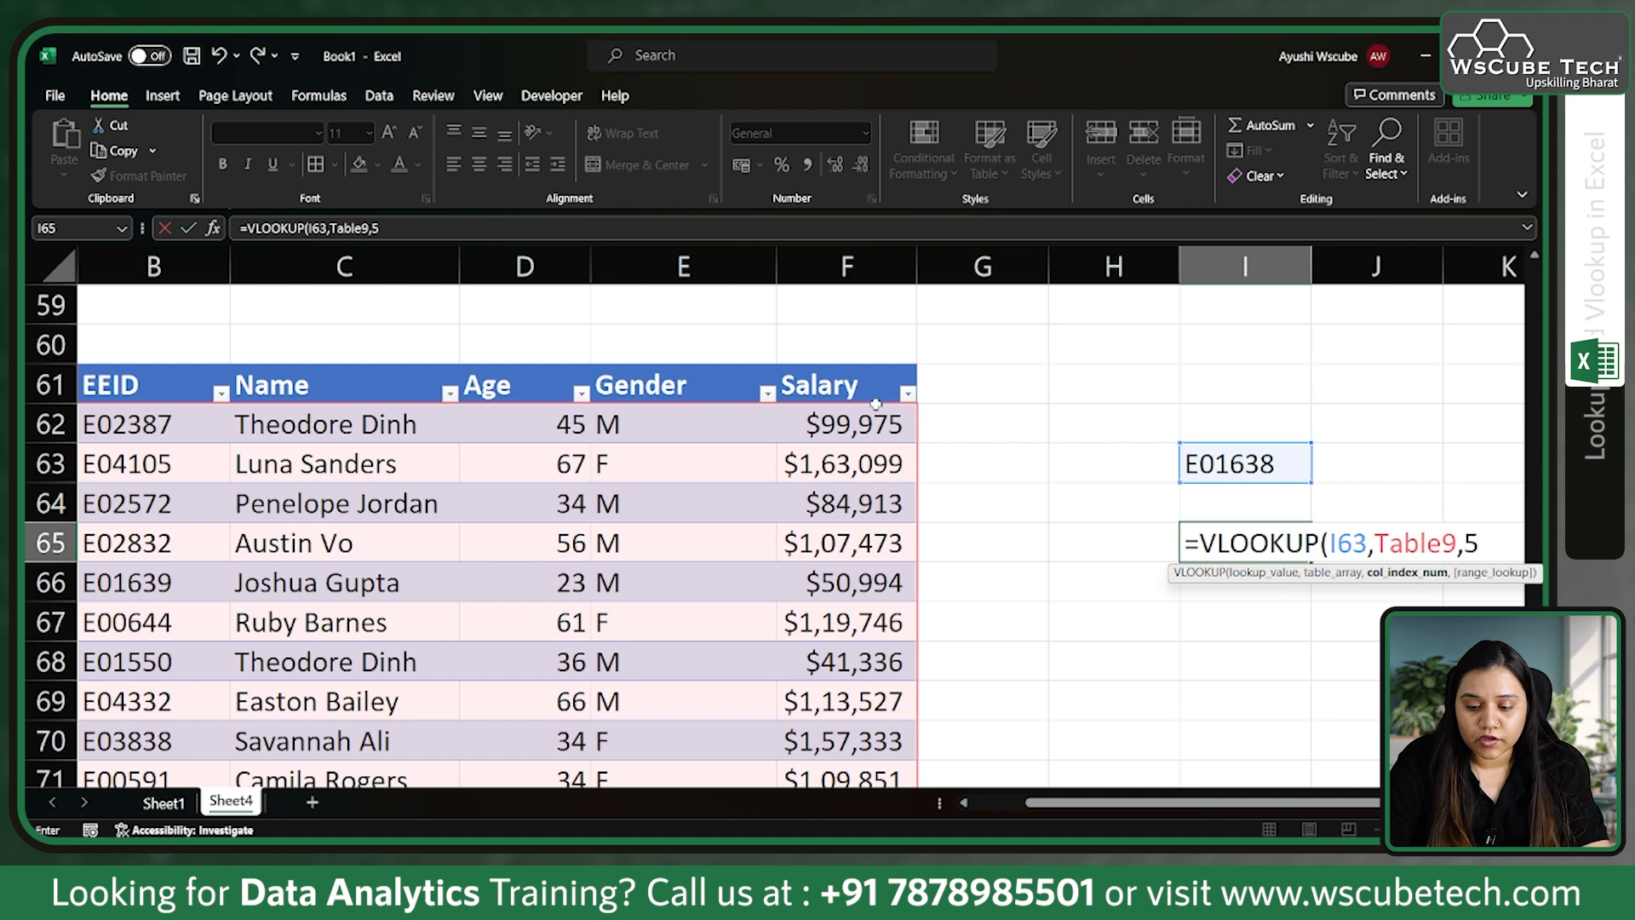
{"action": "type", "text": ","}
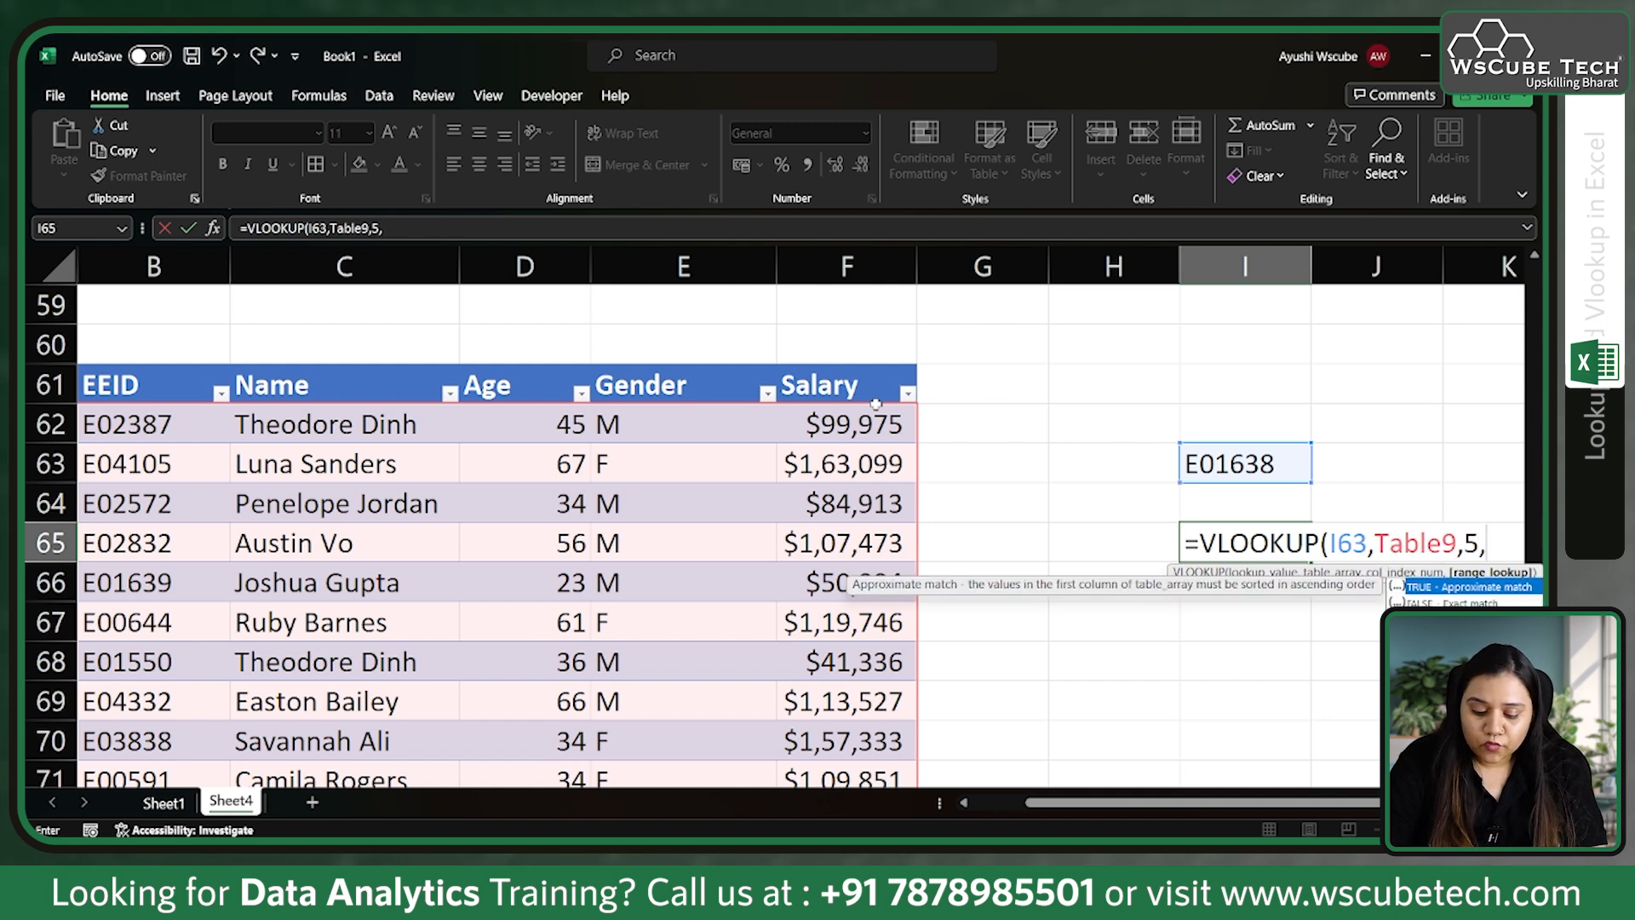
{"action": "key", "text": "Down"}
{"action": "key", "text": "Tab"}
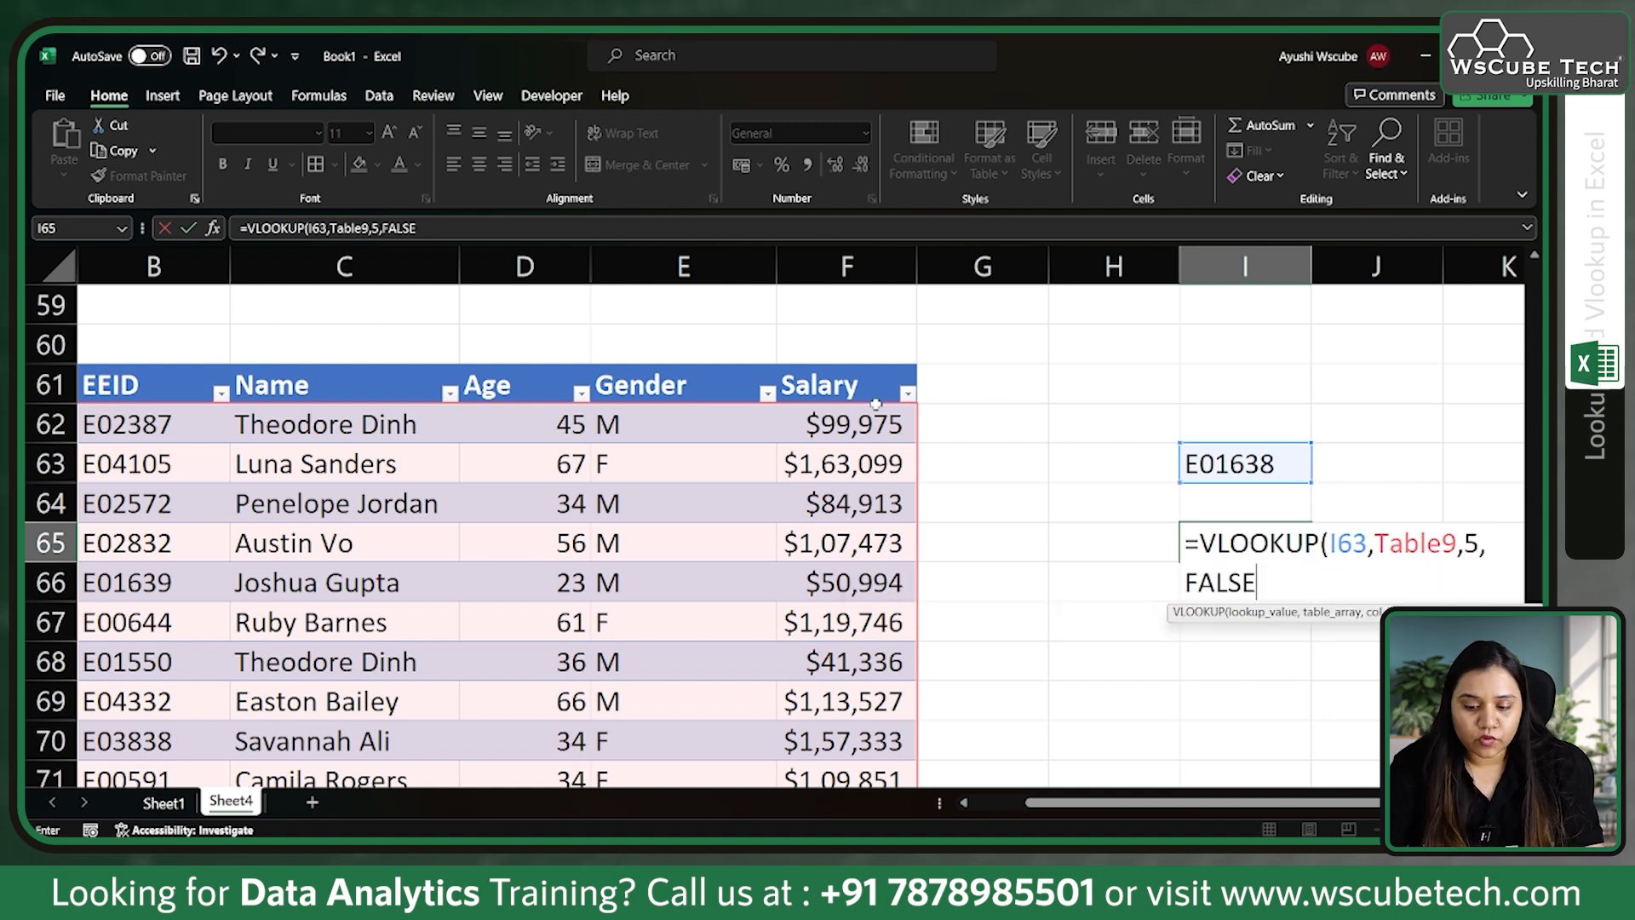
{"action": "key", "text": "BackSpace"}
{"action": "key", "text": "BackSpace"}
{"action": "key", "text": "BackSpace"}
{"action": "key", "text": "BackSpace"}
{"action": "key", "text": "BackSpace"}
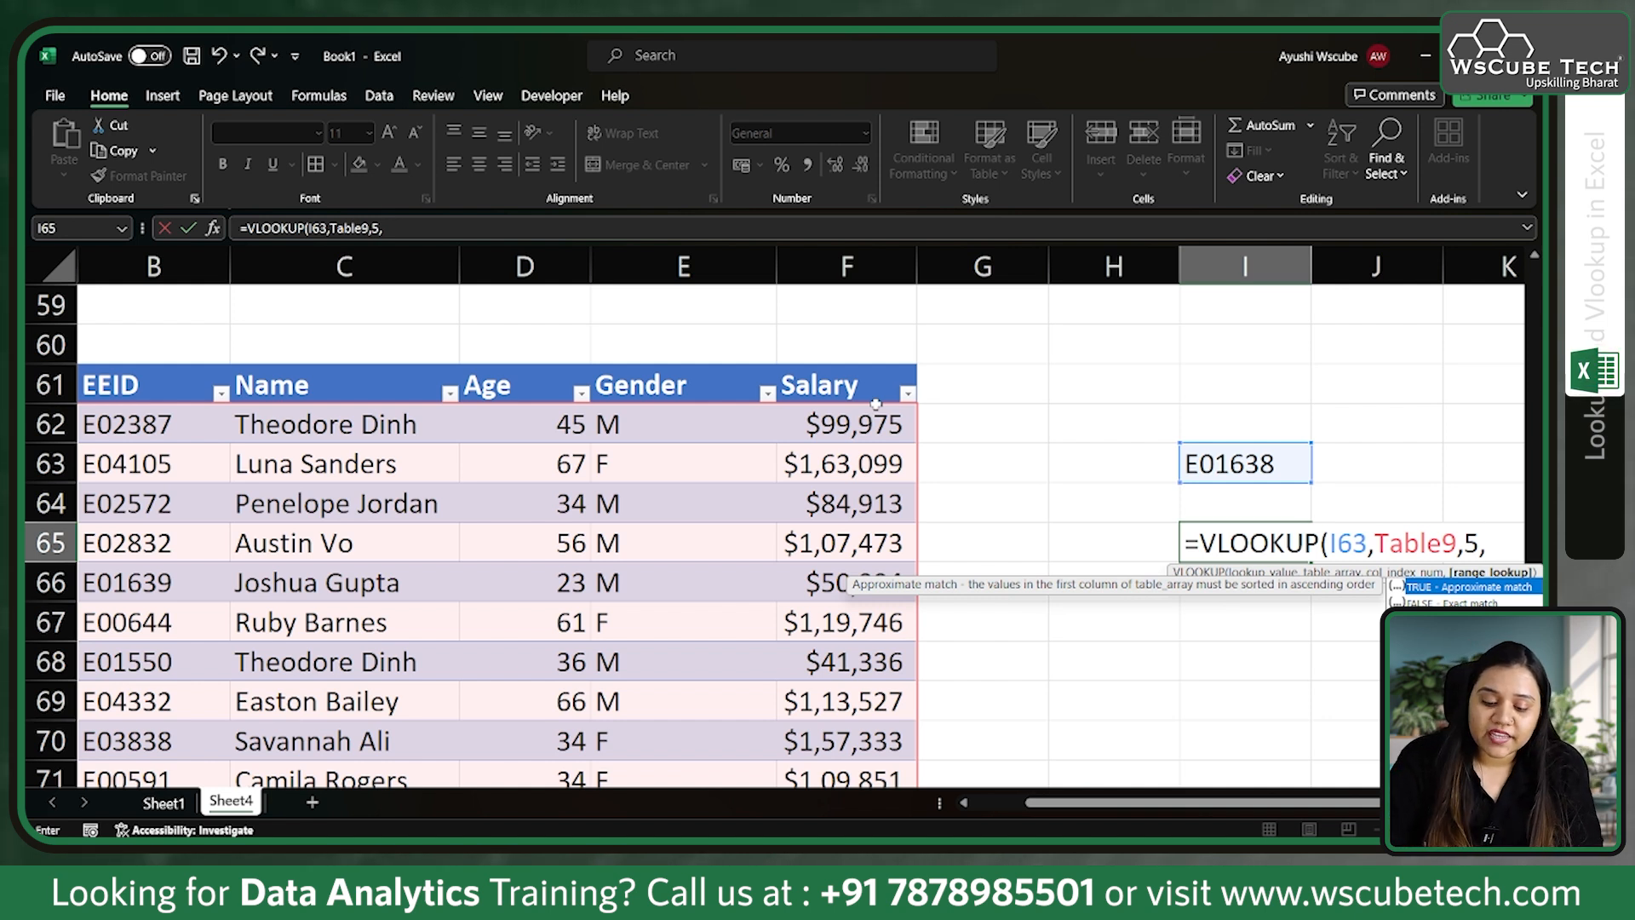
Complete the VLOOKUP formula in I65 with 0 as the range lookup argument for an exact match
{"action": "type", "text": ")"}
{"action": "key", "text": "BackSpace"}
{"action": "type", "text": "0"}
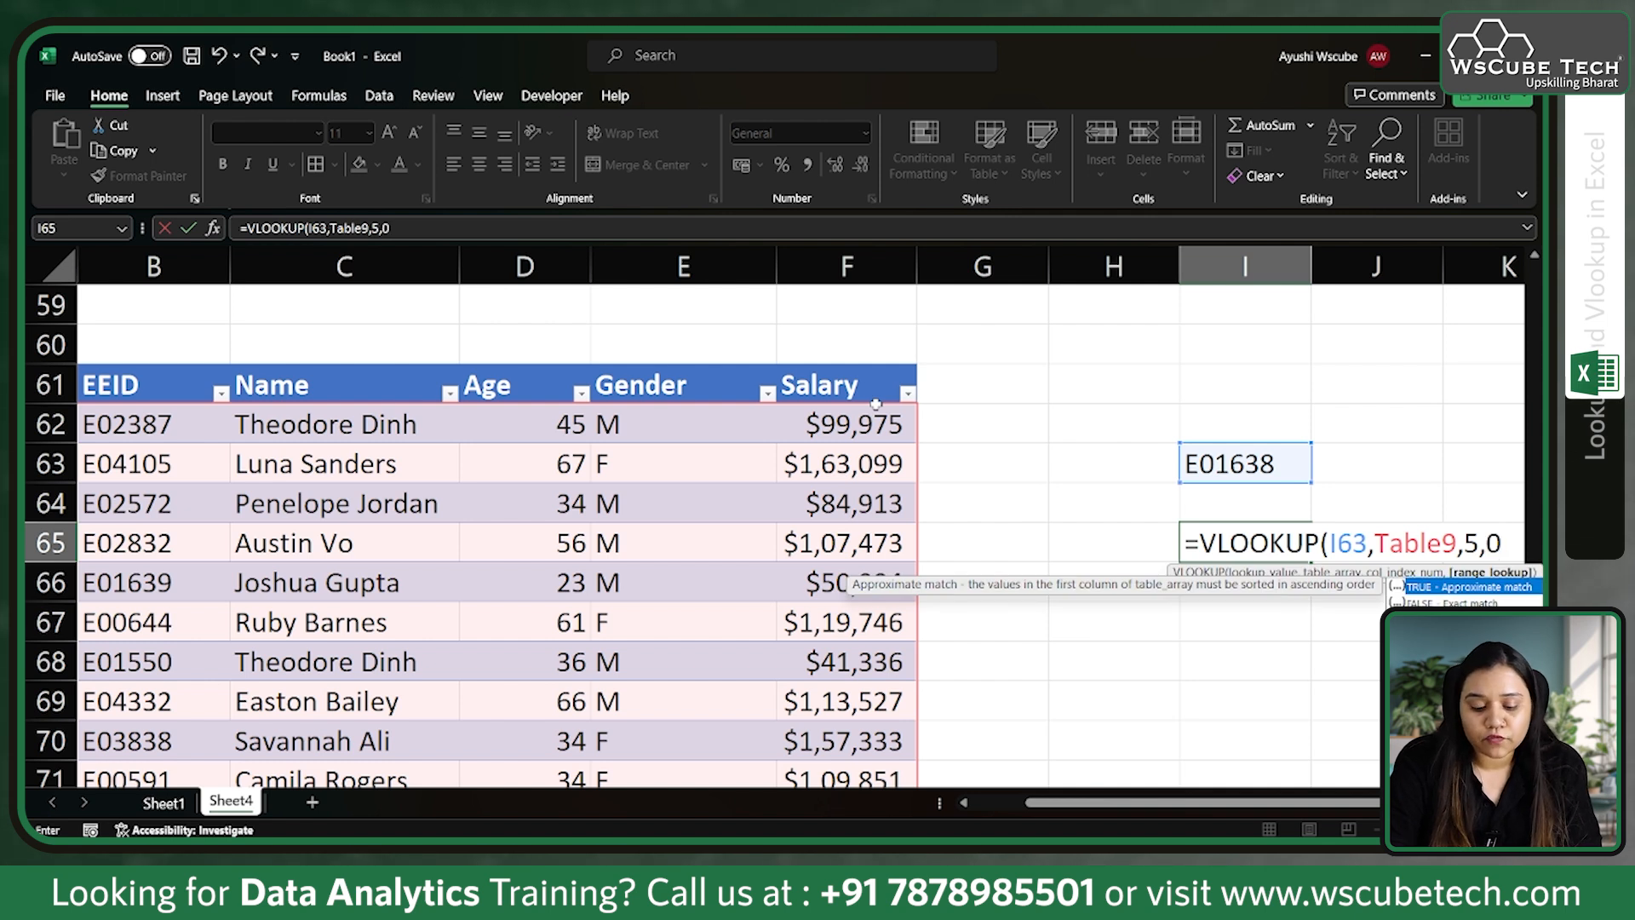
{"action": "type", "text": ")"}
{"action": "key", "text": "Return"}
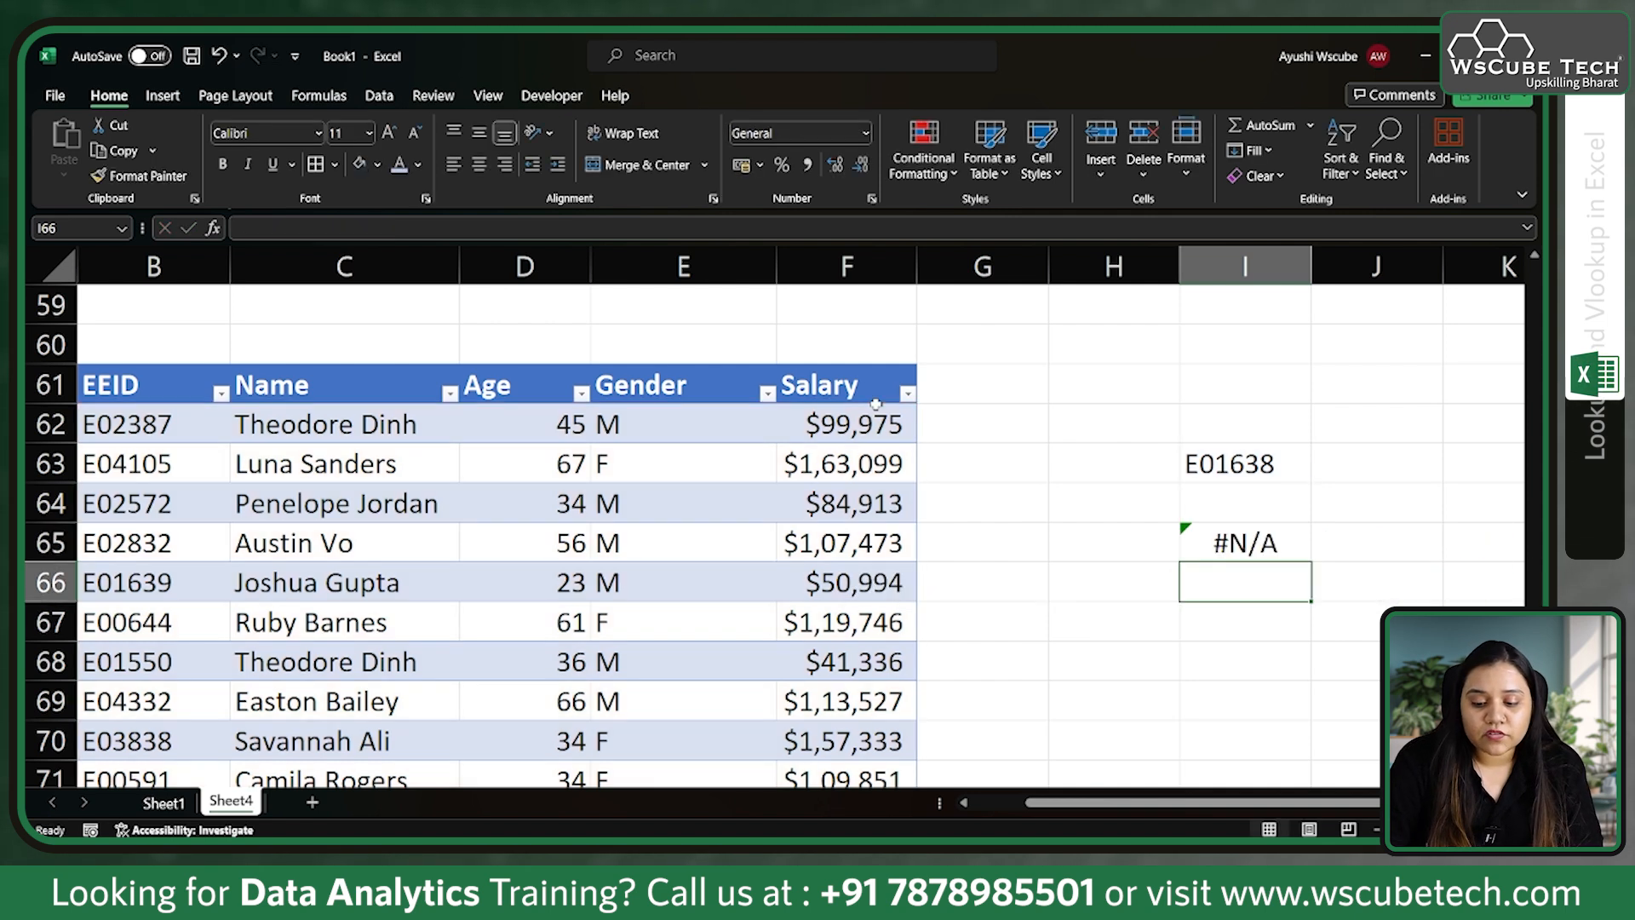
Review the VLOOKUP formula in I65, and correct the last digit of the employee ID in I63 to match the EEID in B66
{"action": "double_click", "coordinate": [1254, 547]}
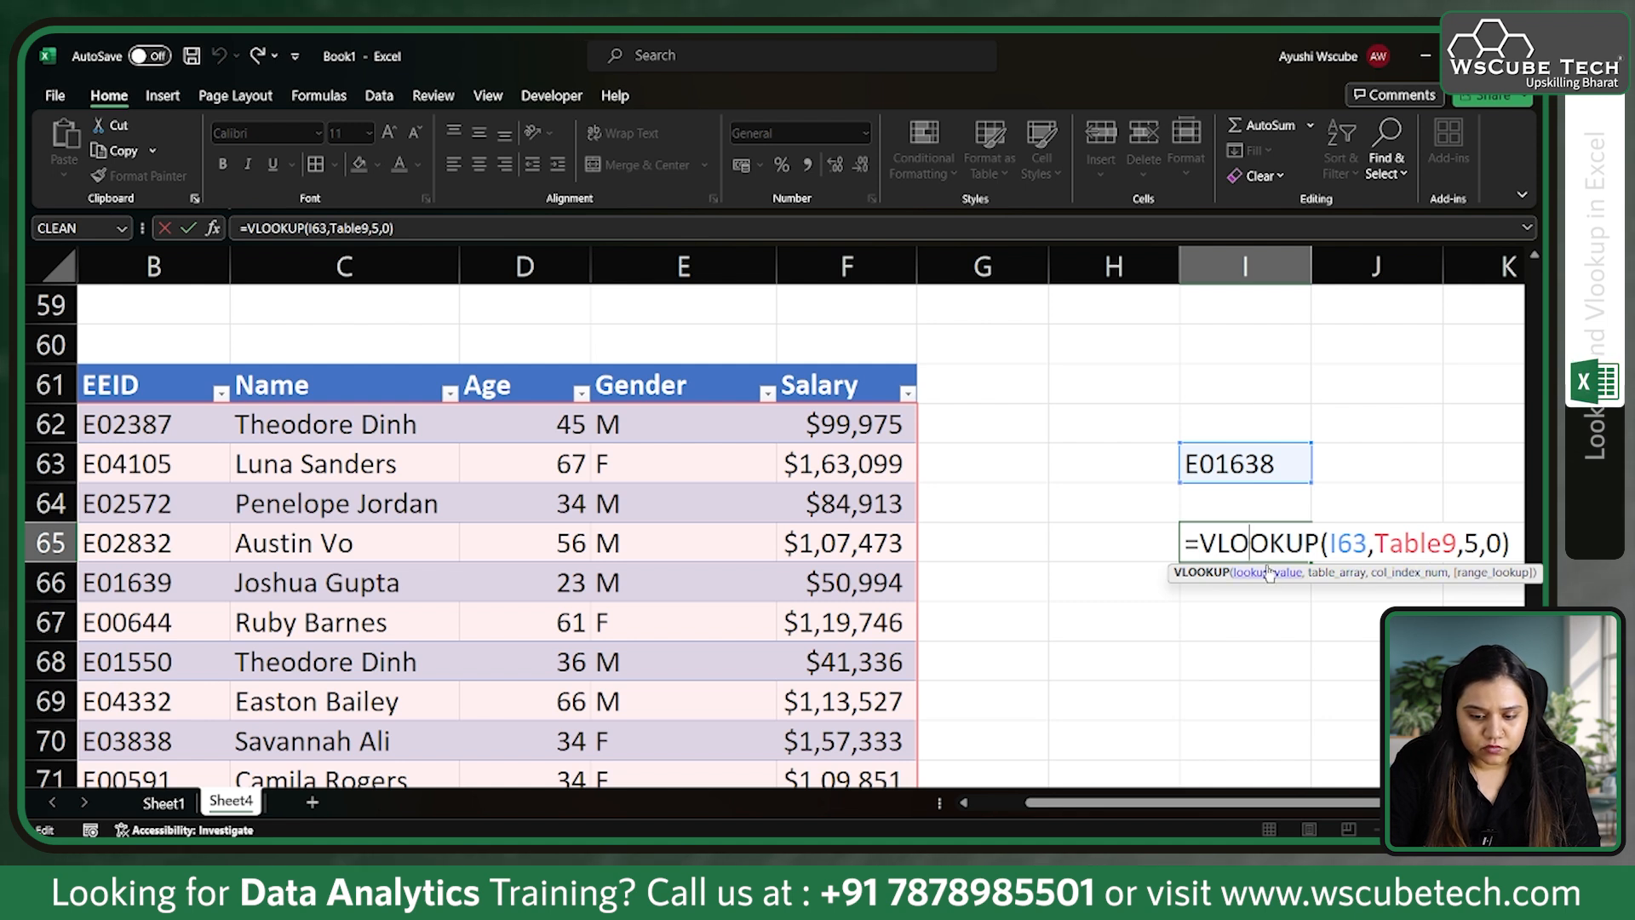
{"action": "left_click", "coordinate": [1163, 664]}
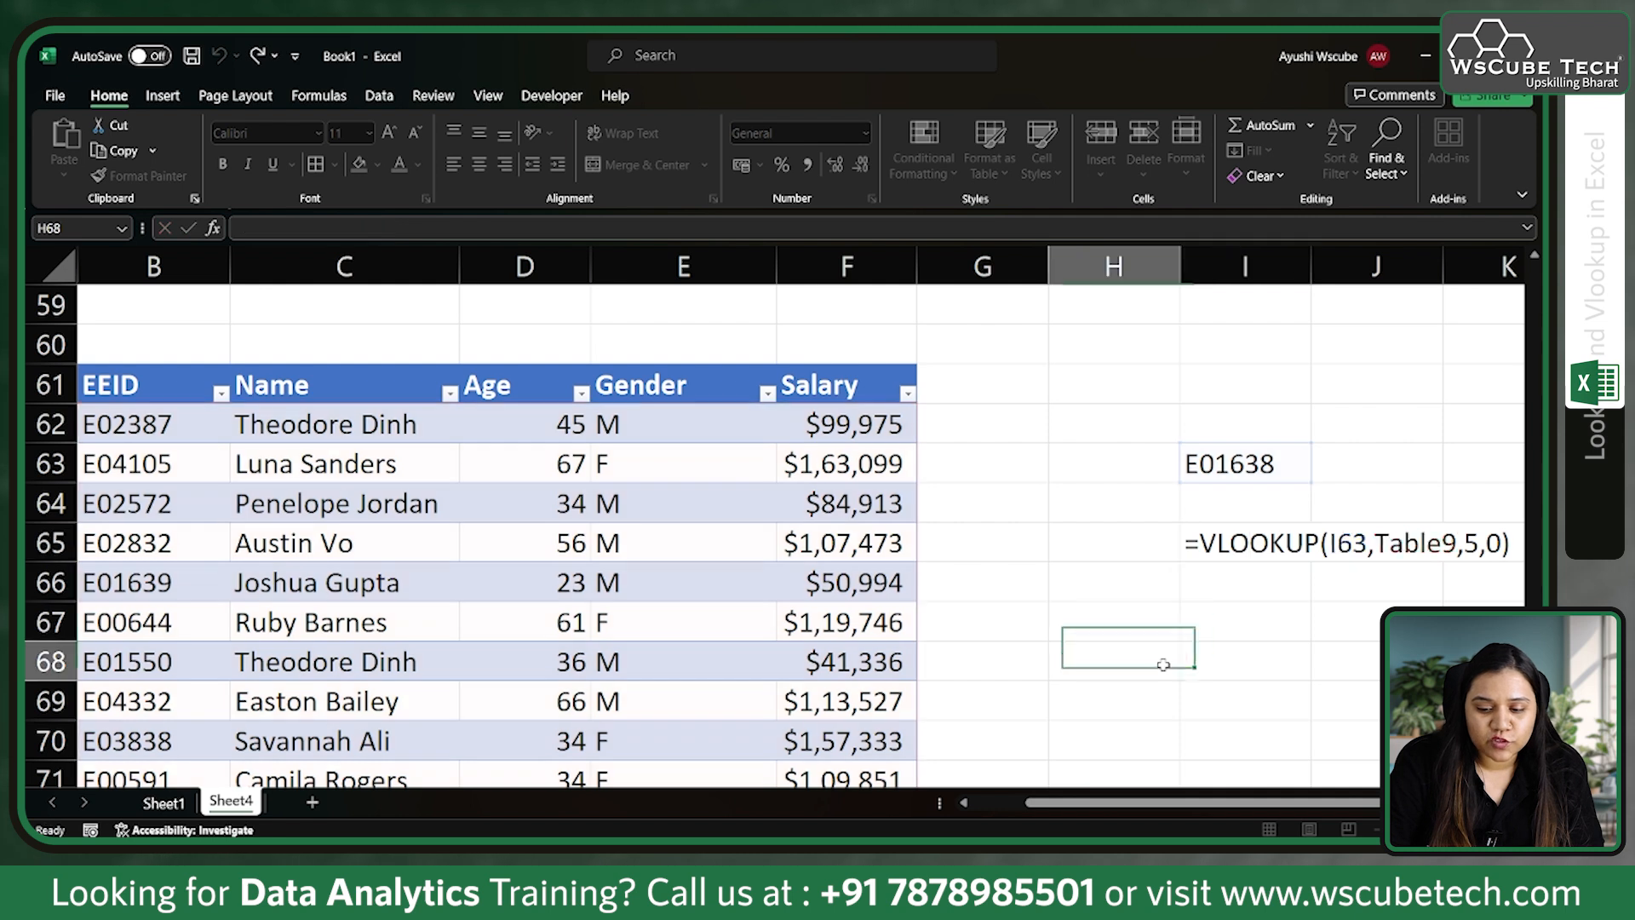
{"action": "left_click", "coordinate": [1275, 463]}
{"action": "double_click", "coordinate": [1274, 463]}
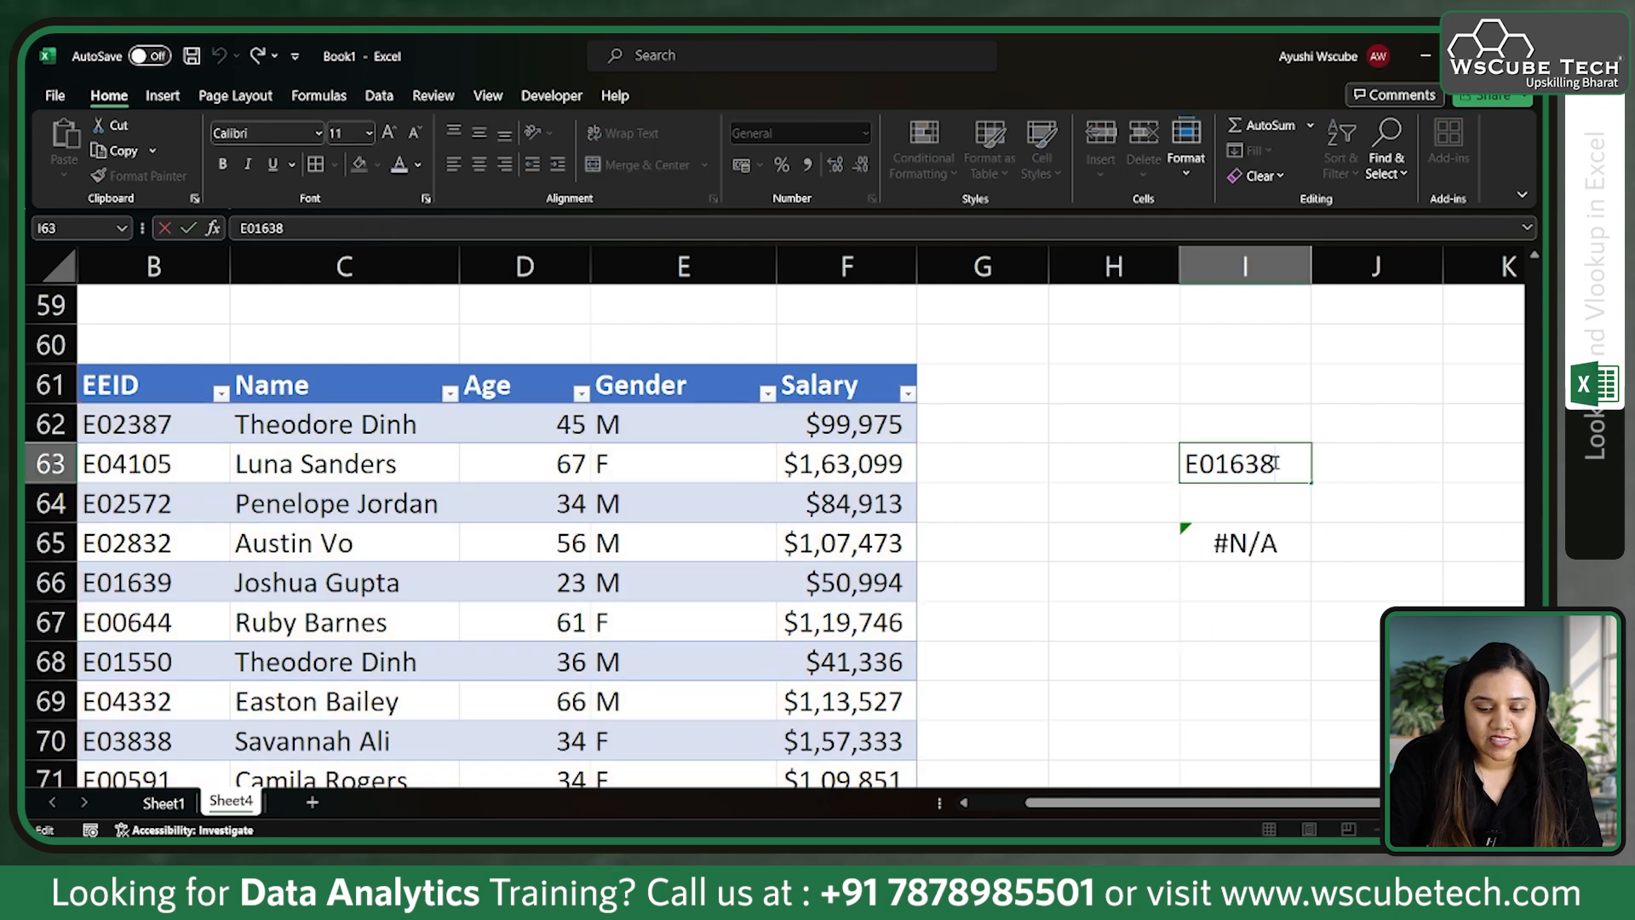
{"action": "key", "text": "BackSpace"}
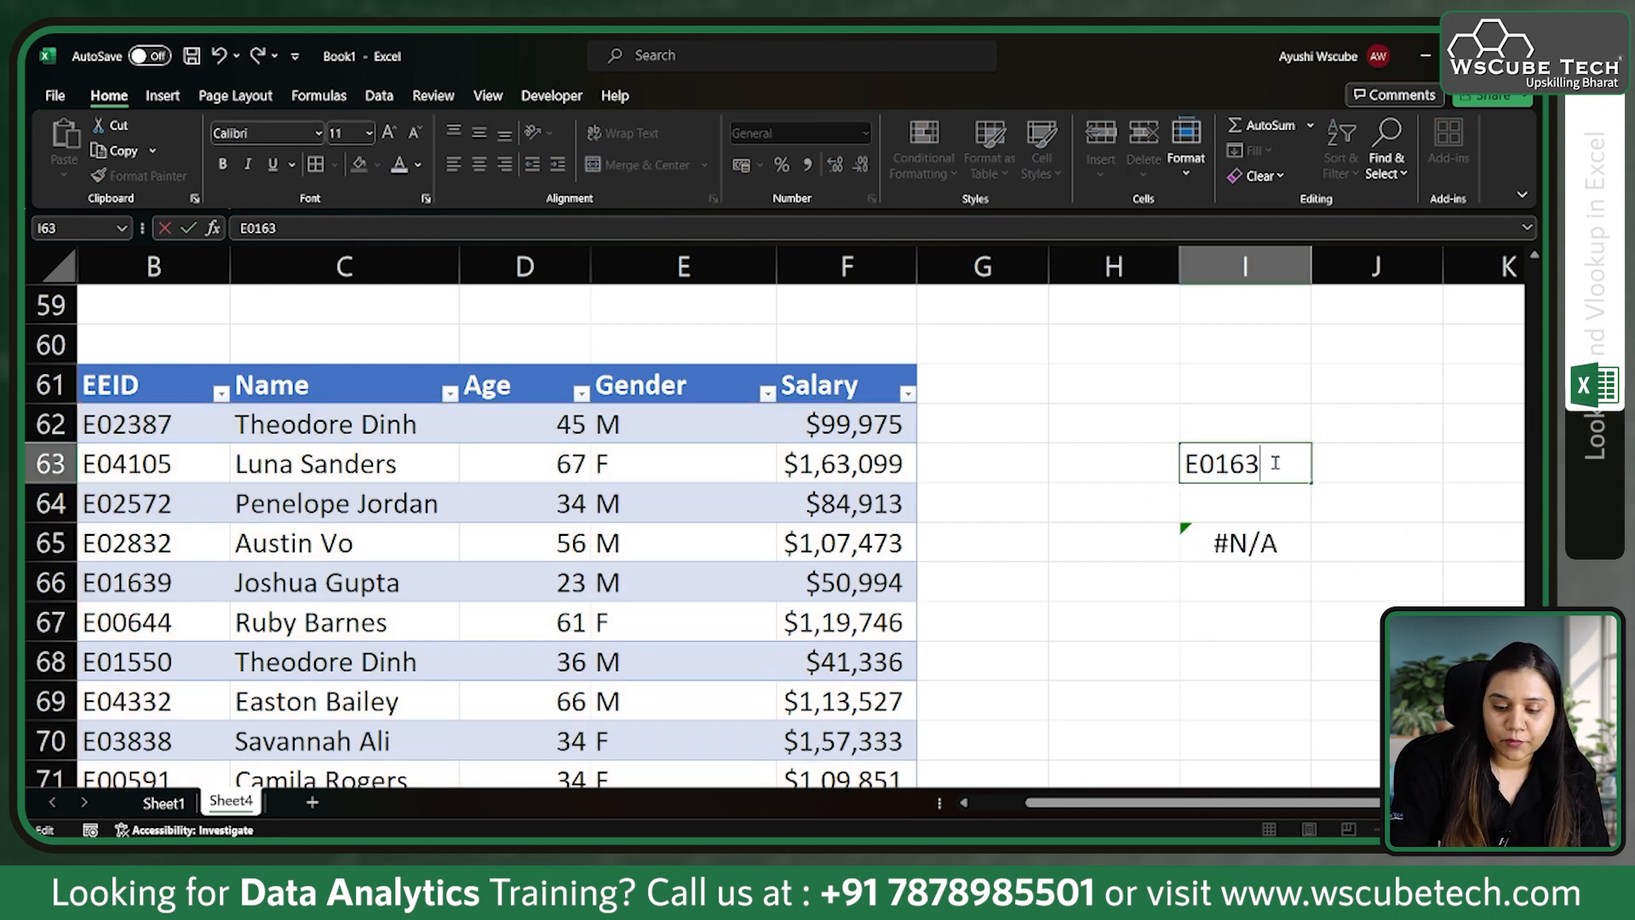
{"action": "type", "text": "9"}
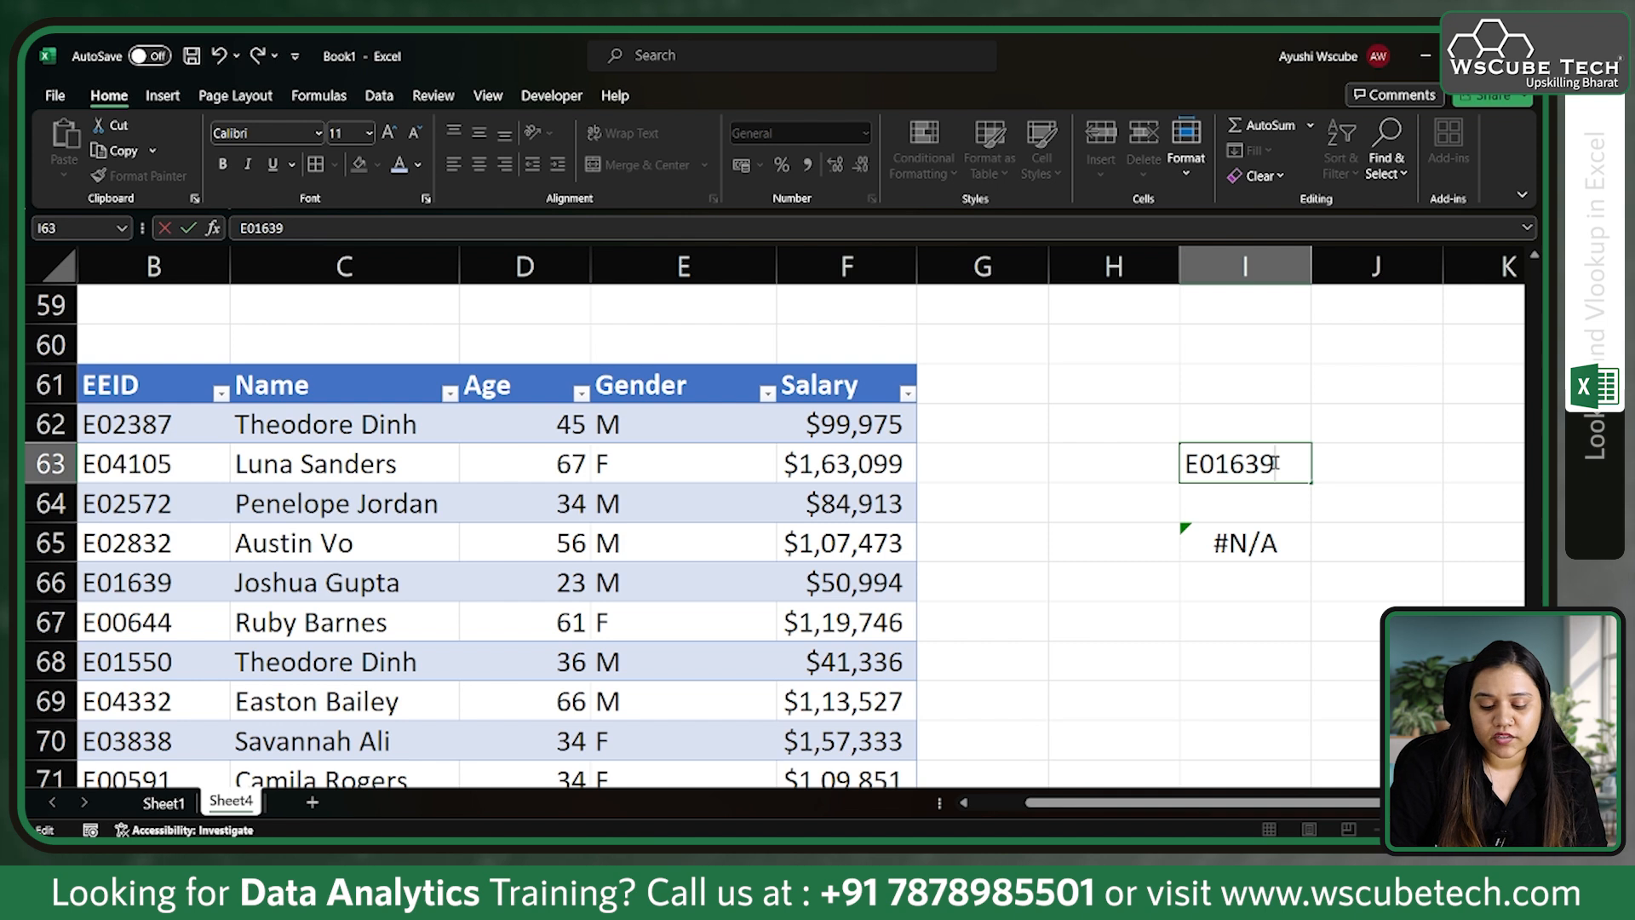
{"action": "key", "text": "Return"}
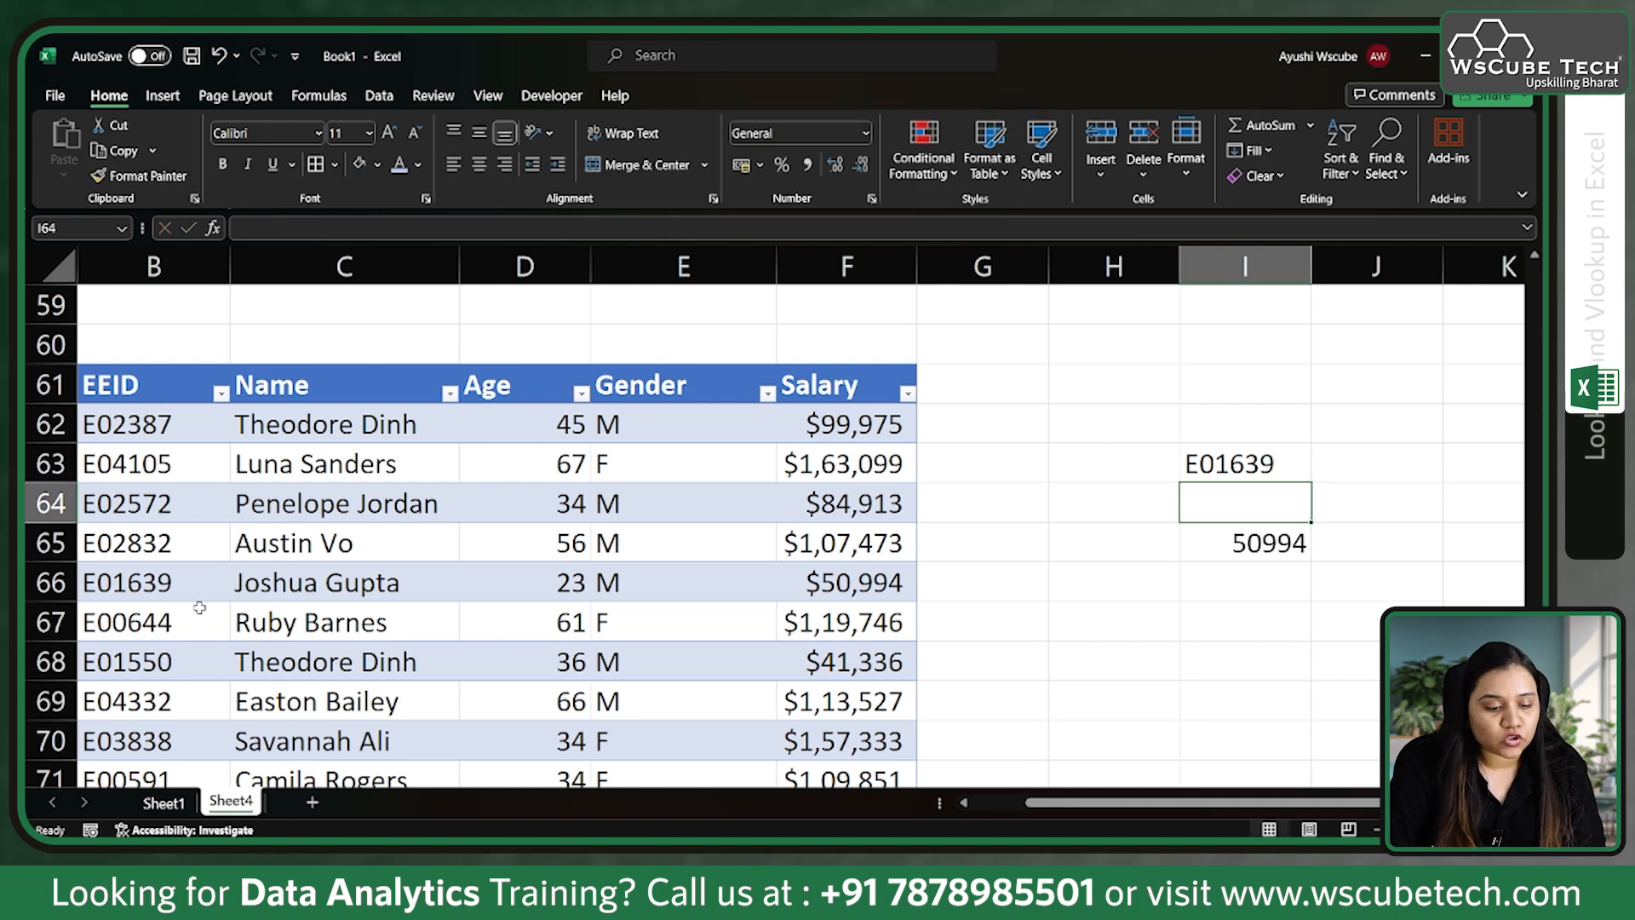
Check the matching employee's record in row 66 from EEID across to Salary against the VLOOKUP result in I65
{"action": "left_click", "coordinate": [170, 579]}
{"action": "key", "text": "Right"}
{"action": "key", "text": "Right"}
{"action": "key", "text": "Right"}
{"action": "key", "text": "Right"}
{"action": "key", "text": "Right"}
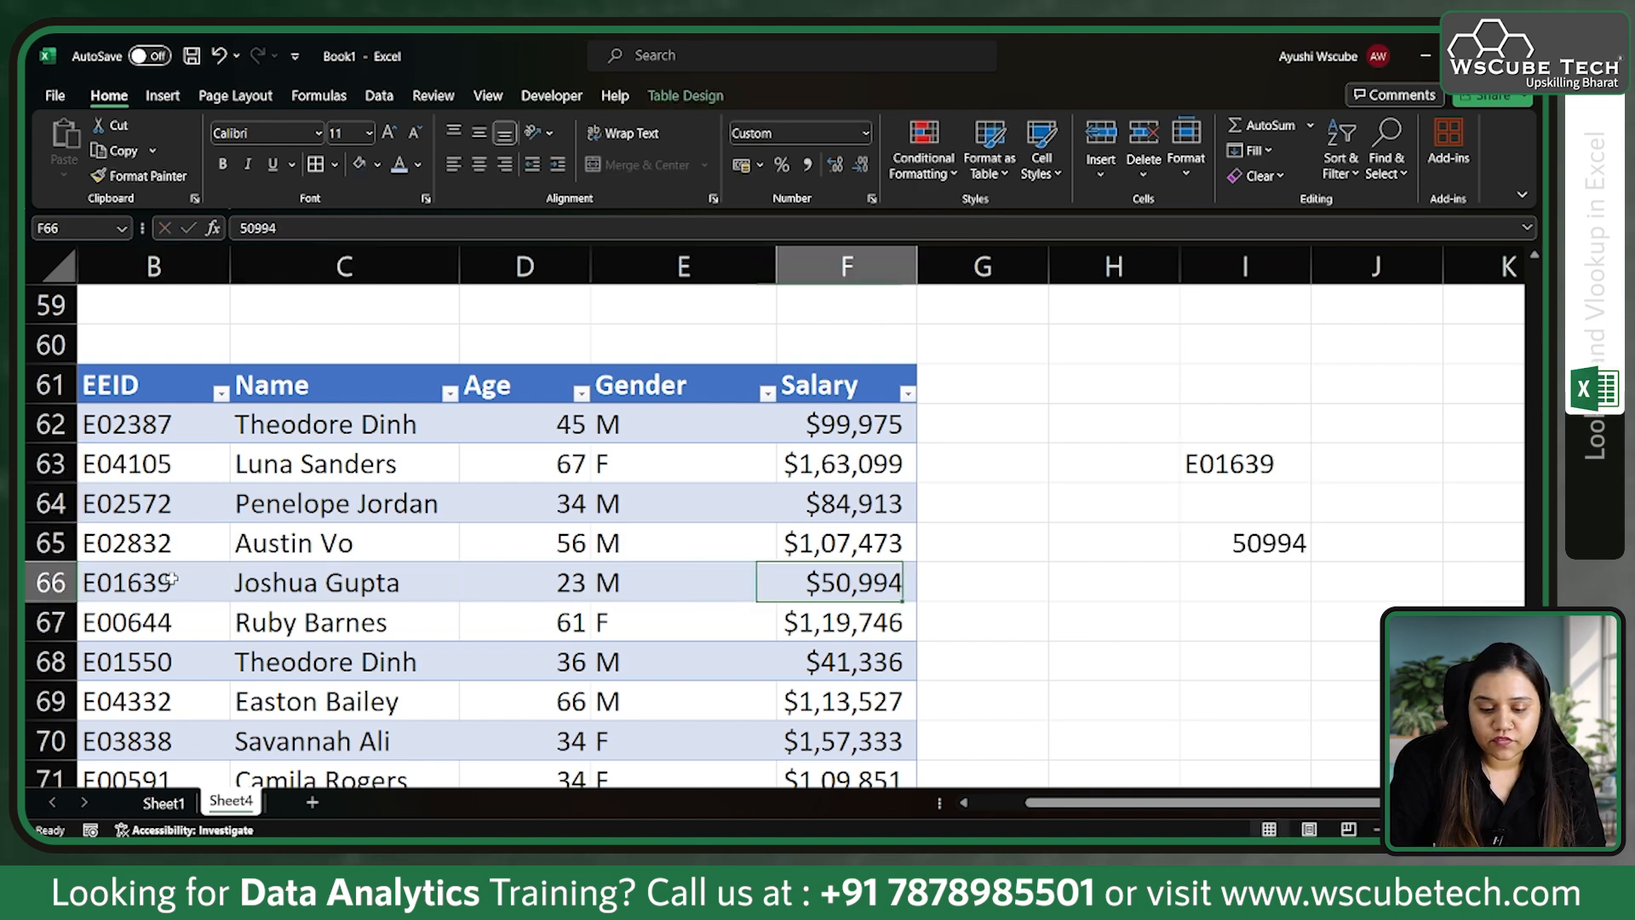
Start a VLOOKUP formula in I67 with the employee ID in I63 as the lookup value
{"action": "key", "text": "Left"}
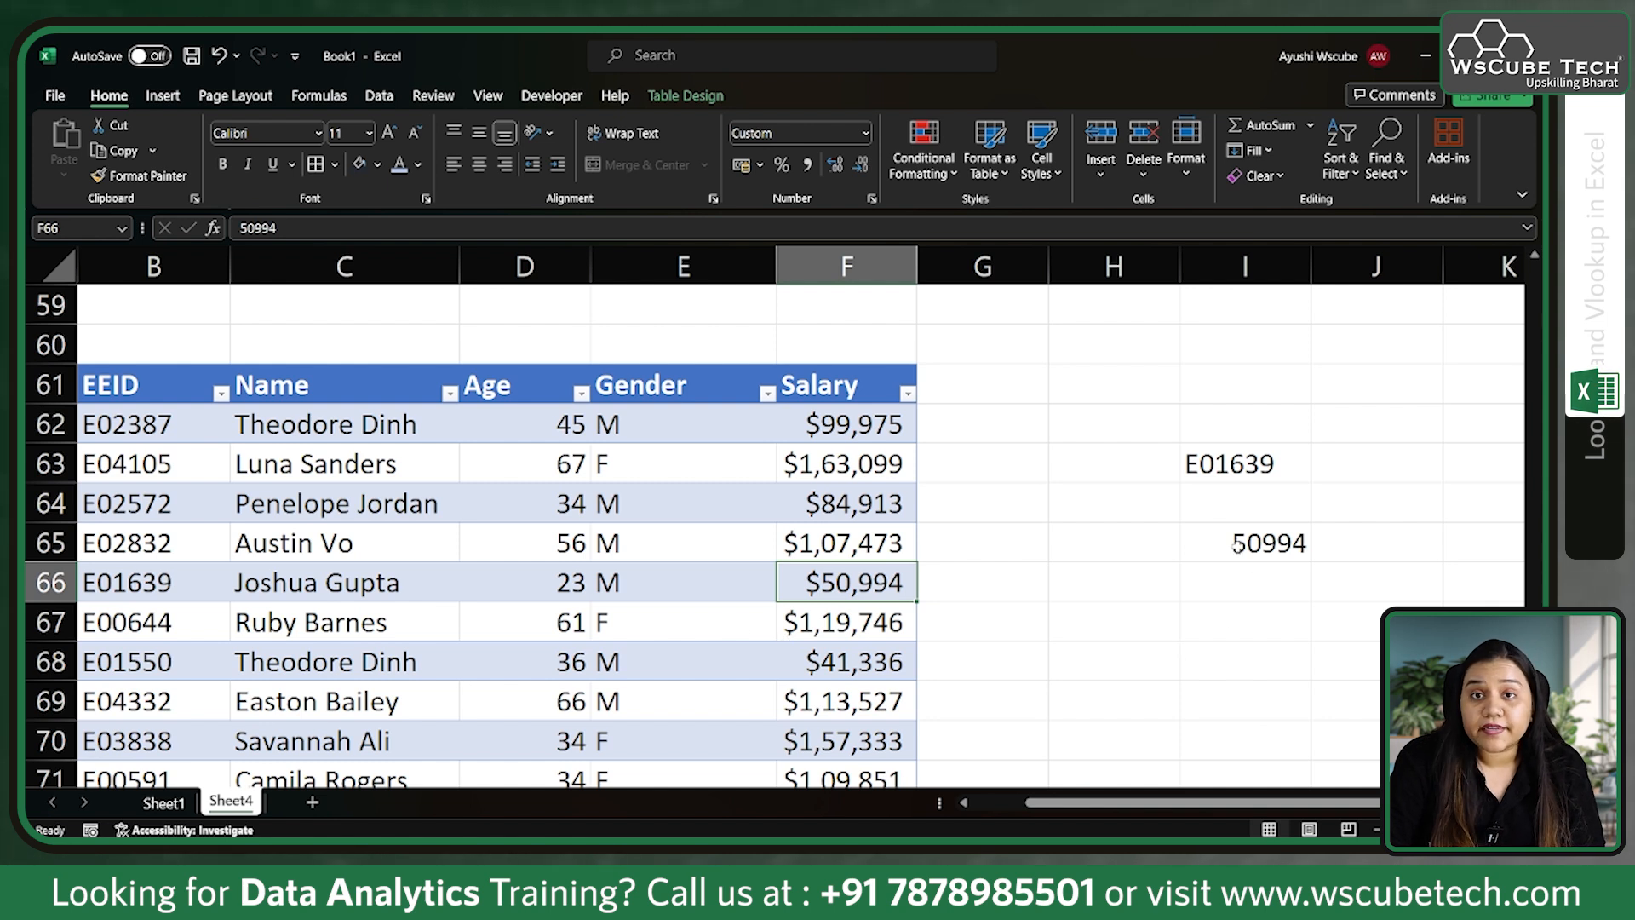
{"action": "left_click", "coordinate": [1217, 632]}
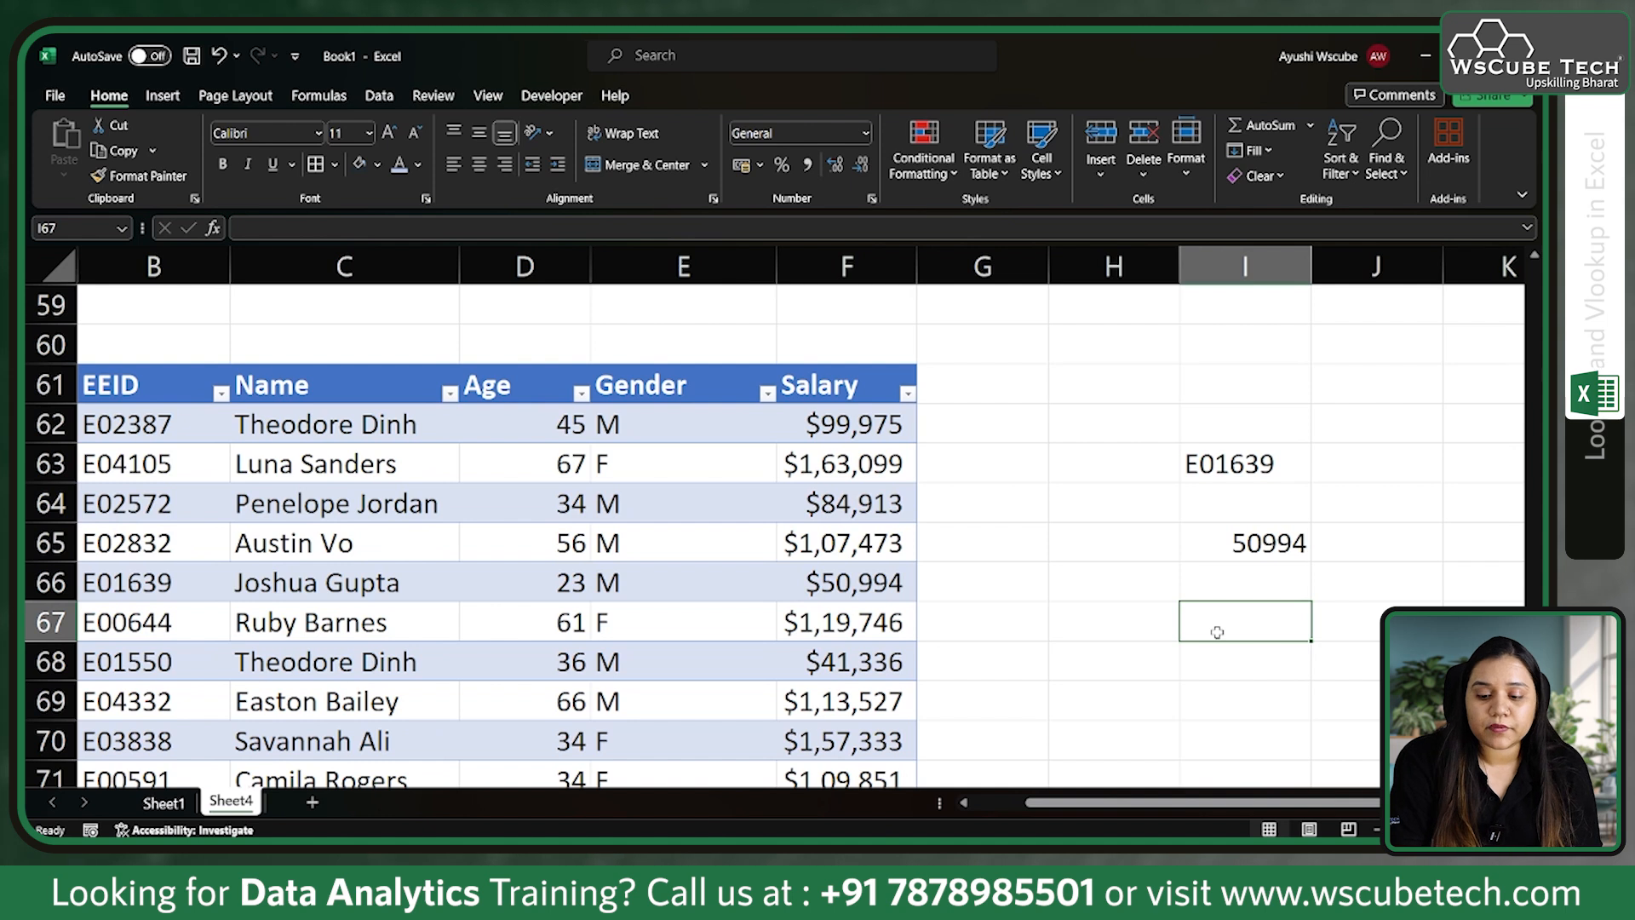
{"action": "left_click", "coordinate": [1279, 471]}
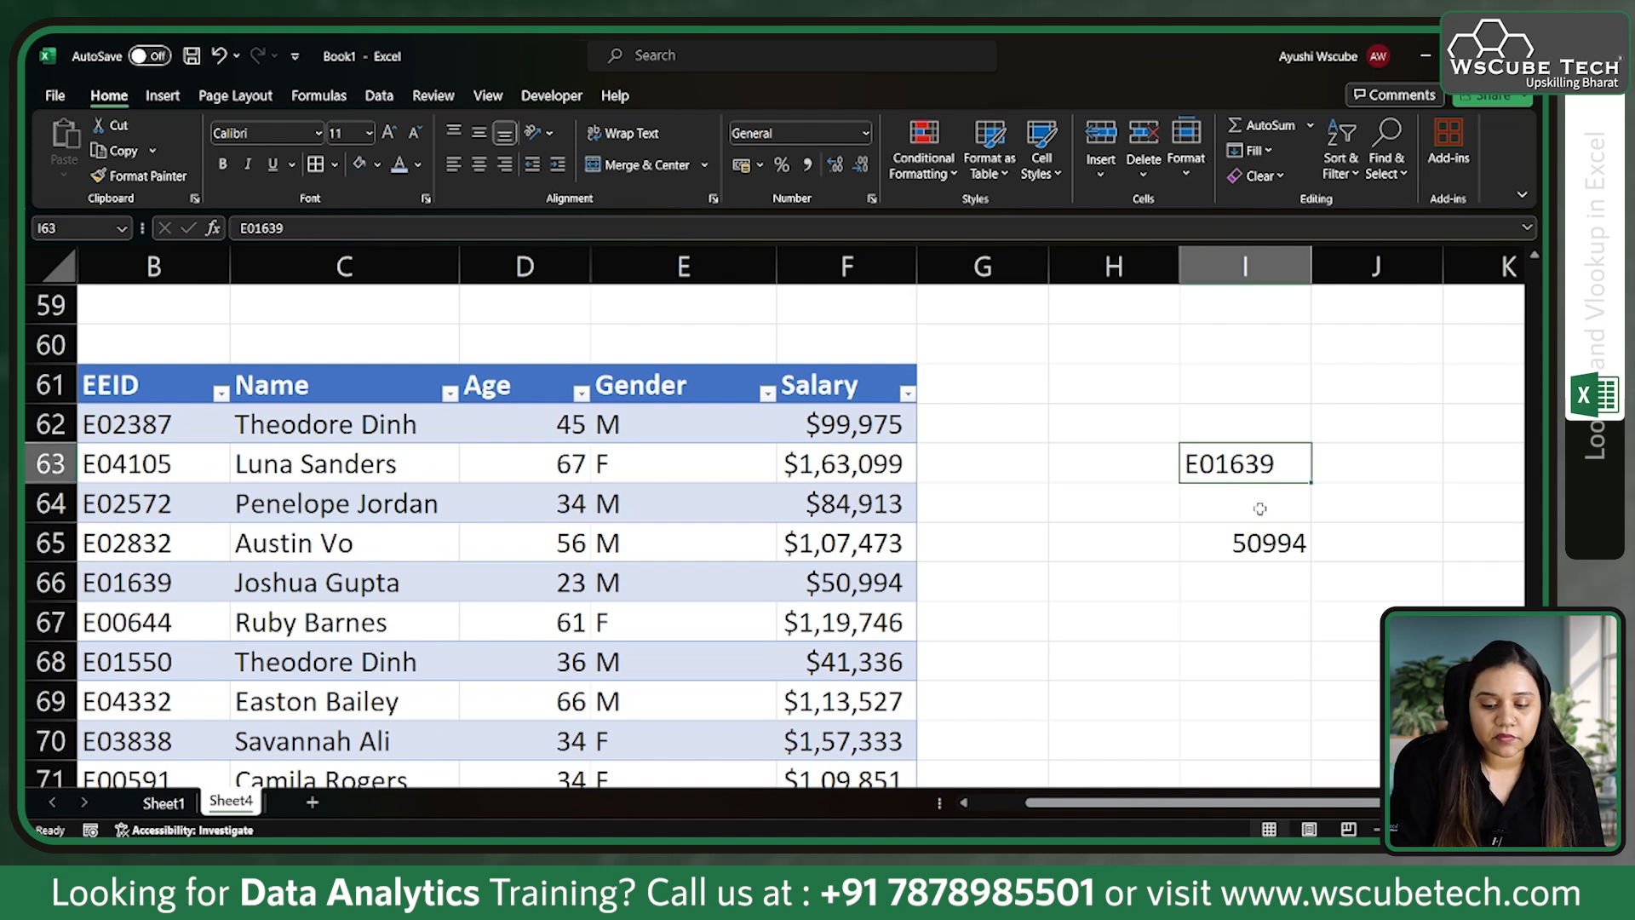
{"action": "left_click", "coordinate": [1254, 626]}
{"action": "type", "text": "="}
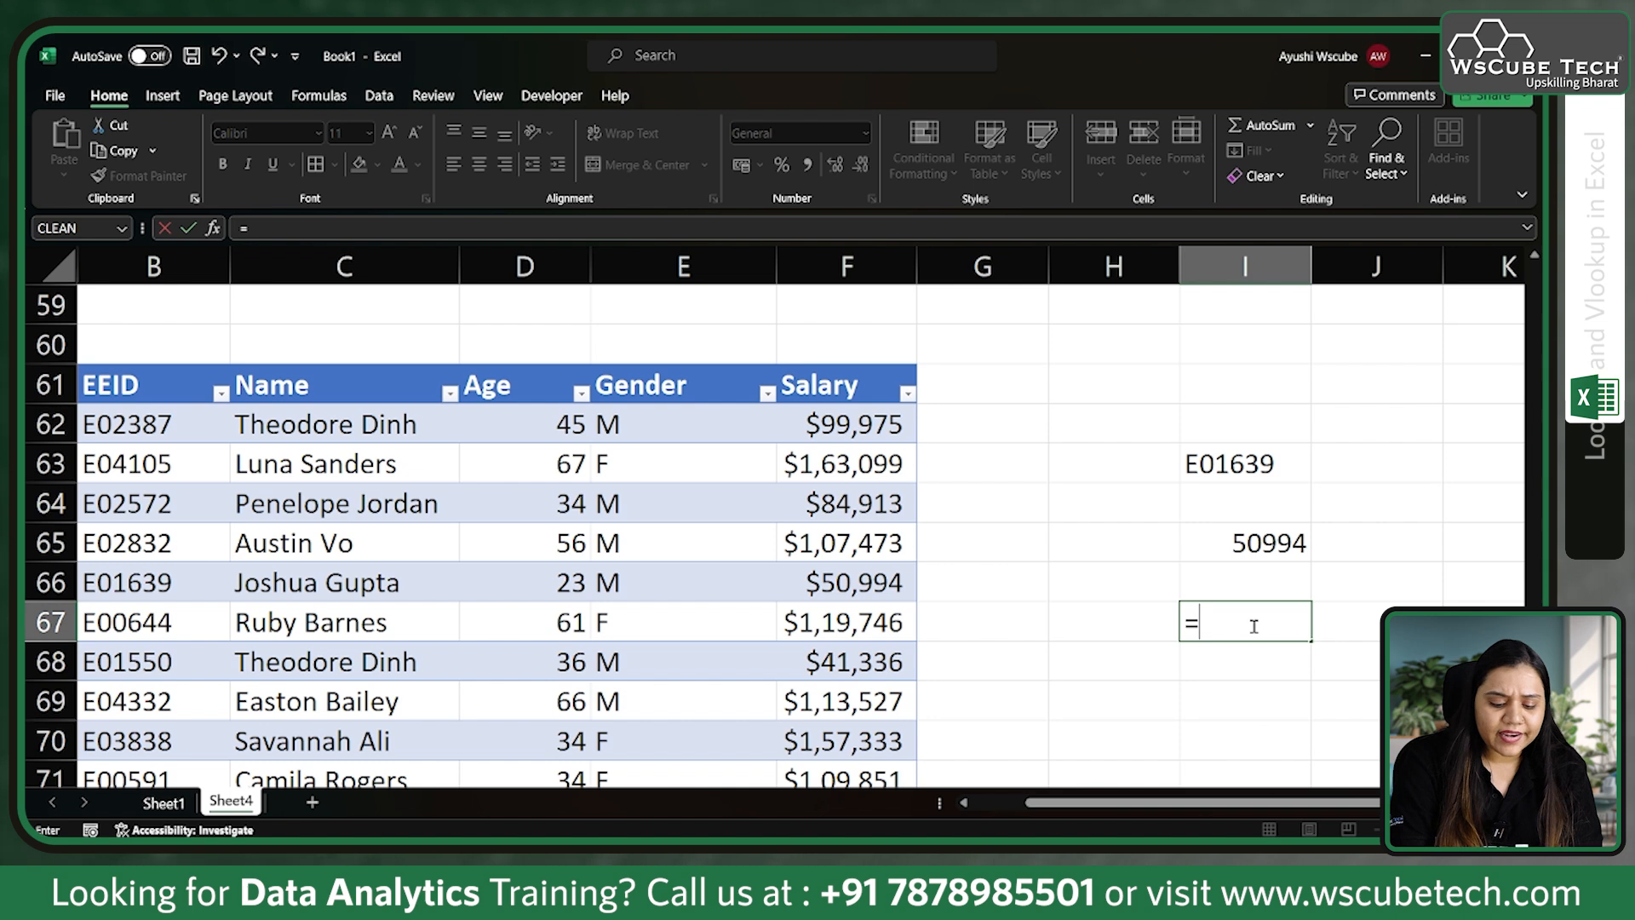
{"action": "type", "text": "lo"}
{"action": "key", "text": "BackSpace"}
{"action": "key", "text": "BackSpace"}
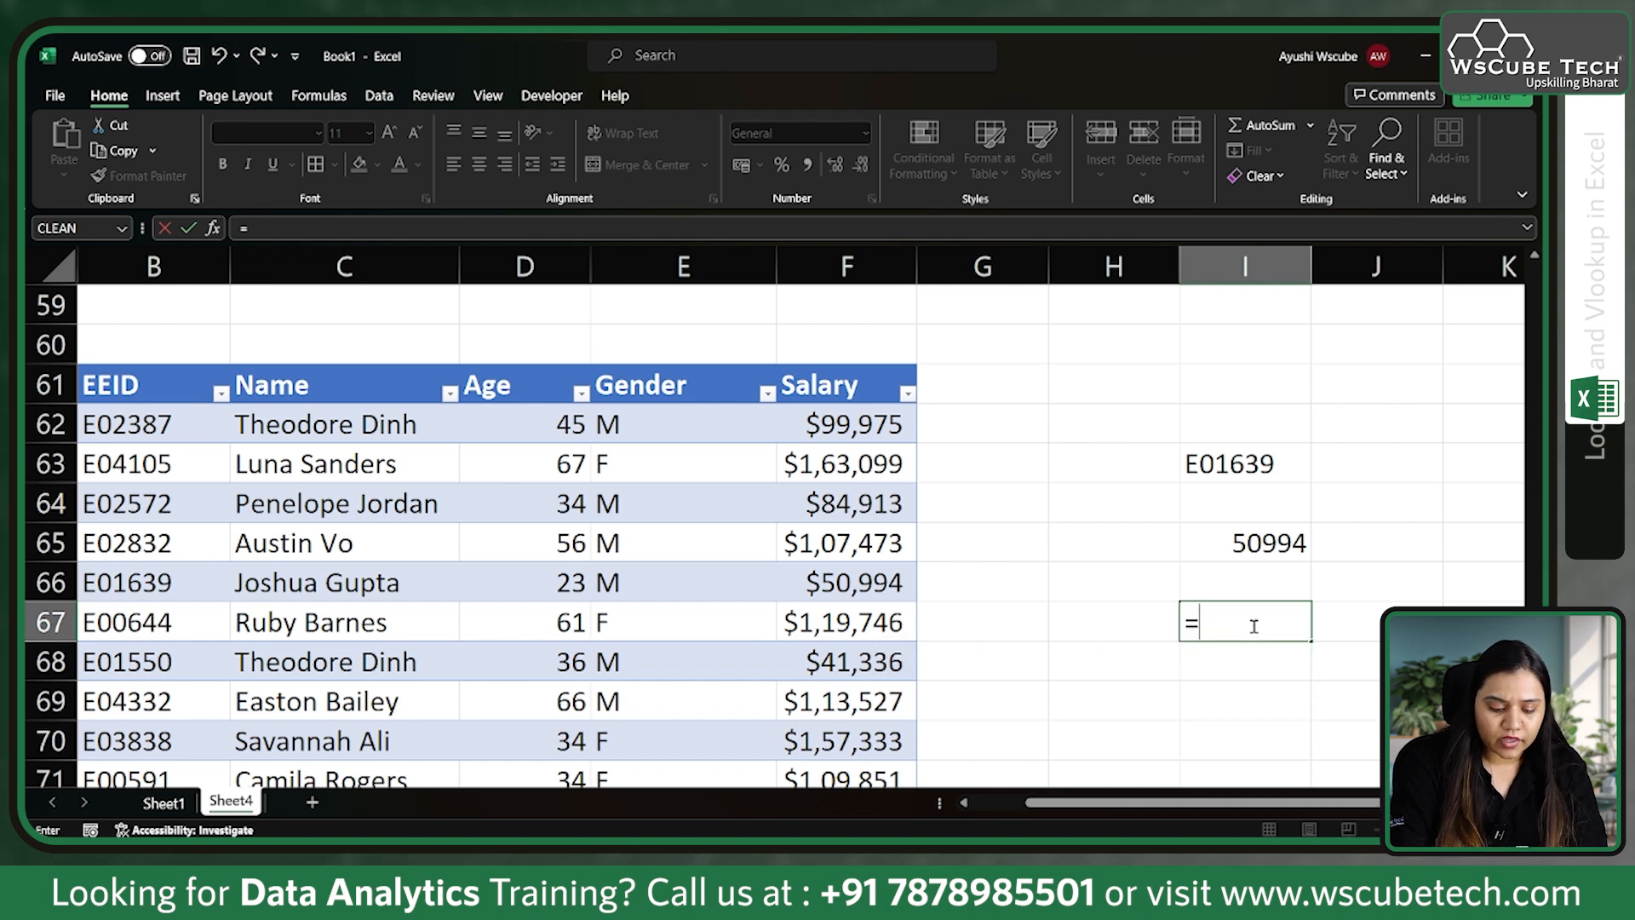
{"action": "type", "text": "vl"}
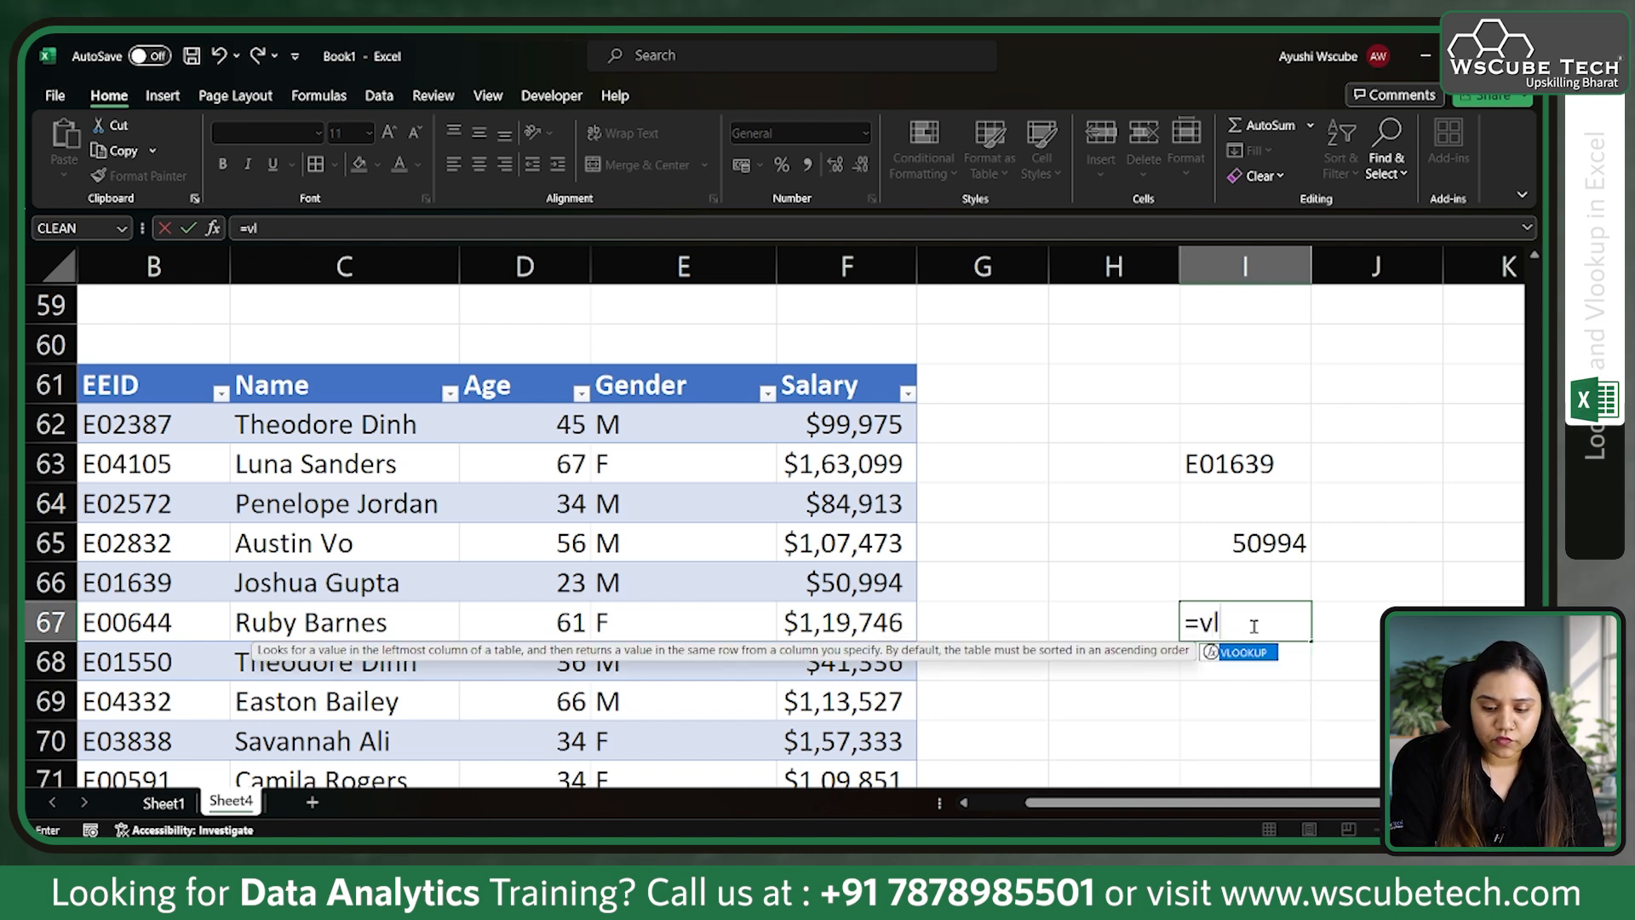
{"action": "key", "text": "Tab"}
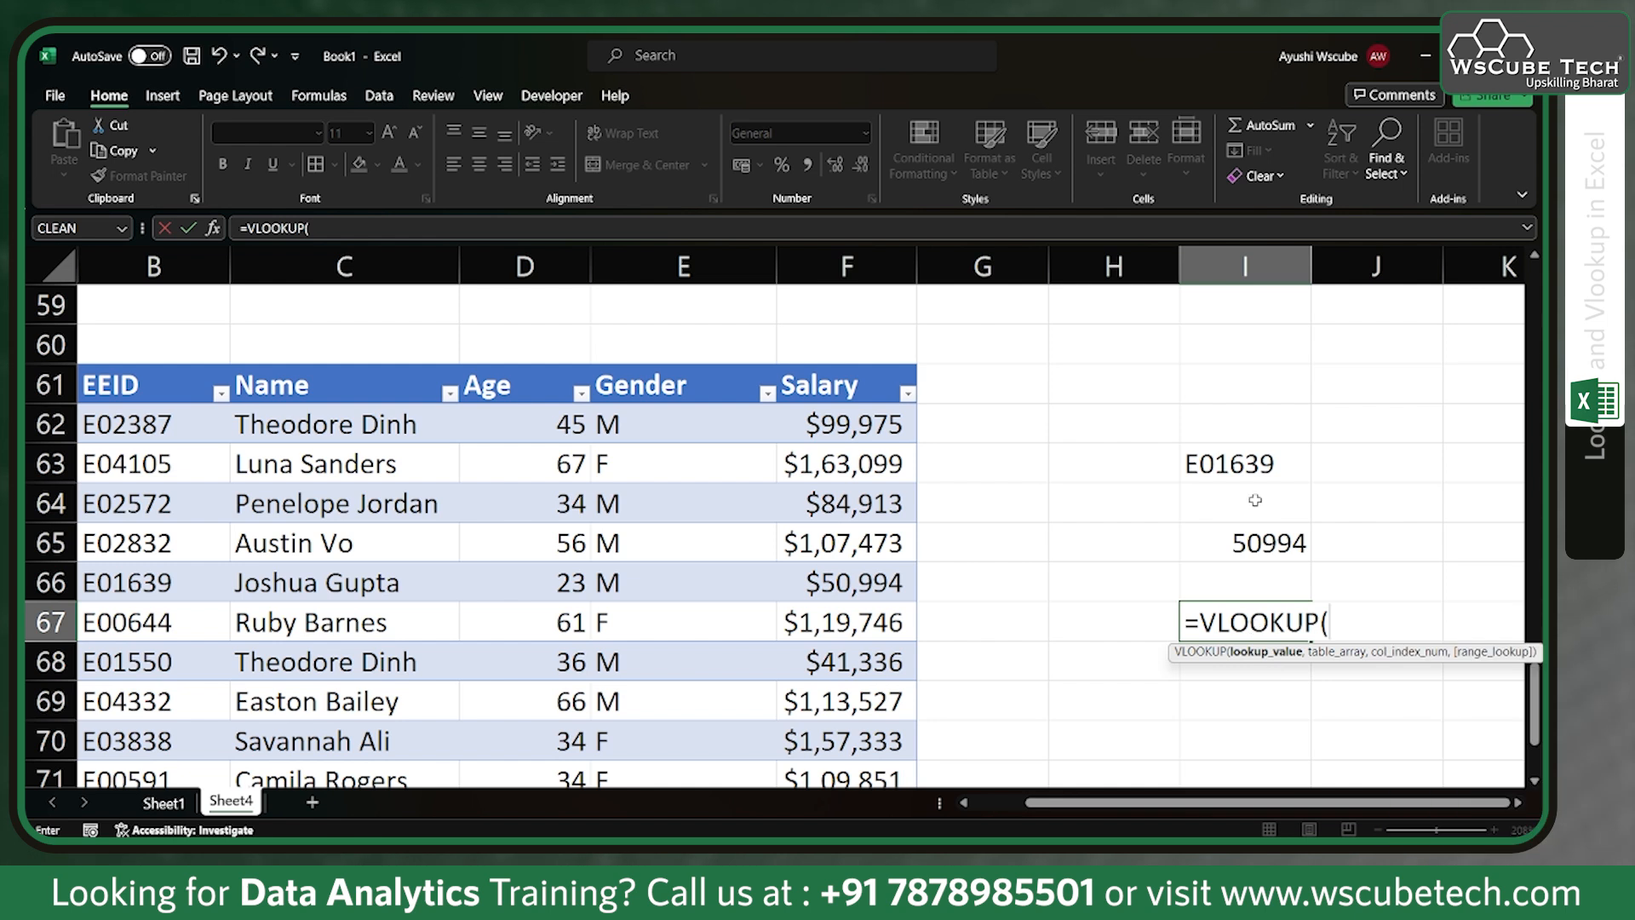
{"action": "left_click", "coordinate": [1246, 470]}
{"action": "type", "text": ","}
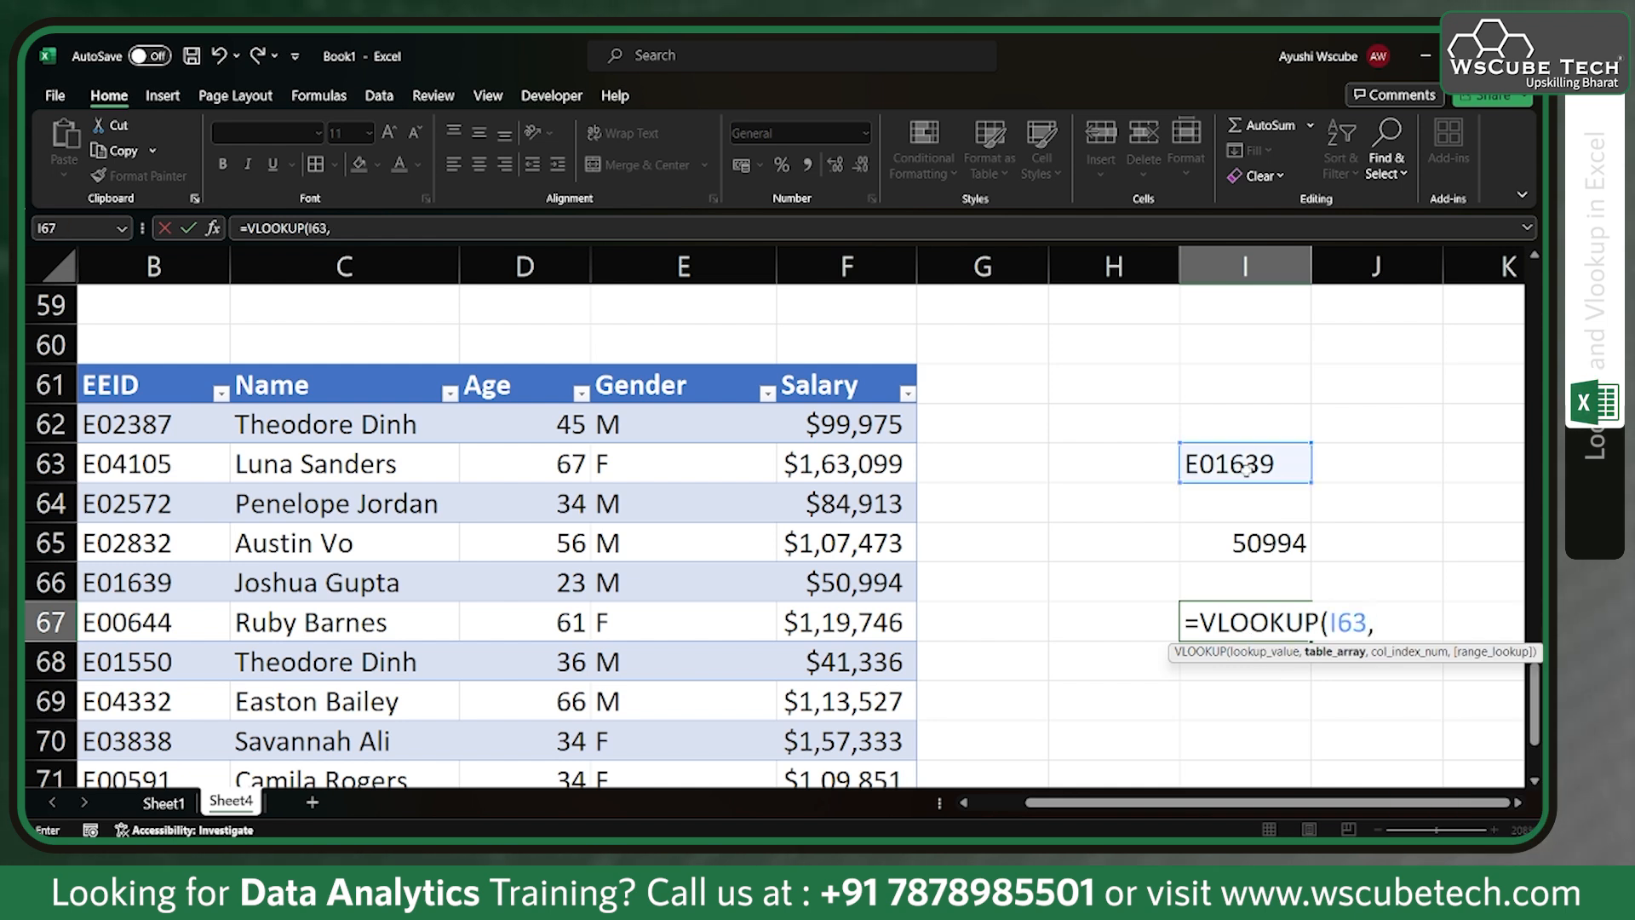
Complete the VLOOKUP formula in I67 with the whole employee table as table array, column index 2, and 0 for an exact match
{"action": "left_click", "coordinate": [80, 367]}
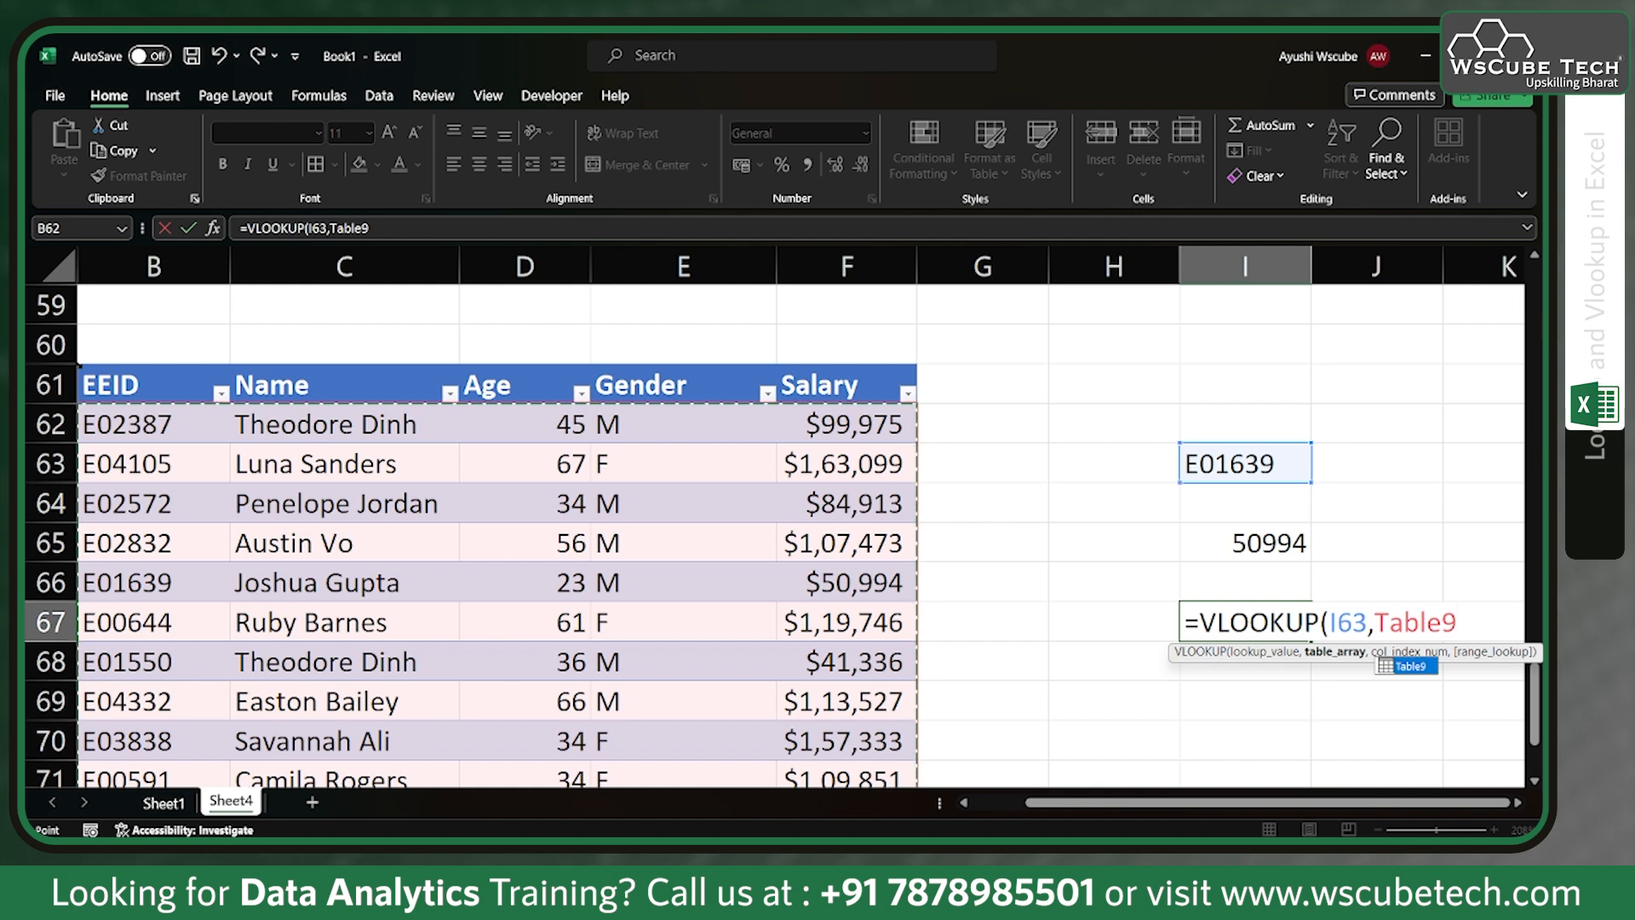
{"action": "type", "text": ","}
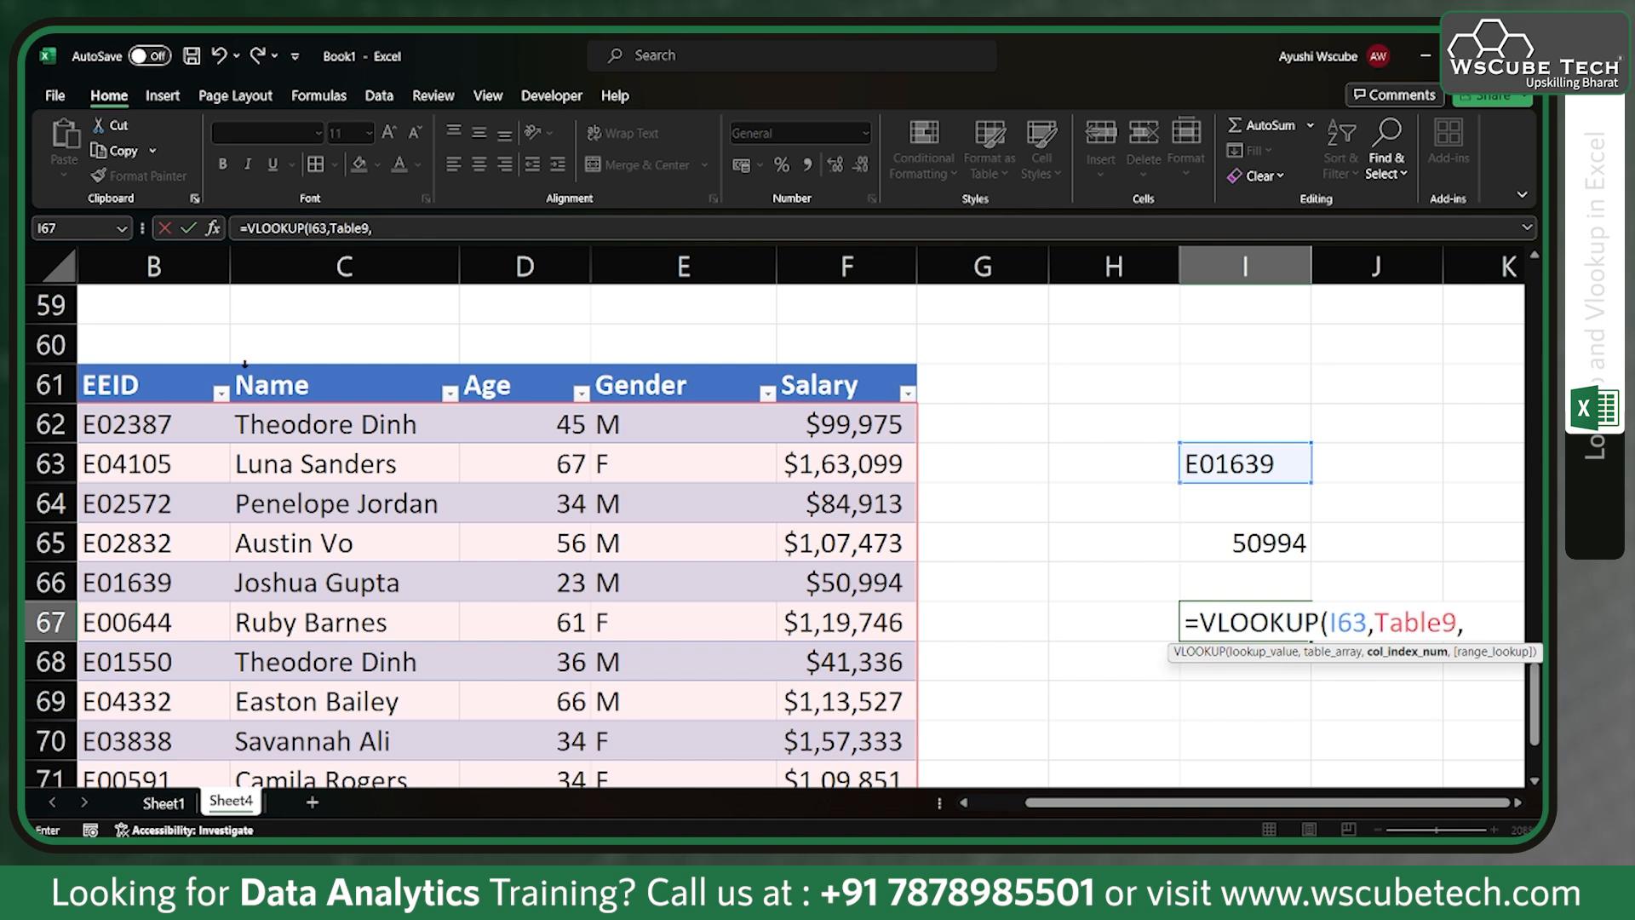
{"action": "type", "text": "2,"}
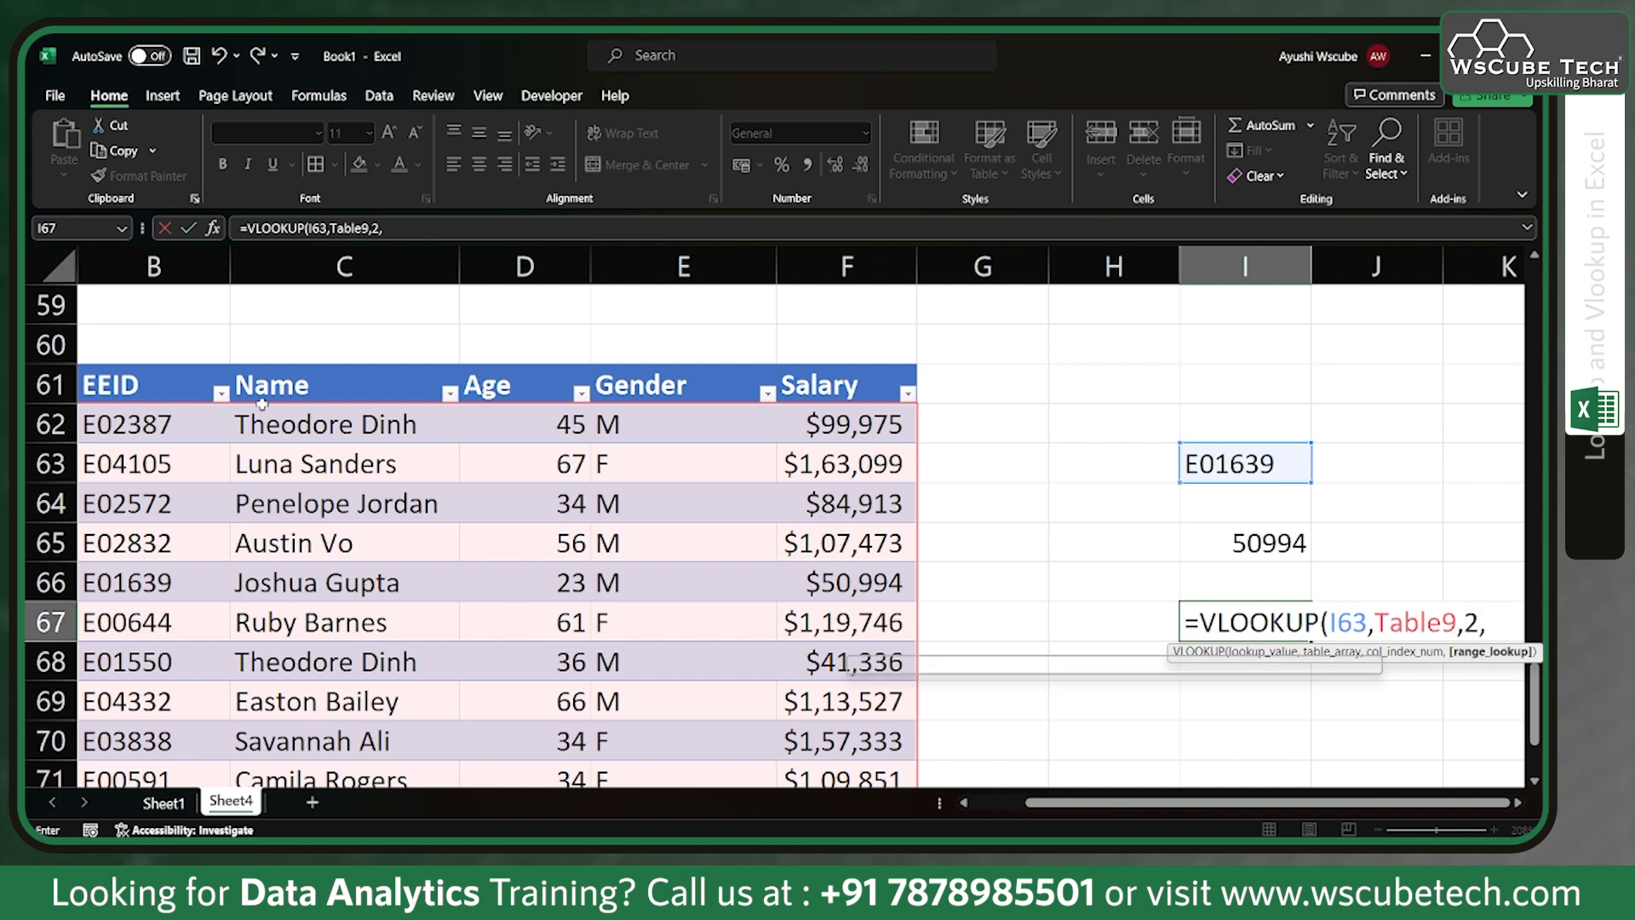
{"action": "type", "text": "0"}
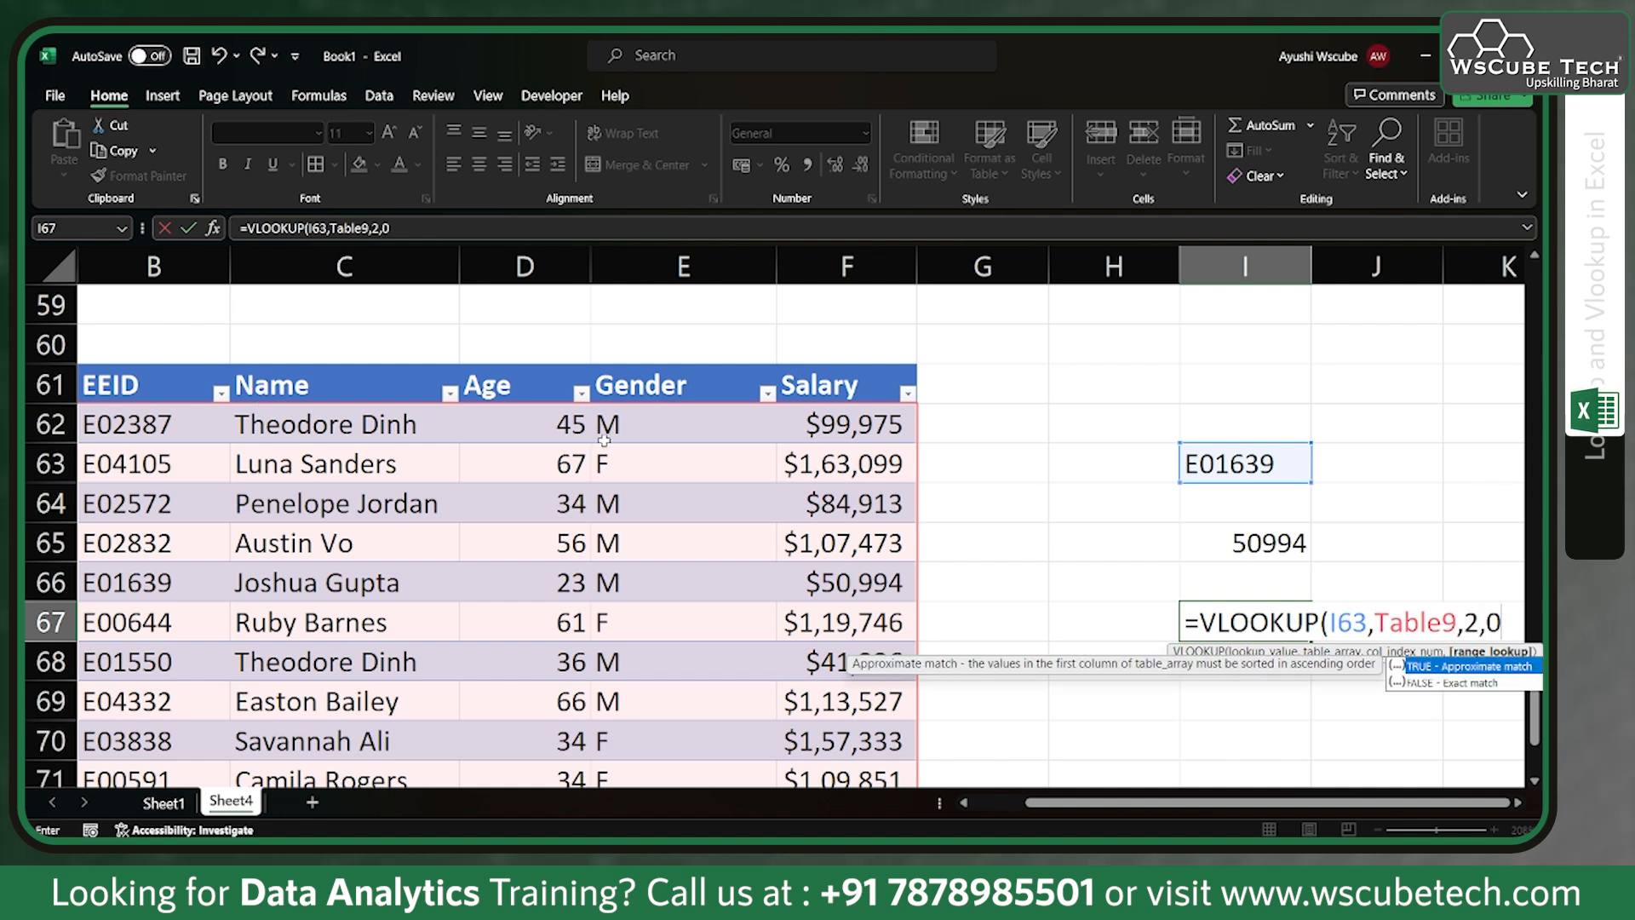
{"action": "type", "text": ")"}
{"action": "key", "text": "Return"}
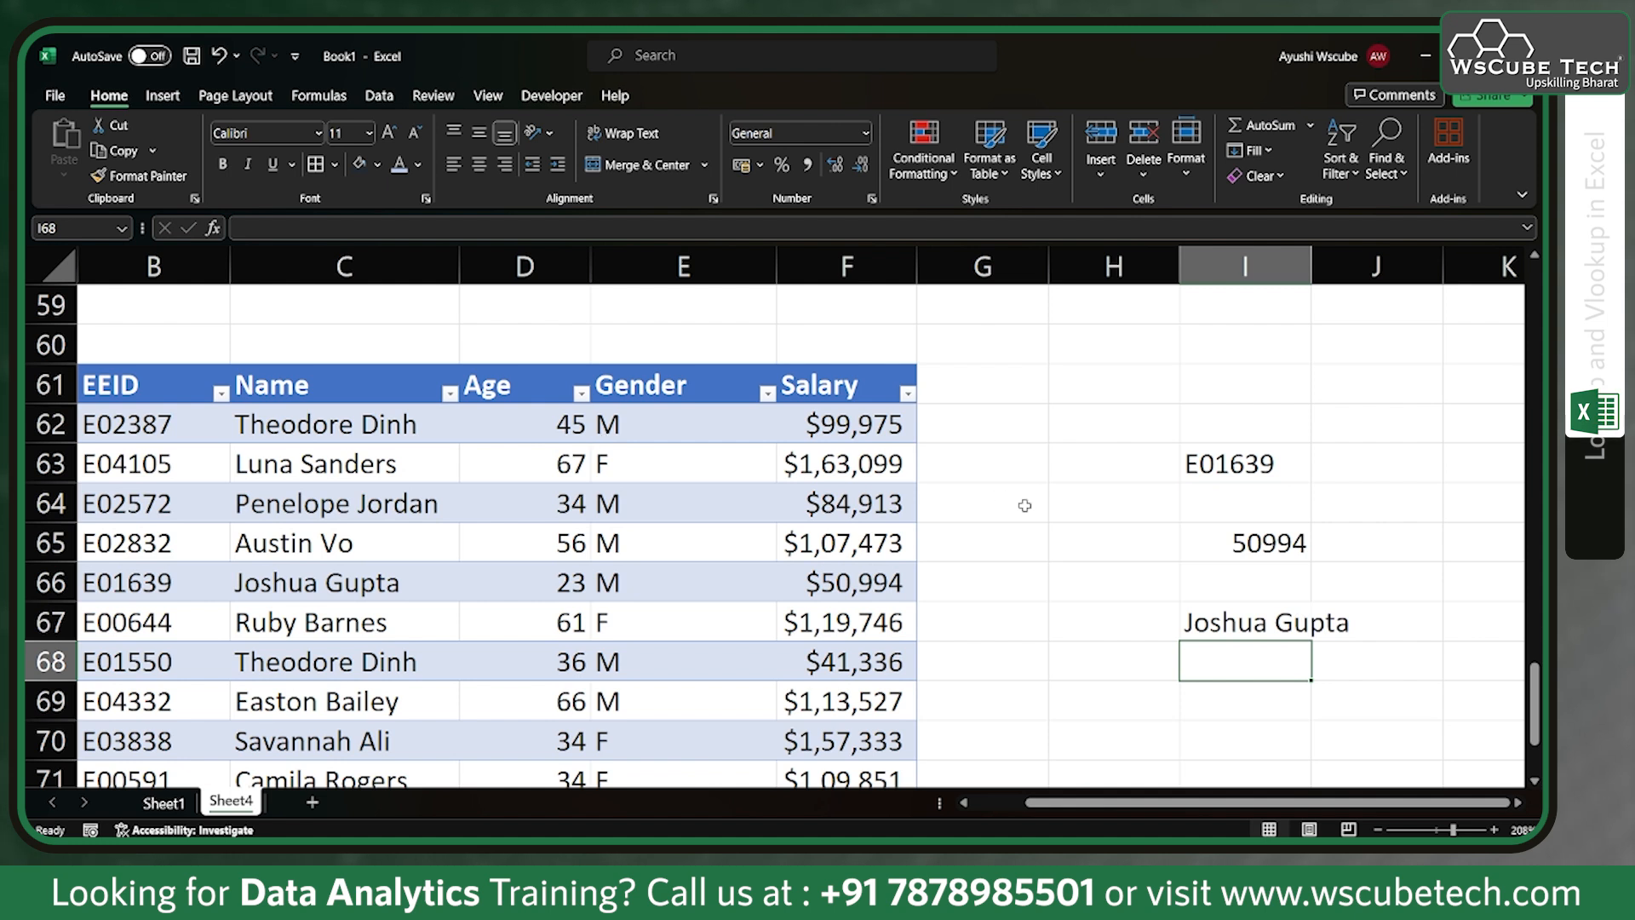
Change the last three digits of the employee ID in I63 to match the EEID in B68
{"action": "left_click", "coordinate": [1239, 469]}
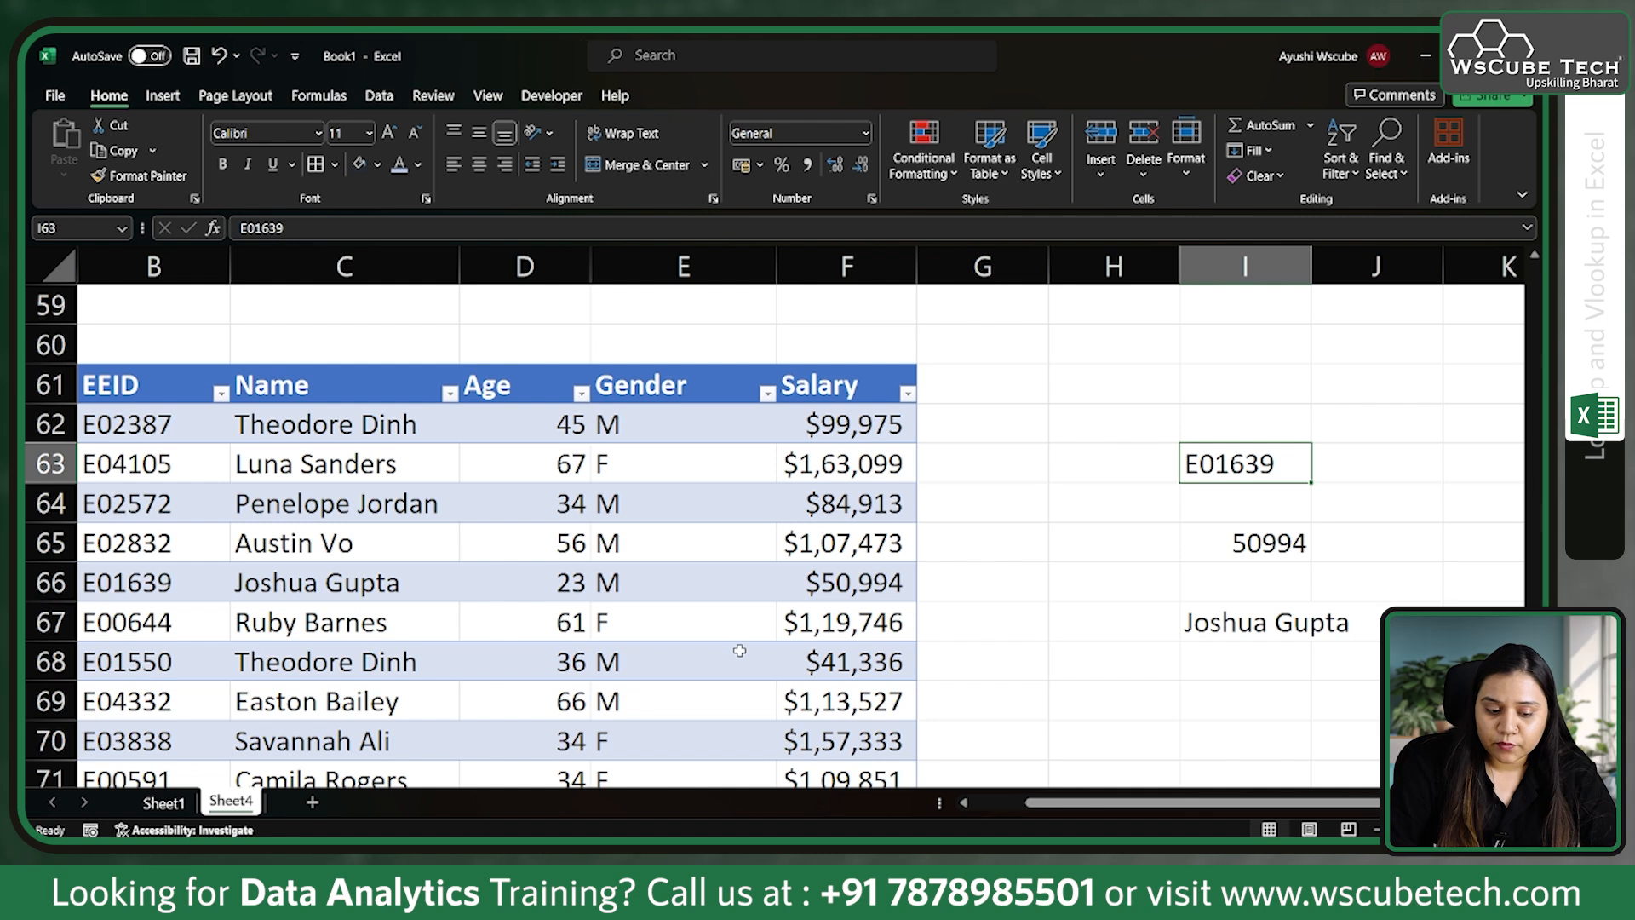
{"action": "double_click", "coordinate": [1274, 464]}
{"action": "key", "text": "BackSpace"}
{"action": "key", "text": "BackSpace"}
{"action": "key", "text": "BackSpace"}
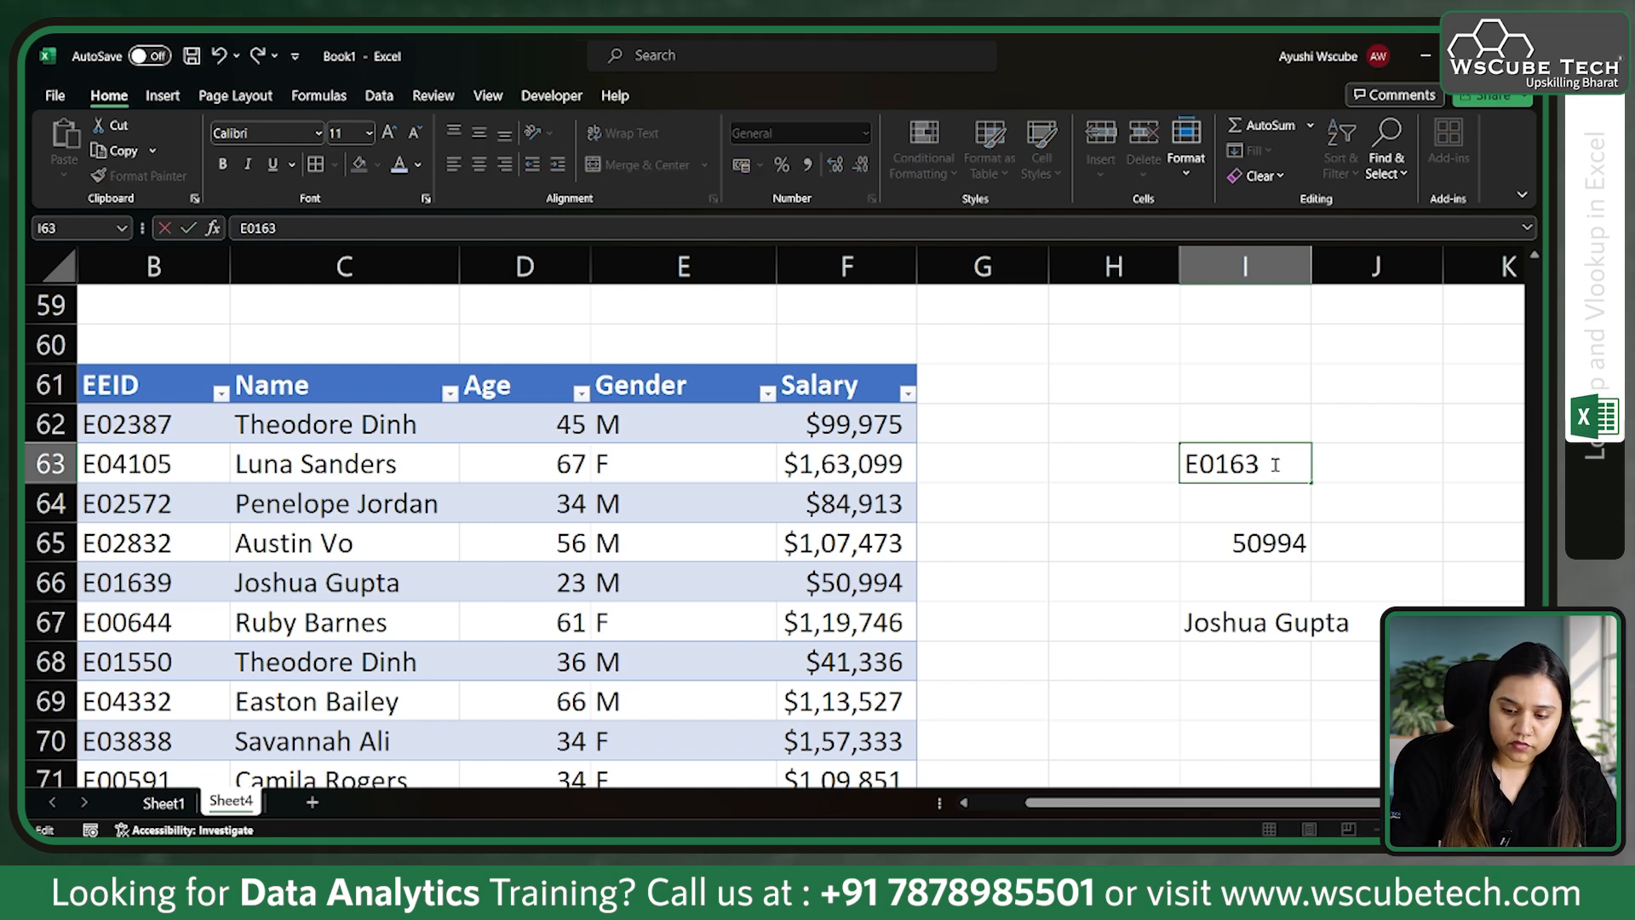
{"action": "type", "text": "550"}
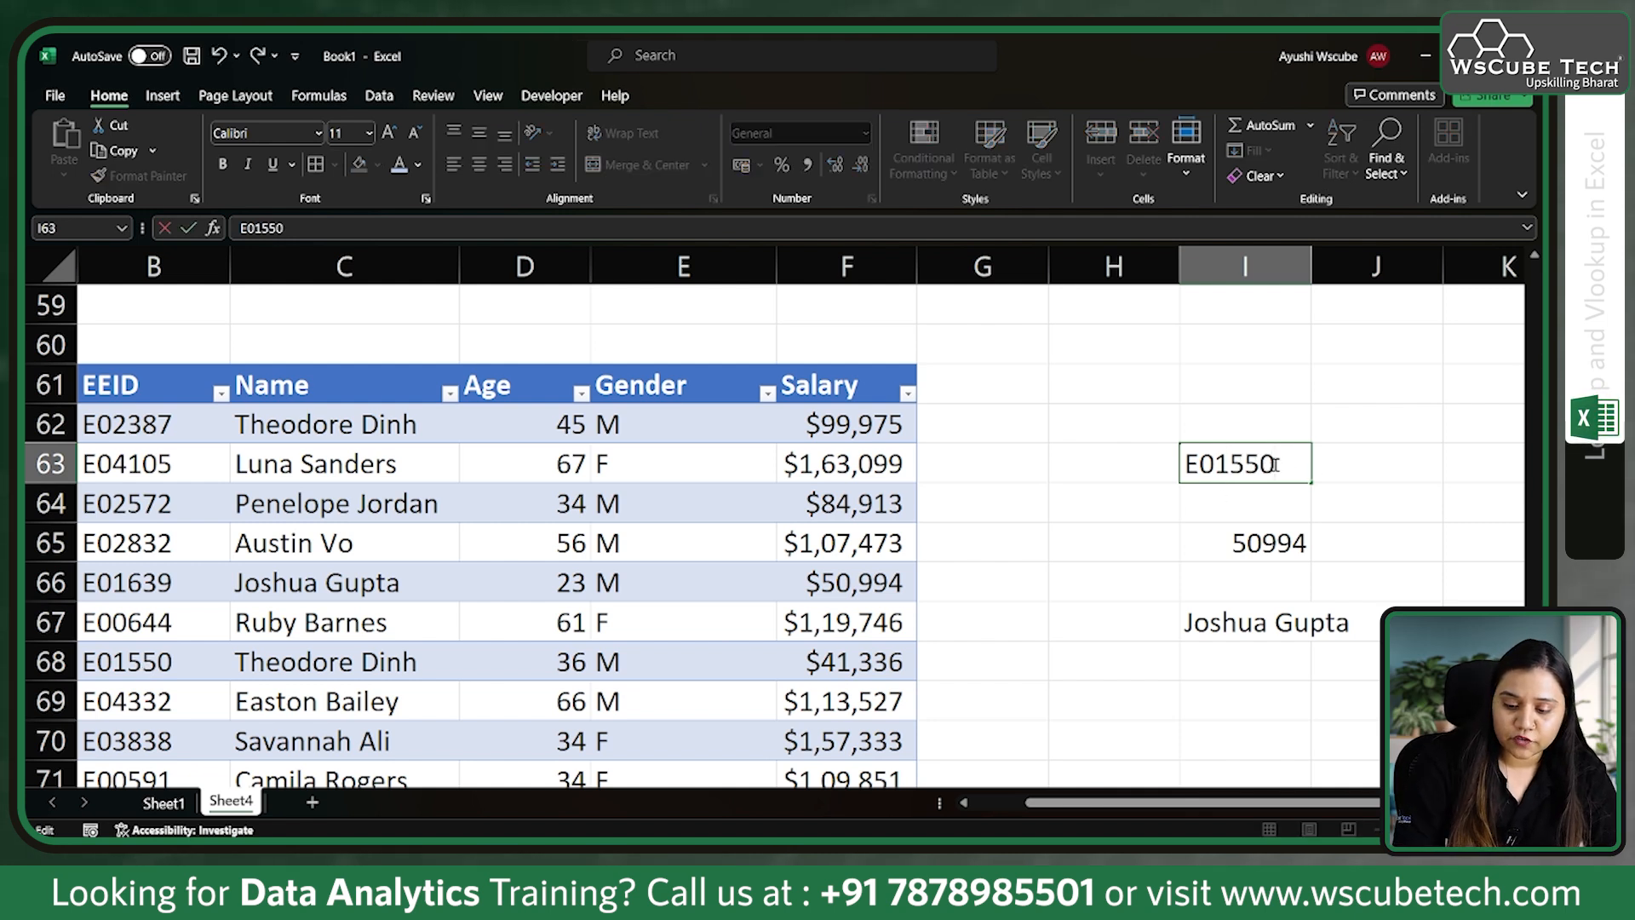
{"action": "key", "text": "Return"}
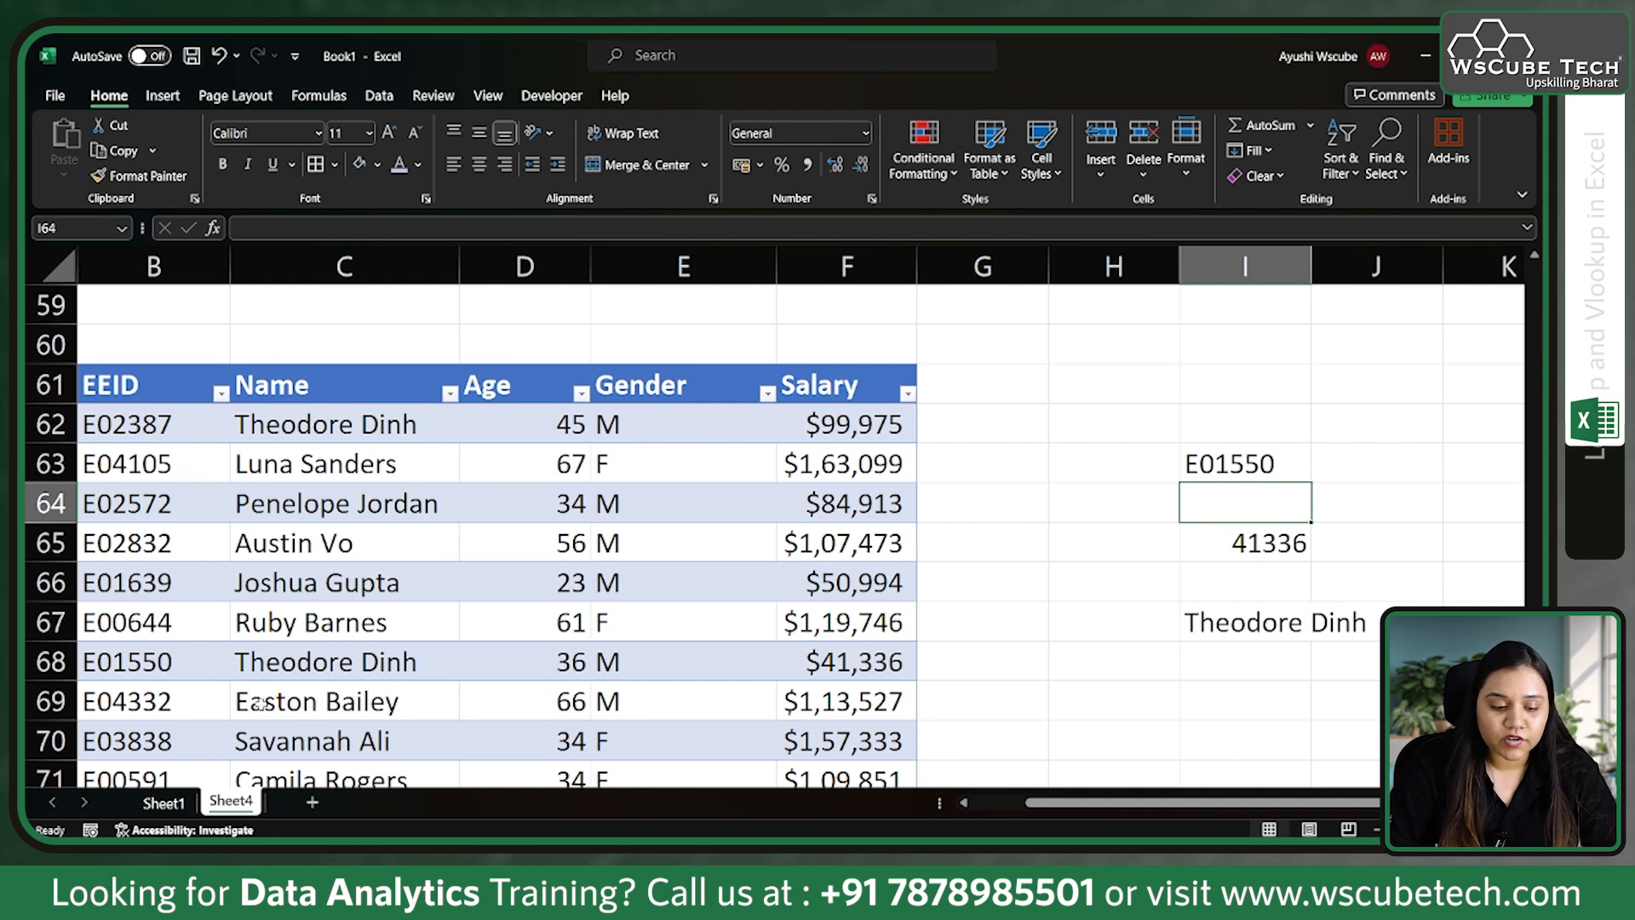
Check the names in C68 and C62 against the lookup results, along with the lookup ID in I63 and the EEID column
{"action": "left_click", "coordinate": [317, 672]}
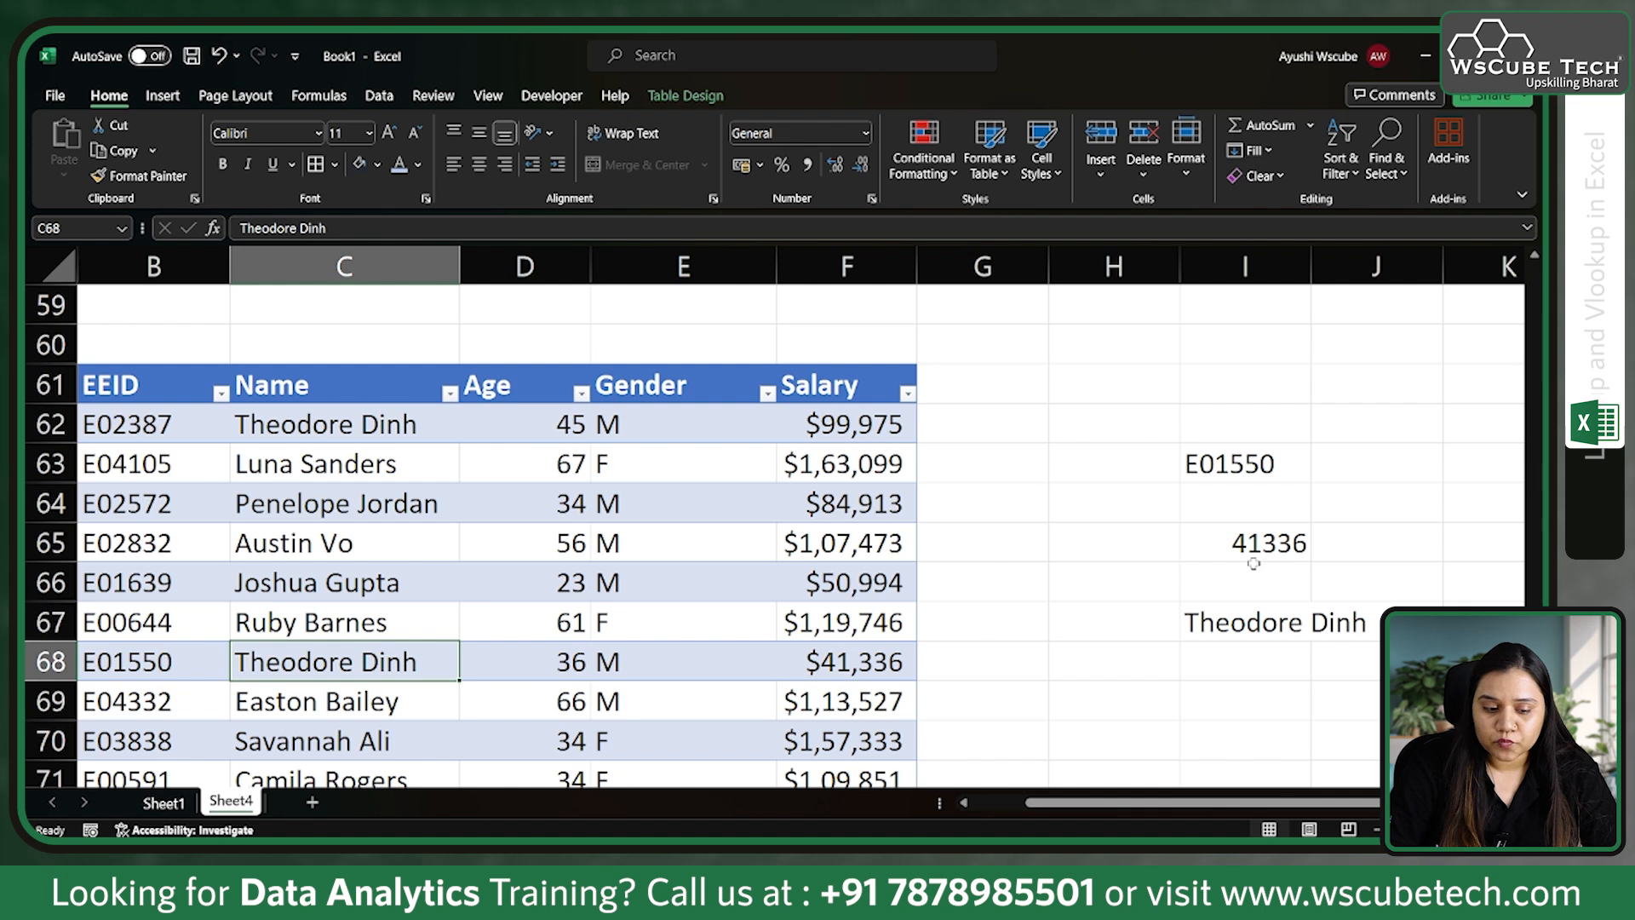
{"action": "left_click", "coordinate": [335, 436]}
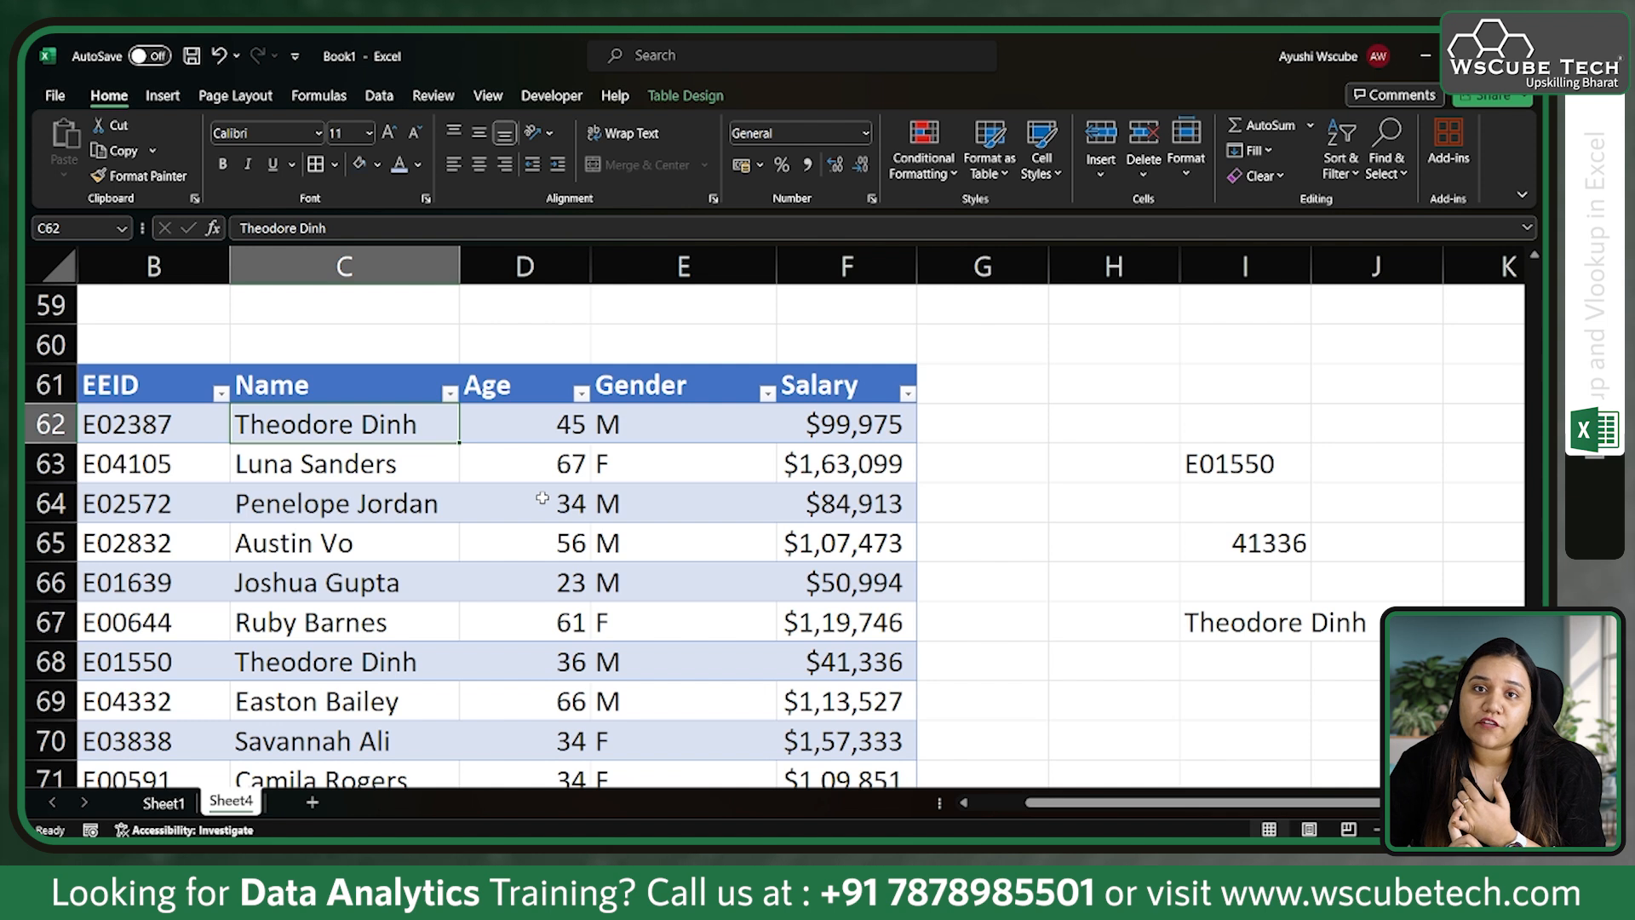
{"action": "left_click", "coordinate": [1244, 464]}
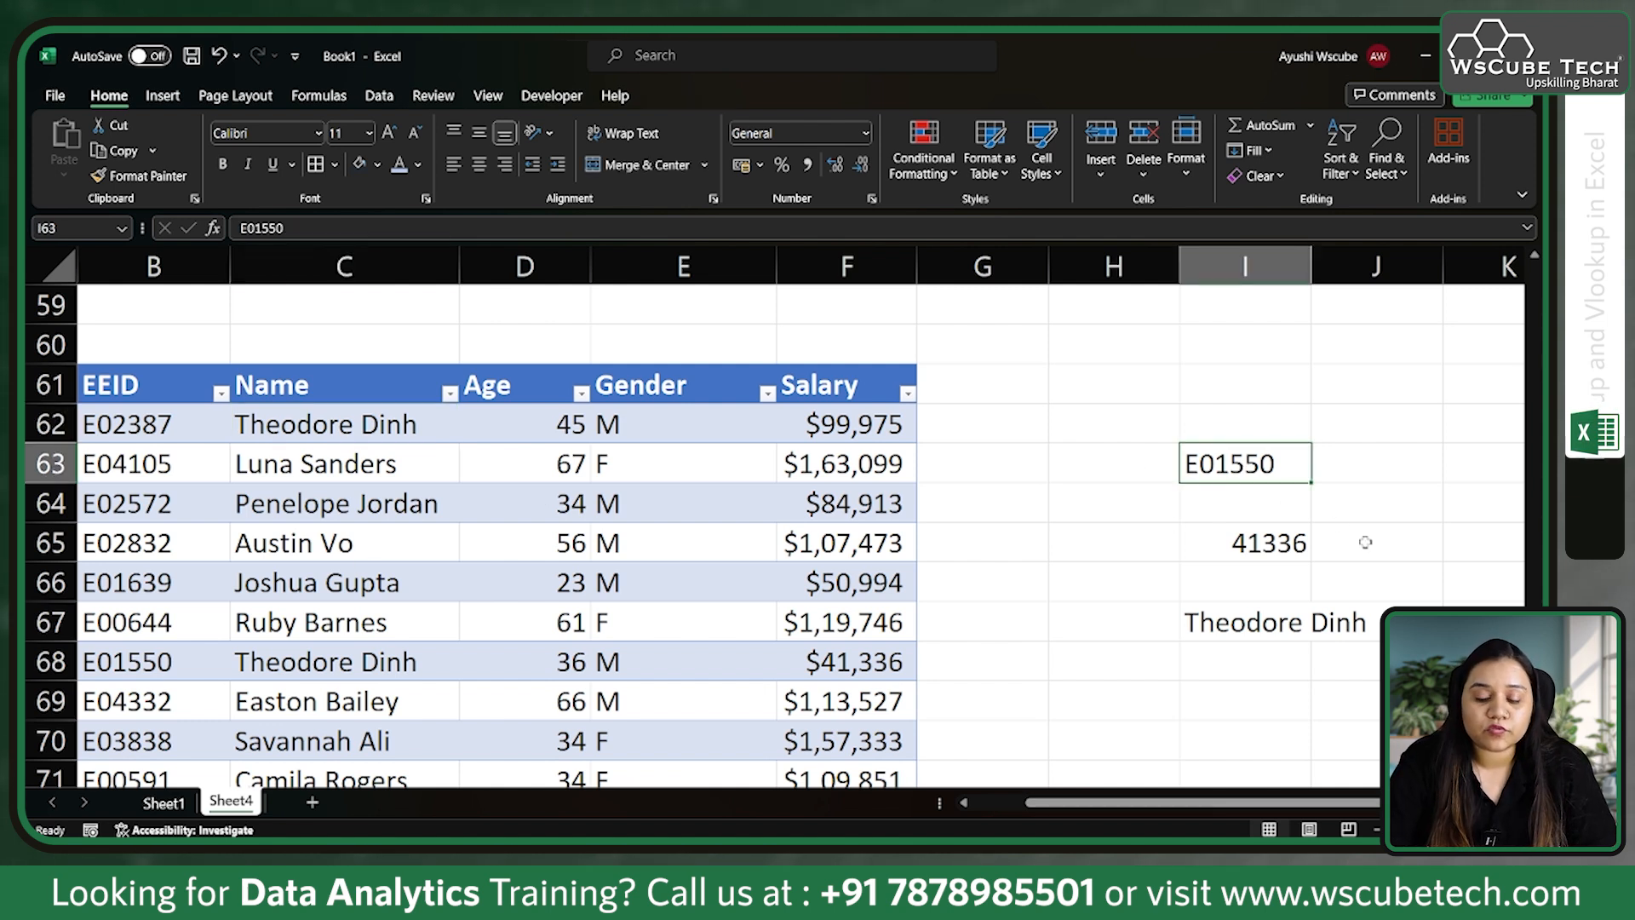
{"action": "left_click", "coordinate": [184, 367]}
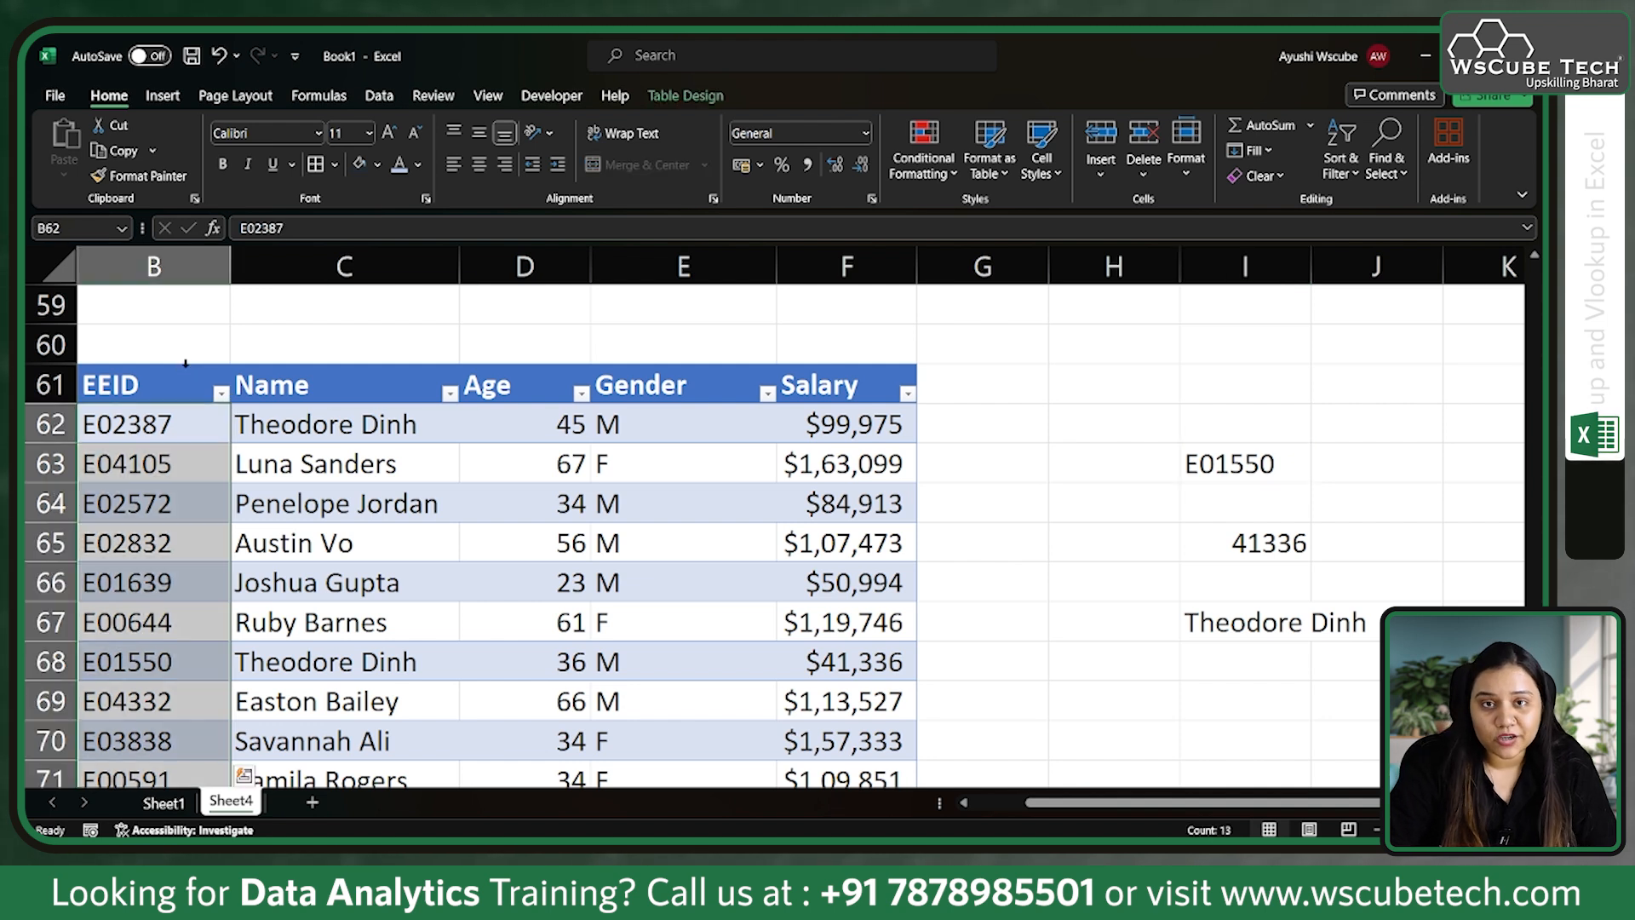
{"action": "left_click", "coordinate": [1152, 393]}
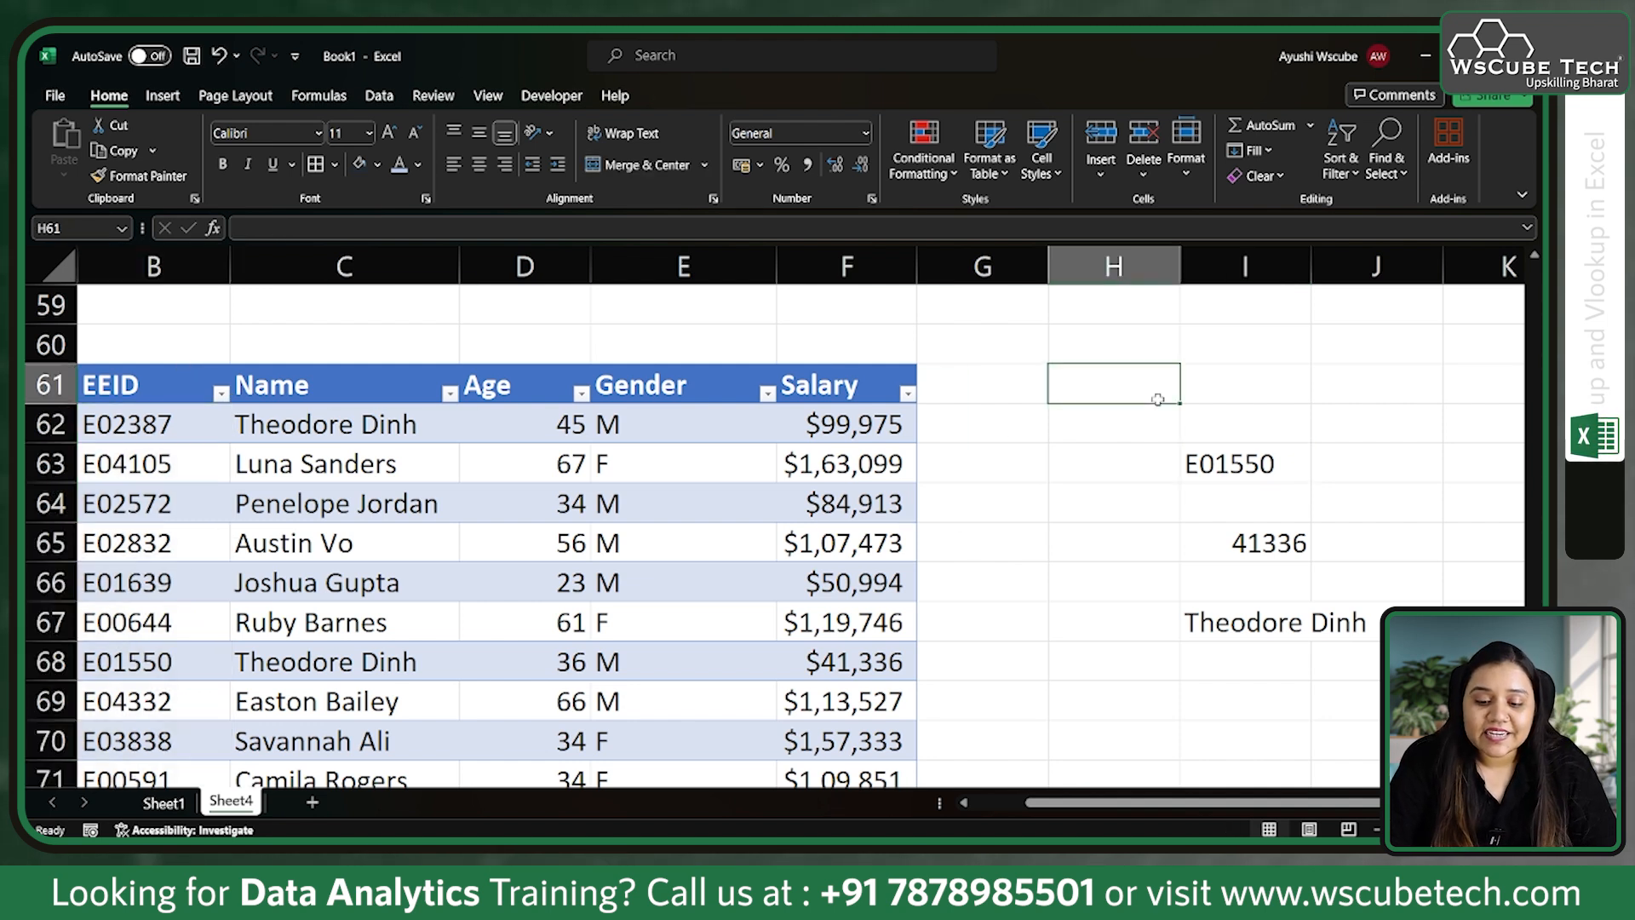
{"action": "left_click", "coordinate": [1215, 464]}
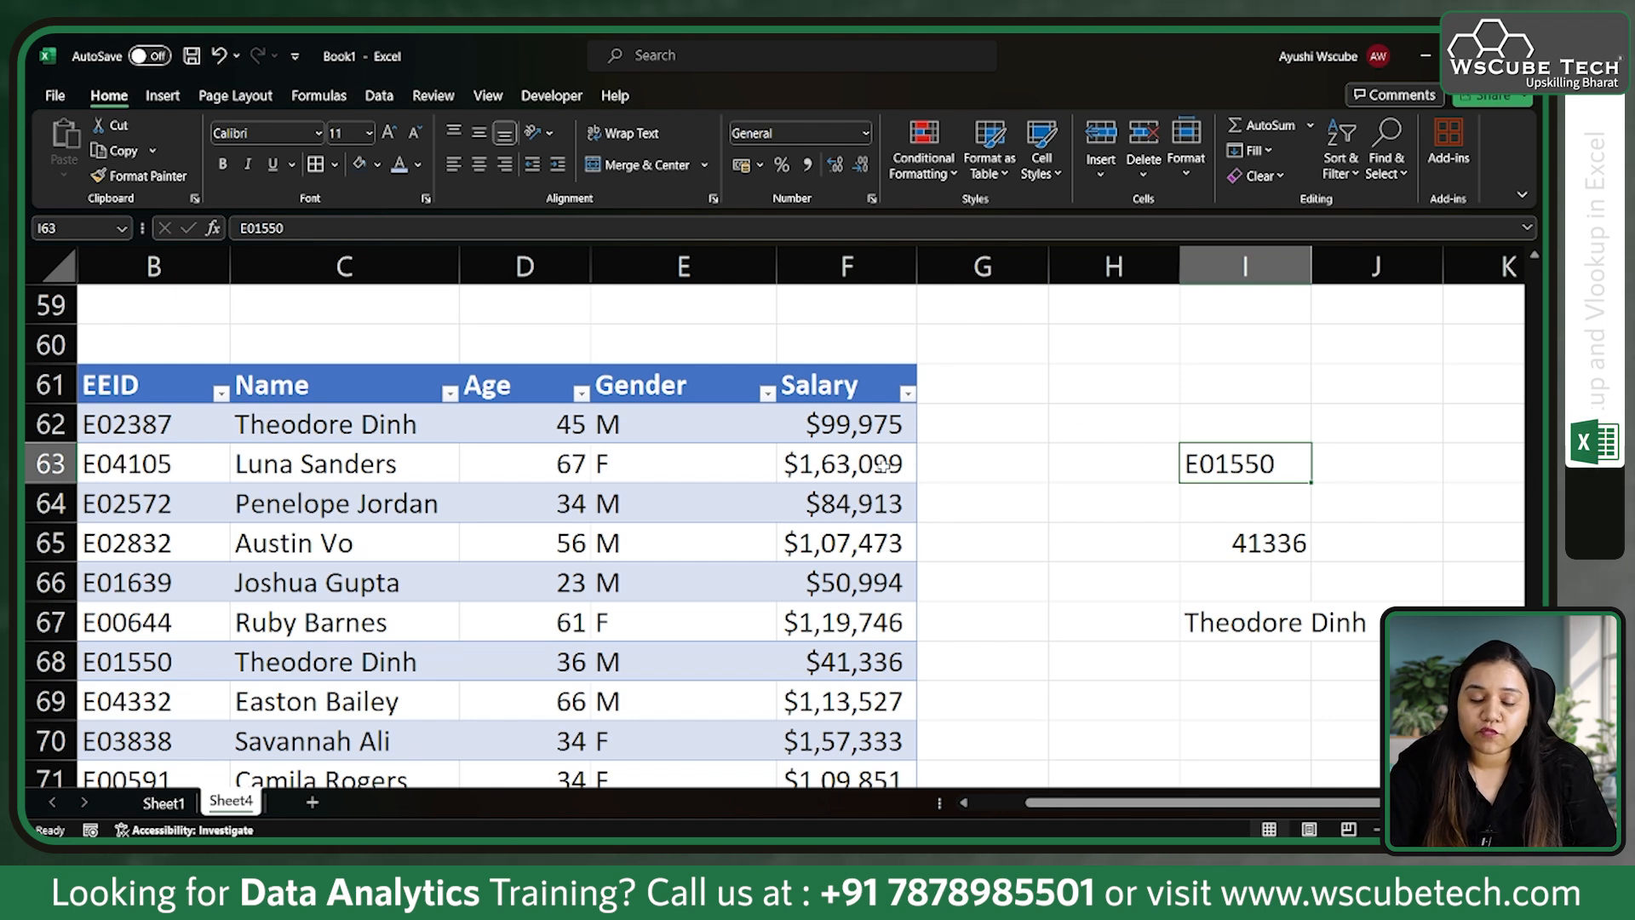
Examine the EEID column as the unique lookup column, and compare the names in C62 and C68 for duplication
{"action": "left_click_drag", "start_coordinate": [167, 403], "coordinate": [172, 681]}
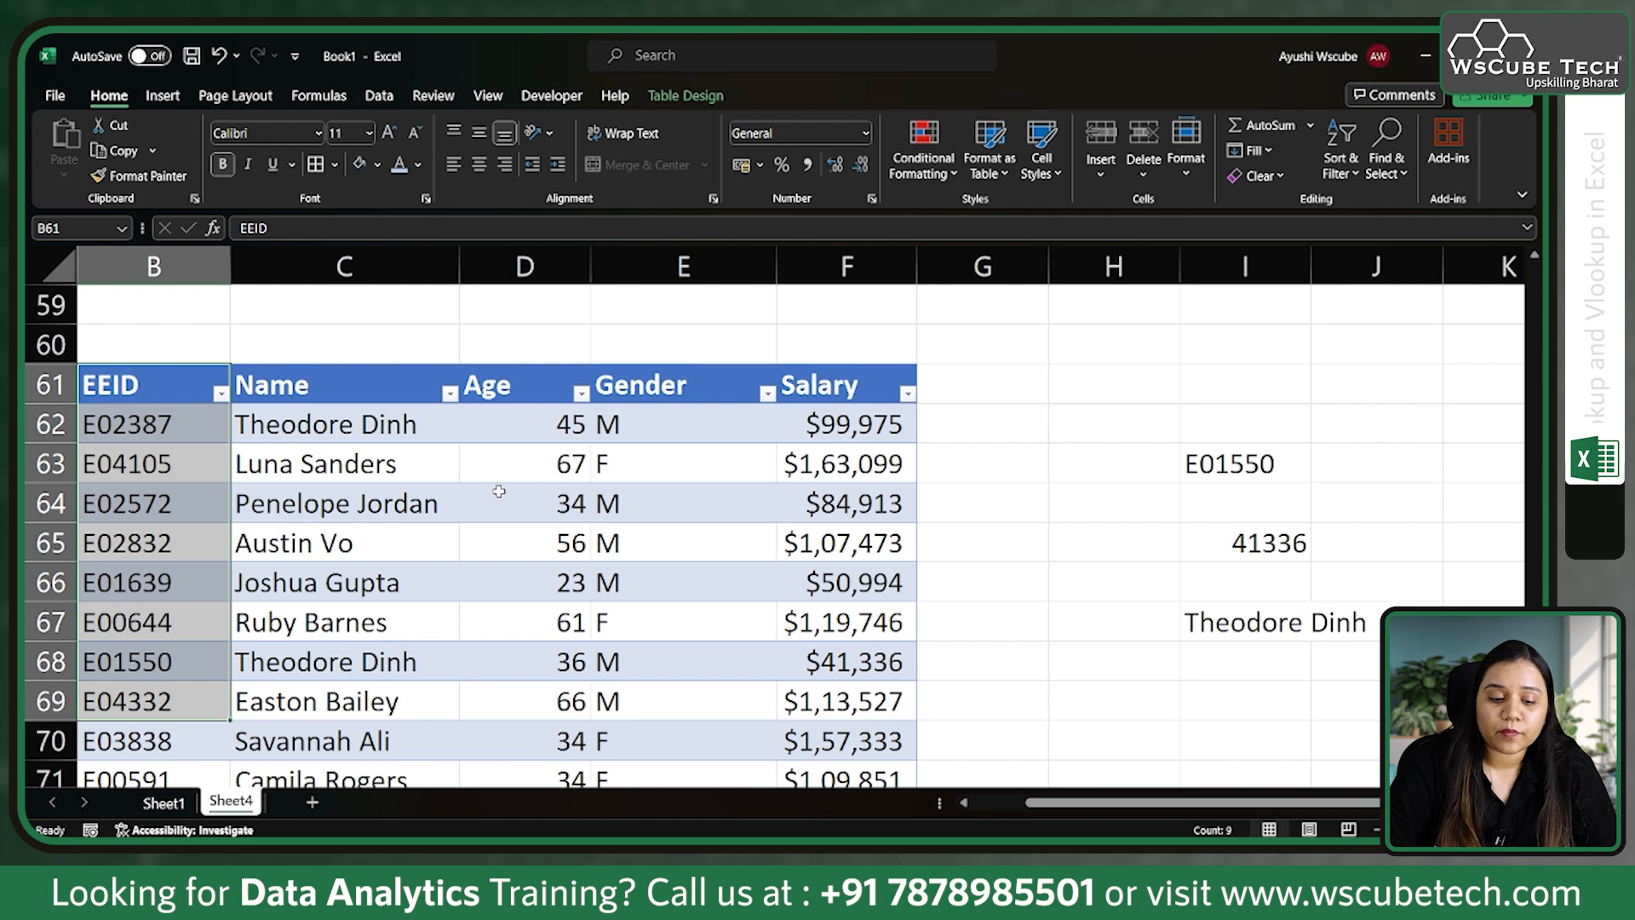
{"action": "left_click", "coordinate": [377, 440]}
{"action": "key", "text": "Left"}
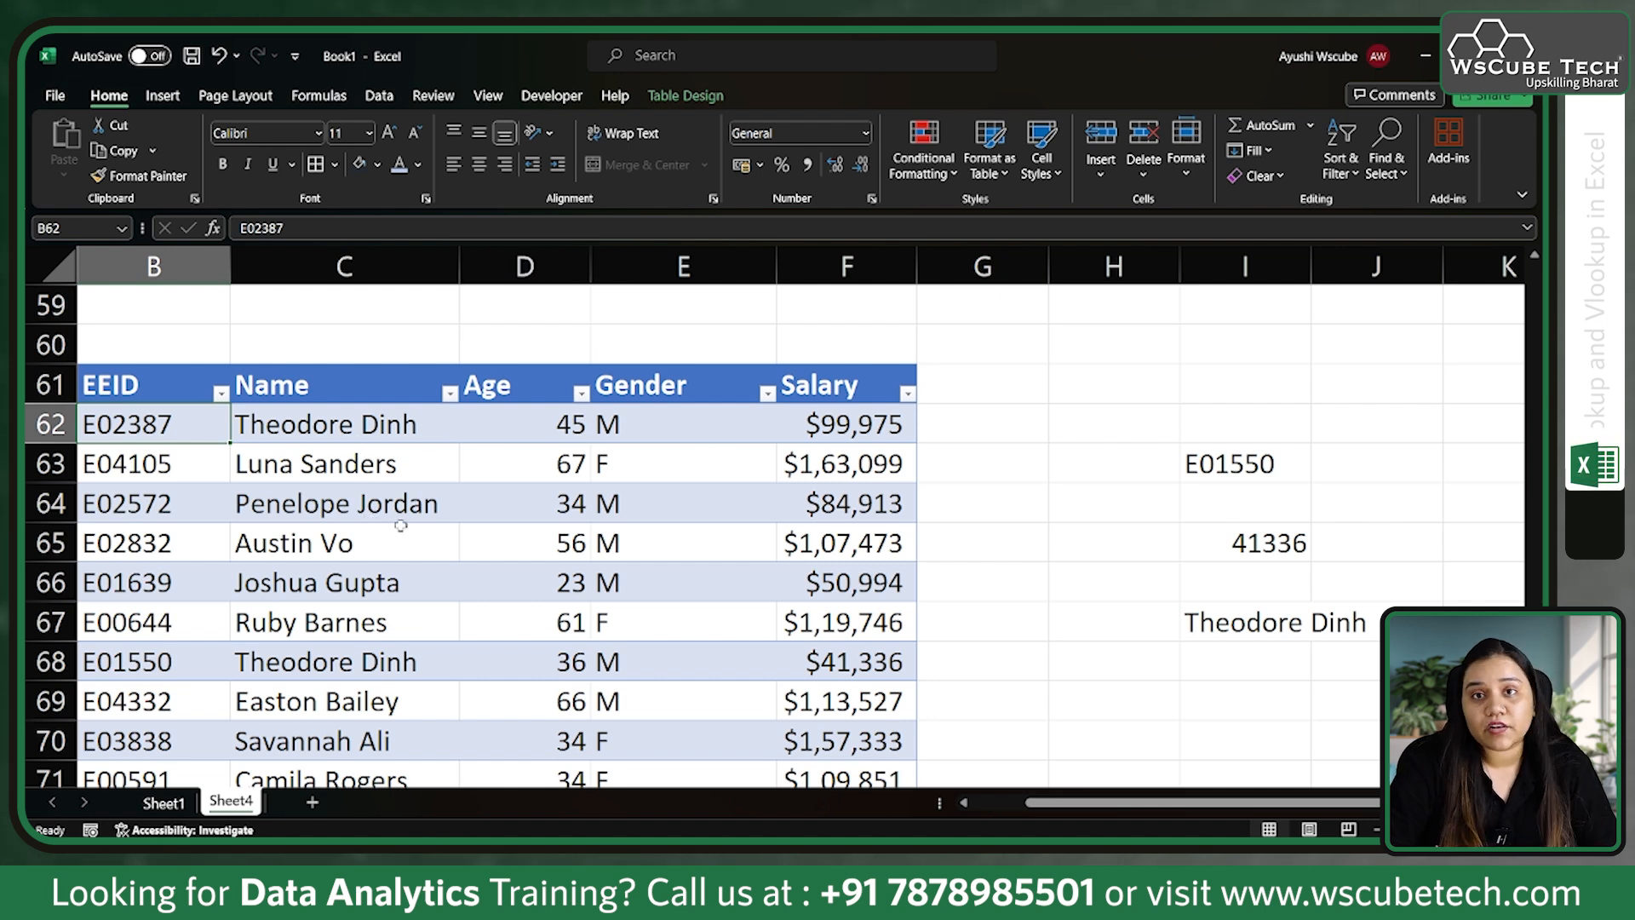
{"action": "left_click", "coordinate": [344, 368]}
{"action": "left_click", "coordinate": [340, 425]}
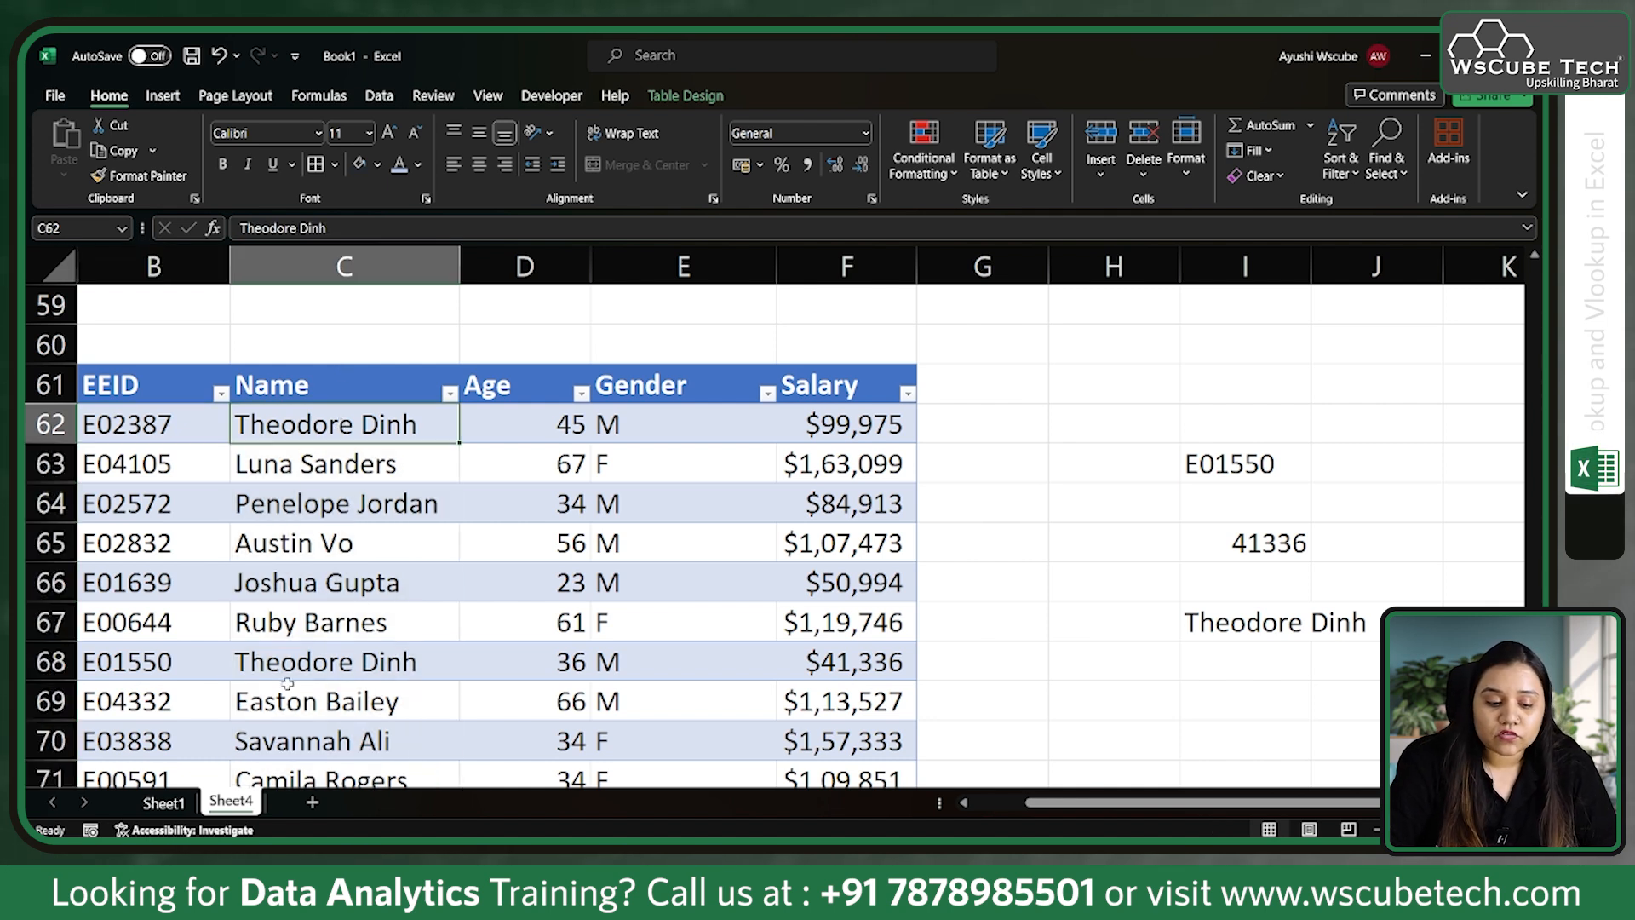
{"action": "left_click", "coordinate": [364, 658]}
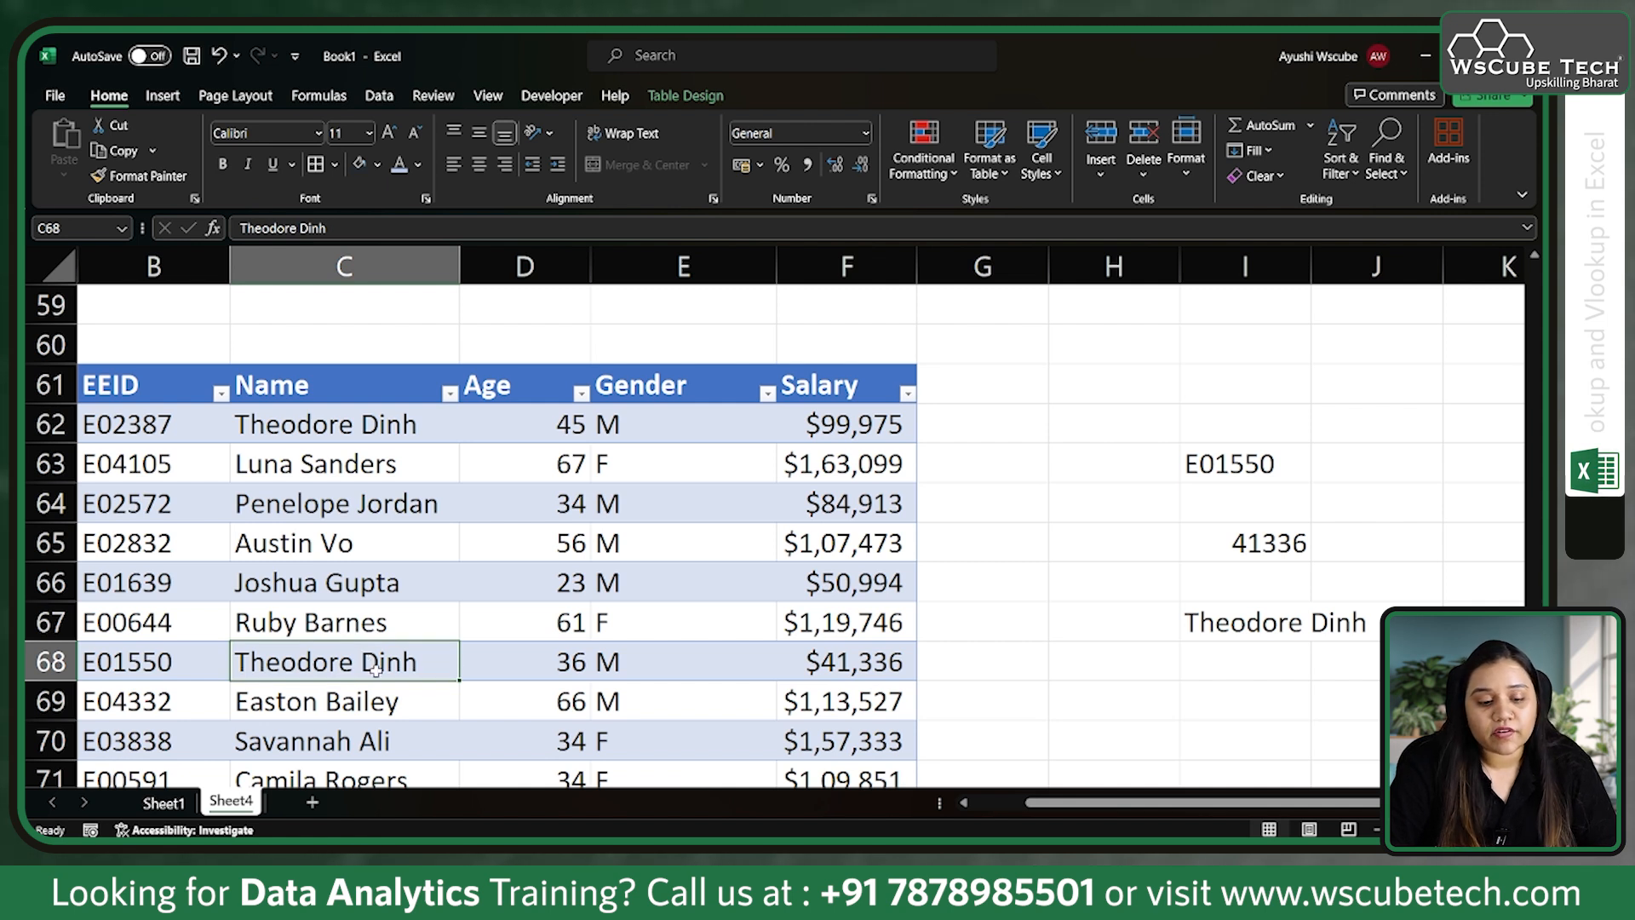
{"action": "left_click", "coordinate": [364, 427]}
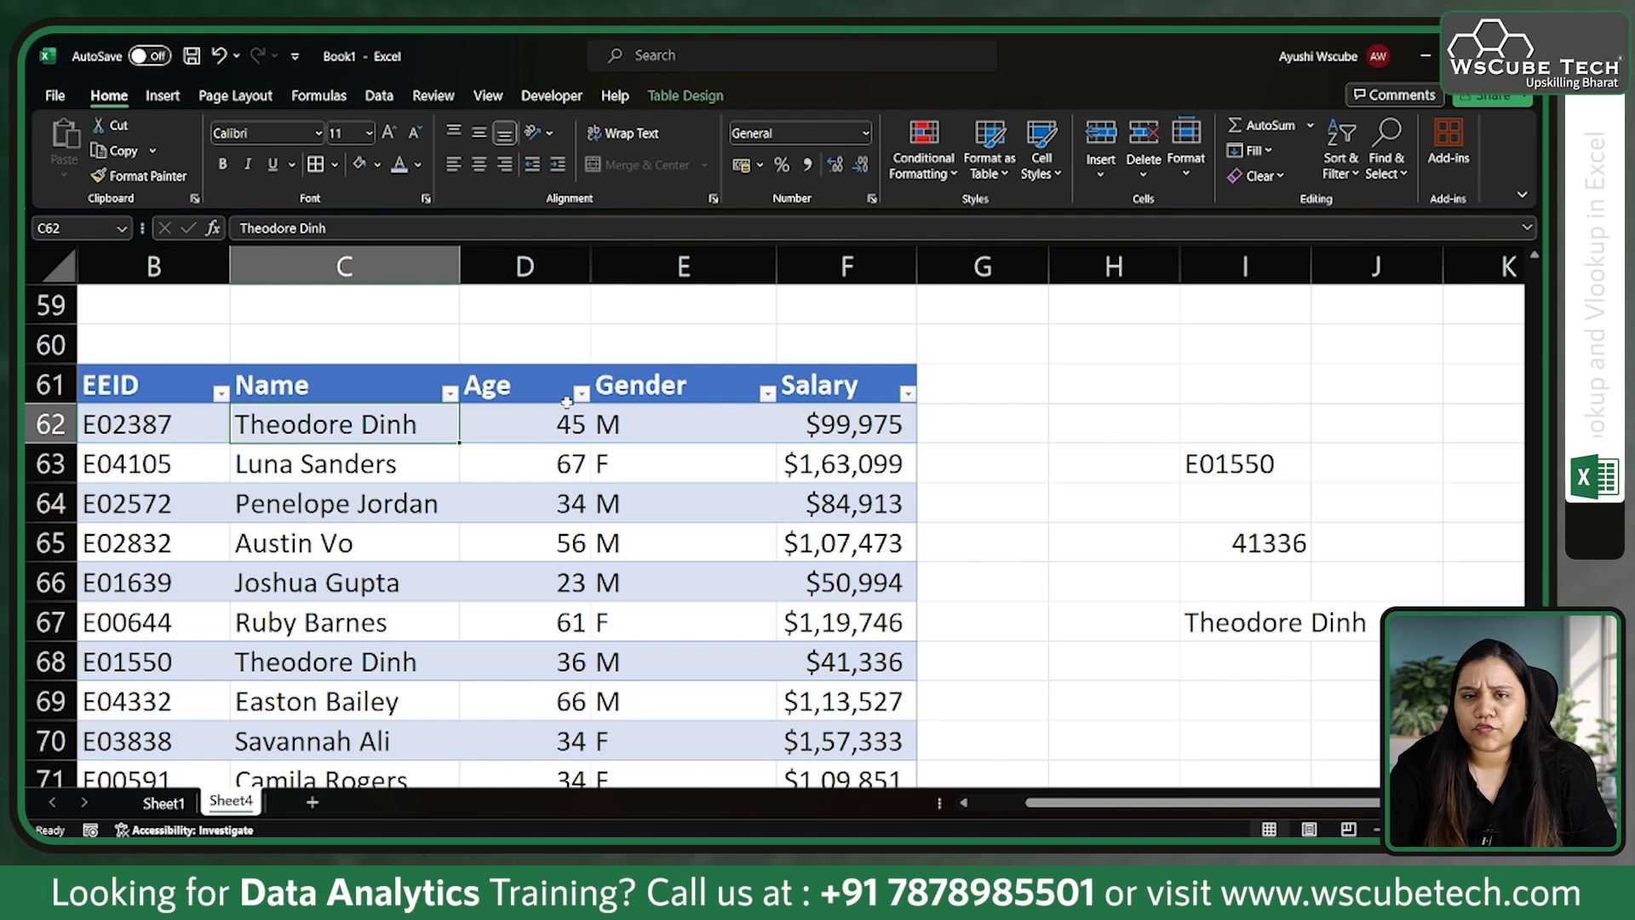
Start a VLOOKUP formula in I69 with the looked-up name in I67 as the lookup value
{"action": "scroll", "coordinate": [587, 539], "scroll_direction": "down", "scroll_amount": 1}
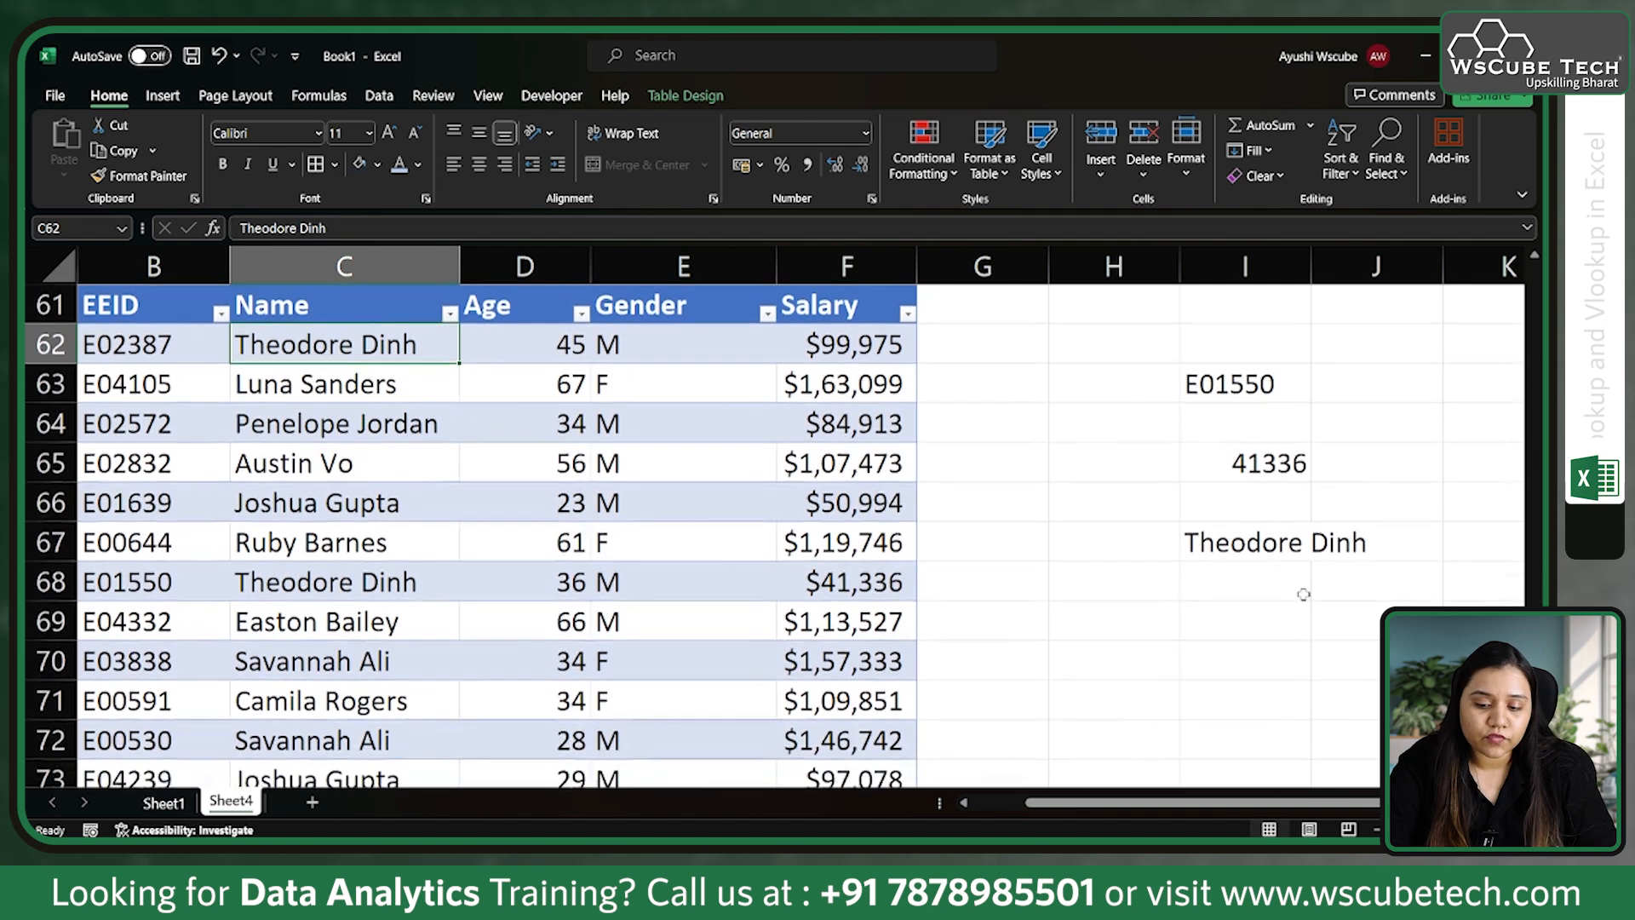
{"action": "left_click", "coordinate": [1248, 547]}
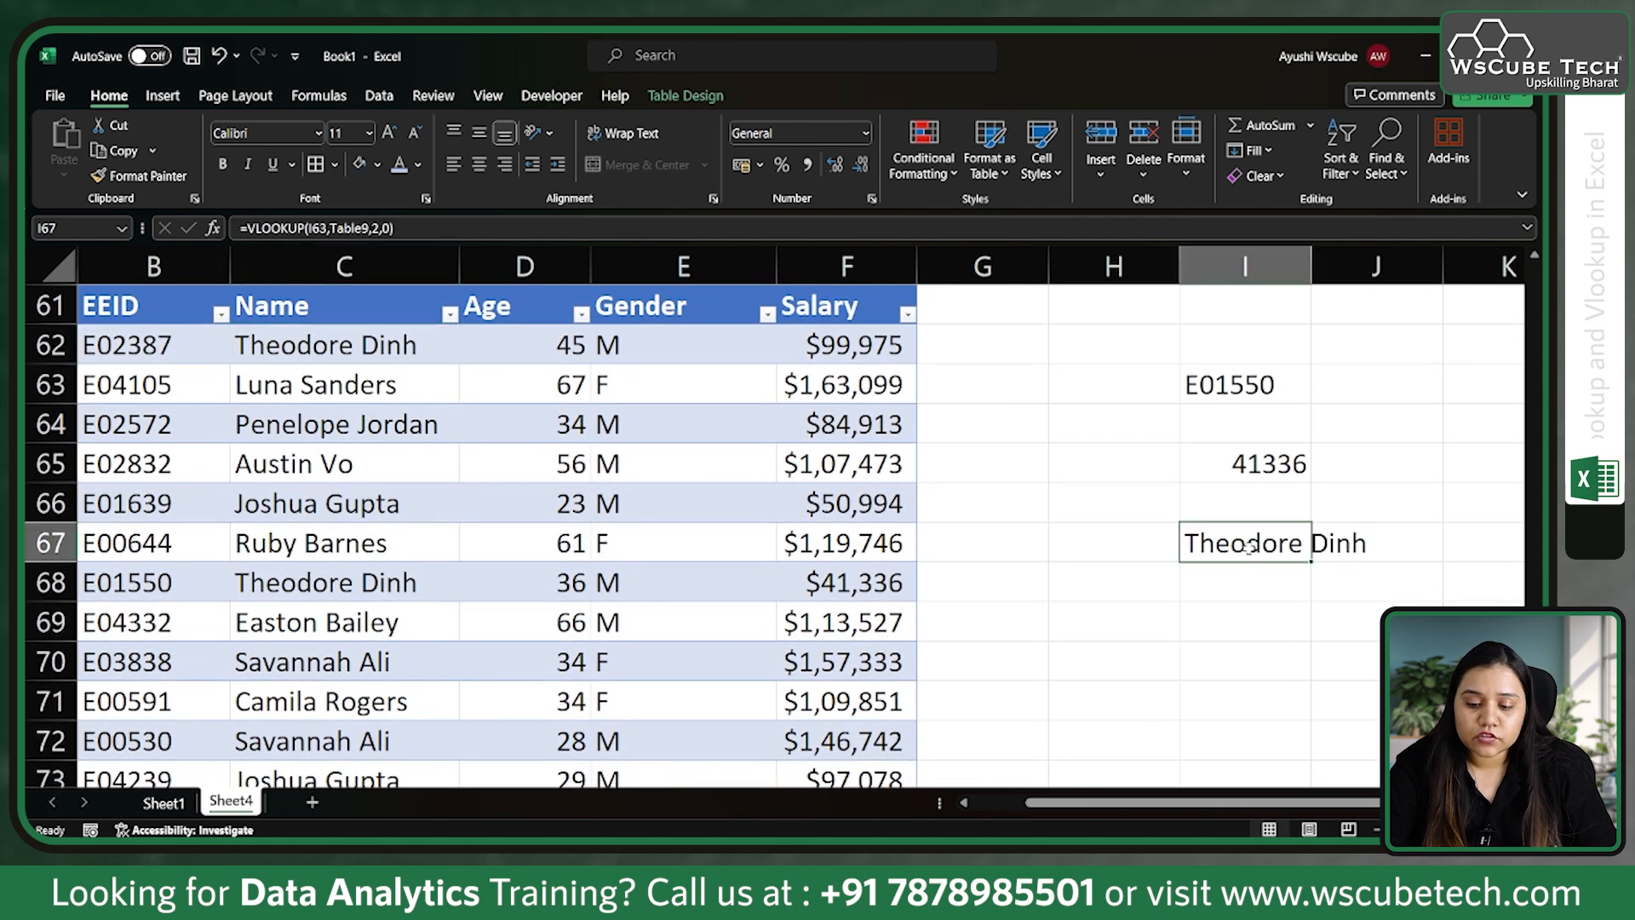
{"action": "left_click", "coordinate": [1236, 640]}
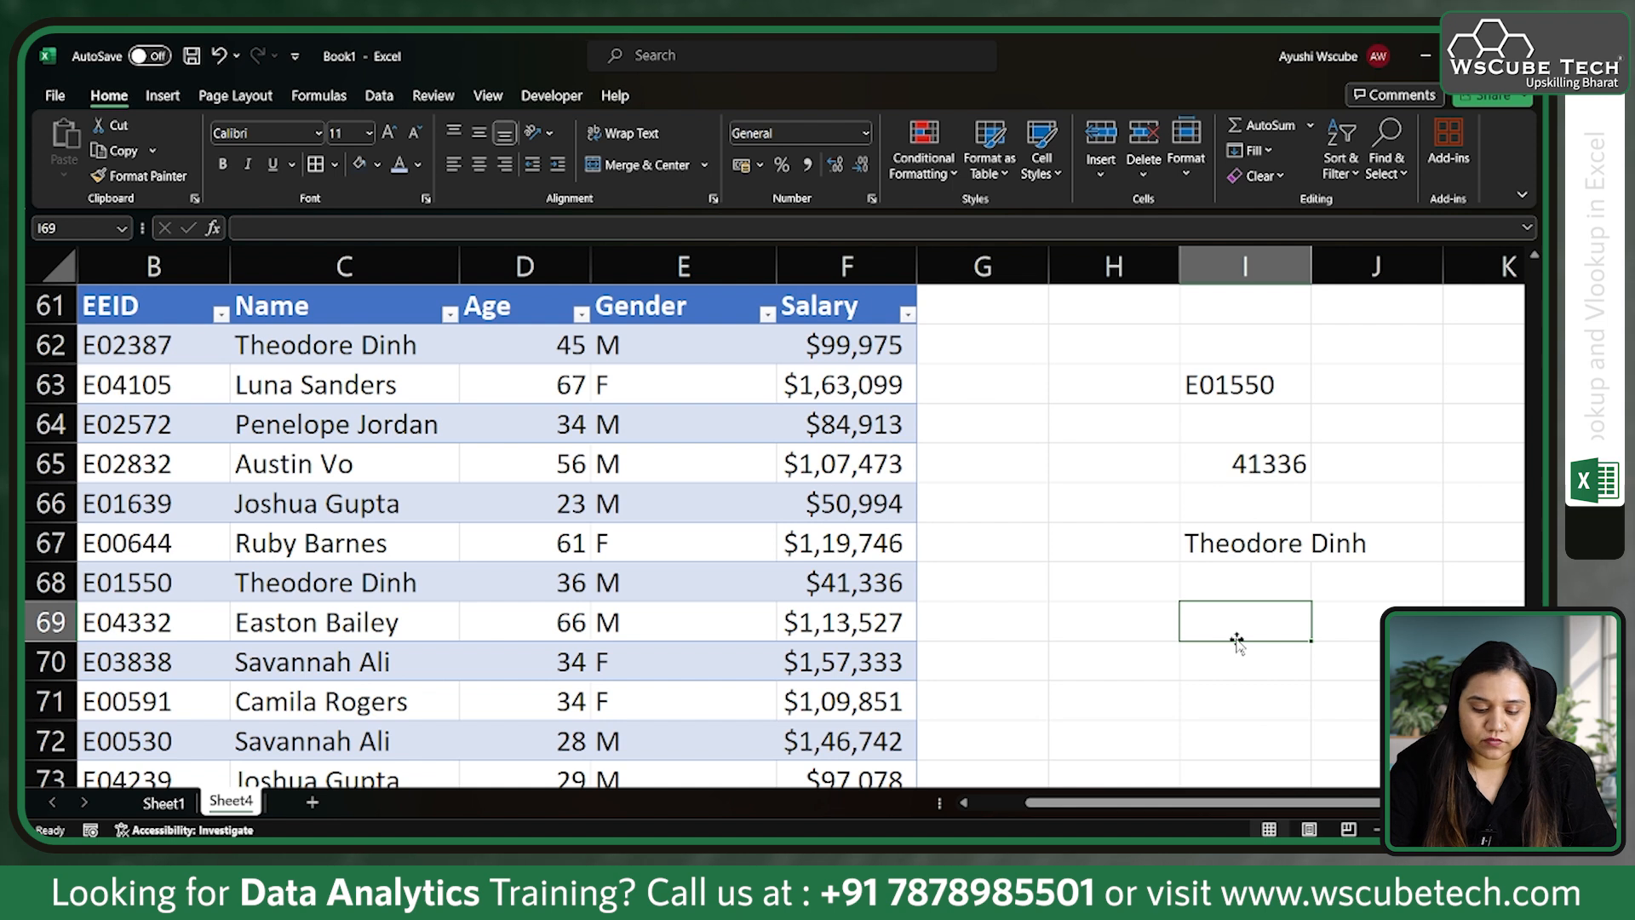
{"action": "type", "text": "=loo"}
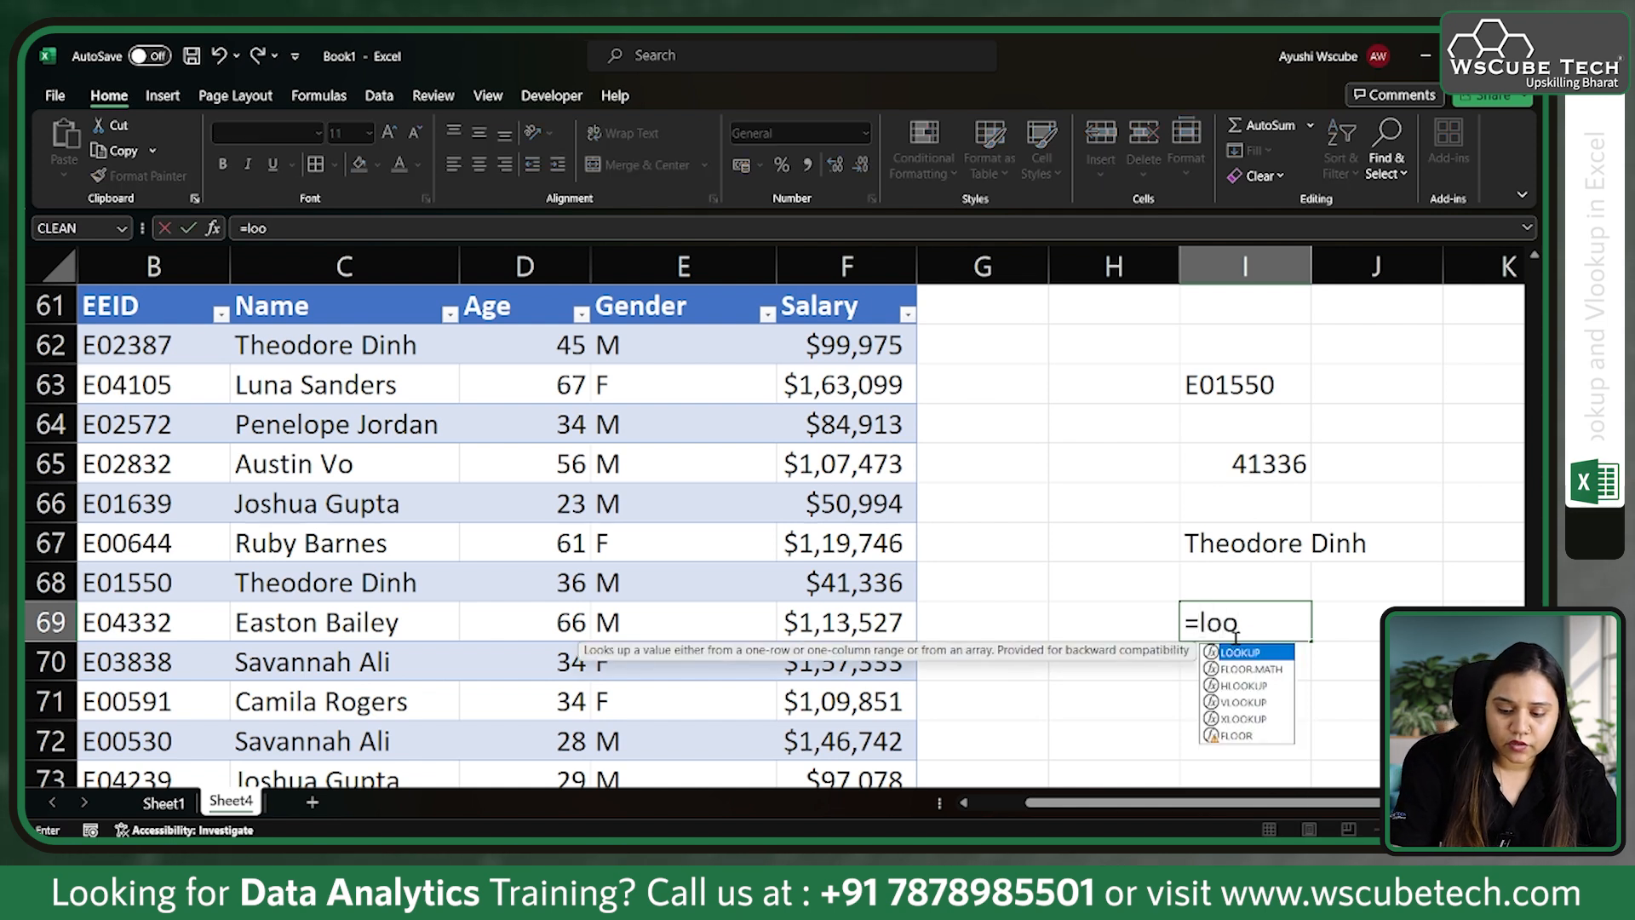
{"action": "key", "text": "BackSpace"}
{"action": "key", "text": "BackSpace"}
{"action": "type", "text": "v"}
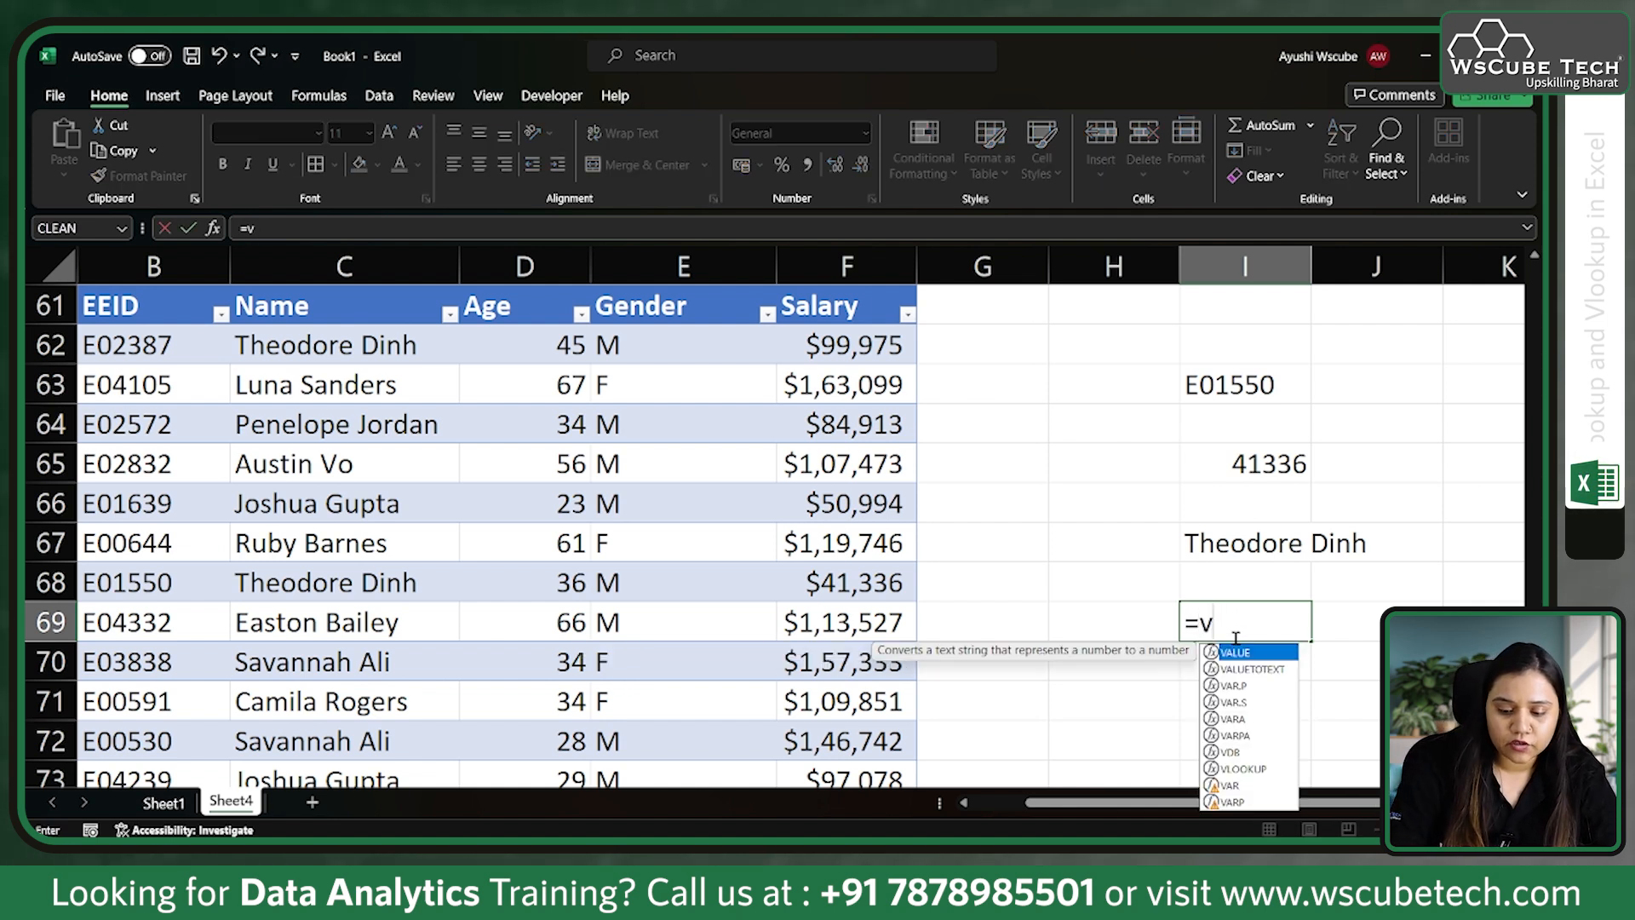
{"action": "key", "text": "Down"}
{"action": "key", "text": "Down"}
{"action": "key", "text": "Down"}
{"action": "key", "text": "Down"}
{"action": "key", "text": "Down"}
{"action": "key", "text": "Down"}
{"action": "key", "text": "Down"}
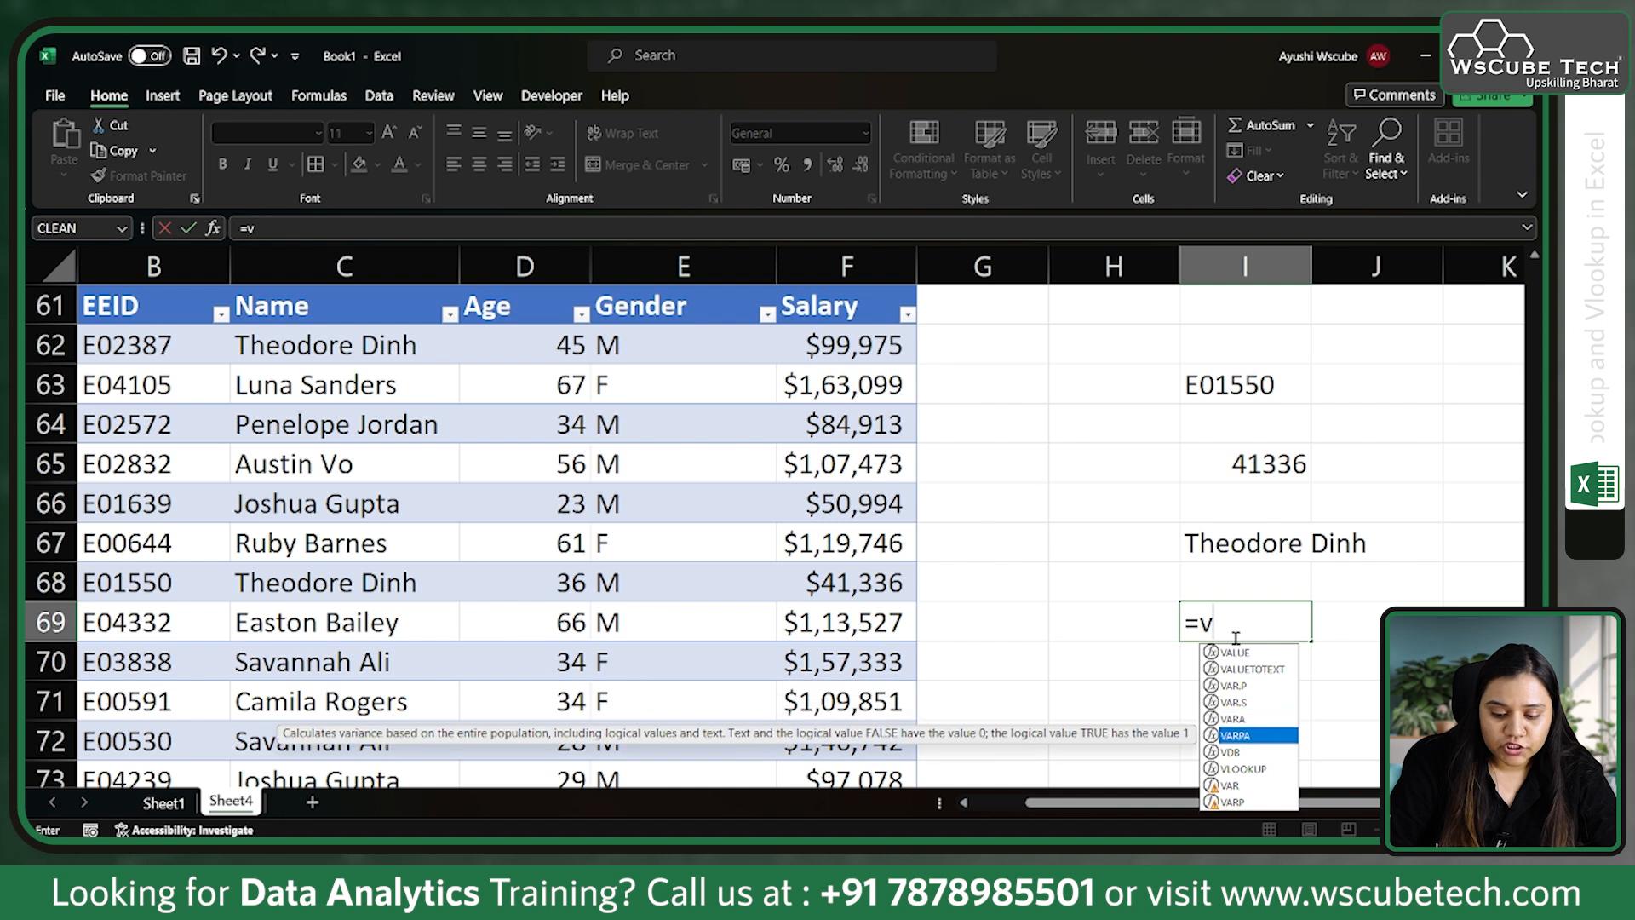
{"action": "key", "text": "Tab"}
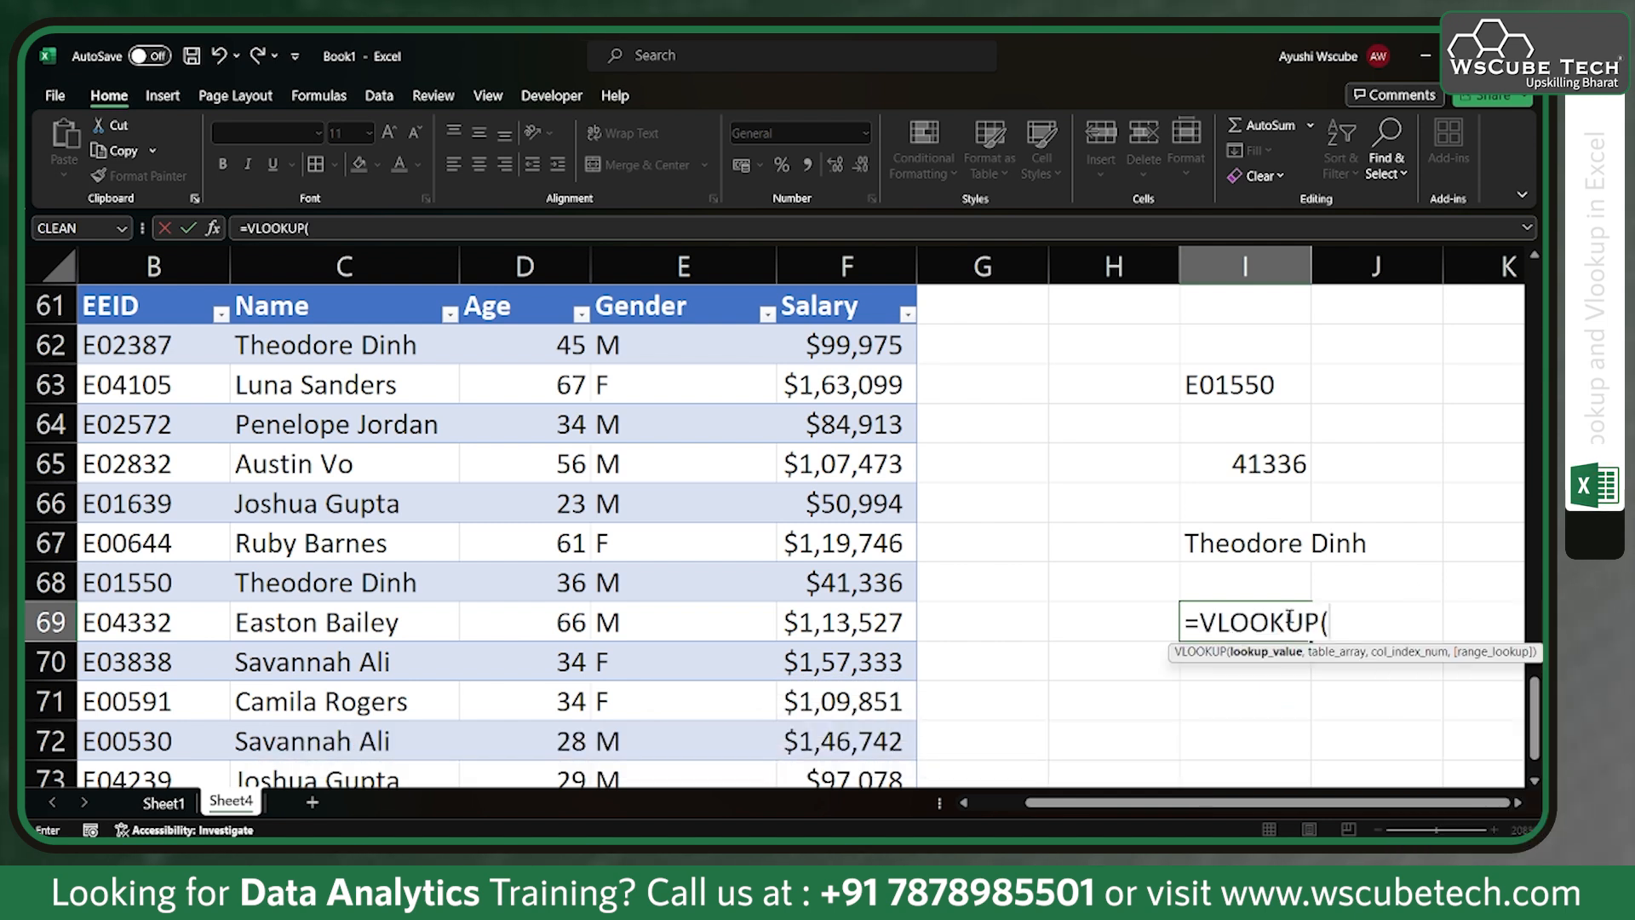
{"action": "left_click", "coordinate": [1302, 551]}
{"action": "type", "text": ","}
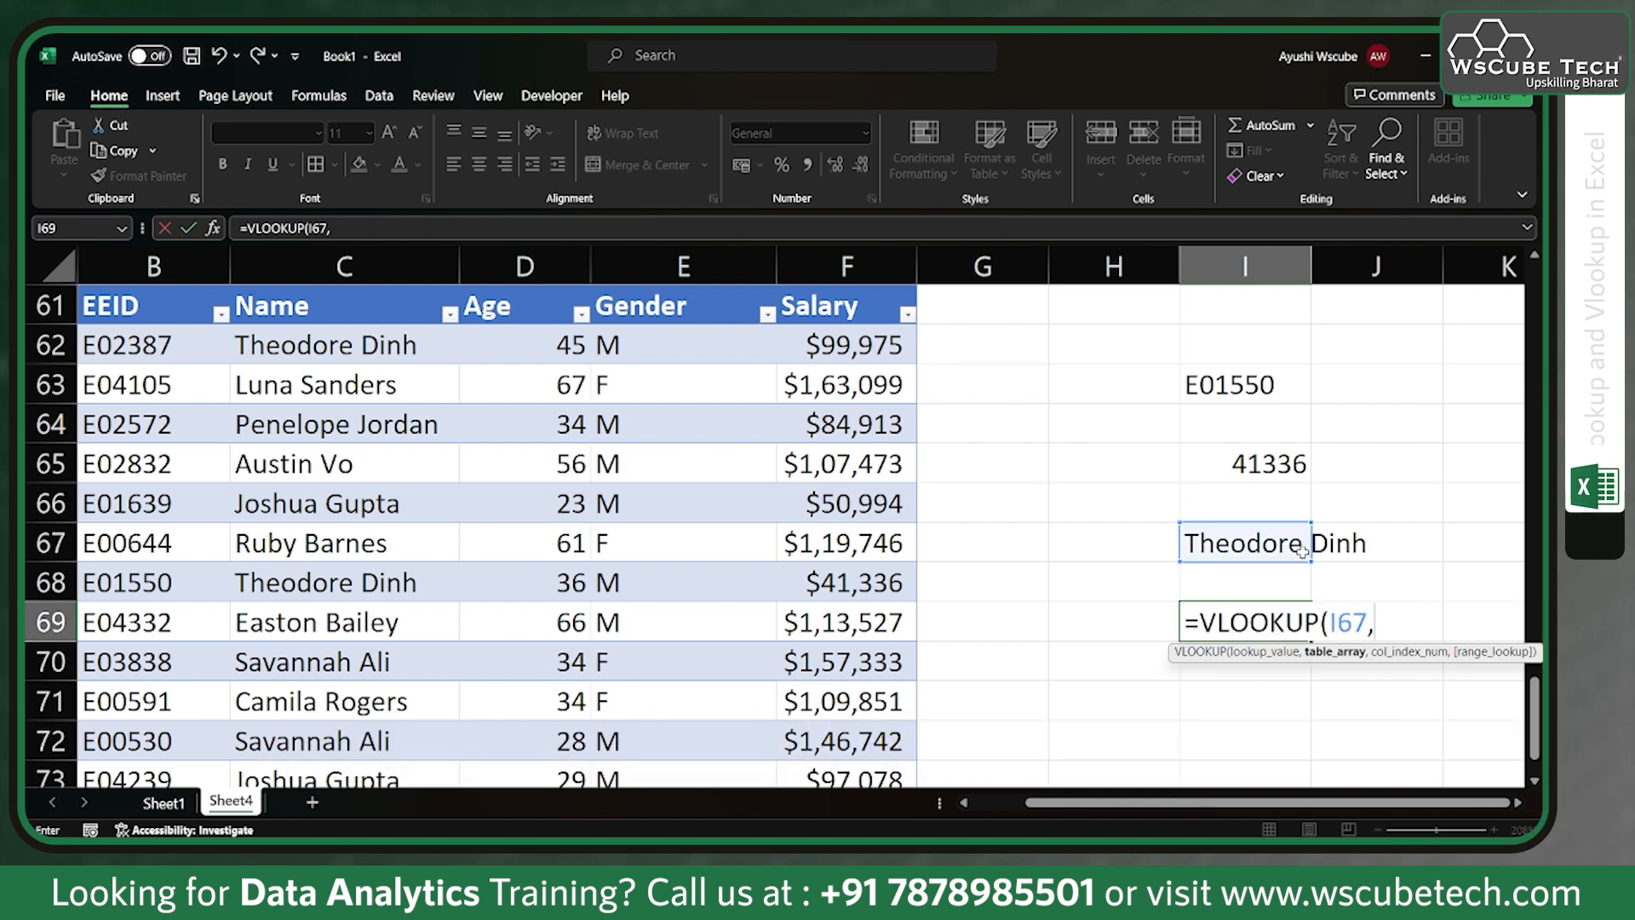
Set the formula's table array to the Name through Salary columns of the employee table, including the headers and all rows
{"action": "scroll", "coordinate": [1039, 538], "scroll_direction": "up", "scroll_amount": 1}
{"action": "left_click_drag", "start_coordinate": [409, 424], "coordinate": [397, 579]}
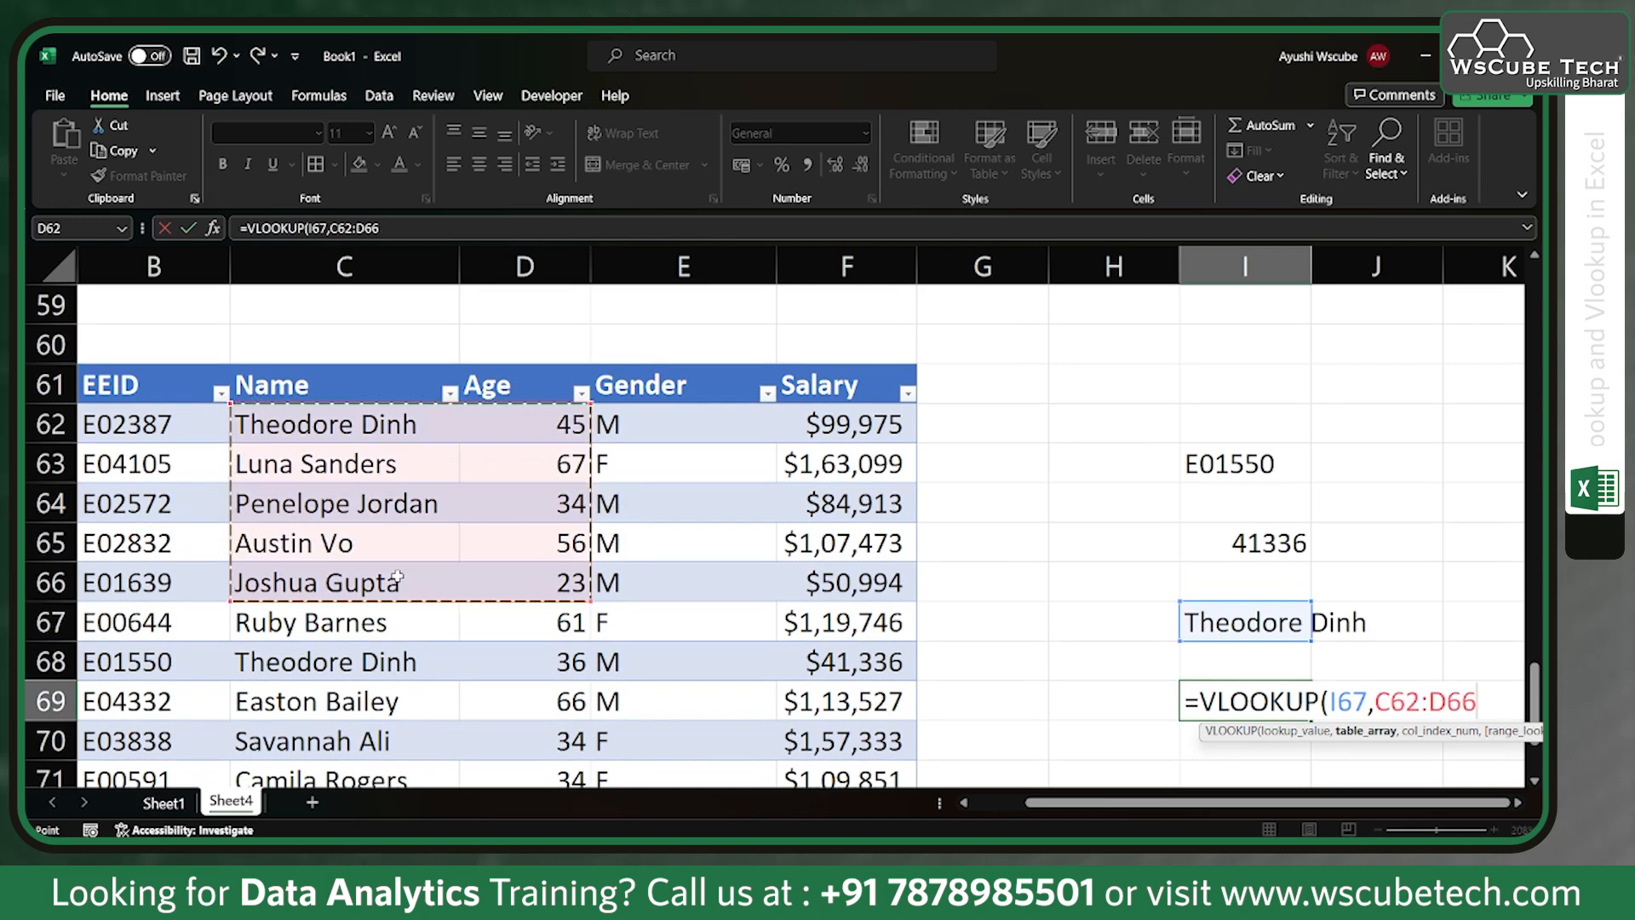
{"action": "left_click", "coordinate": [314, 396]}
{"action": "left_click", "coordinate": [281, 426]}
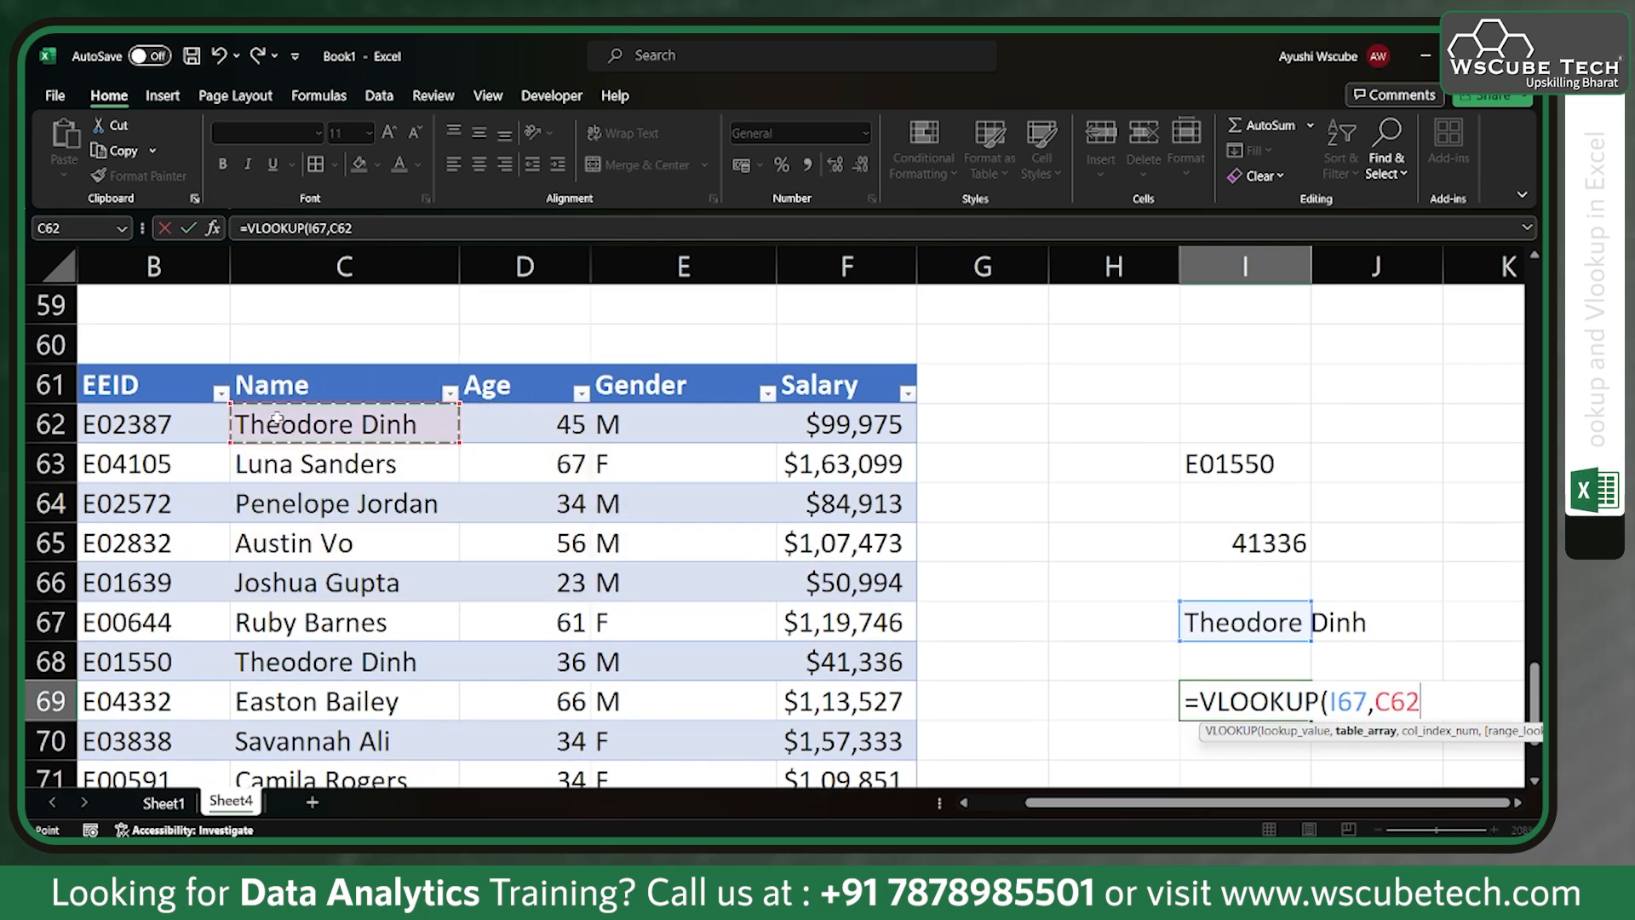
{"action": "left_click_drag", "start_coordinate": [239, 386], "coordinate": [535, 547]}
{"action": "key", "text": "shift+Right"}
{"action": "key", "text": "shift+Right"}
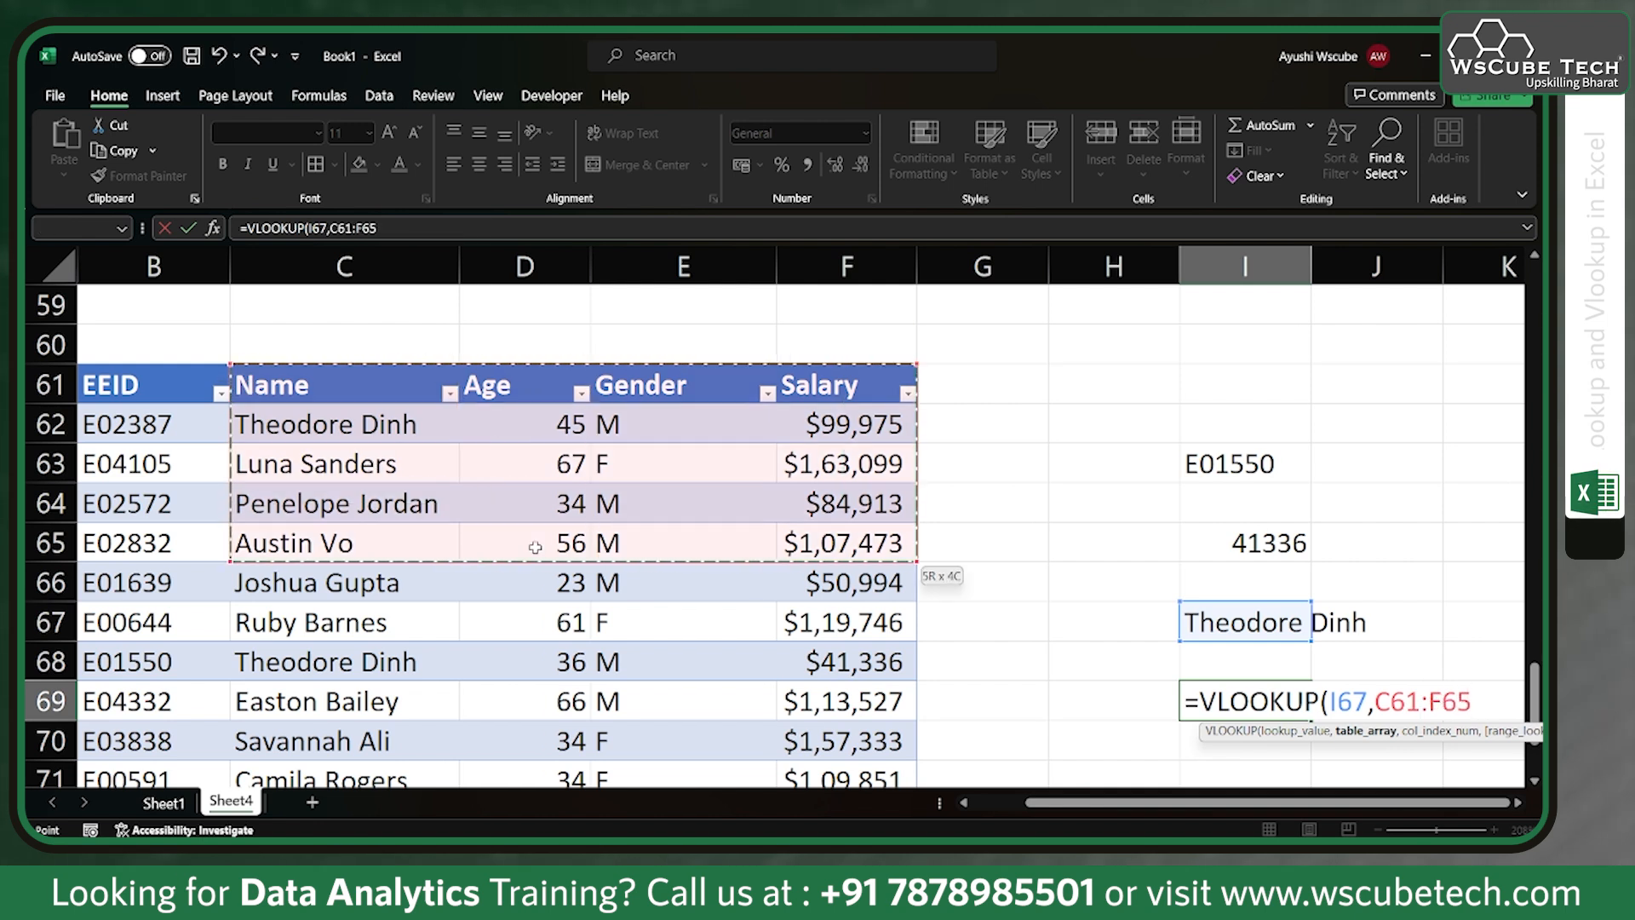
{"action": "key", "text": "ctrl+shift+Down"}
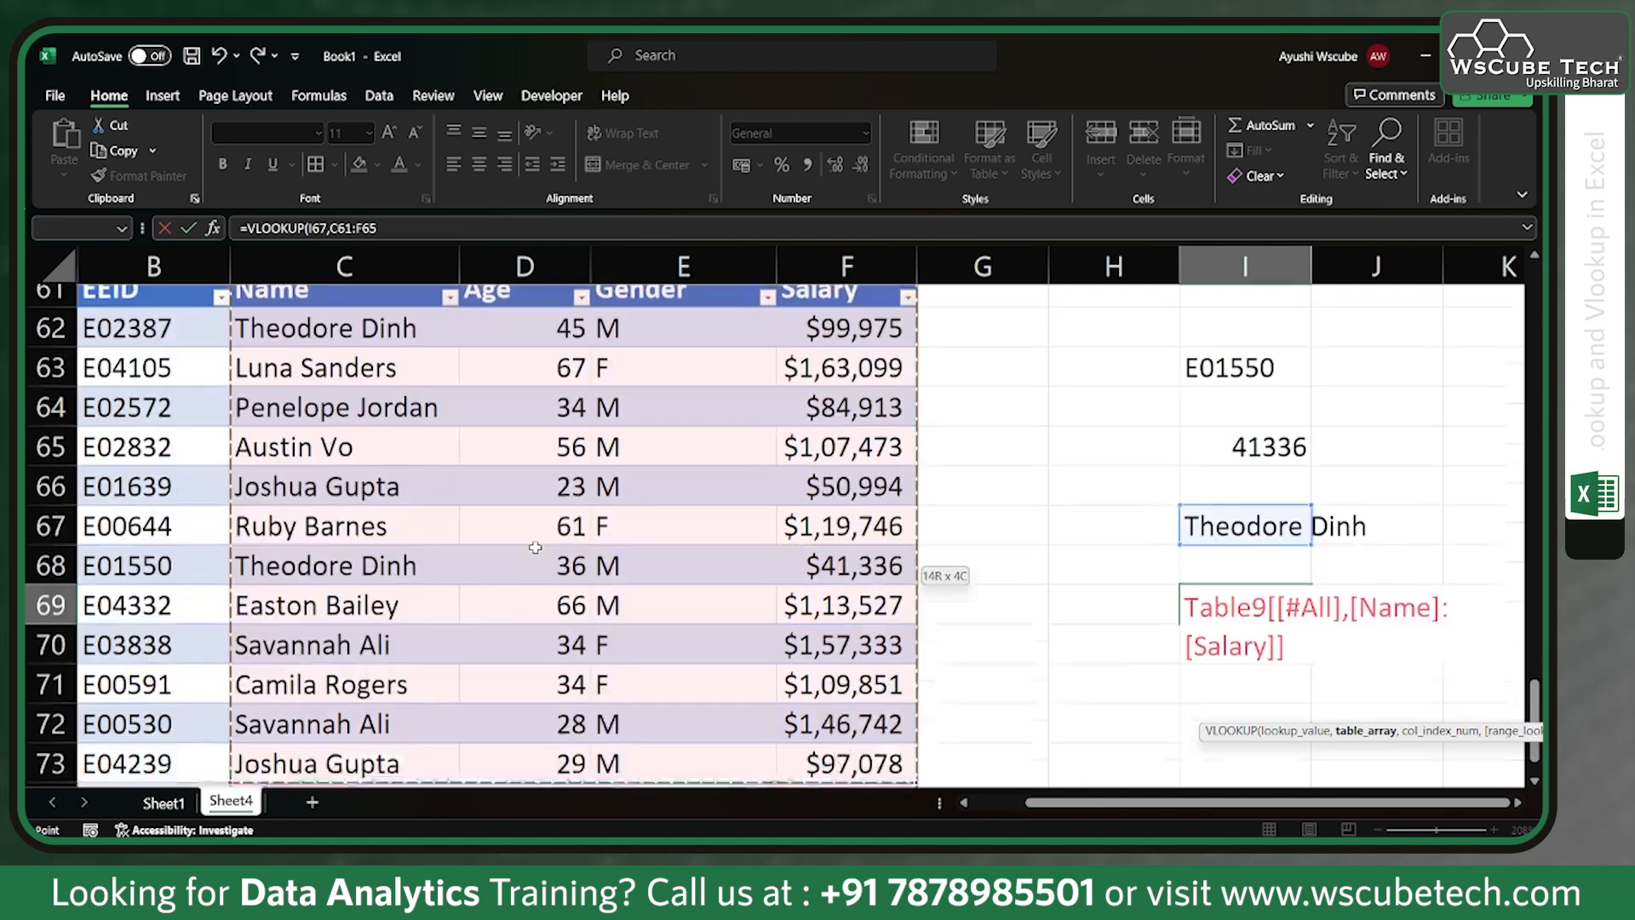
{"action": "type", "text": ",[Name"}
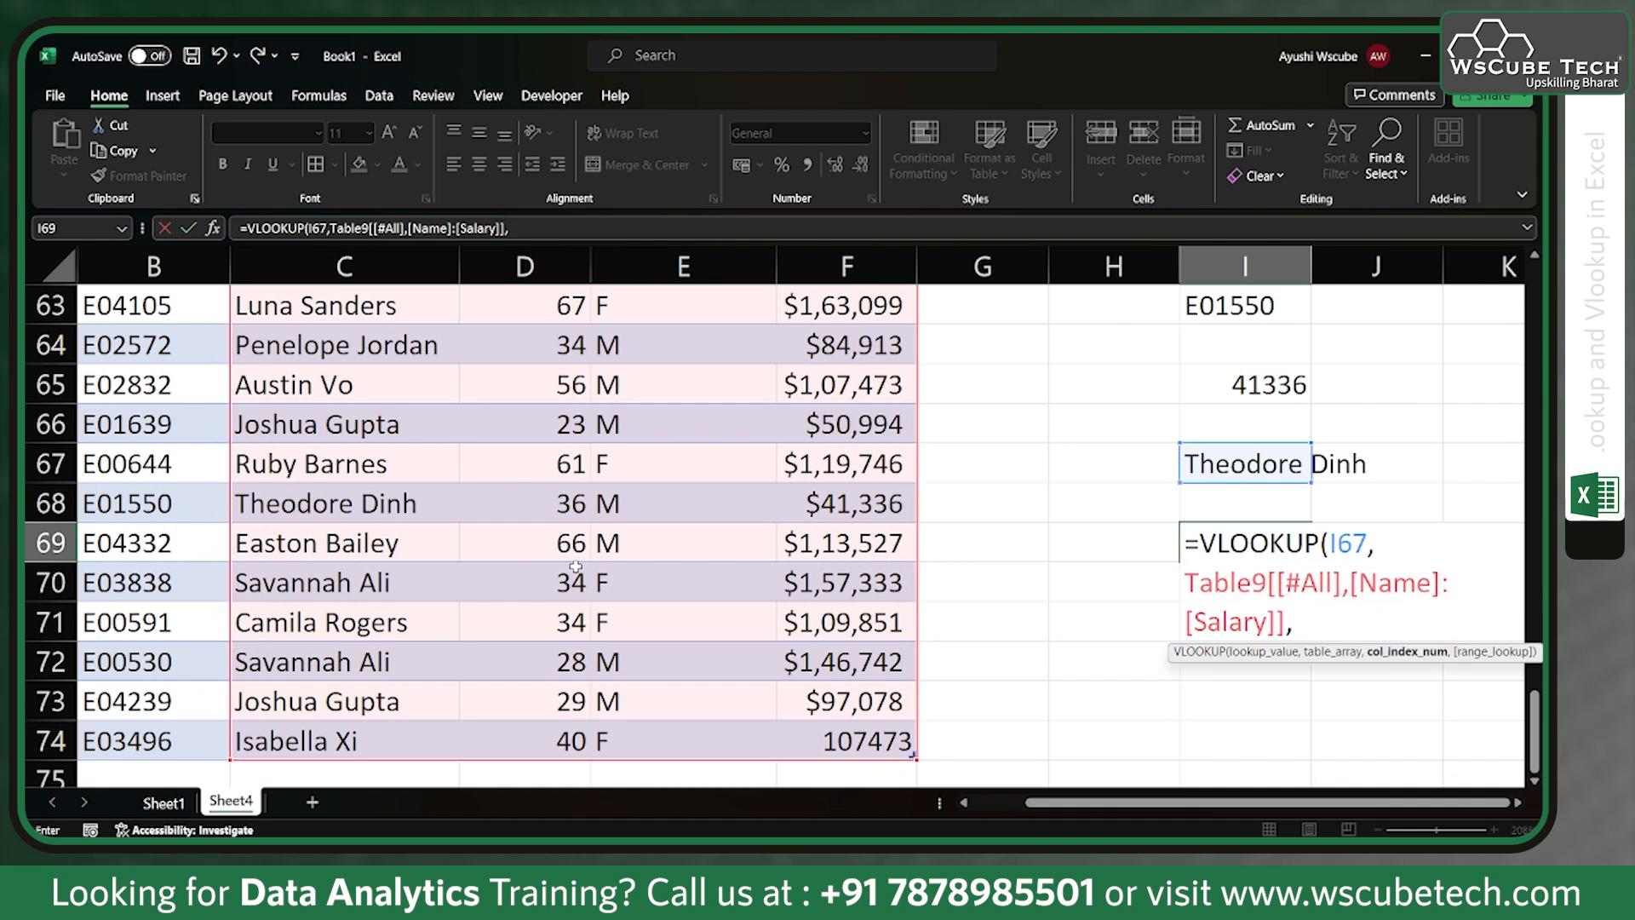
Complete the VLOOKUP in I69 with column index 2 for the age and FALSE for an exact match
{"action": "scroll", "coordinate": [575, 566], "scroll_direction": "up", "scroll_amount": 1}
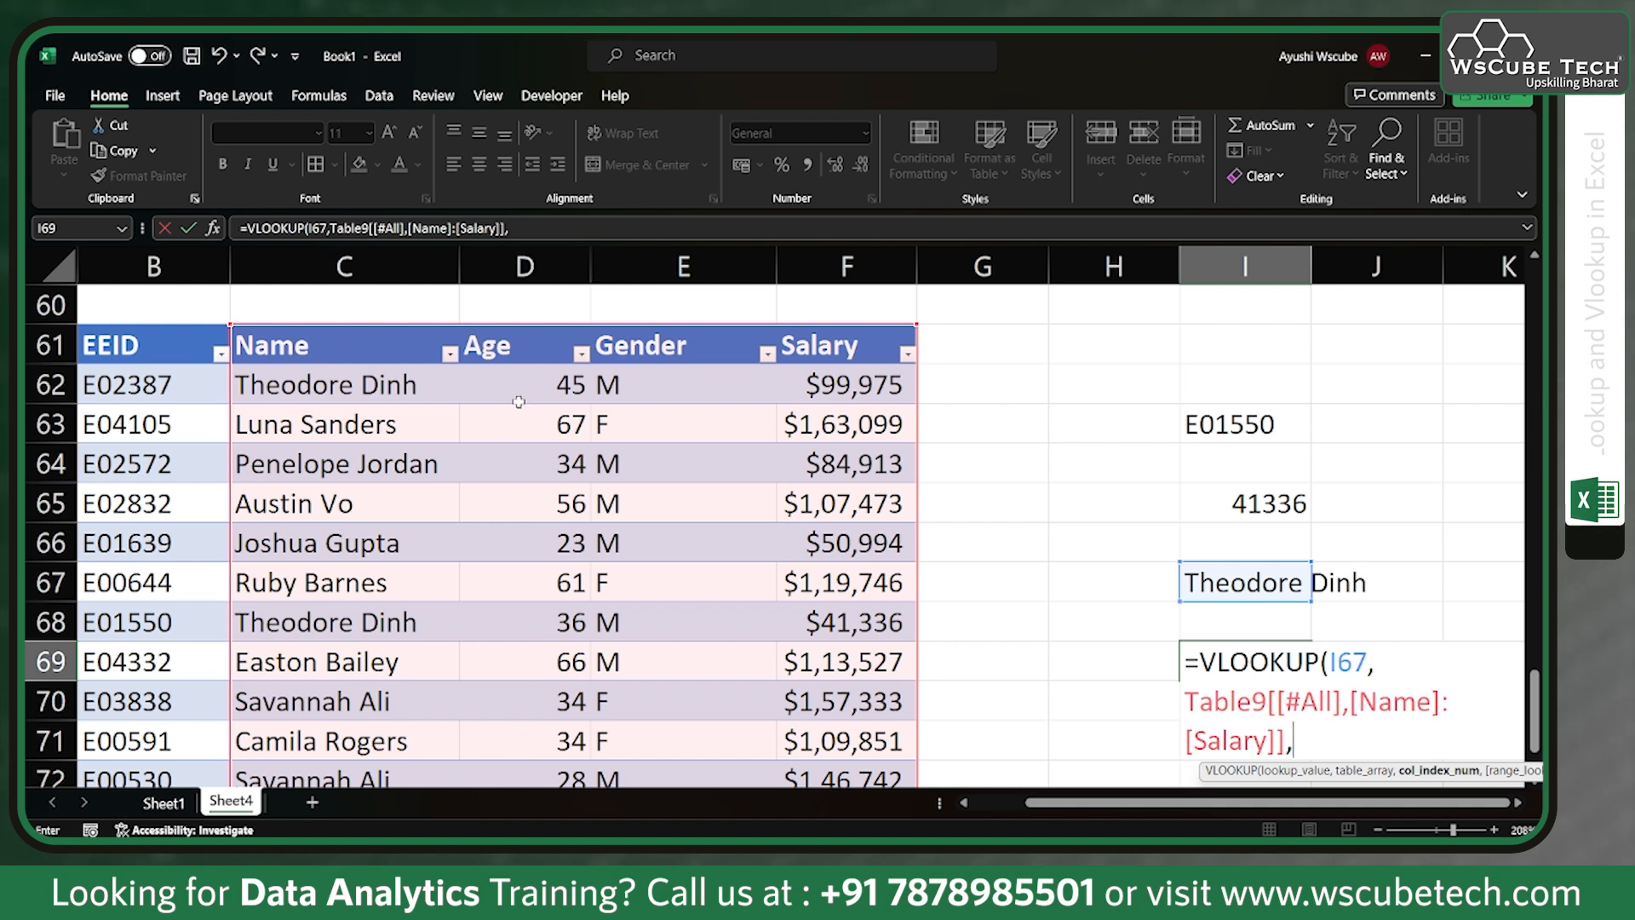
{"action": "type", "text": "2,"}
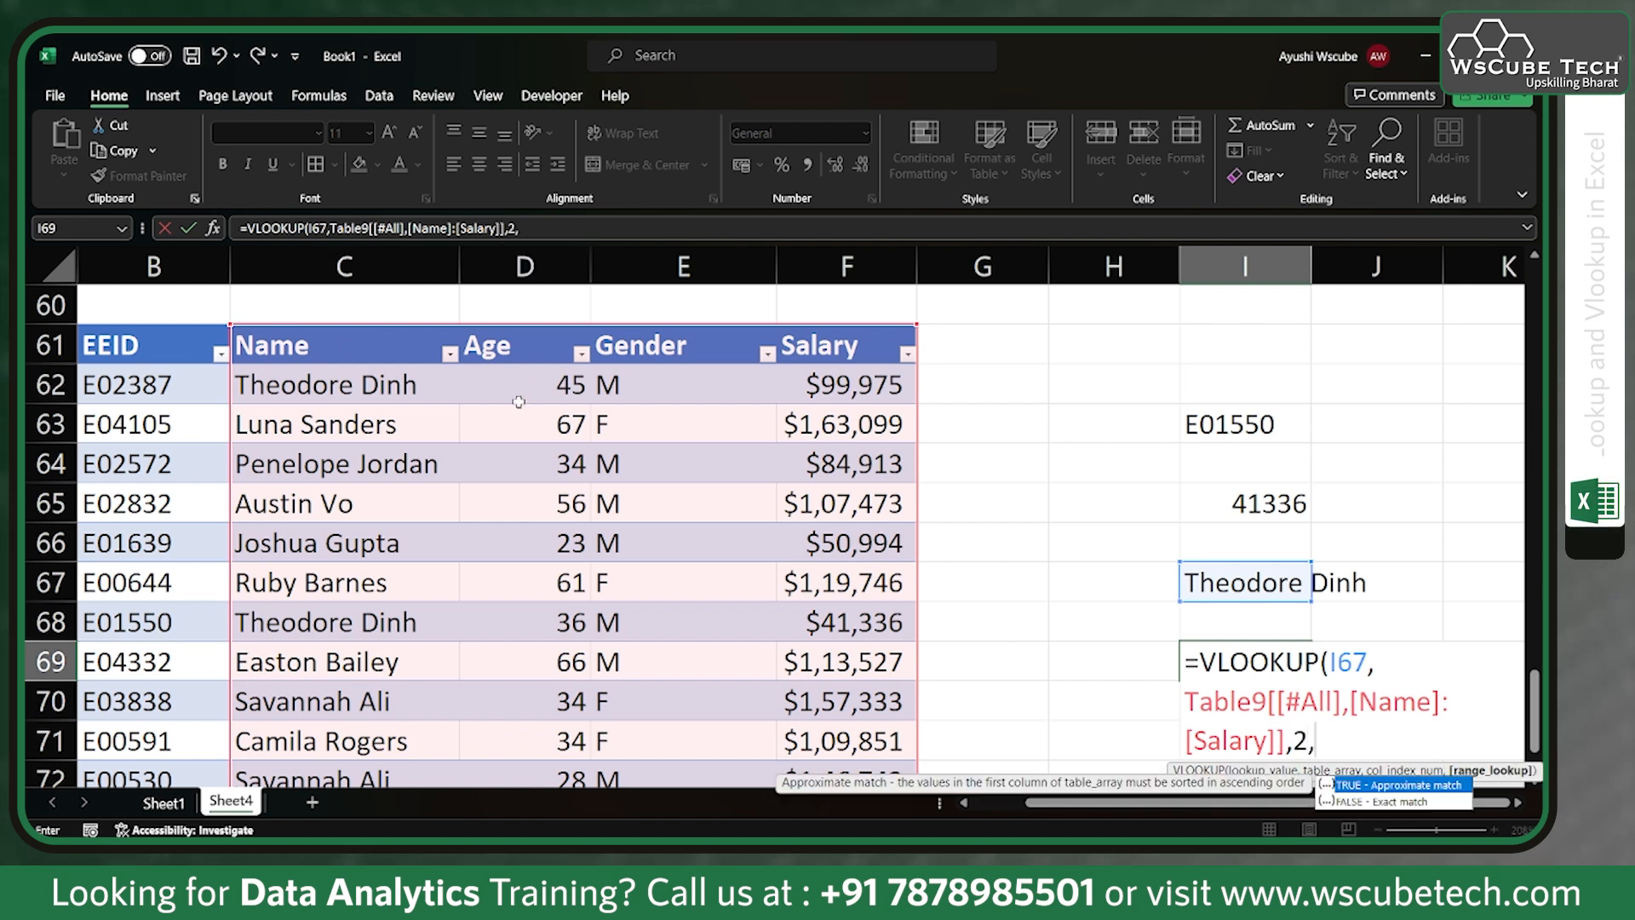
{"action": "type", "text": "FALSE)"}
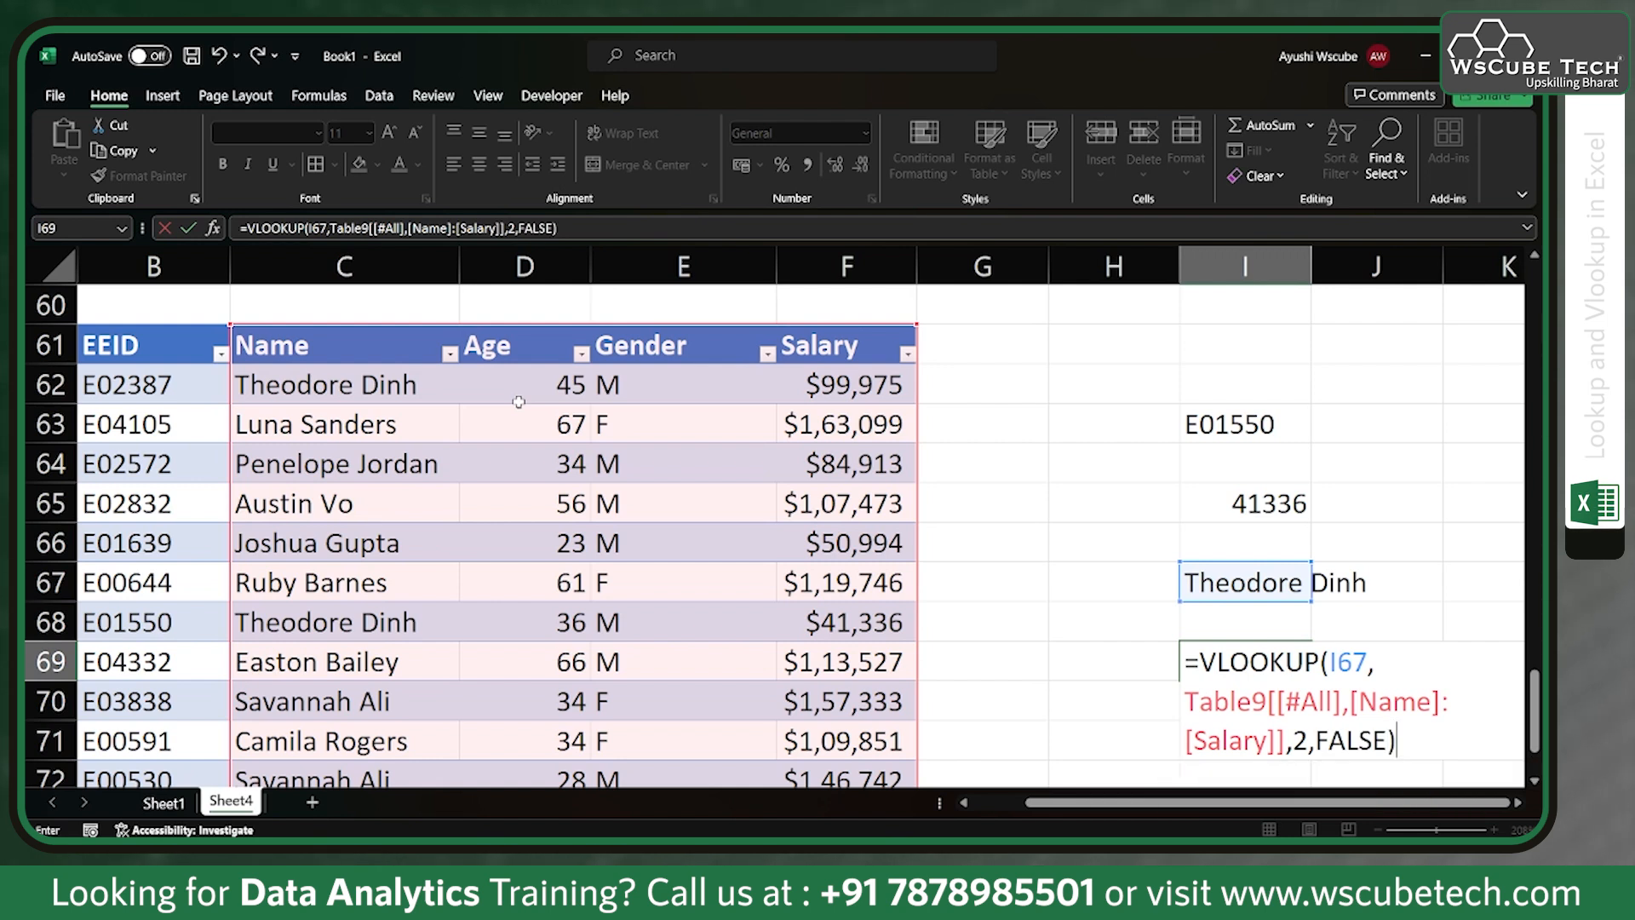
{"action": "key", "text": "Return"}
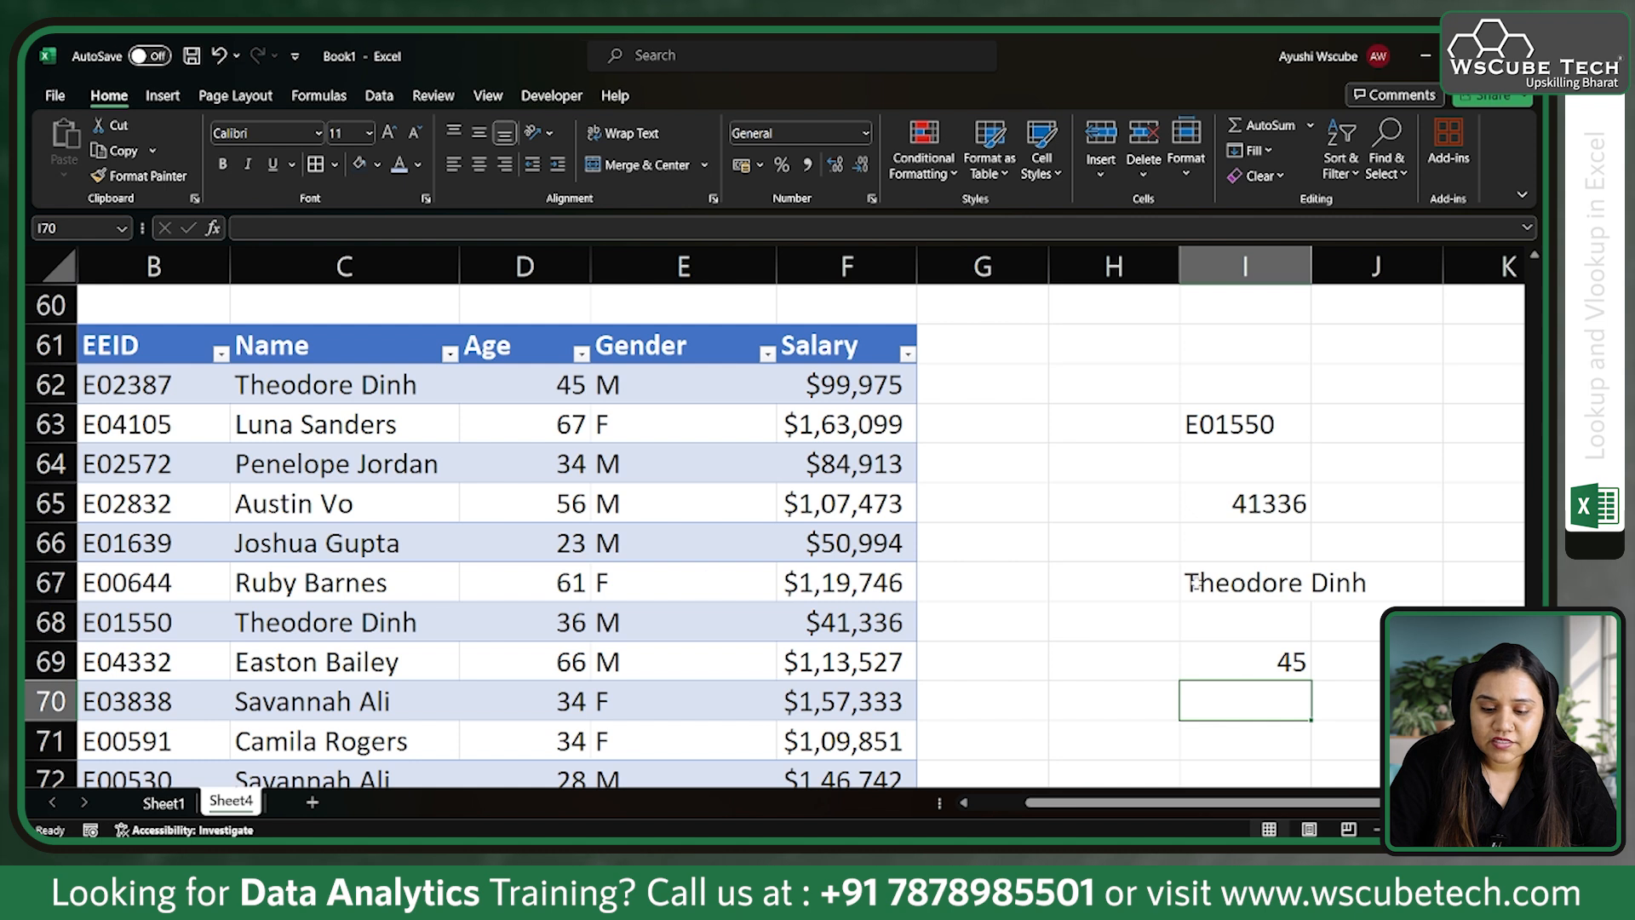
Compare the age result in I69 and the name in I67 with the duplicate name in C68 and the age in D62
{"action": "left_click", "coordinate": [1265, 587]}
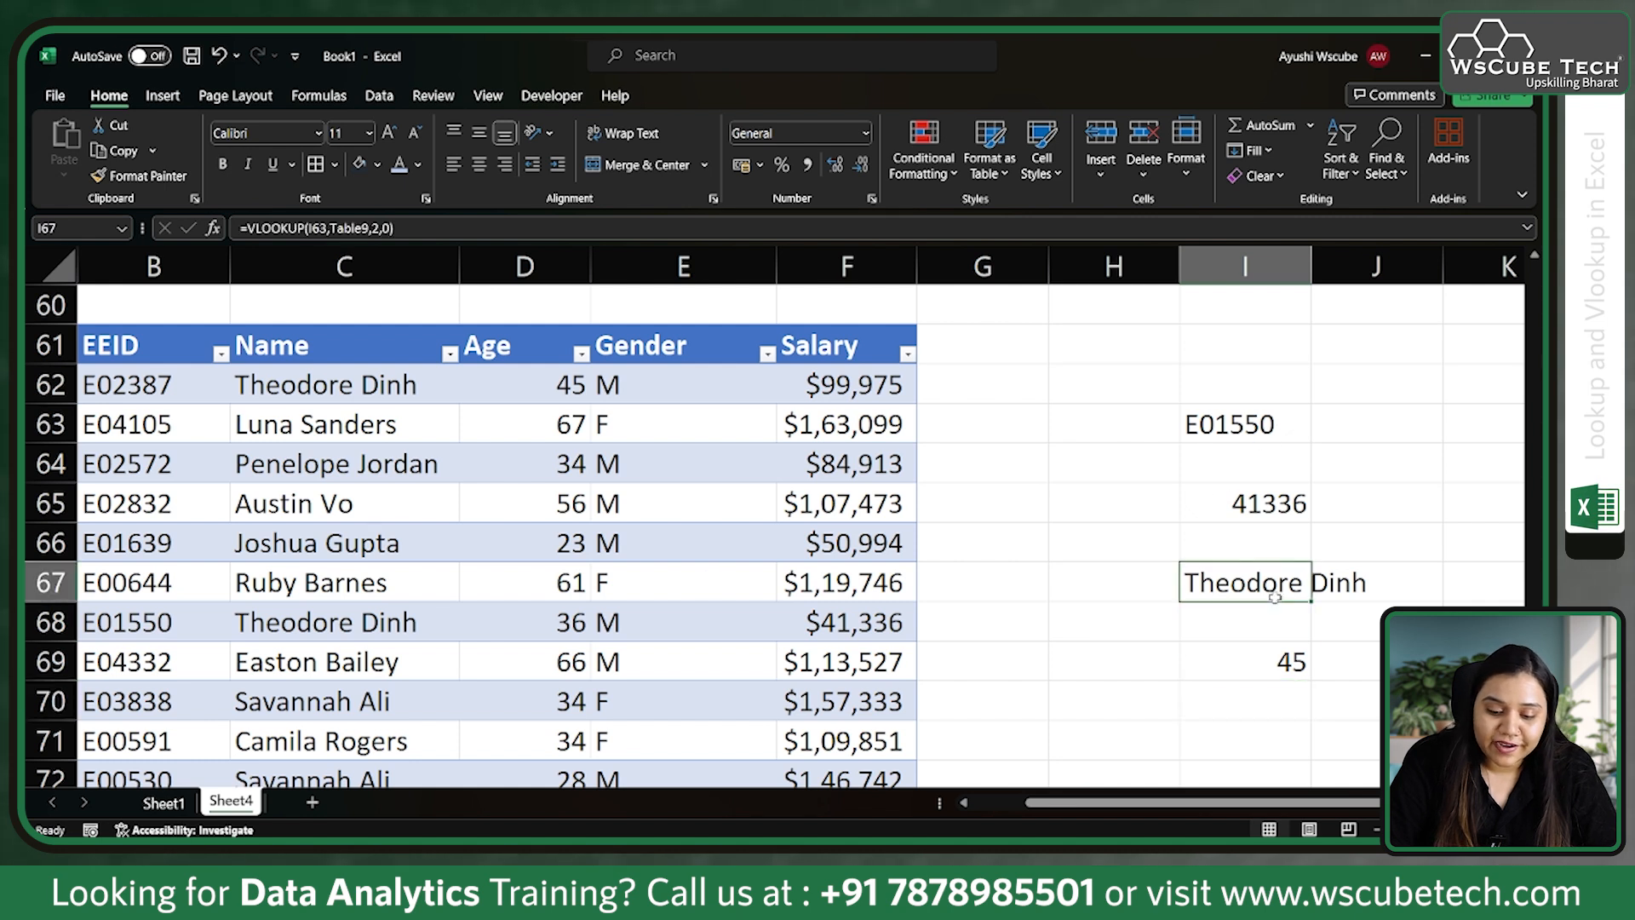
{"action": "left_click", "coordinate": [359, 638]}
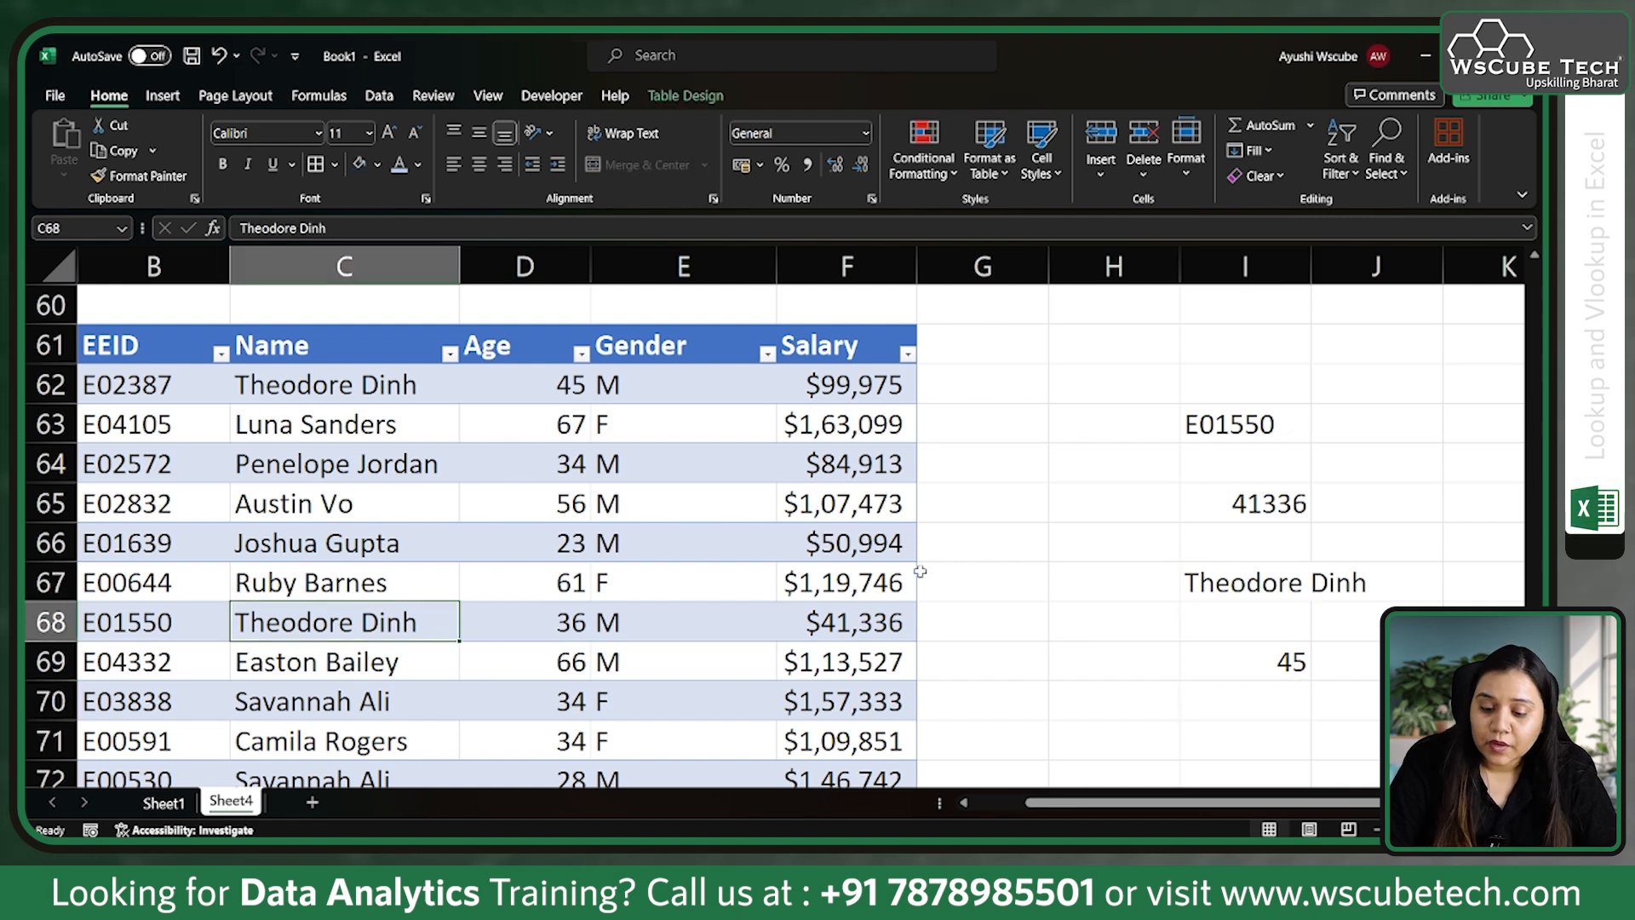
{"action": "left_click", "coordinate": [1250, 683]}
{"action": "left_click", "coordinate": [1248, 662]}
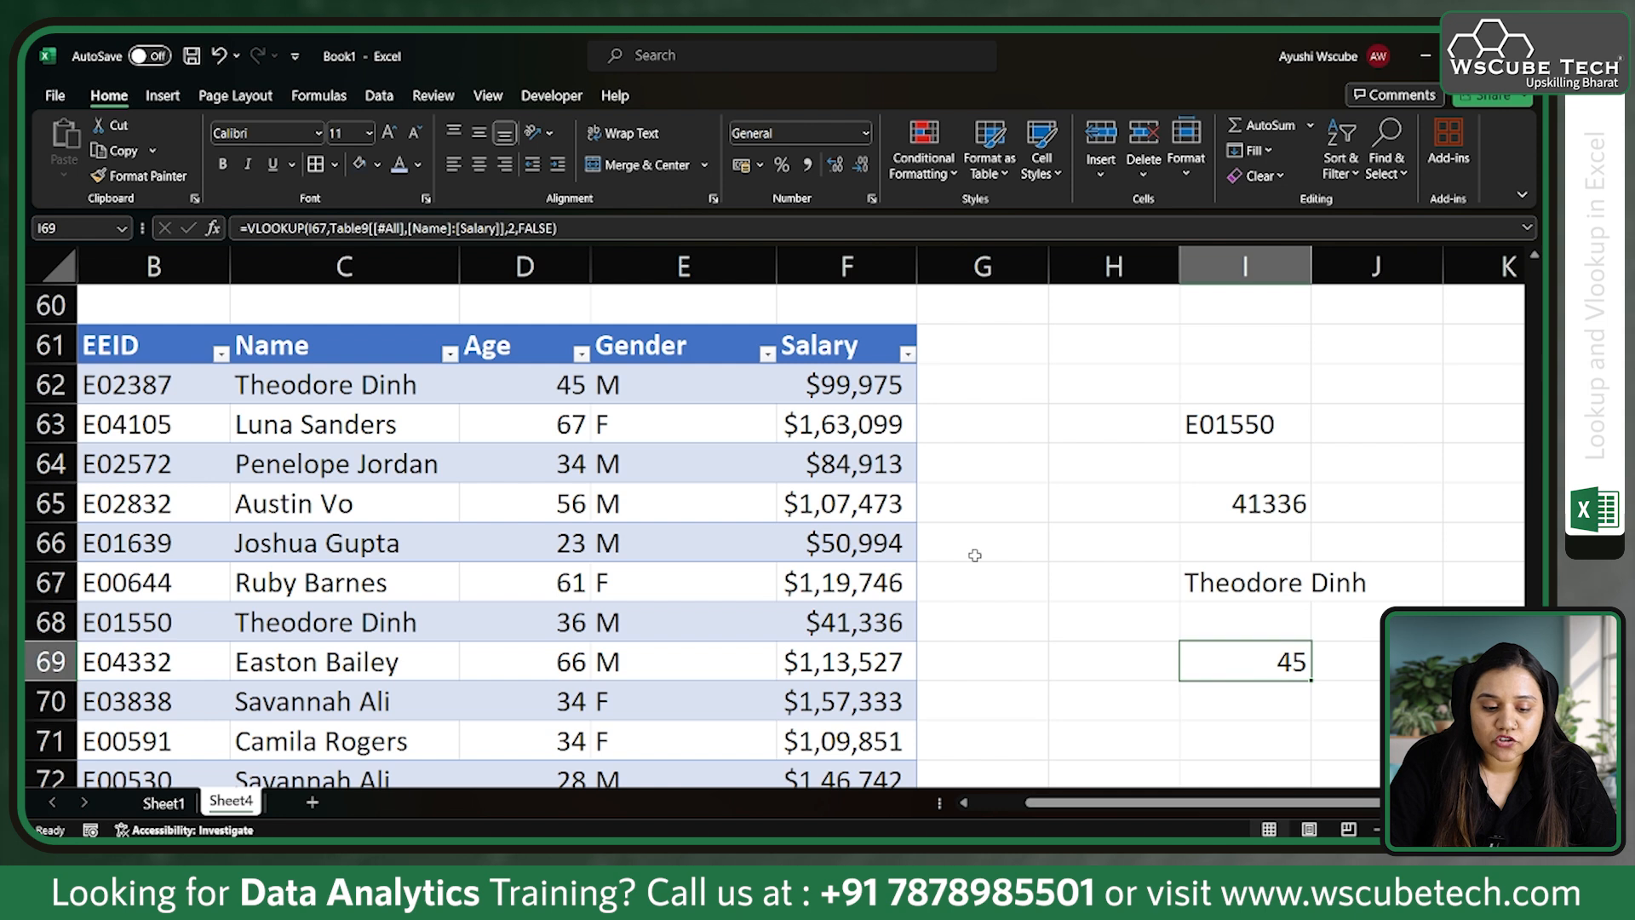
{"action": "left_click", "coordinate": [554, 388]}
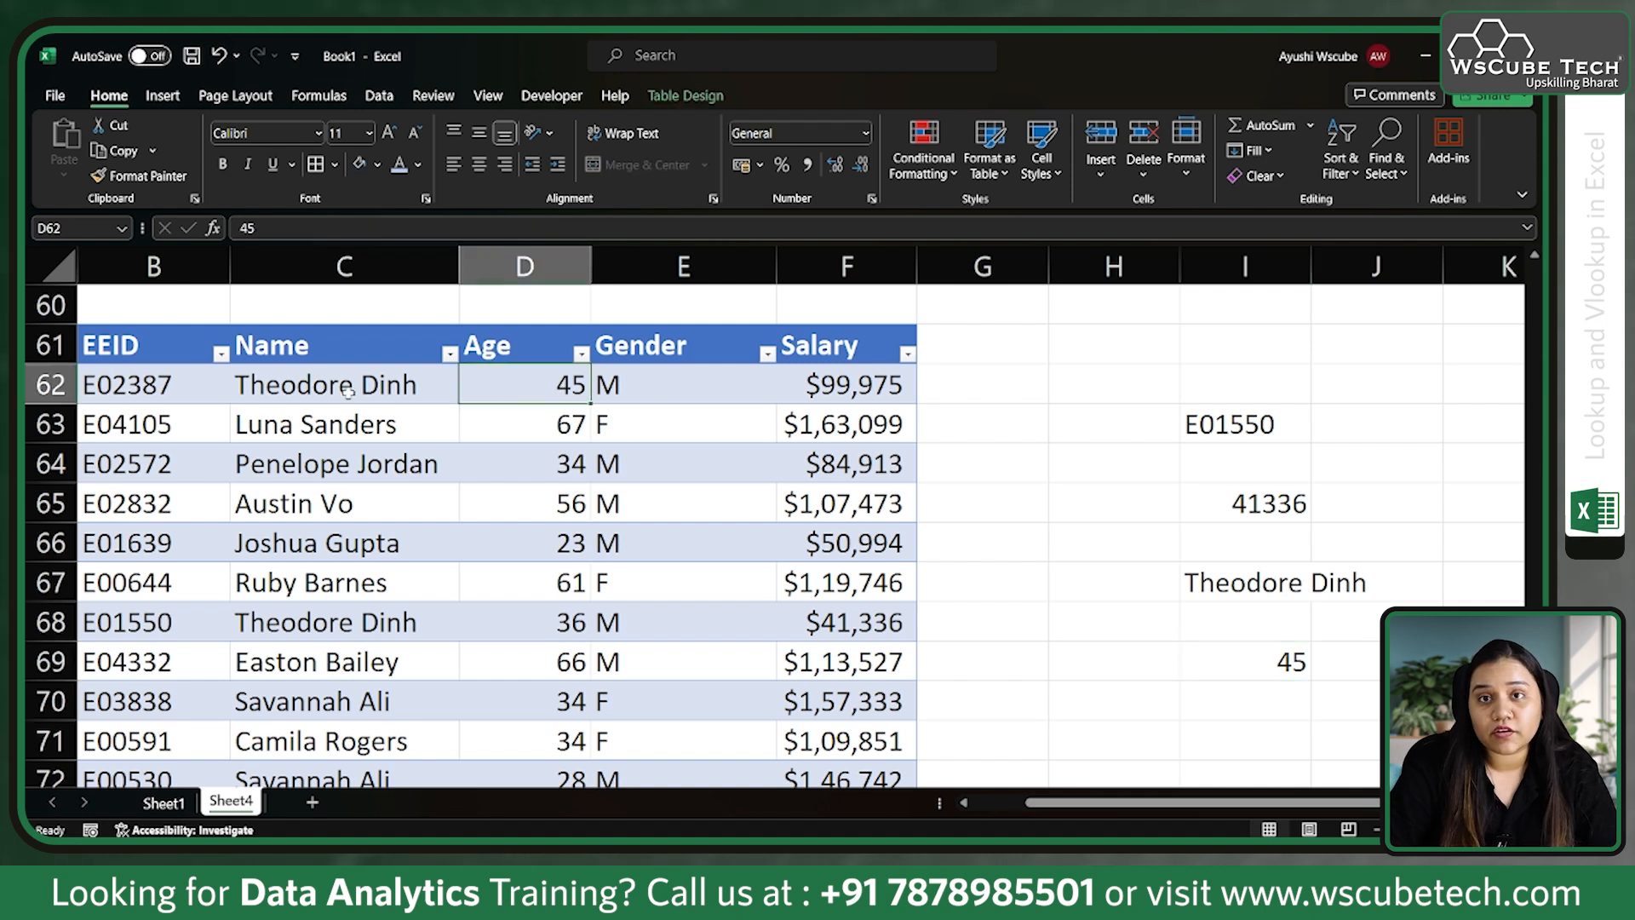
{"action": "left_click", "coordinate": [1255, 578]}
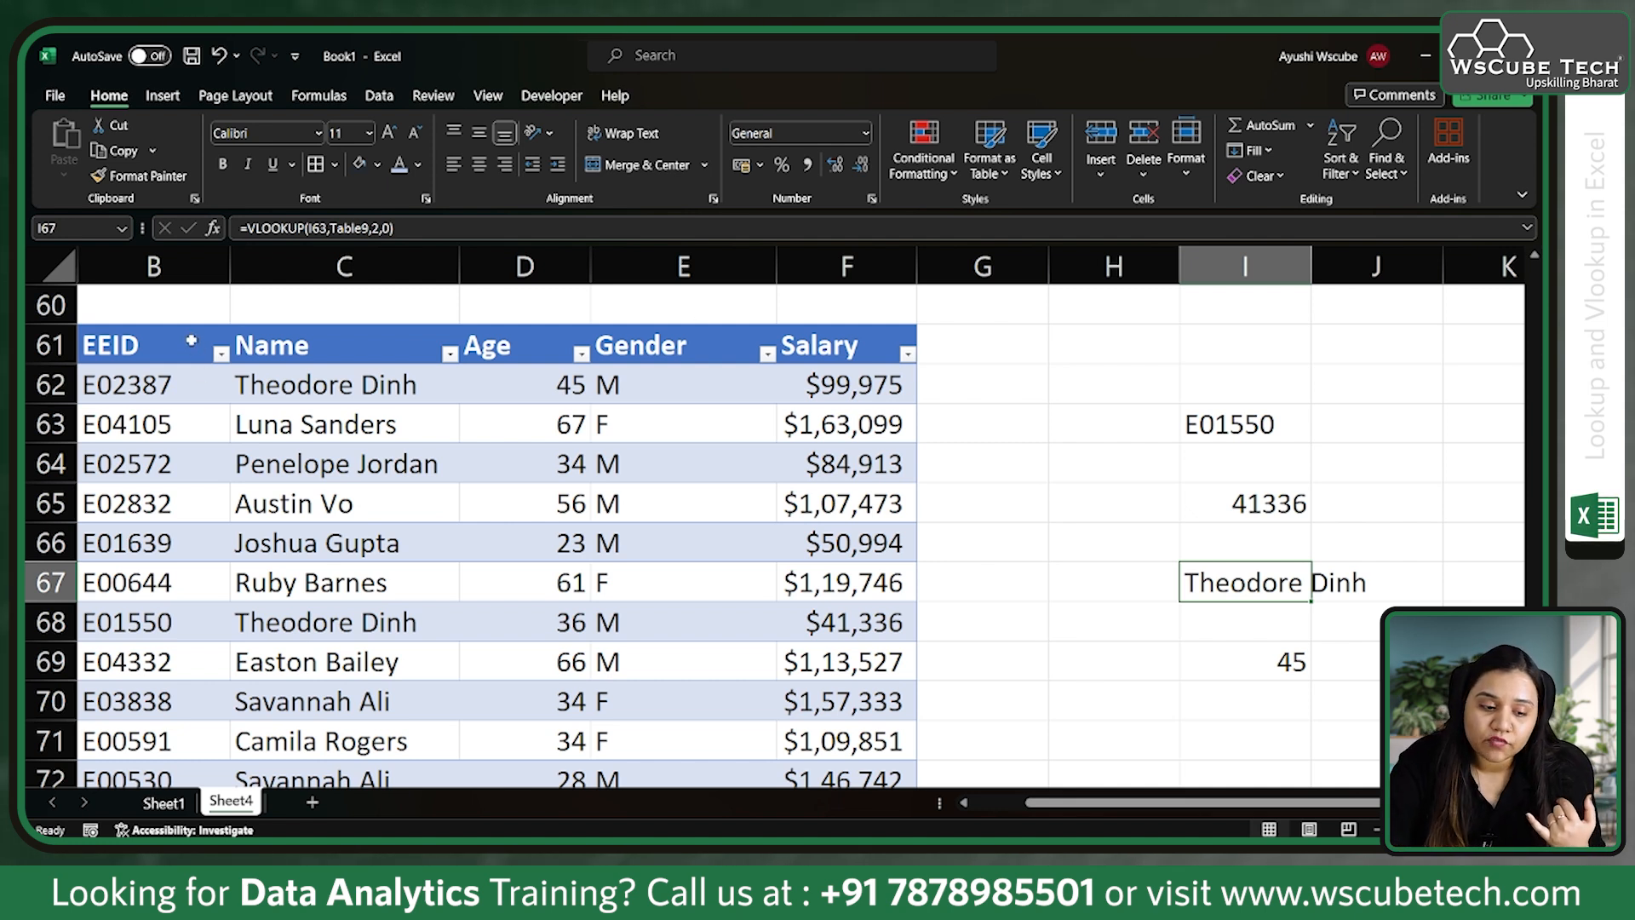
Examine the EEID column as the unique identifier, and the table range starting from the Name column
{"action": "left_click", "coordinate": [189, 328]}
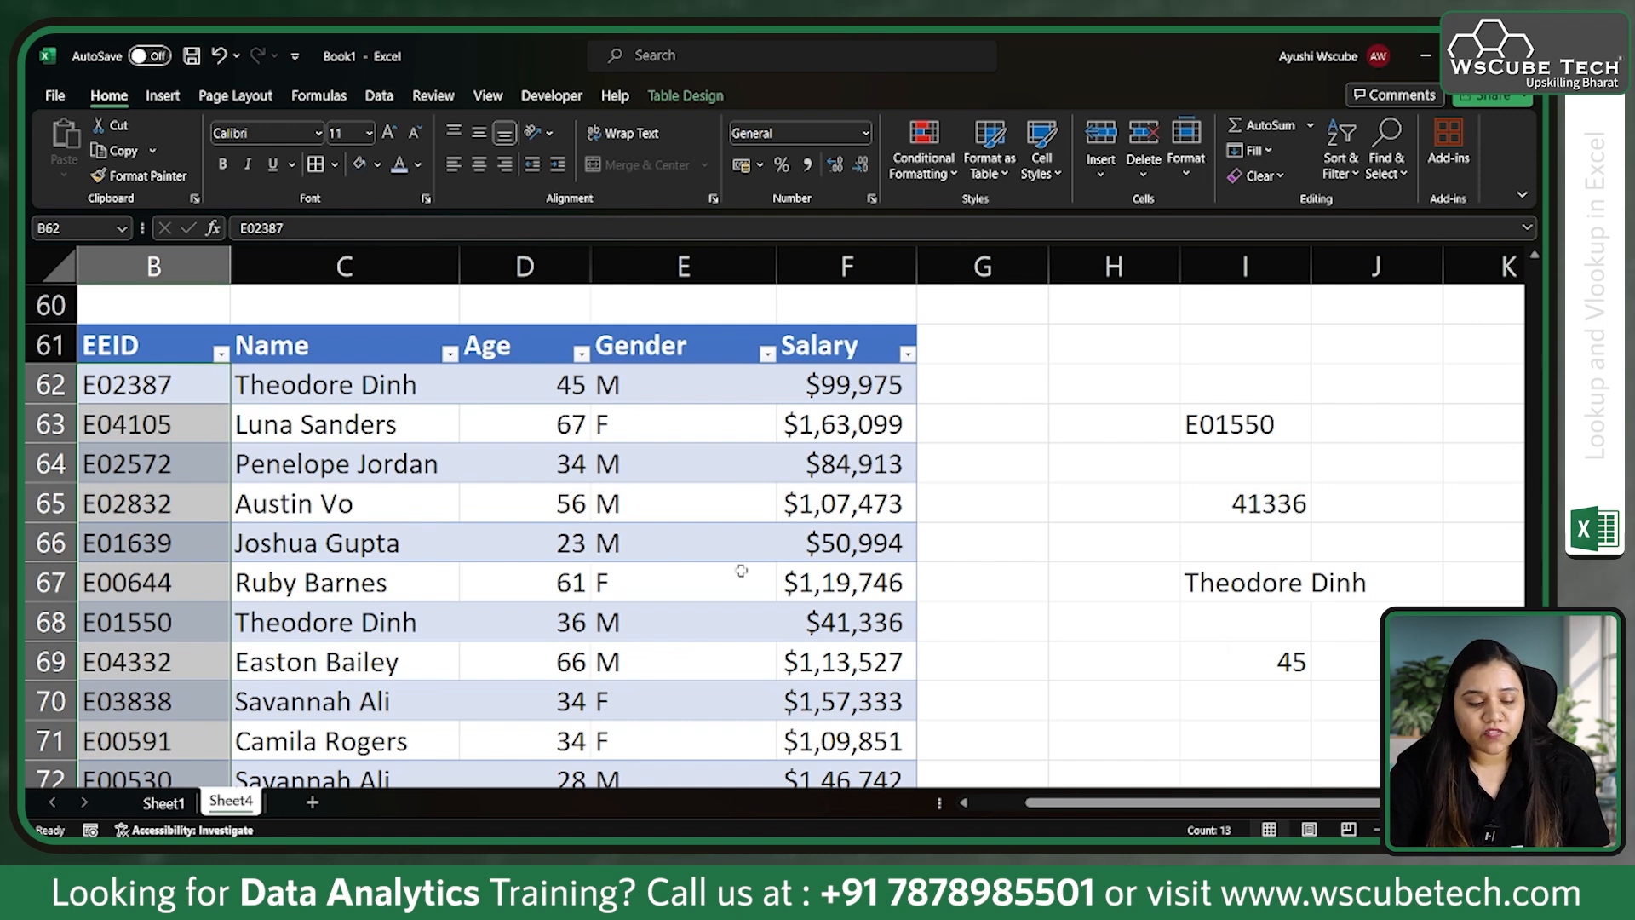
{"action": "left_click", "coordinate": [357, 387]}
{"action": "left_click_drag", "start_coordinate": [274, 350], "coordinate": [775, 741]}
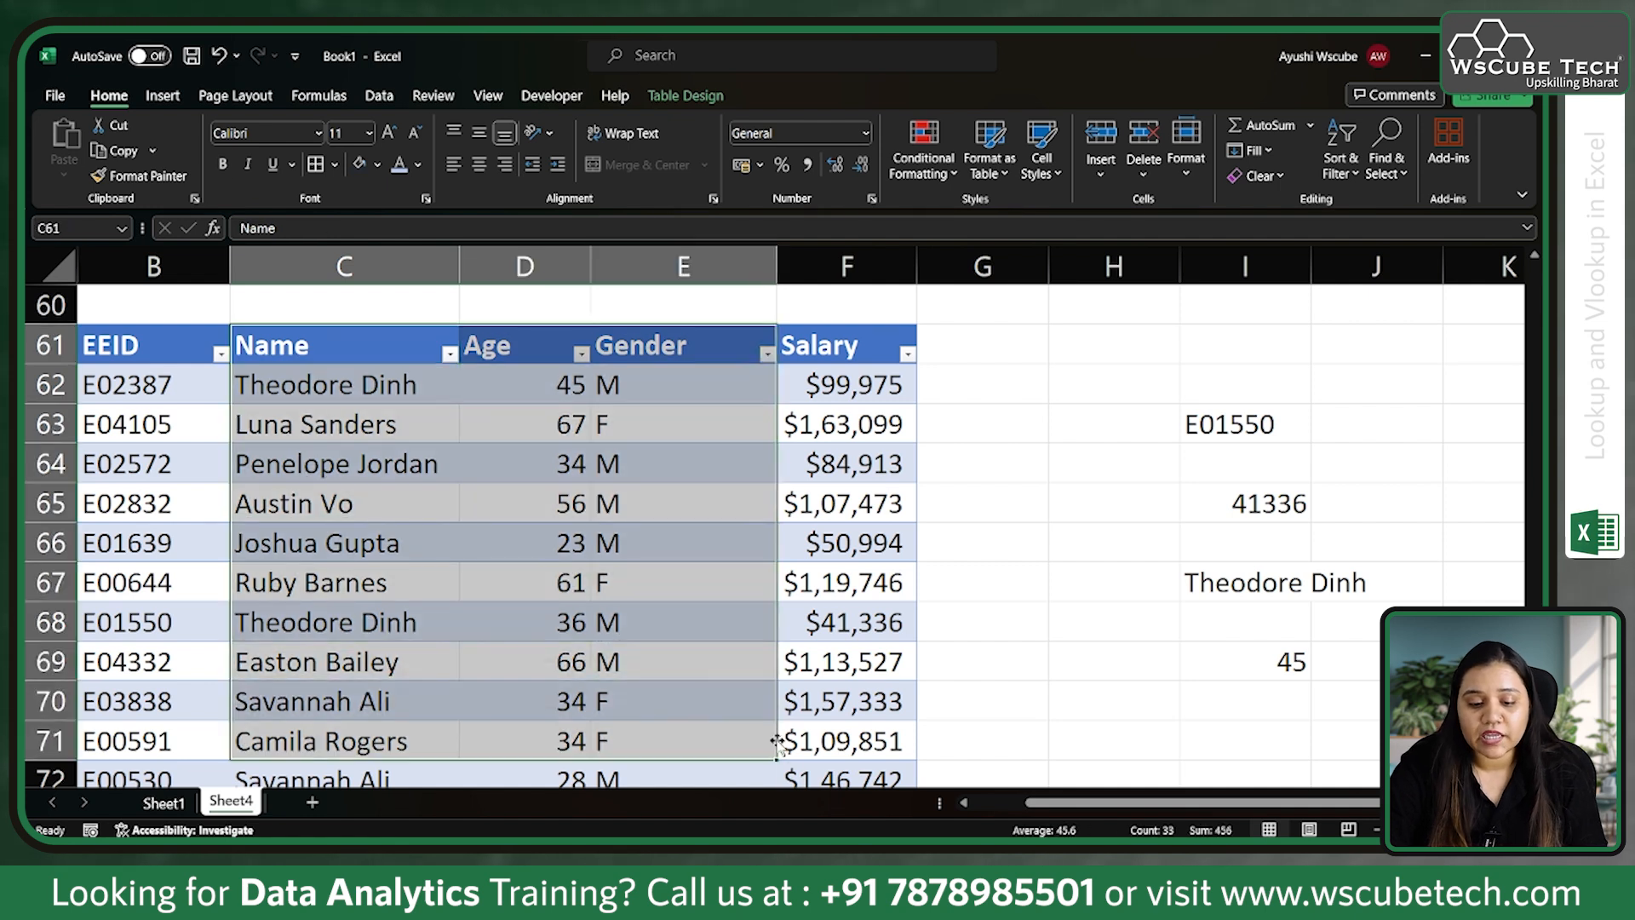